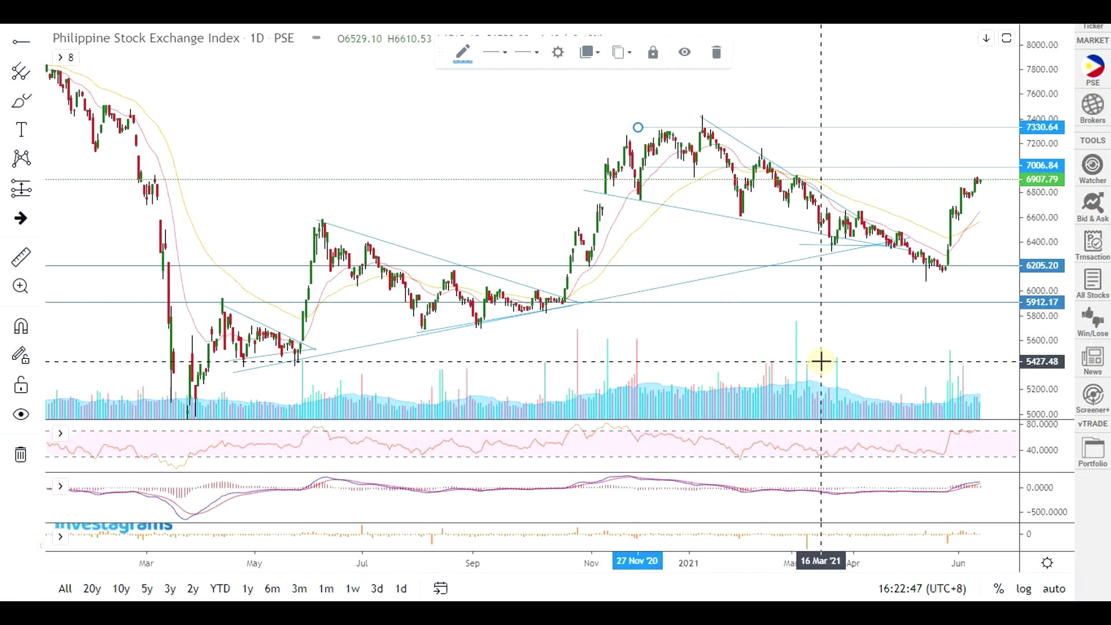
# - Brush a short projected rise from the latest PSEi candle toward the 7006.84 resistance line, followed by a small pullback
pyautogui.scroll(1, 934, 291)
pyautogui.scroll(1, 934, 291)
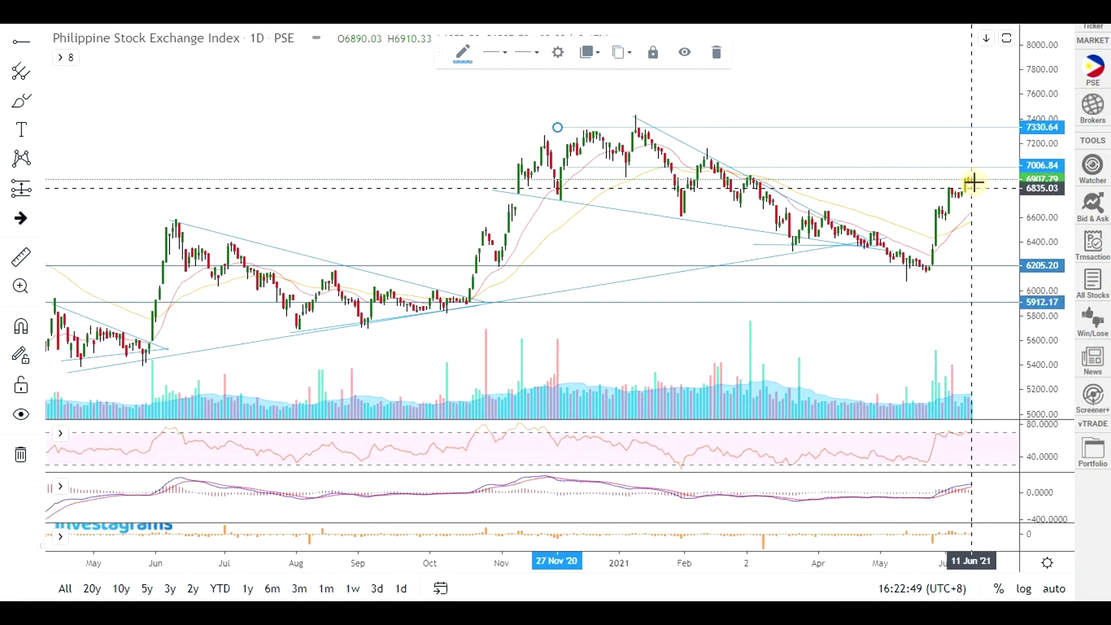
pyautogui.click(21, 101)
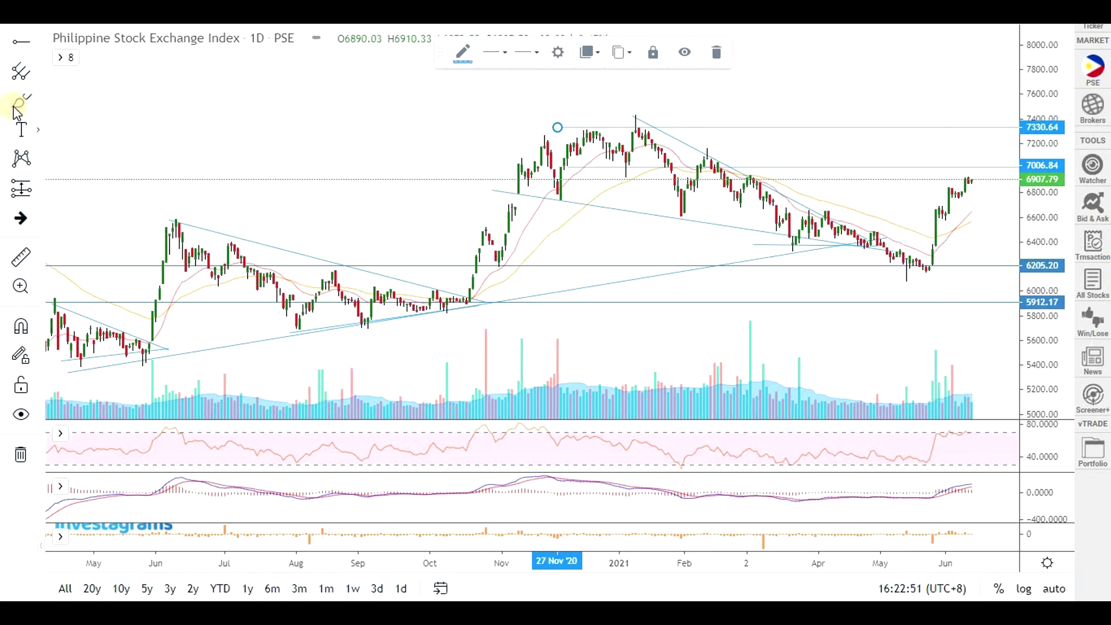
pyautogui.moveTo(974, 184); pyautogui.dragTo(977, 166)
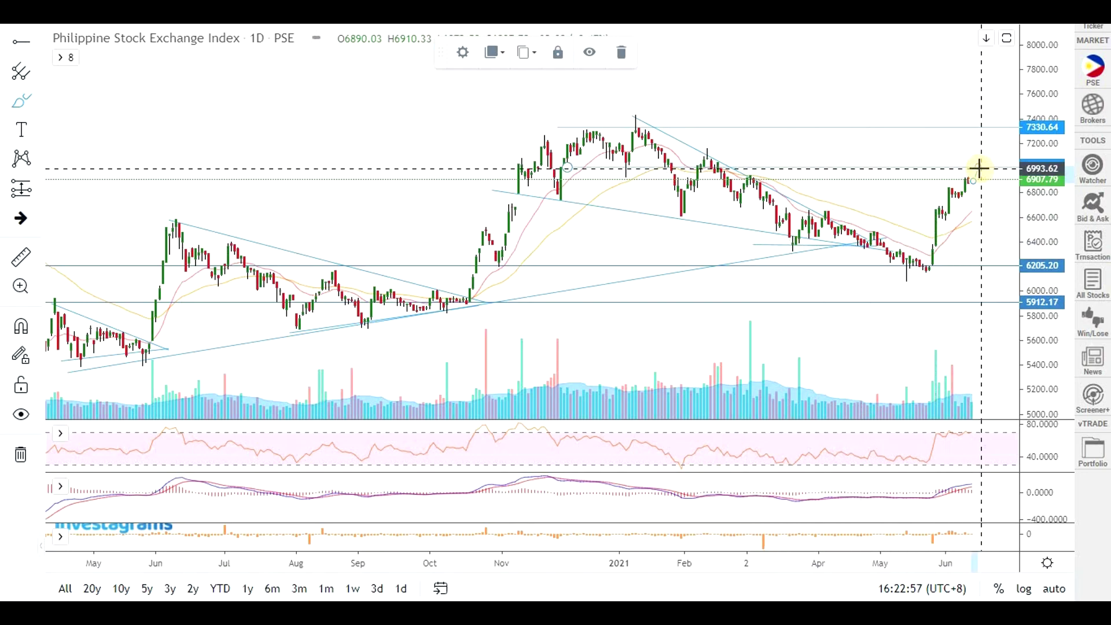
# - Continue the brushed projection beyond the pullback with a sideways move just below the 7006.84 line
pyautogui.scroll(-1, 940, 242)
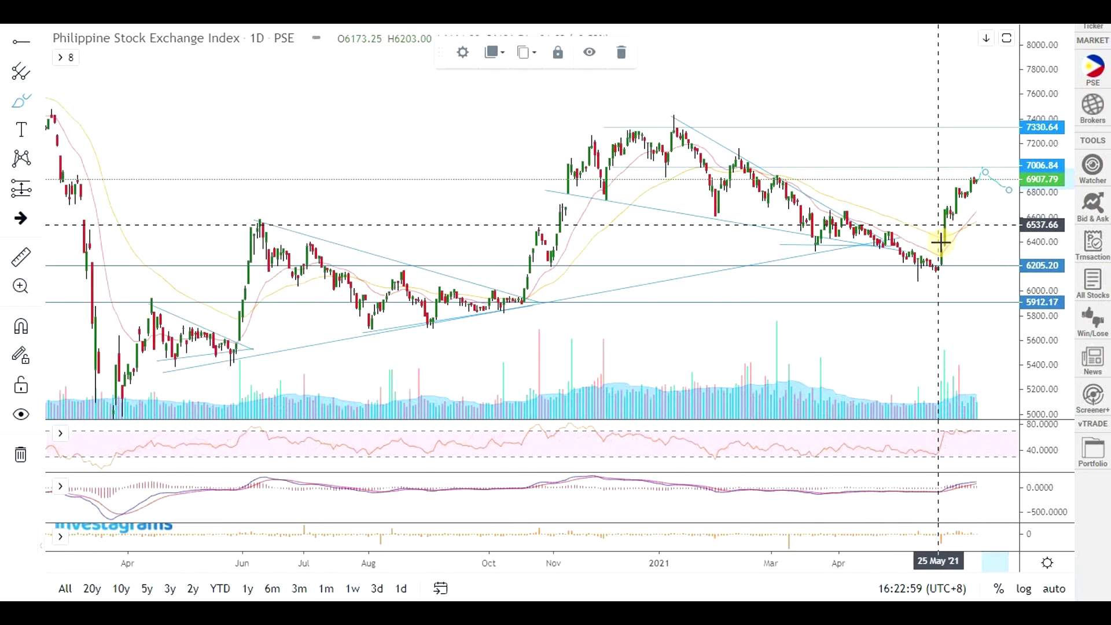
pyautogui.scroll(-2, 943, 278)
pyautogui.moveTo(834, 316); pyautogui.dragTo(700, 315)
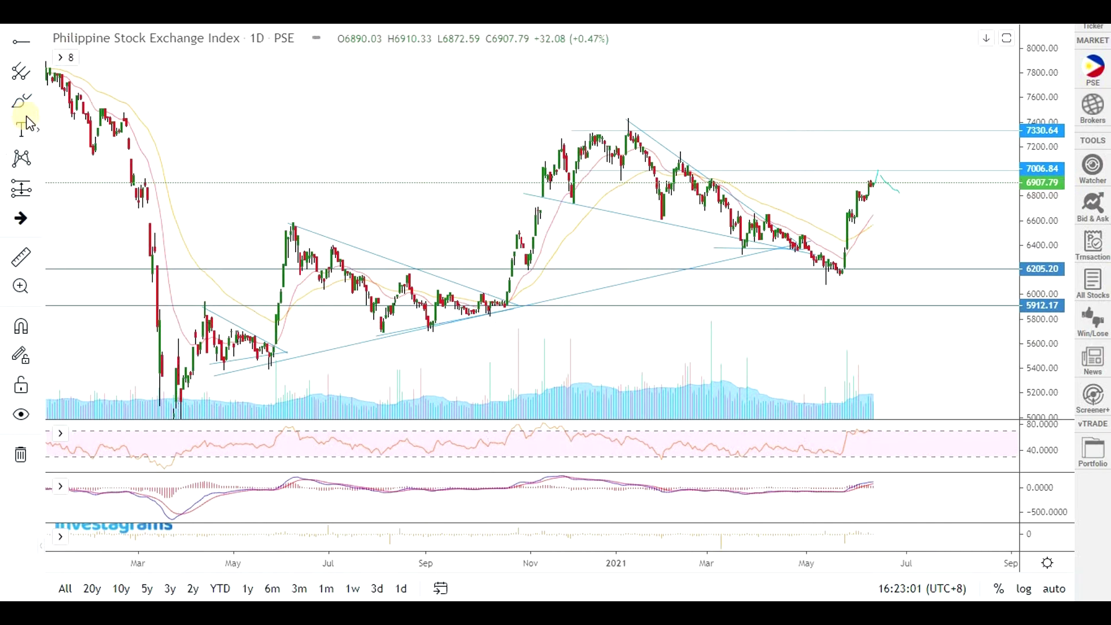
pyautogui.click(21, 103)
pyautogui.moveTo(905, 190)
pyautogui.mouseDown()
pyautogui.moveTo(909, 171)
pyautogui.moveTo(938, 179)
pyautogui.mouseUp()
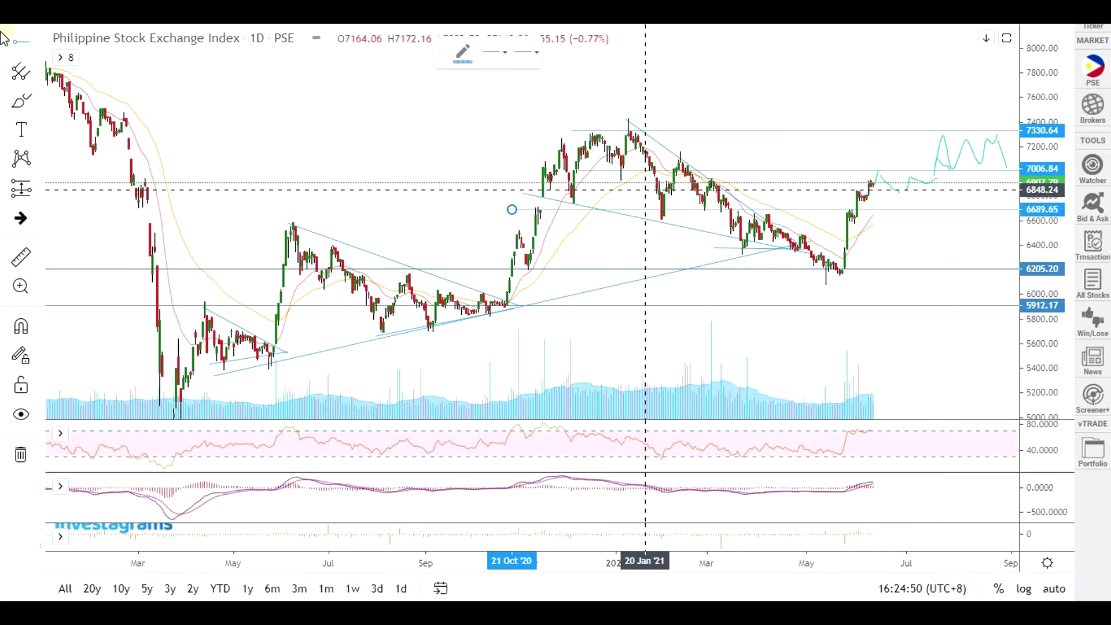
# - Brush an alternative path dropping from the latest candle below the 6689.65 line, plus a rounded recovery curve rising above 7006.84
pyautogui.click(24, 110)
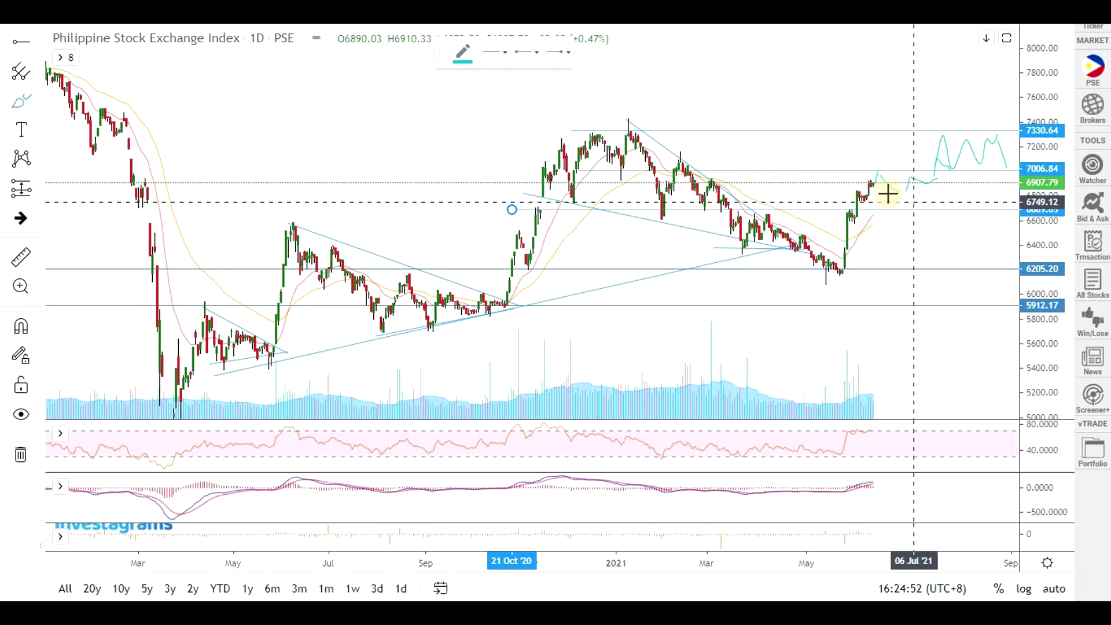
pyautogui.moveTo(869, 185); pyautogui.dragTo(892, 222)
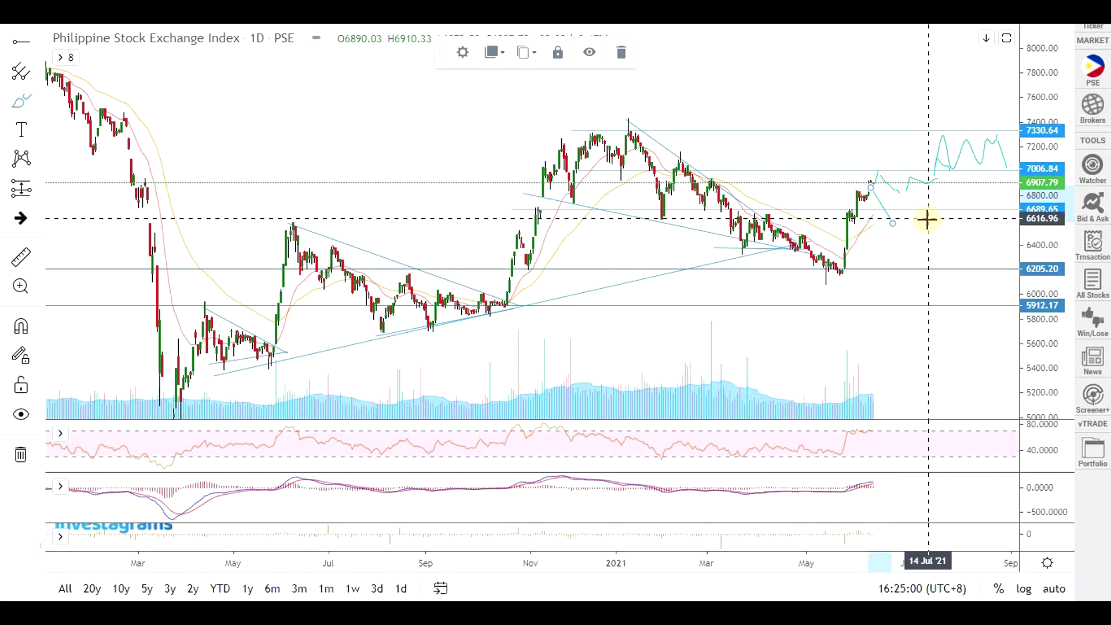
pyautogui.click(894, 204)
pyautogui.moveTo(894, 204)
pyautogui.mouseDown()
pyautogui.moveTo(945, 203)
pyautogui.moveTo(1011, 152)
pyautogui.mouseUp()
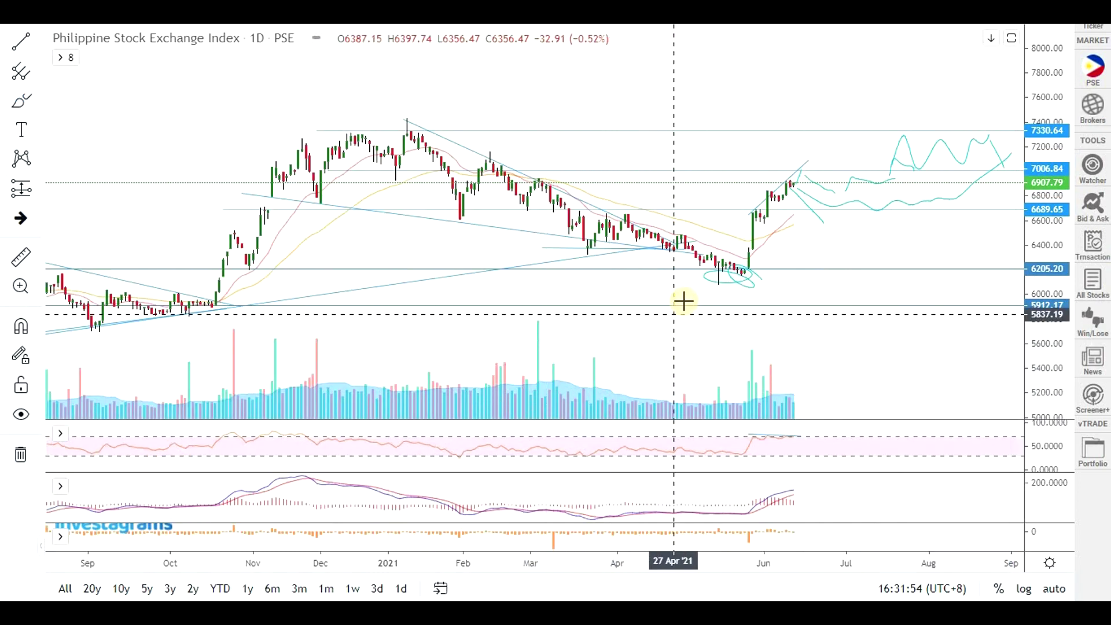
# - Switch to the Excel workbook and examine ACEN's profitability, equity and ratio figures in BP3:BT3 of Sheet2
pyautogui.hotkey('alt', 'Tab')
pyautogui.click(668, 319)
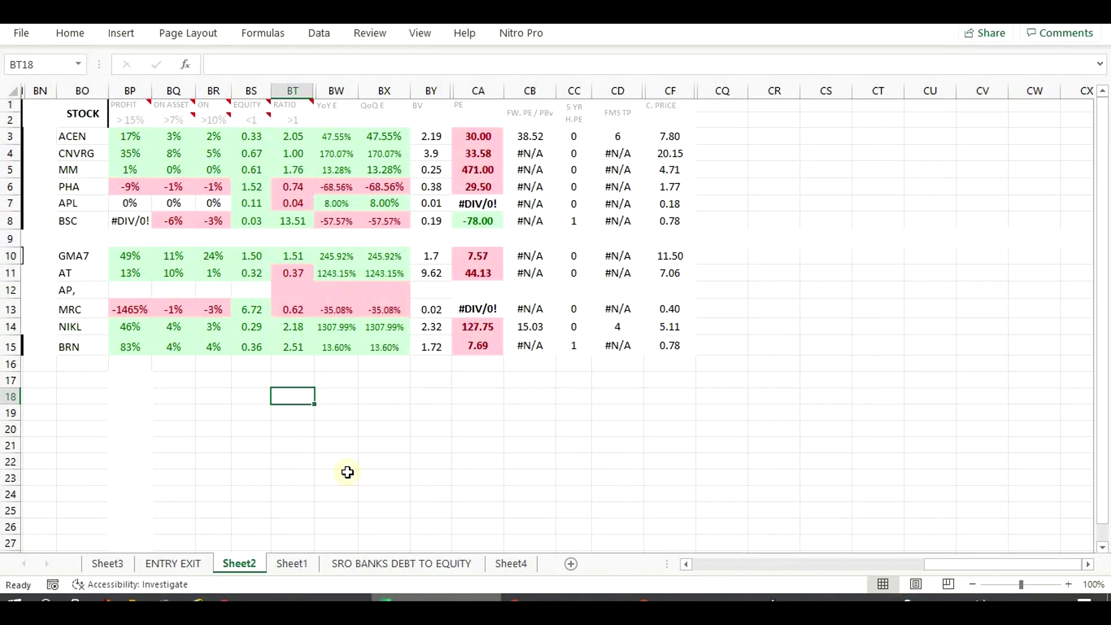
pyautogui.click(557, 467)
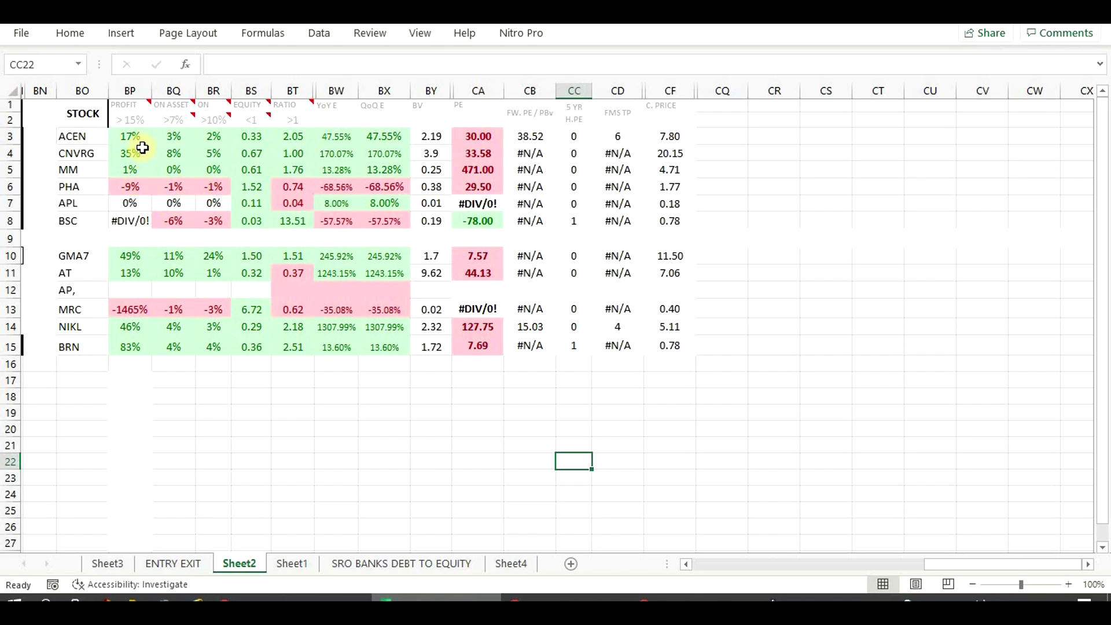
pyautogui.moveTo(132, 139); pyautogui.dragTo(221, 139)
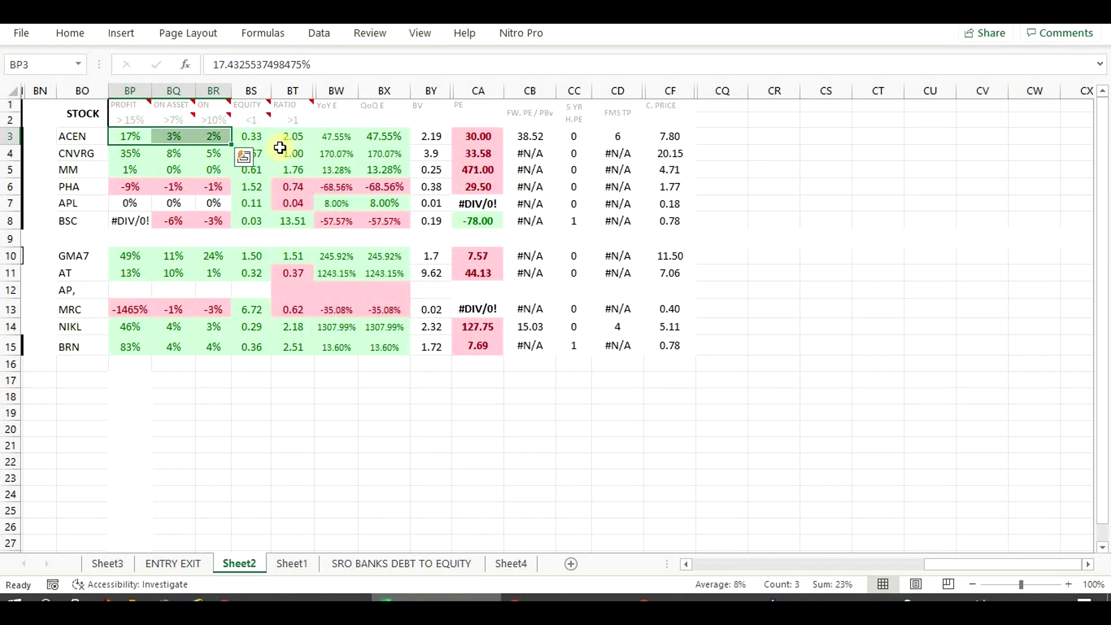
pyautogui.moveTo(251, 142); pyautogui.dragTo(280, 140)
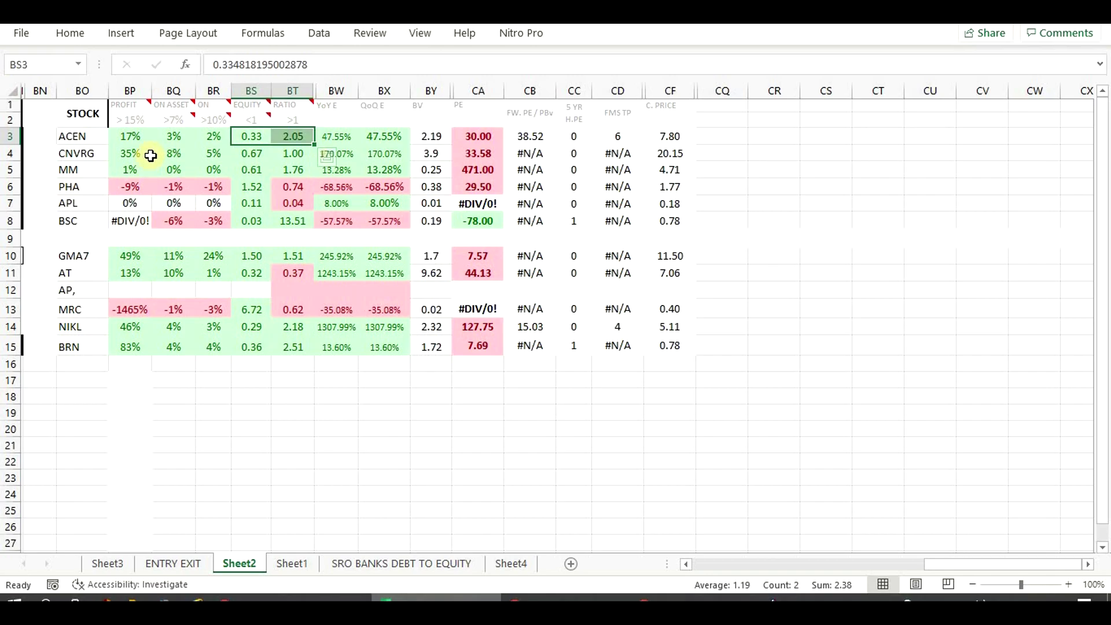
pyautogui.click(494, 431)
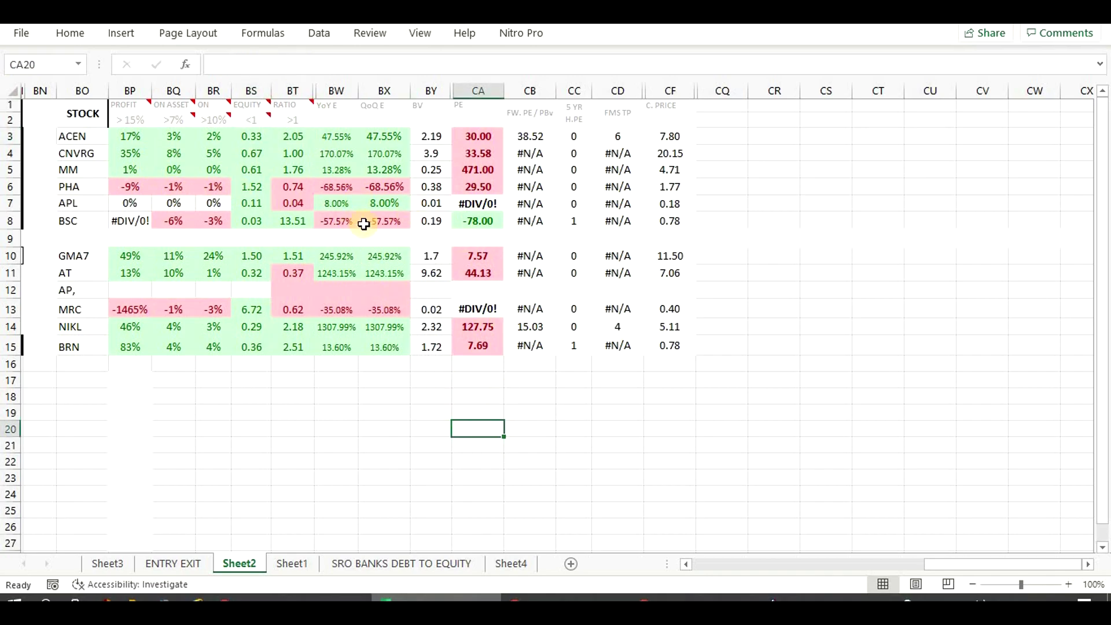
# - Examine ACEN's year-on-year and quarter-on-quarter earnings growth and its book value in BW3:BY3
pyautogui.moveTo(341, 136); pyautogui.dragTo(384, 137)
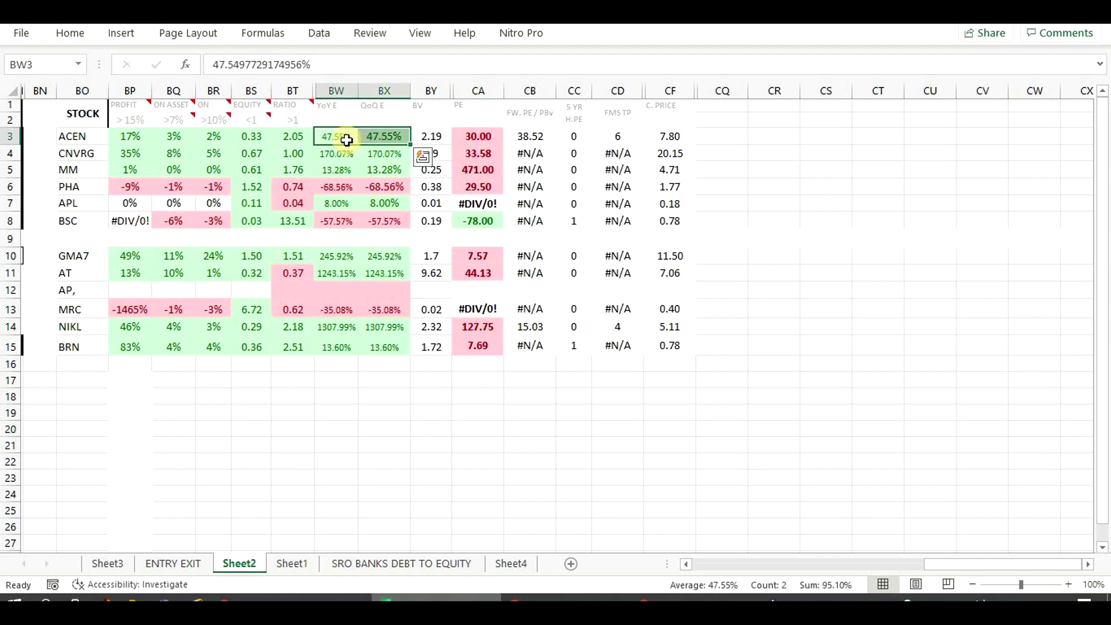
pyautogui.click(539, 428)
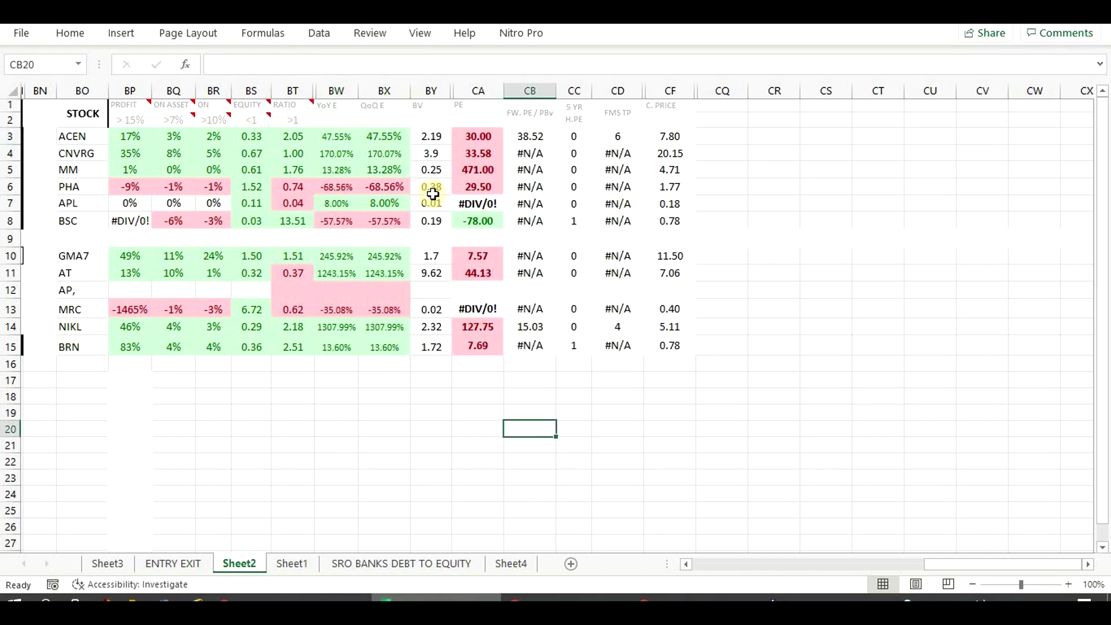
pyautogui.click(432, 138)
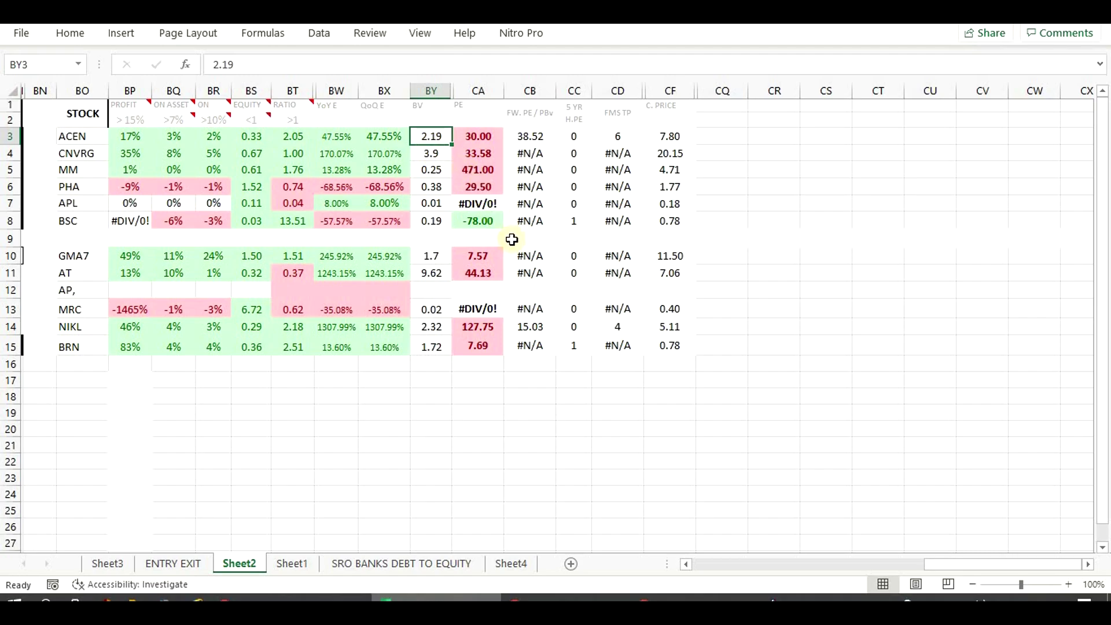
pyautogui.click(542, 466)
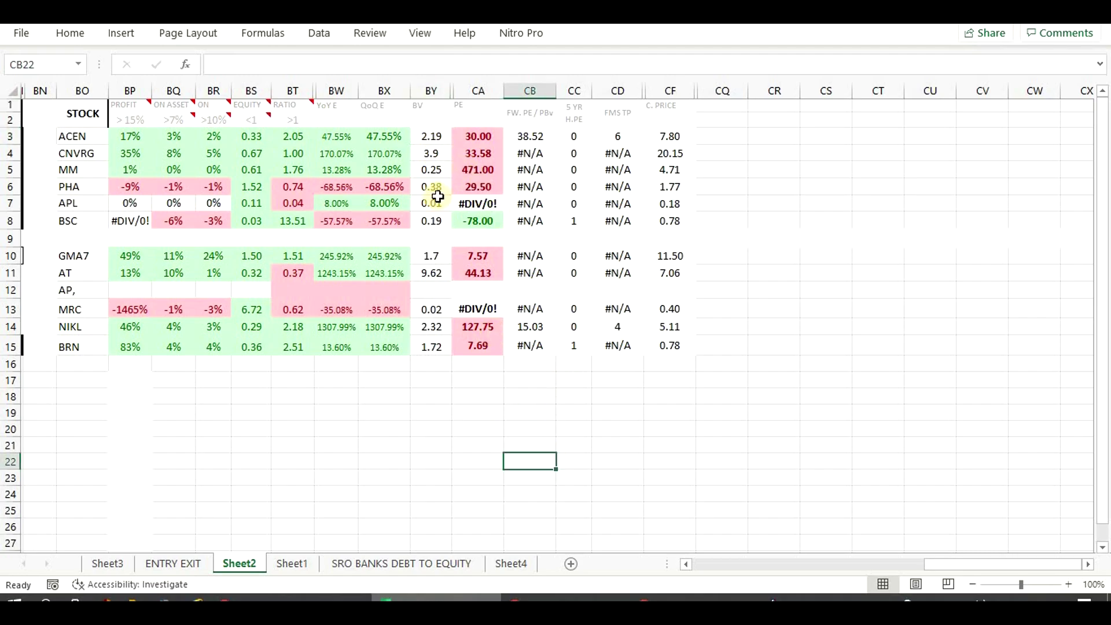
pyautogui.click(425, 139)
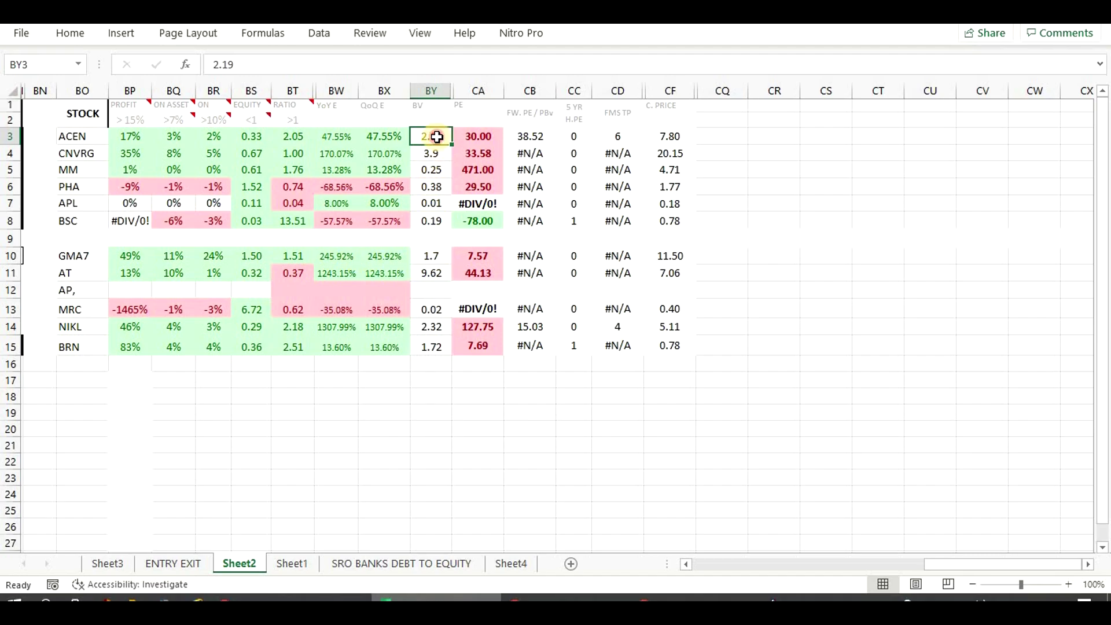
pyautogui.click(618, 411)
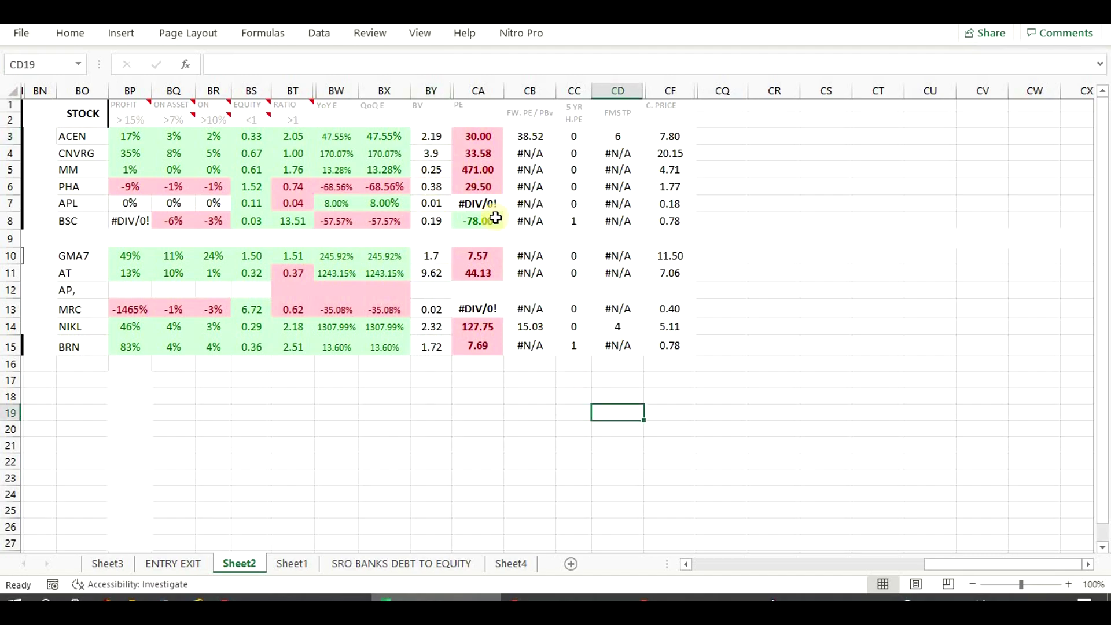
# - Review ACEN's PE, profitability figures, forward PE, FMS TP and current price in row 3
pyautogui.click(489, 136)
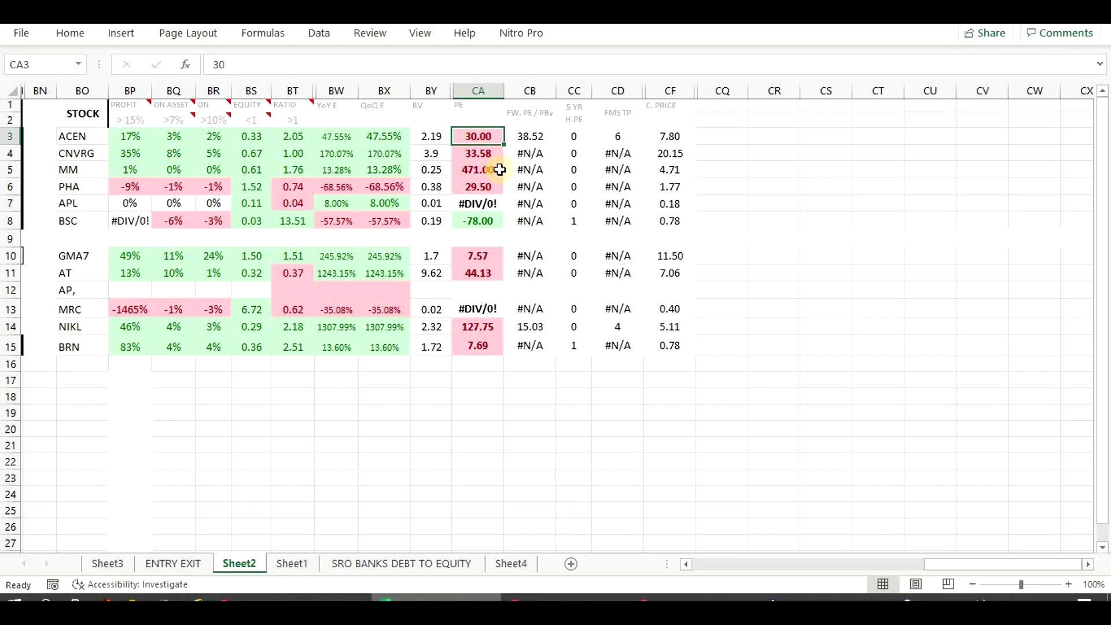
pyautogui.click(786, 255)
pyautogui.moveTo(87, 136); pyautogui.dragTo(213, 136)
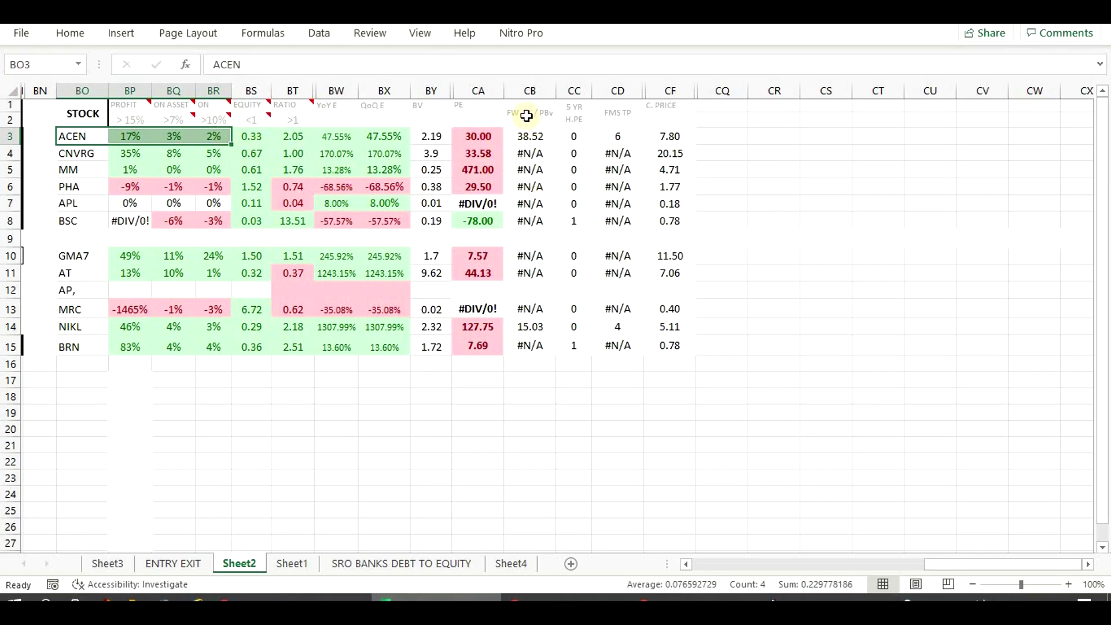
pyautogui.click(529, 136)
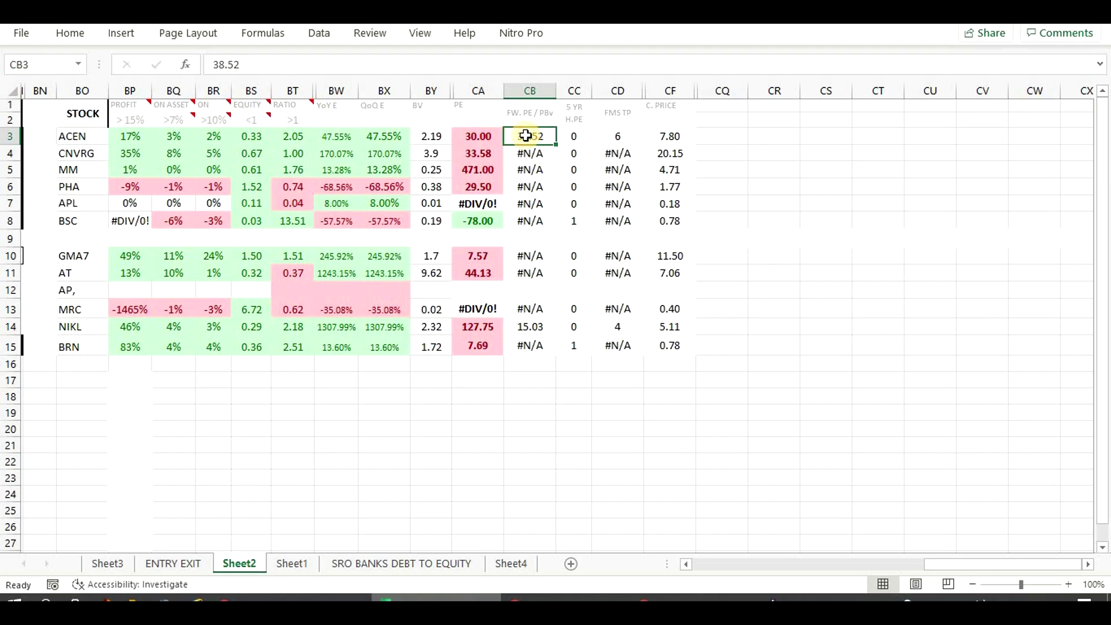
pyautogui.click(615, 136)
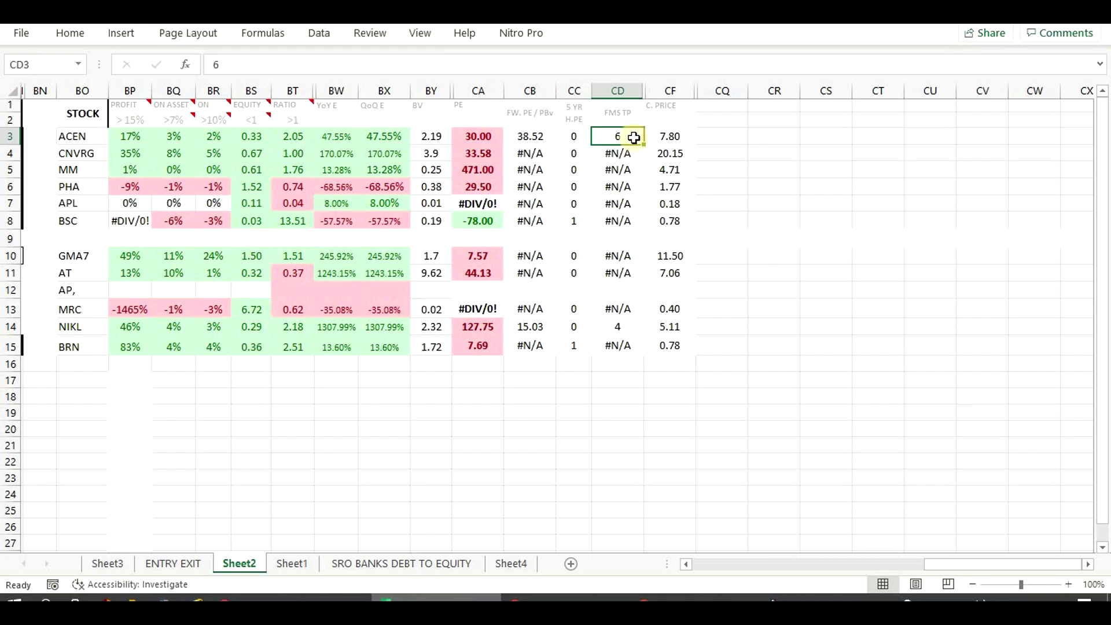
pyautogui.click(670, 136)
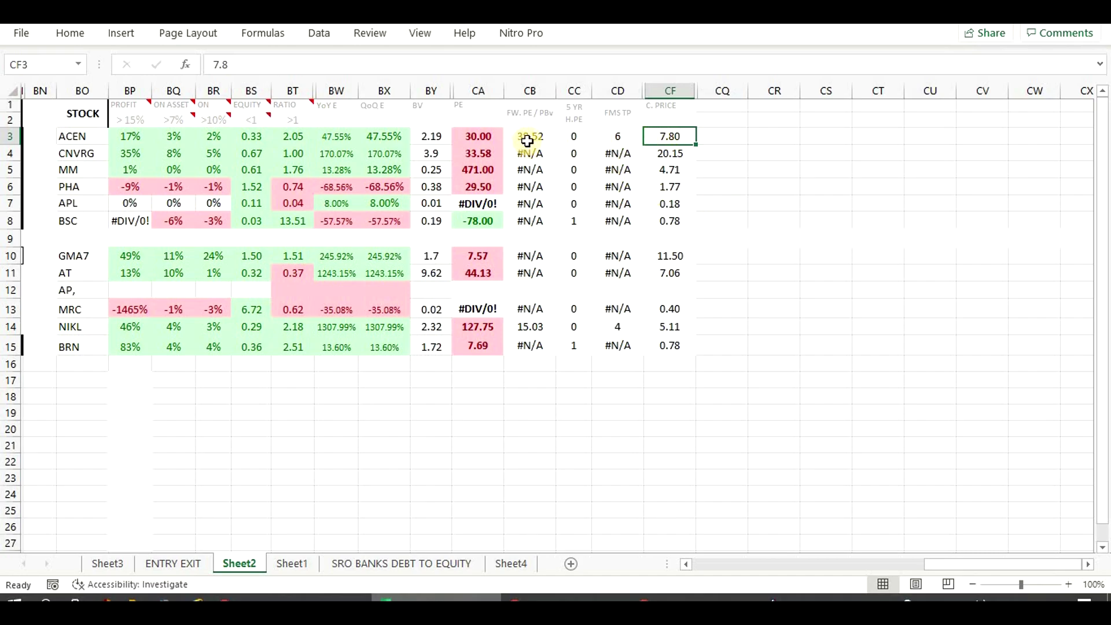
# - Compare ACEN's PE with its forward PE, and review the valuation range CA3:CF3 through the current price
pyautogui.moveTo(541, 138); pyautogui.dragTo(615, 148)
pyautogui.click(722, 255)
pyautogui.press('Down')
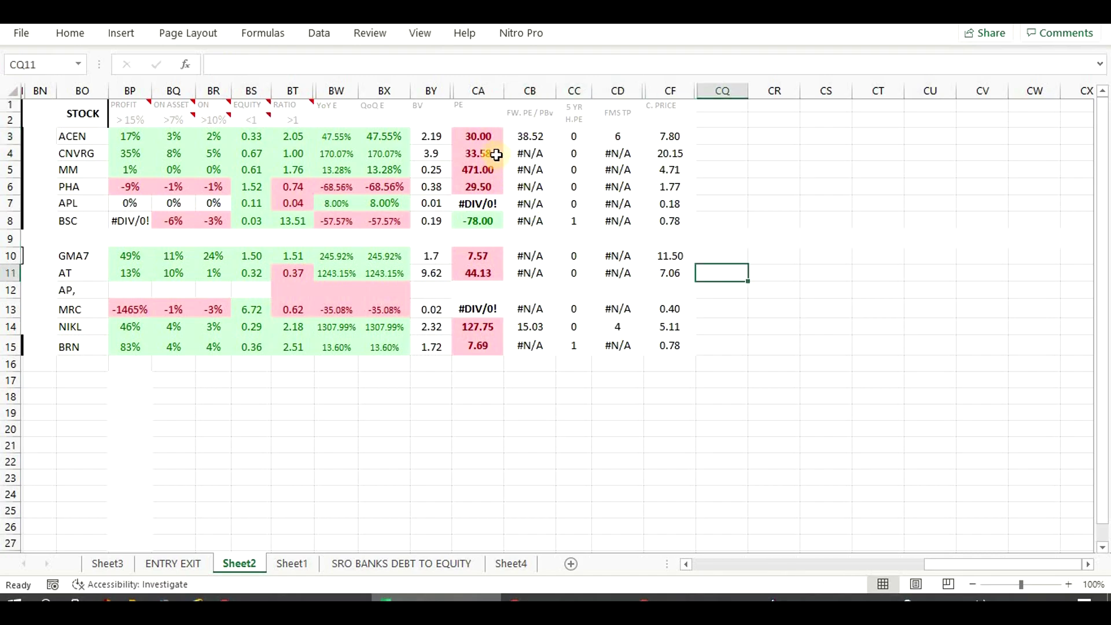
pyautogui.moveTo(482, 139); pyautogui.dragTo(528, 139)
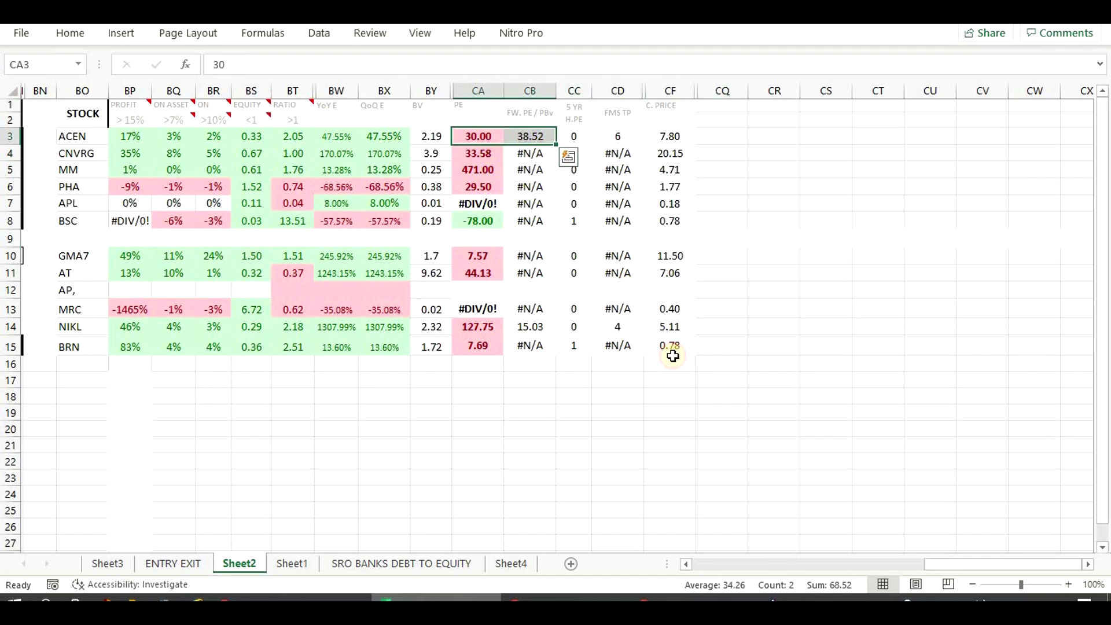
pyautogui.click(723, 429)
pyautogui.moveTo(496, 137); pyautogui.dragTo(671, 139)
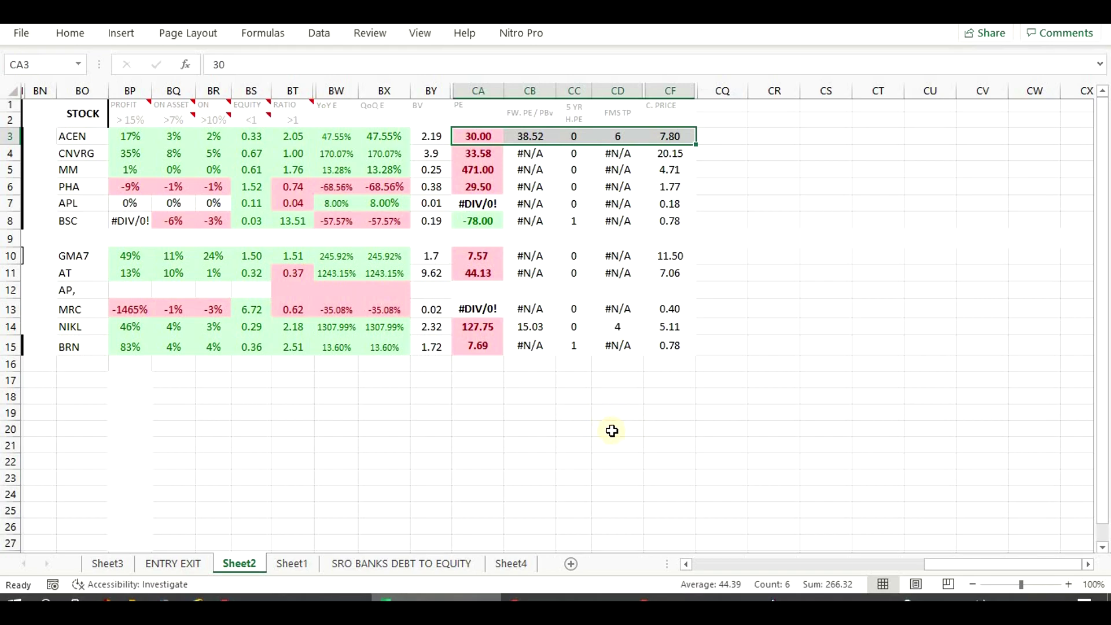
# - Switch to the Investagrams PSEi chart and load the ACEN (AC Energy Corporation) chart in its place
pyautogui.hotkey('alt', 'Tab')
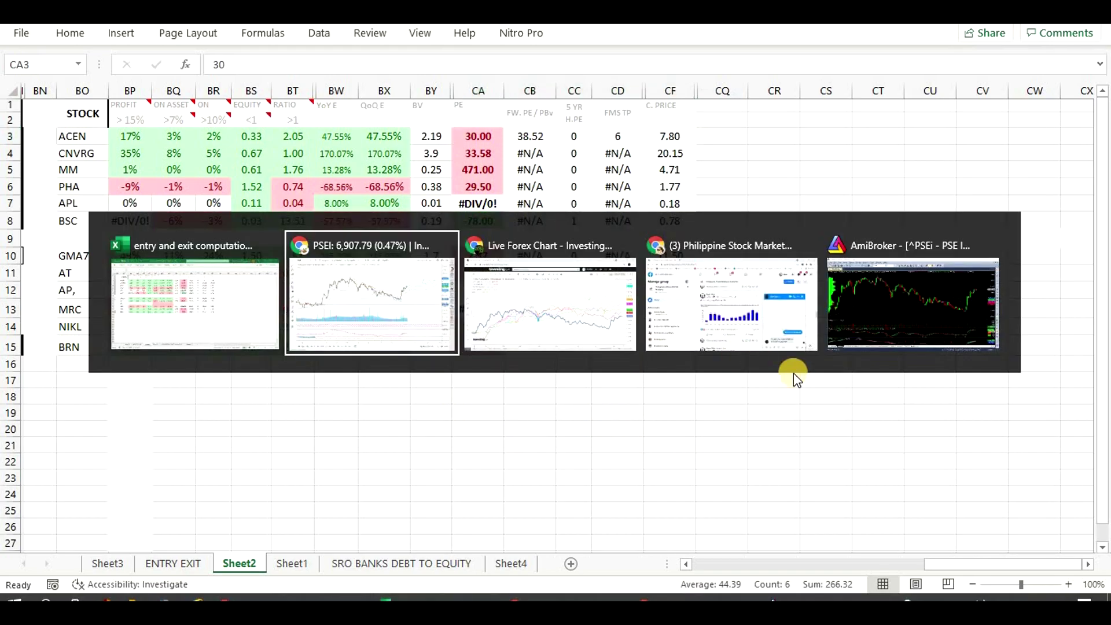
pyautogui.click(366, 312)
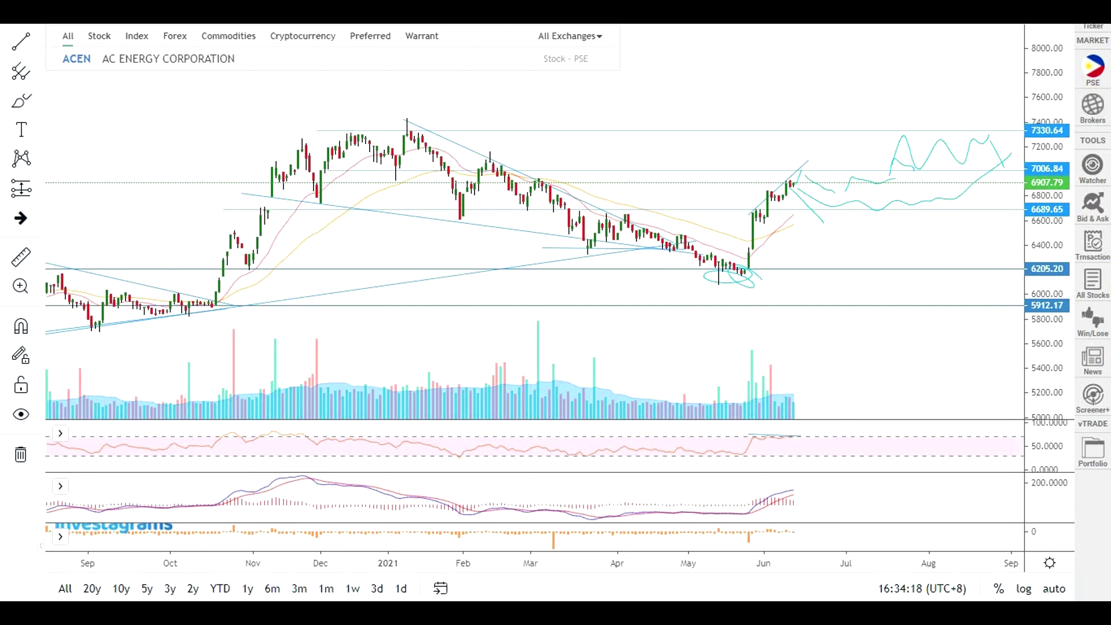
pyautogui.press('Return')
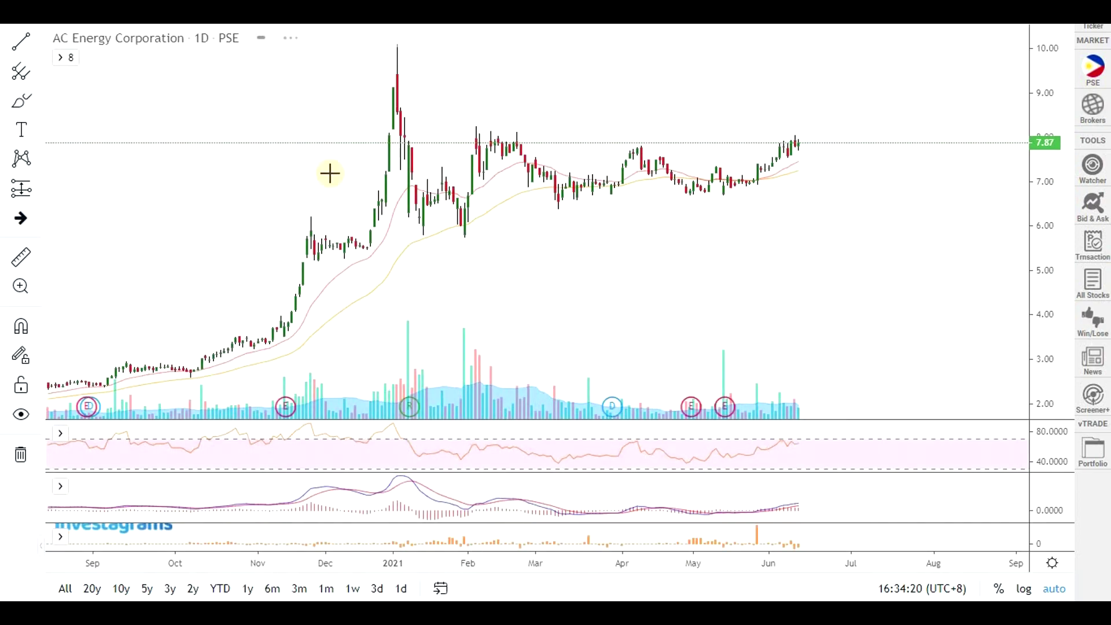
# - Pan and rescale the AC Energy daily chart to inspect the price action from 2020 through June 2021
pyautogui.moveTo(550, 280); pyautogui.dragTo(709, 318)
pyautogui.scroll(-3, 714, 310)
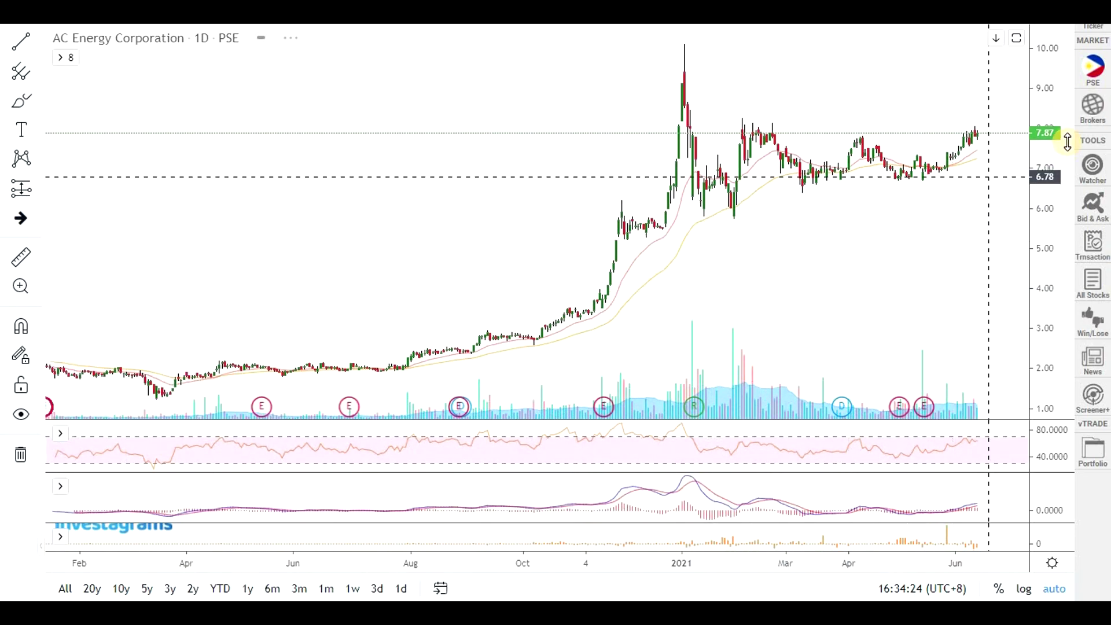
pyautogui.moveTo(1067, 141); pyautogui.dragTo(885, 240)
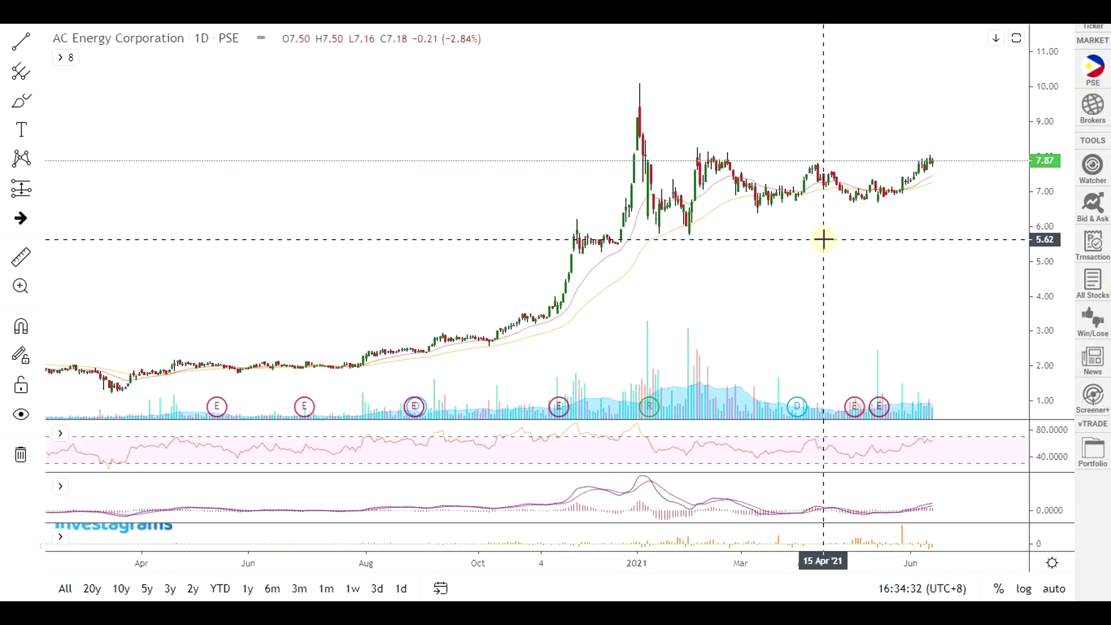
pyautogui.scroll(1, 821, 302)
pyautogui.moveTo(778, 299); pyautogui.dragTo(799, 322)
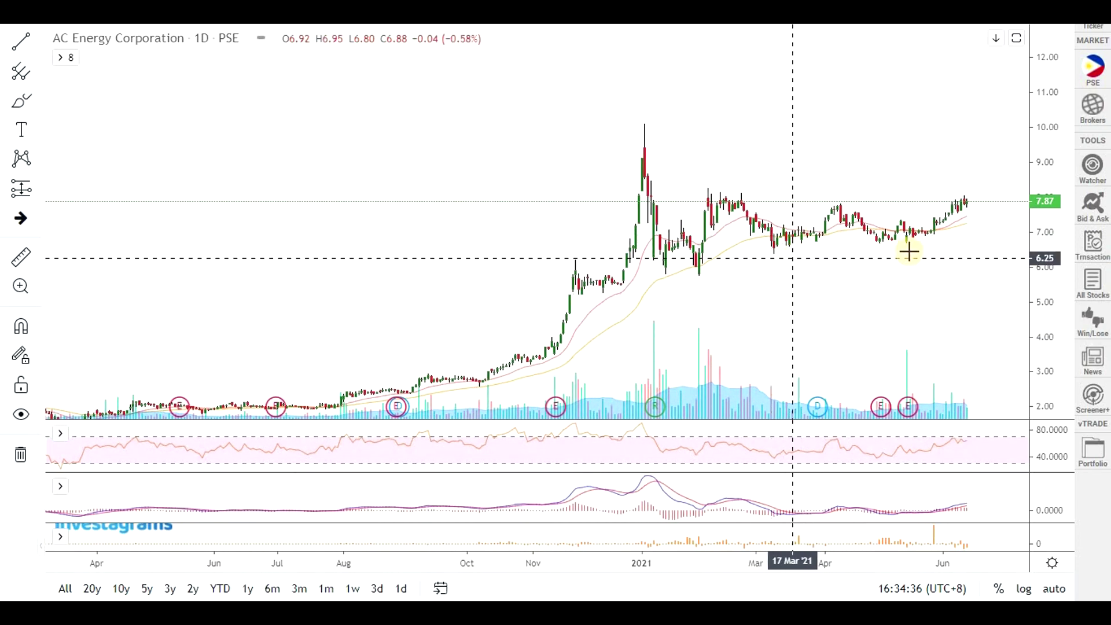
pyautogui.moveTo(1042, 312); pyautogui.dragTo(985, 286)
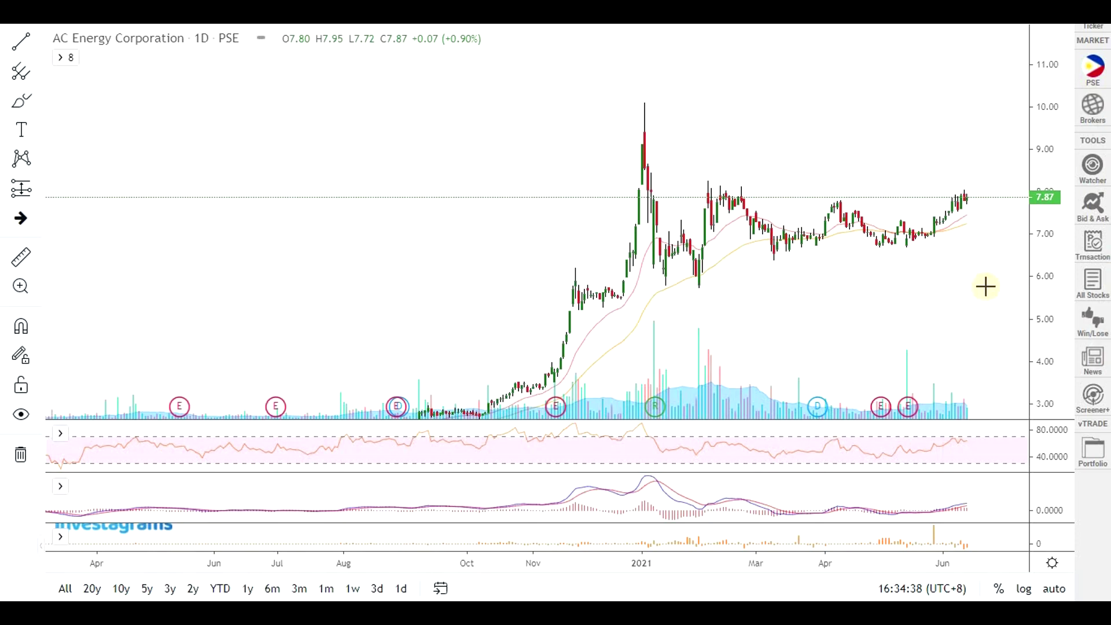
# - Place a horizontal resistance line at 8.12 across the February 2021 highs on the AC Energy price chart
pyautogui.scroll(4, 905, 293)
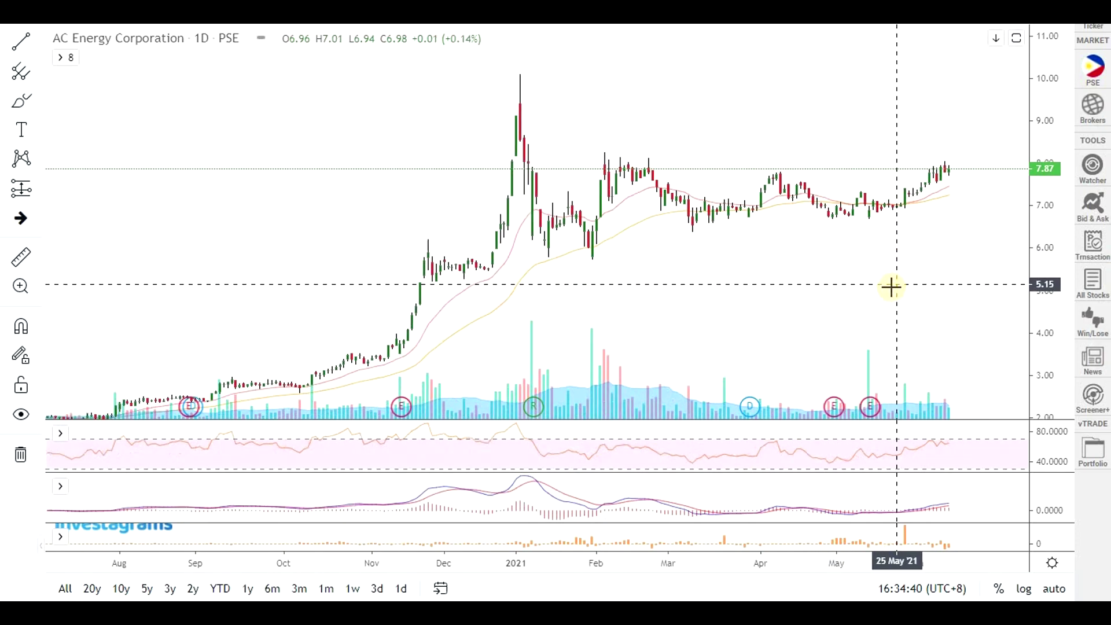
pyautogui.scroll(1, 892, 286)
pyautogui.click(35, 42)
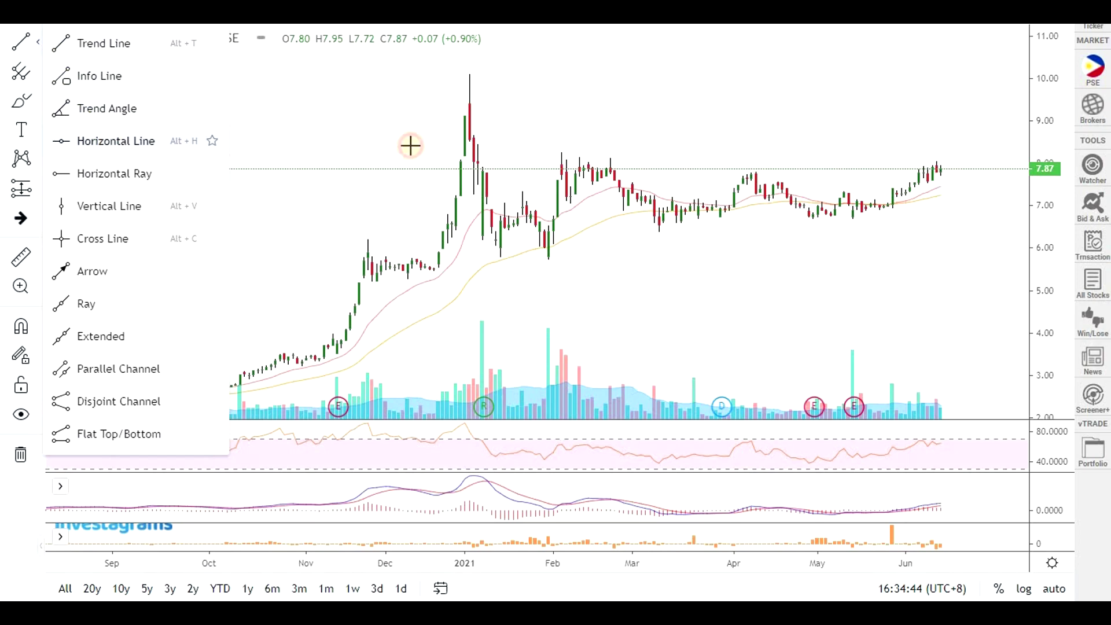
pyautogui.click(68, 141)
pyautogui.click(748, 159)
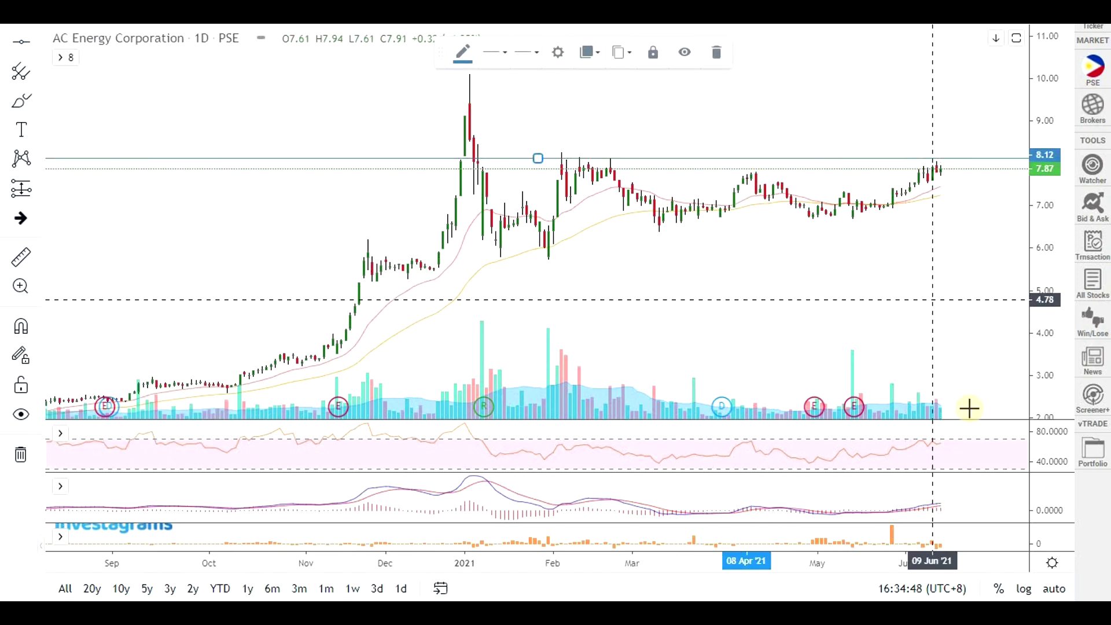
# - Draw a rising trend line above the June price highs, from 7.64 to 8.58, and a falling trend line over the June RSI peaks
pyautogui.scroll(3, 610, 288)
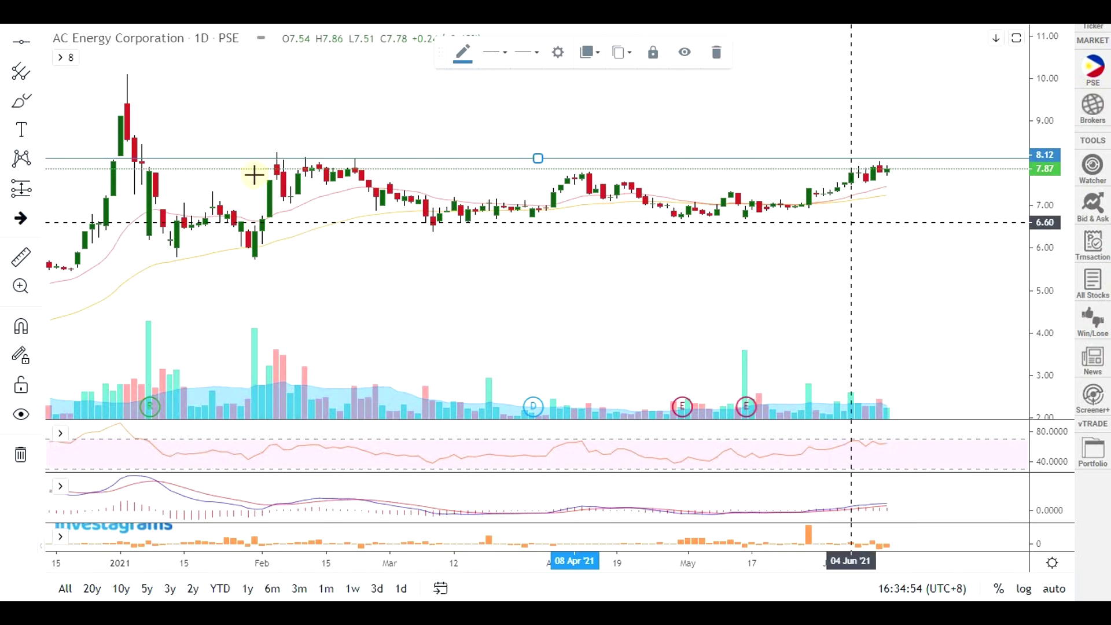
pyautogui.click(36, 42)
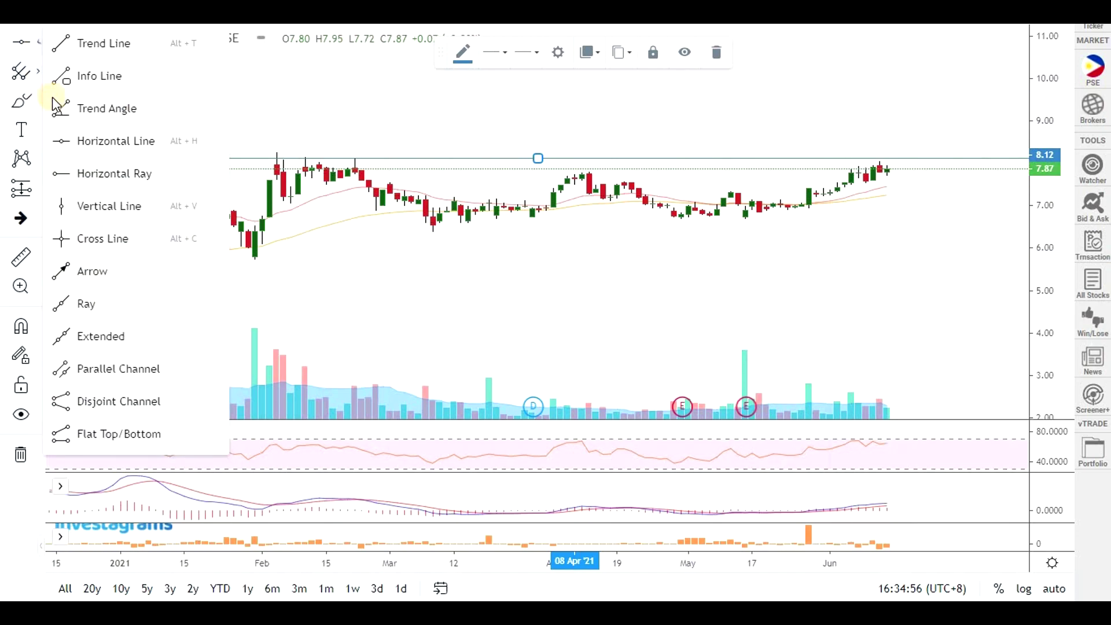
pyautogui.click(60, 42)
pyautogui.click(830, 178)
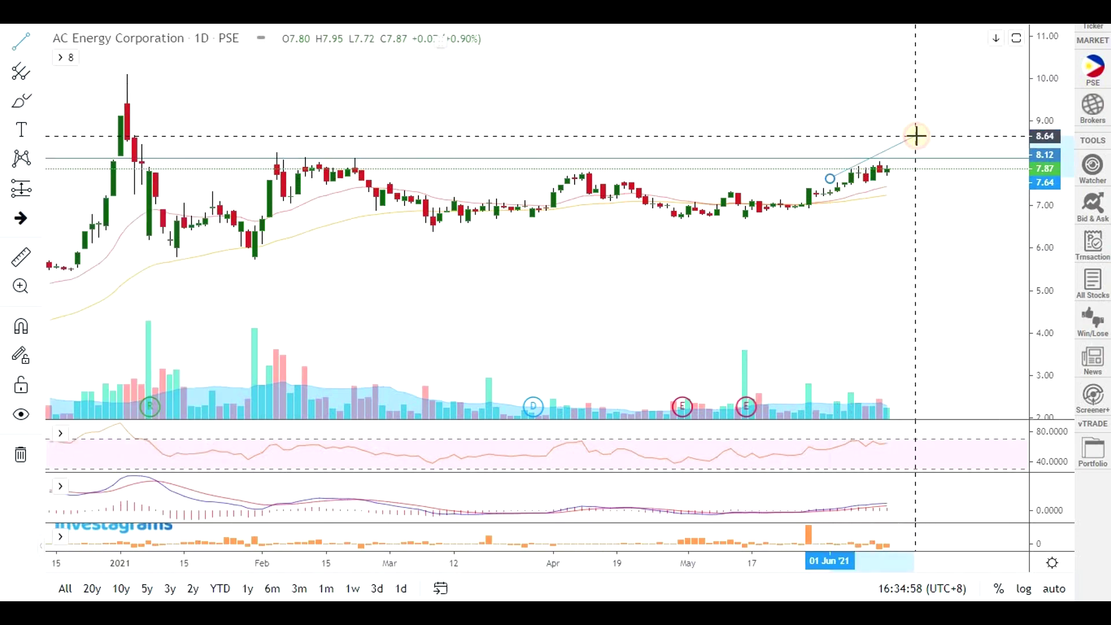
pyautogui.click(922, 138)
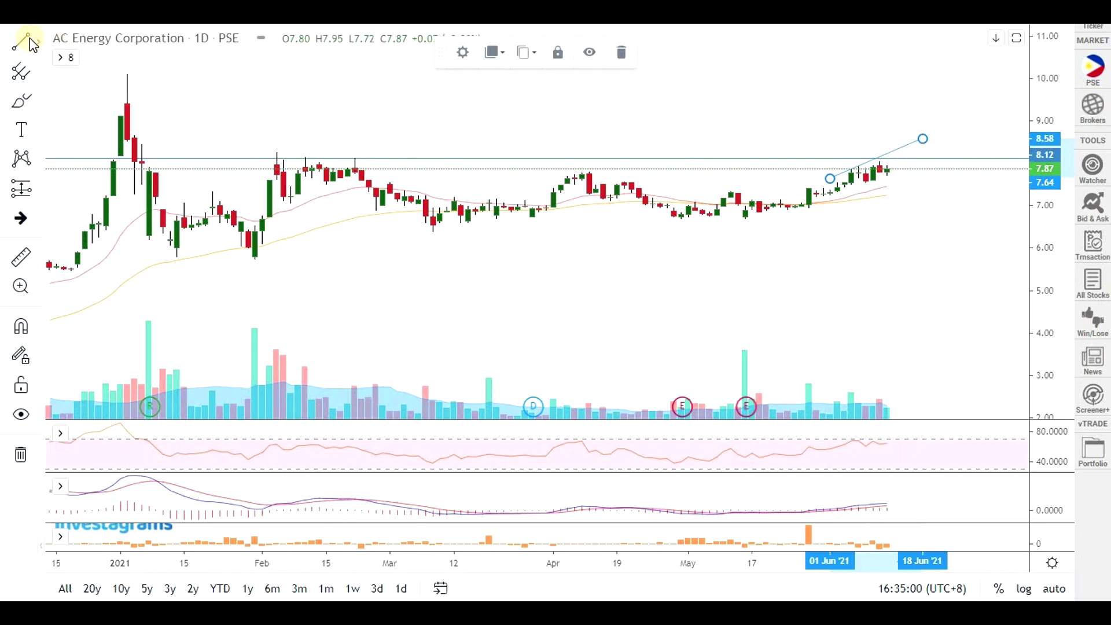
pyautogui.click(858, 431)
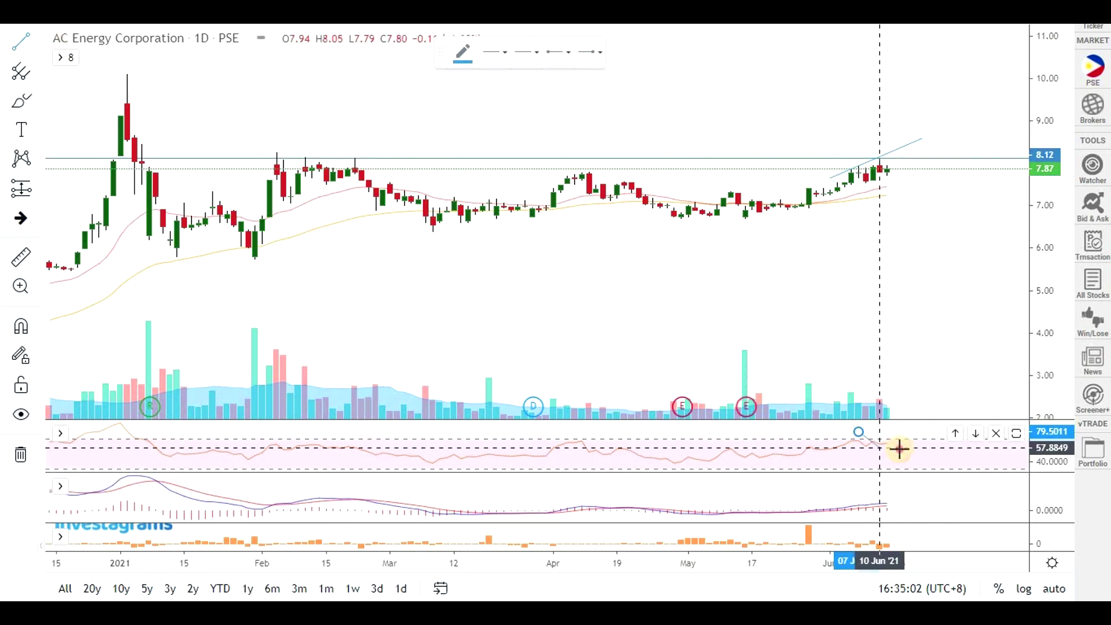
pyautogui.click(908, 441)
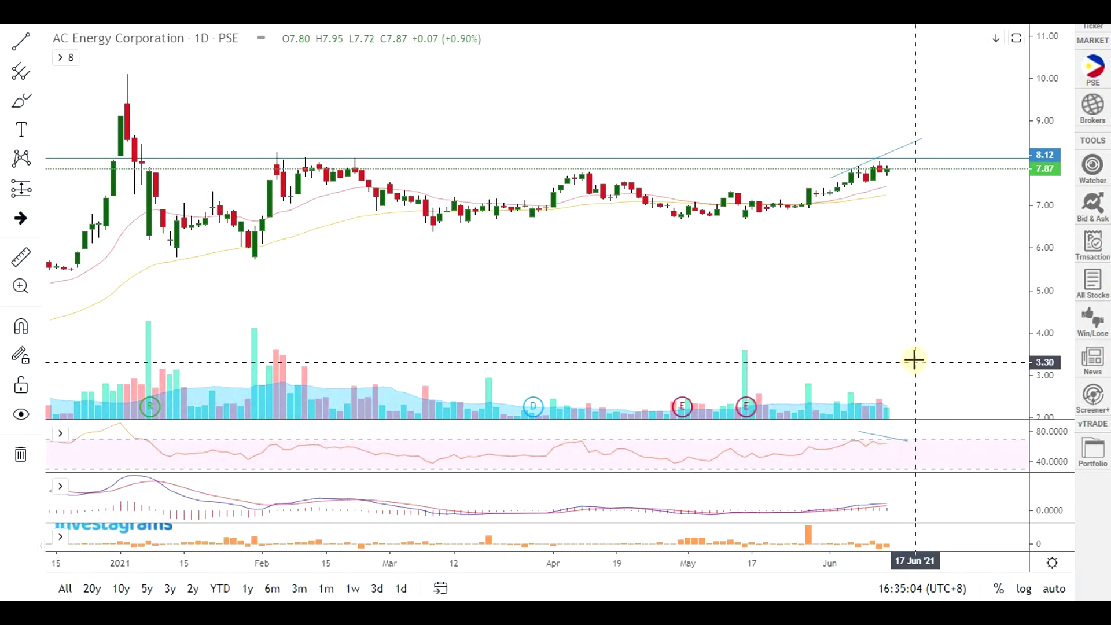
# - Examine the June price and RSI trend lines, the MACD and the 8.12 resistance against AC Energy's price action since mid-2020
pyautogui.scroll(-2, 914, 359)
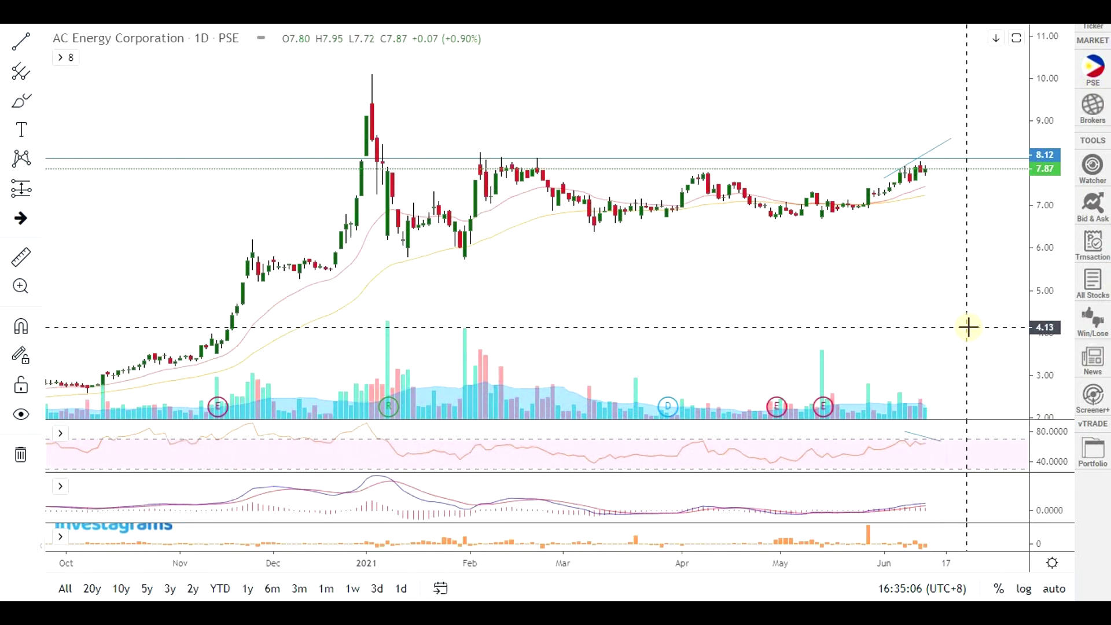
pyautogui.scroll(3, 878, 515)
pyautogui.scroll(2, 850, 515)
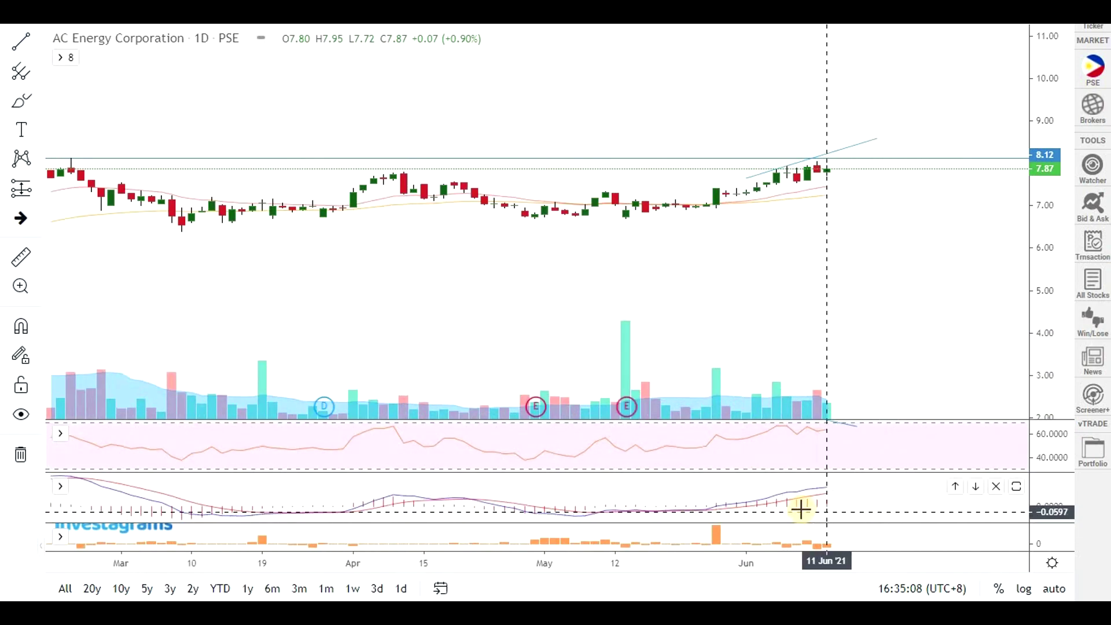
pyautogui.scroll(-2, 872, 200)
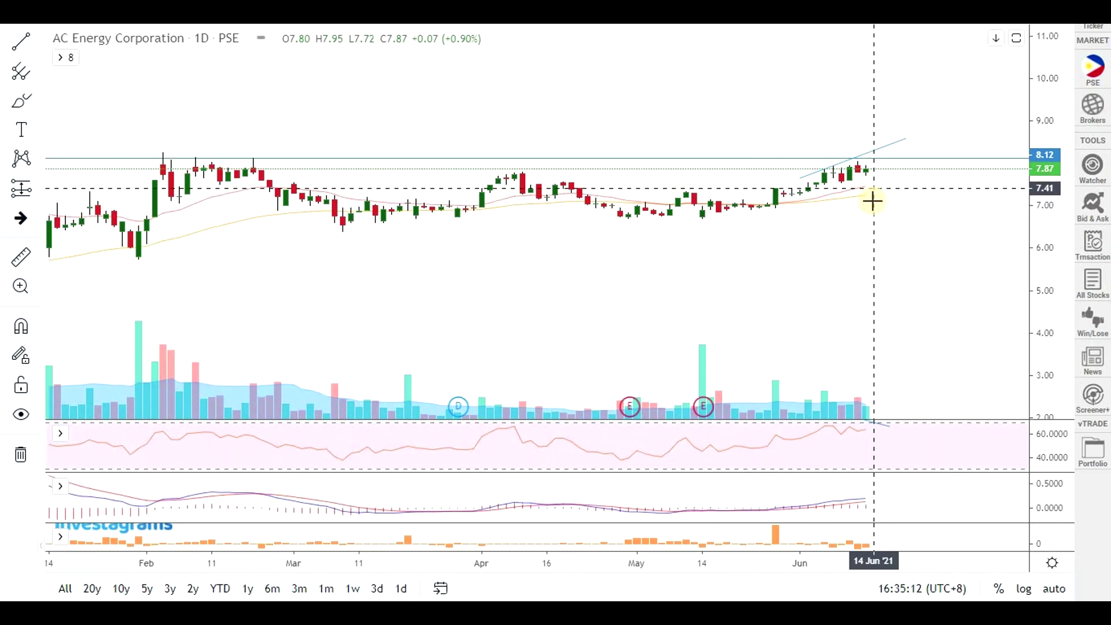
pyautogui.scroll(-2, 886, 261)
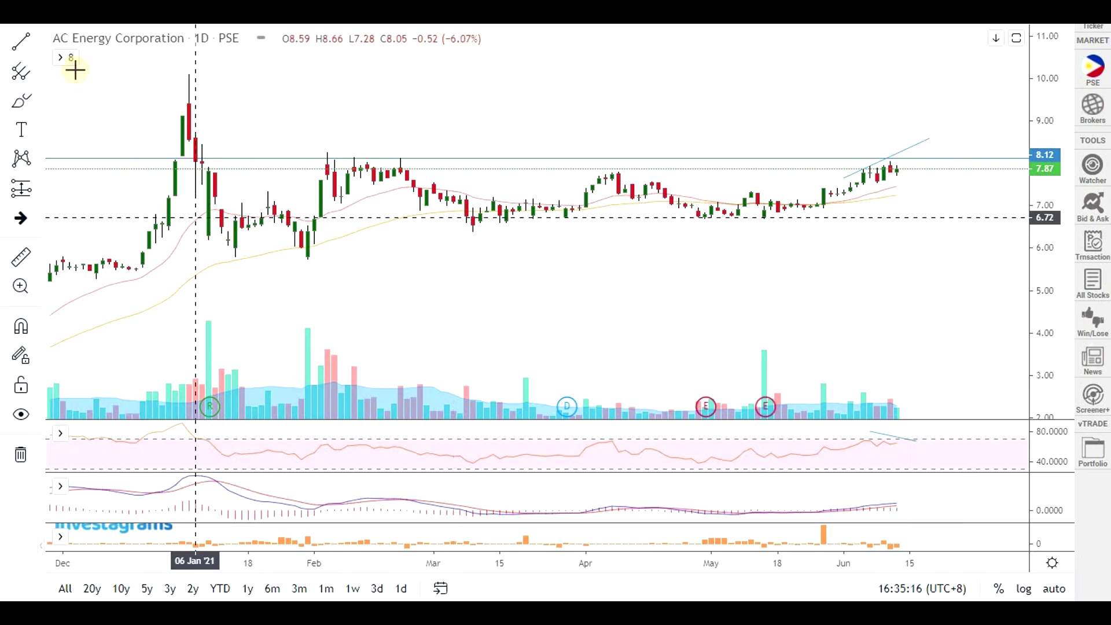
pyautogui.scroll(-2, 912, 258)
pyautogui.scroll(-2, 912, 258)
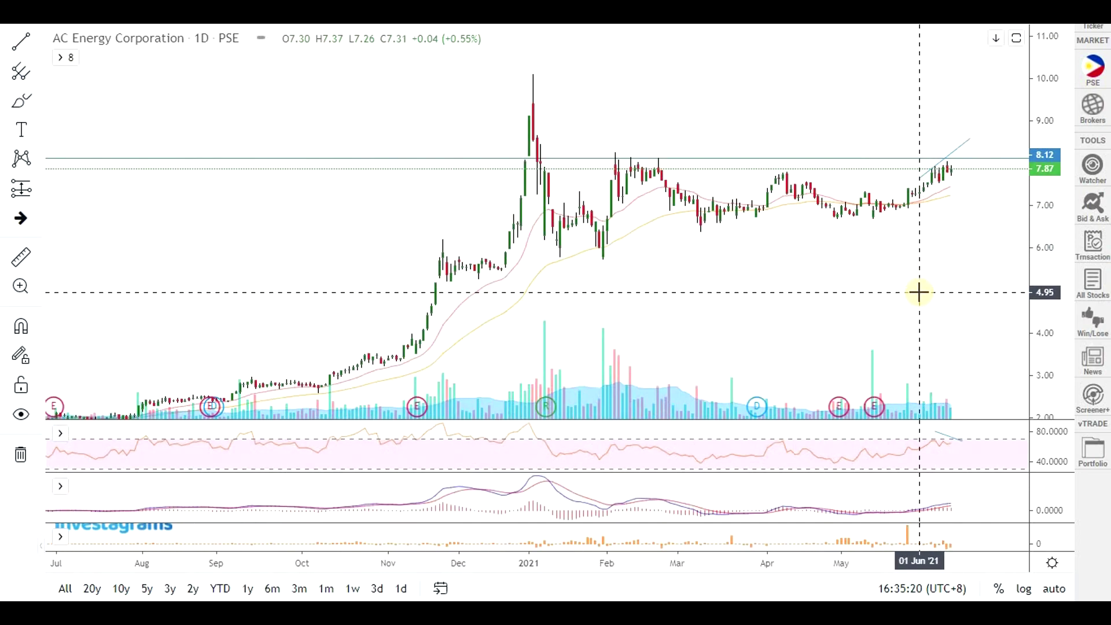
pyautogui.scroll(2, 919, 292)
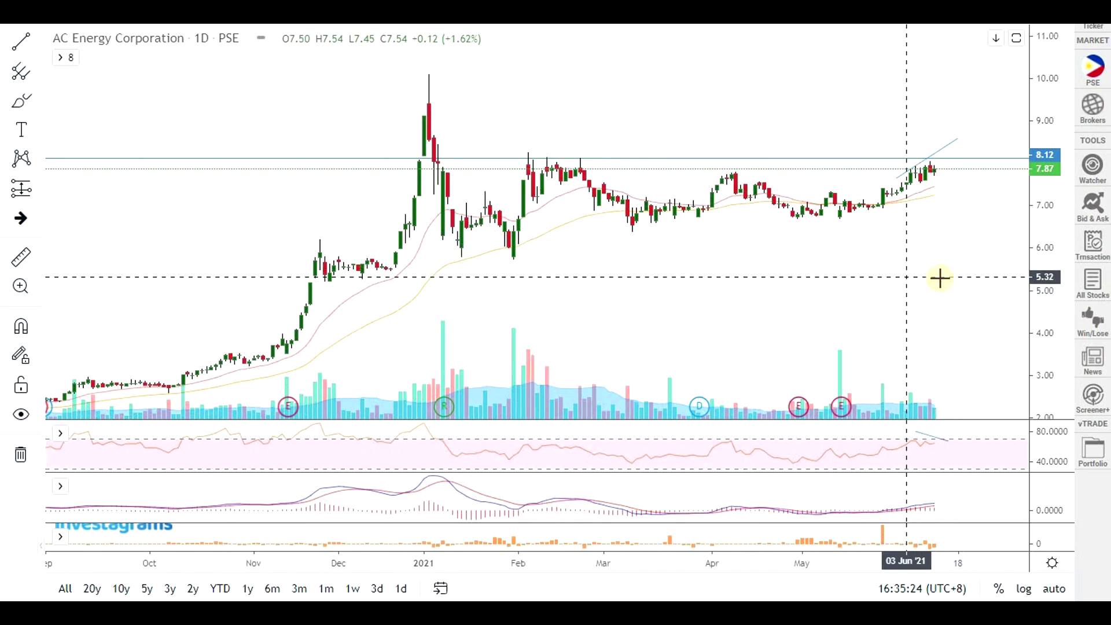
pyautogui.scroll(1, 940, 289)
pyautogui.scroll(-1, 941, 288)
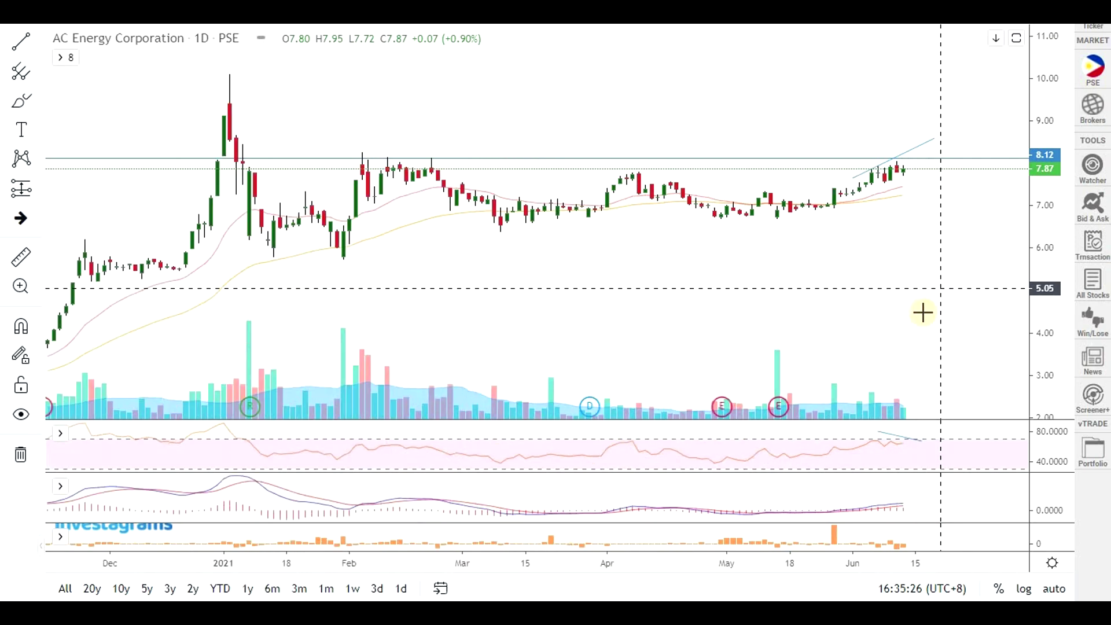
pyautogui.scroll(2, 918, 429)
pyautogui.scroll(1, 953, 327)
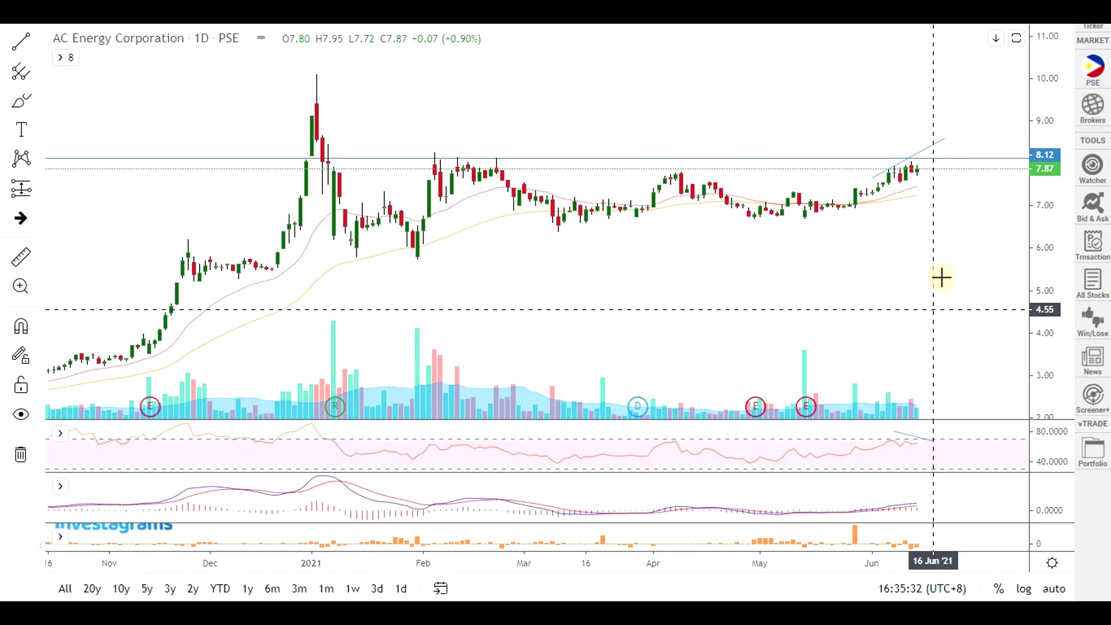
# - Place a second horizontal line at 7.37 as the support level below AC Energy's latest candles
pyautogui.click(959, 158)
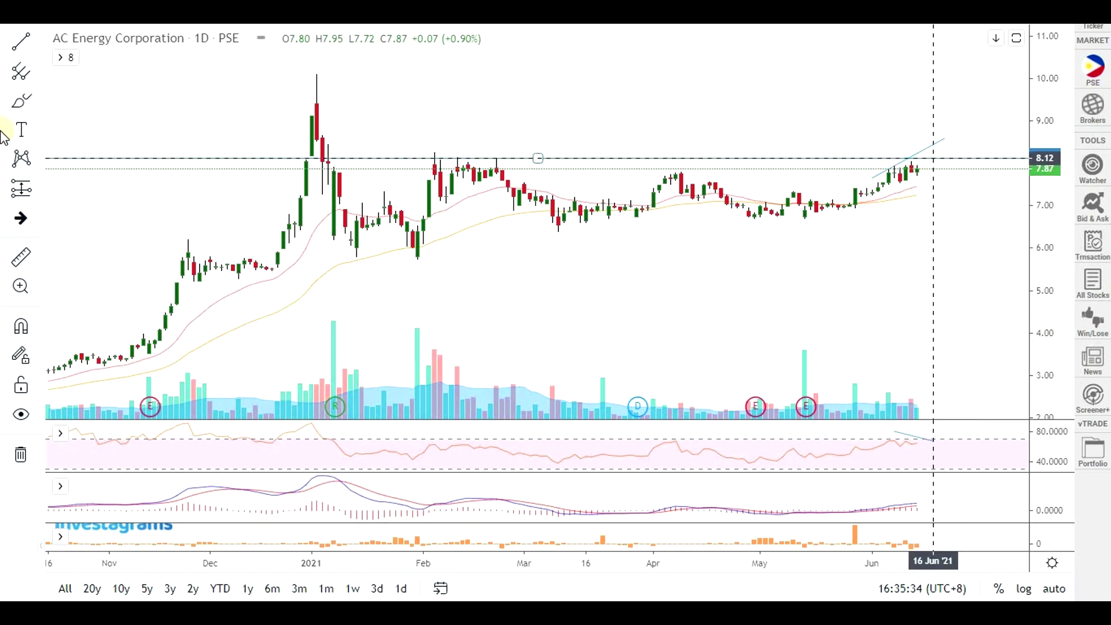
pyautogui.click(86, 103)
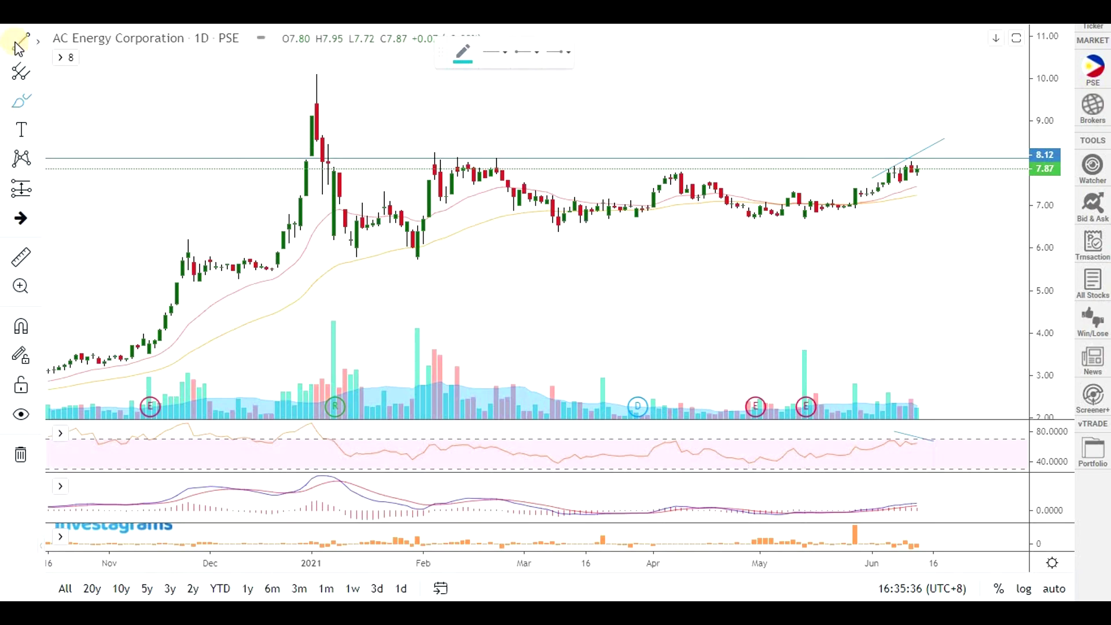
pyautogui.click(39, 48)
pyautogui.click(69, 142)
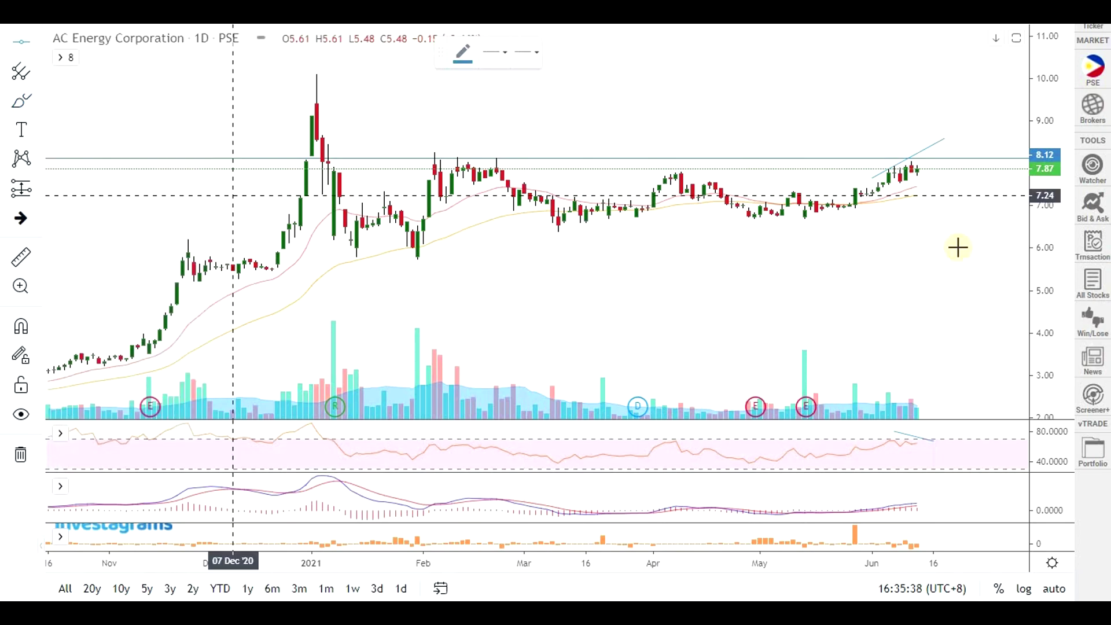
pyautogui.click(972, 189)
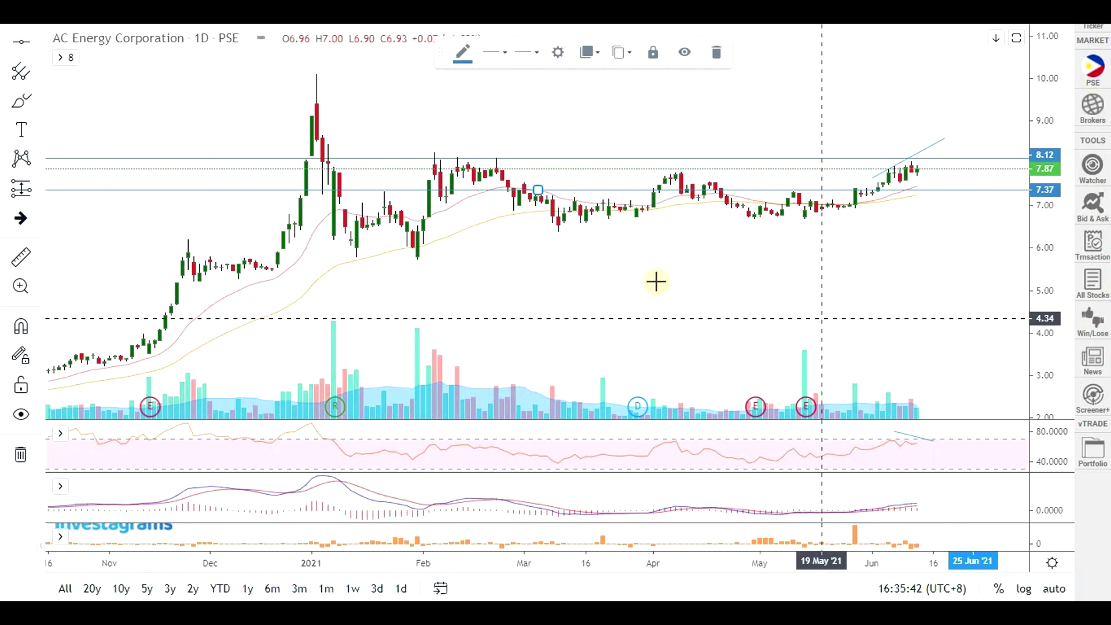
# - Brush a projected path from the latest candle, dipping toward the 7.37 support and climbing to about 8.80 by early July, and mark that support
pyautogui.scroll(3, 931, 242)
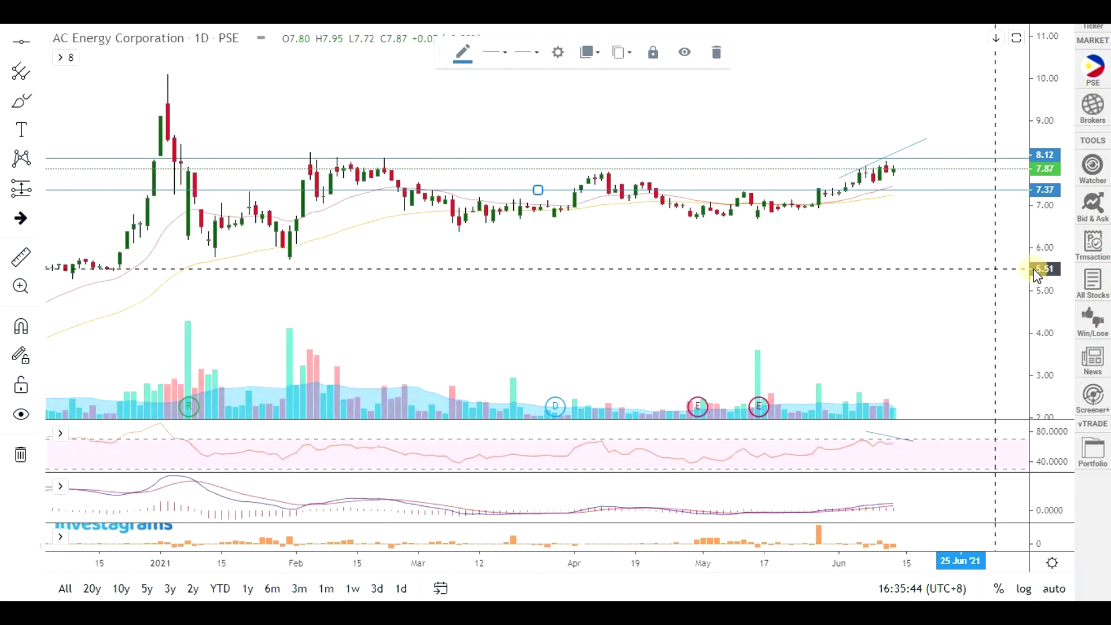
pyautogui.scroll(-3, 972, 268)
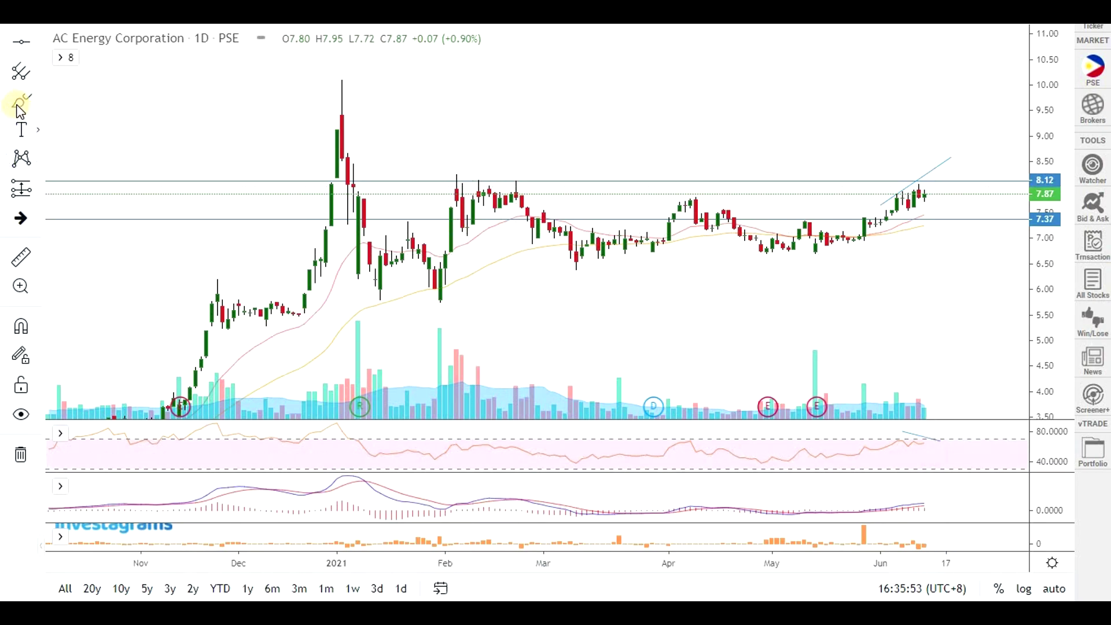
pyautogui.moveTo(923, 193)
pyautogui.mouseDown()
pyautogui.moveTo(941, 215)
pyautogui.moveTo(955, 193)
pyautogui.moveTo(1006, 188)
pyautogui.moveTo(1011, 144)
pyautogui.mouseUp()
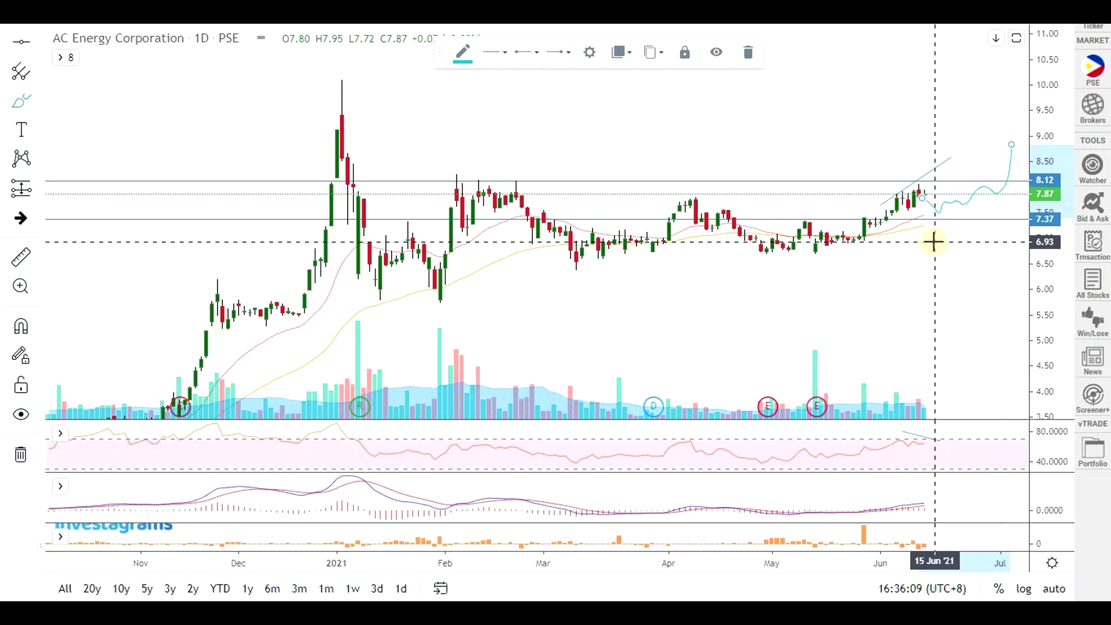
pyautogui.click(990, 249)
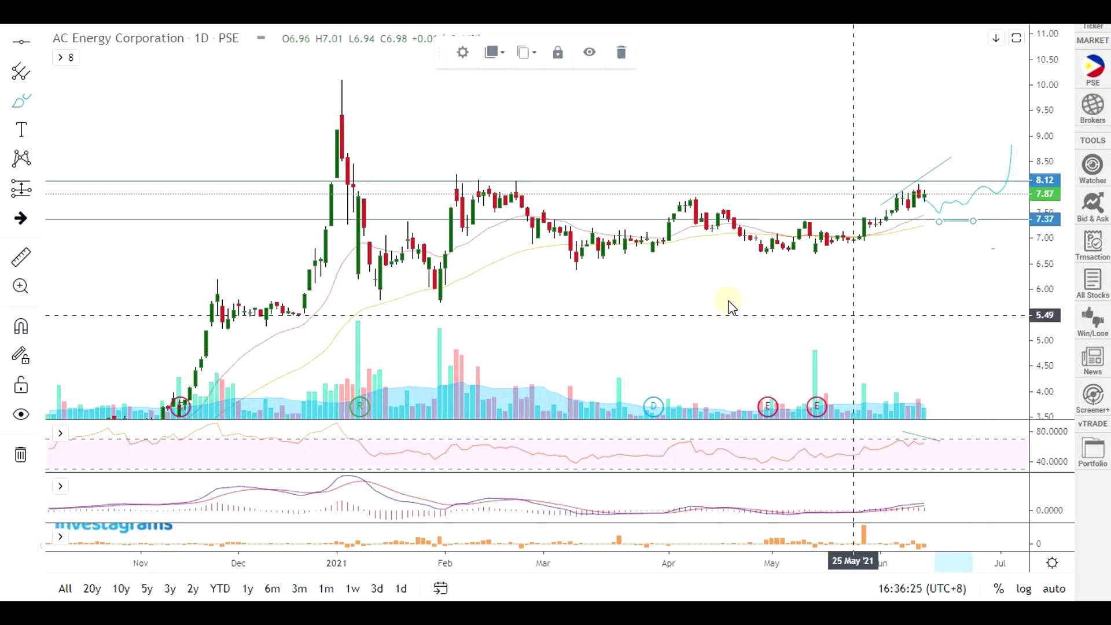
# - Switch to the Excel stock sheet and review CNVRG's profit, return, equity and ratio figures in row 4
pyautogui.hotkey('alt', 'Tab')
pyautogui.click(404, 296)
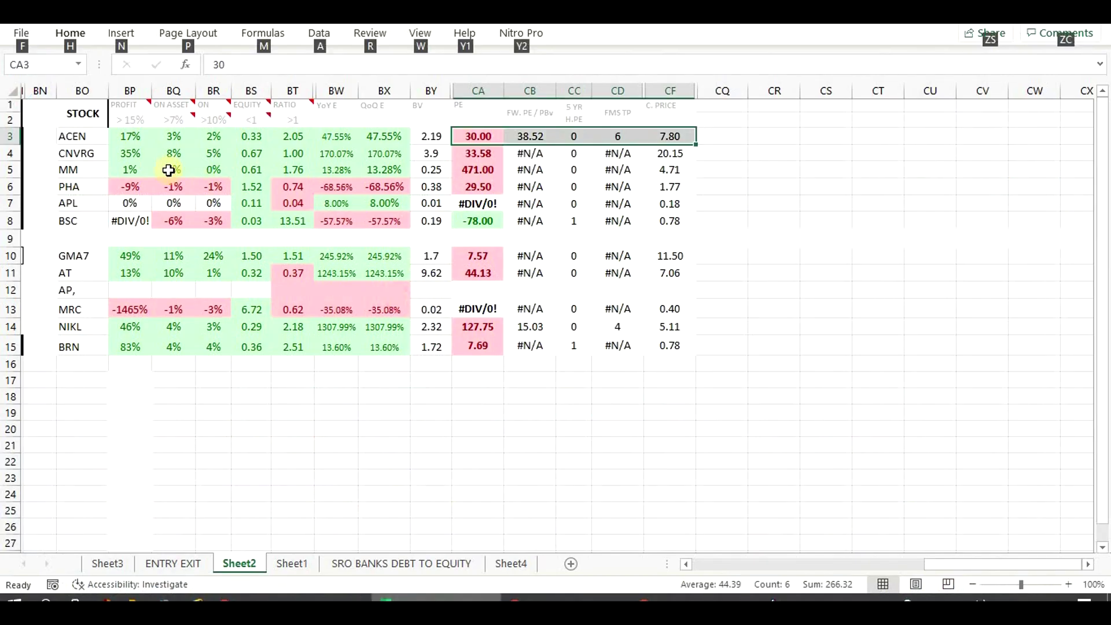
pyautogui.click(84, 154)
pyautogui.click(336, 429)
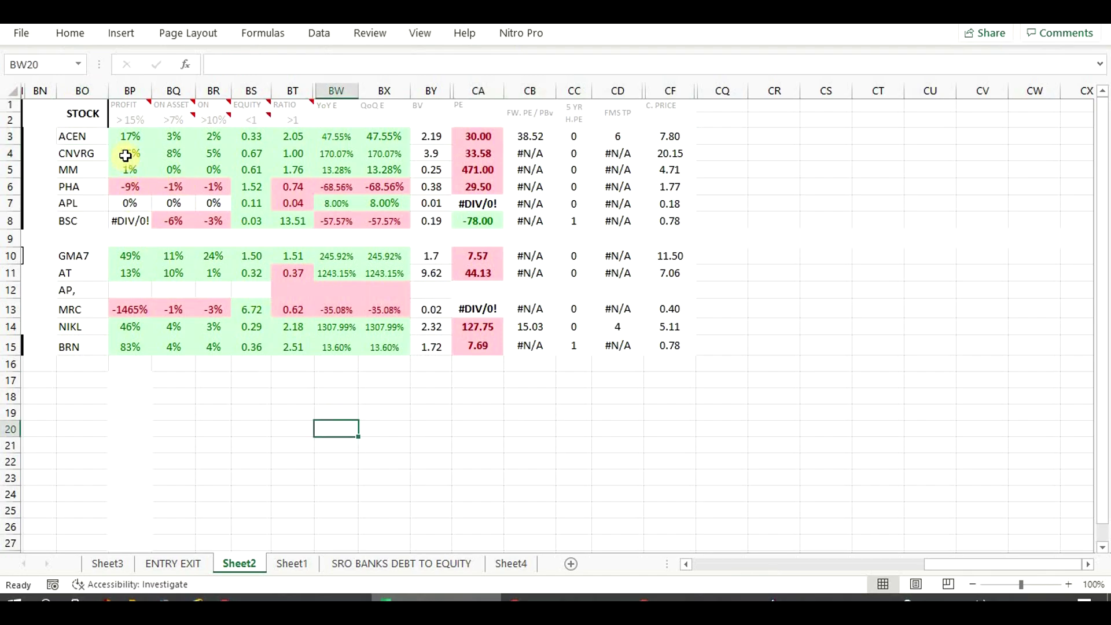
pyautogui.moveTo(128, 152); pyautogui.dragTo(291, 153)
pyautogui.click(337, 363)
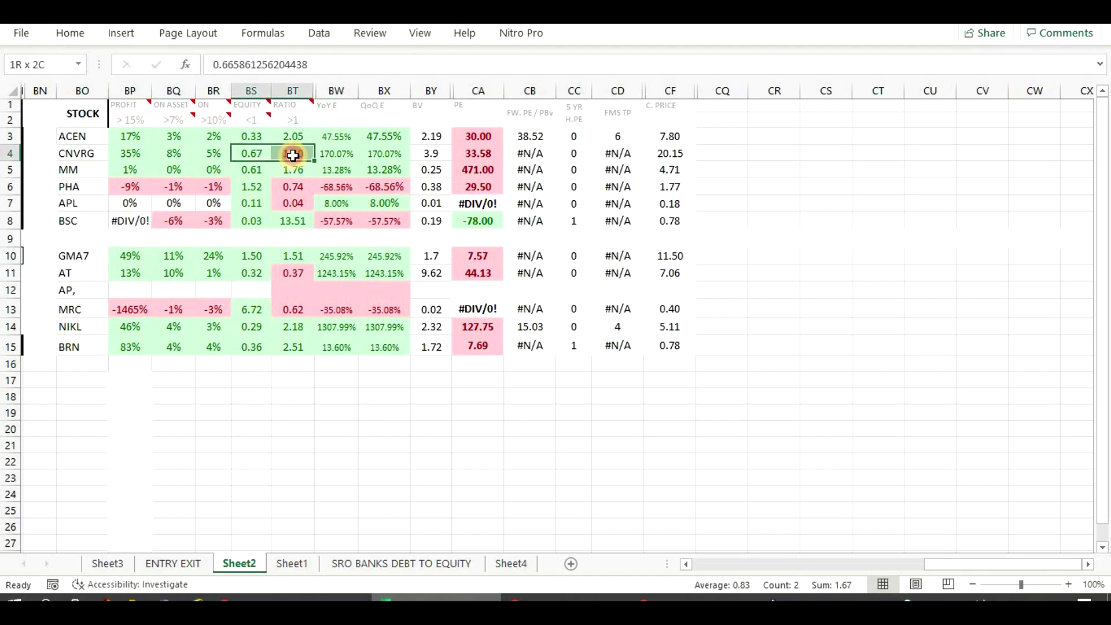
pyautogui.click(301, 394)
# - Review CNVRG's YoY and QoQ earnings growth, and compare its book value with its PE in row 4
pyautogui.moveTo(123, 153); pyautogui.dragTo(397, 154)
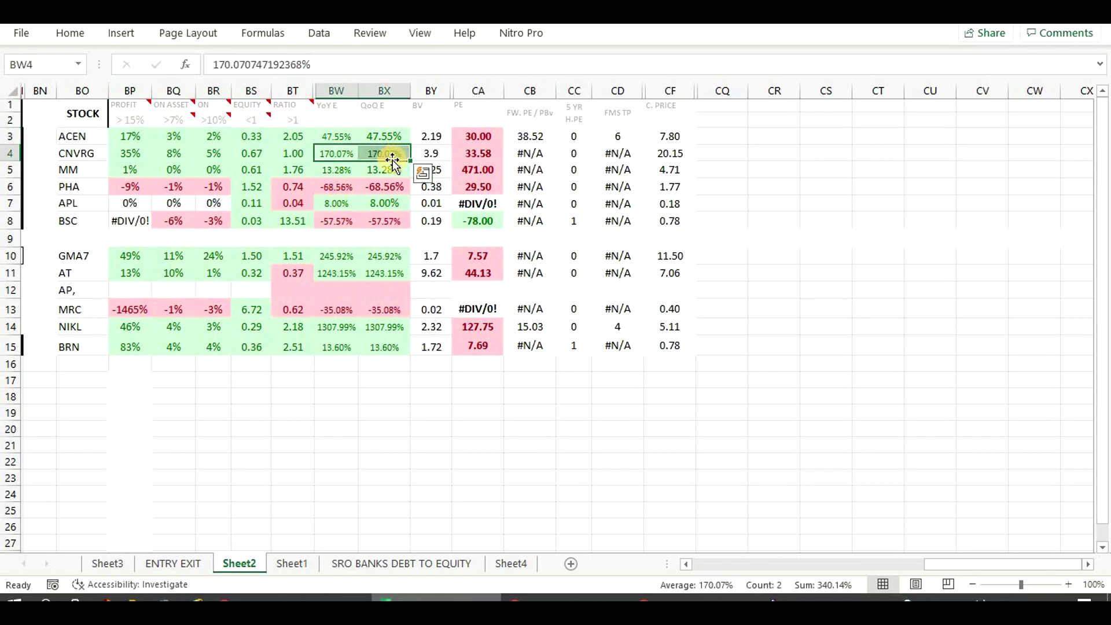
pyautogui.moveTo(433, 154); pyautogui.dragTo(478, 154)
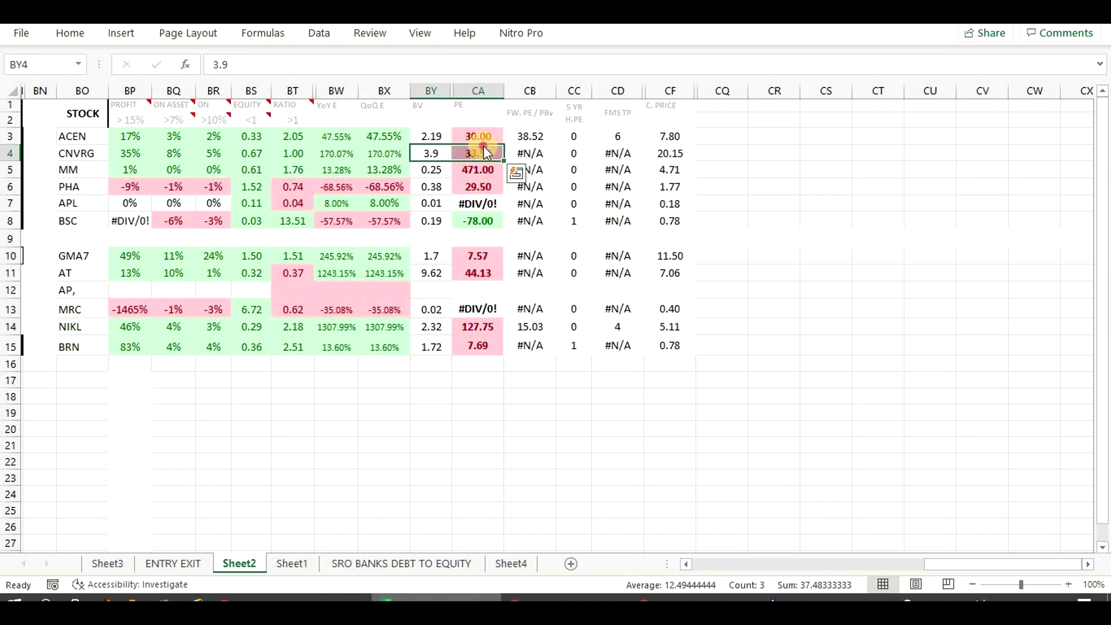
pyautogui.click(880, 207)
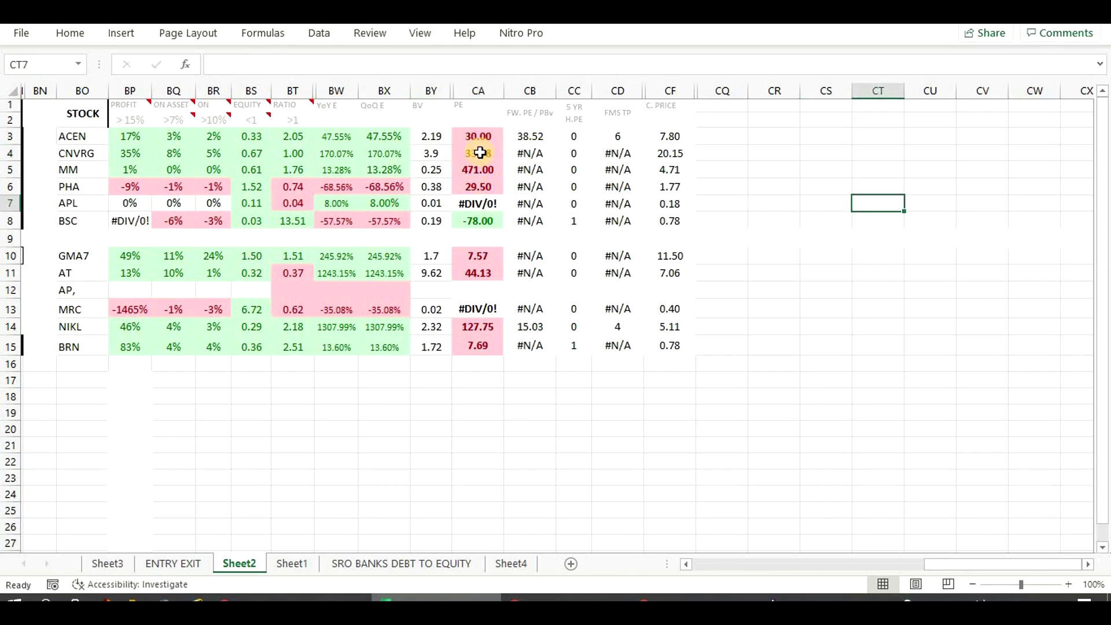
pyautogui.moveTo(481, 152); pyautogui.dragTo(431, 154)
pyautogui.click(481, 151)
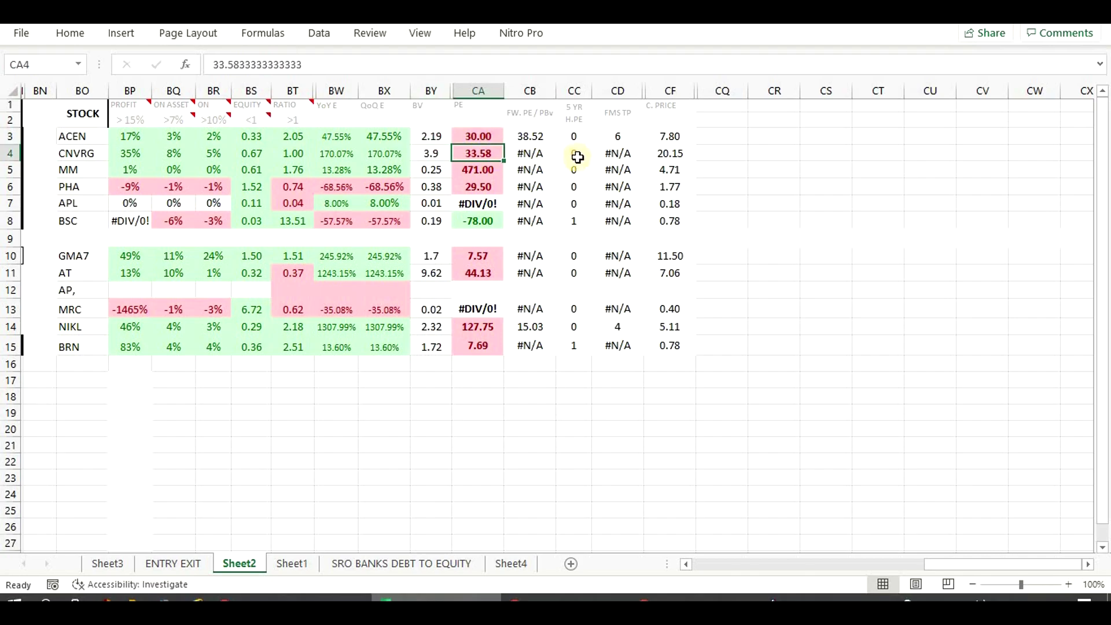
# - Check CNVRG's forward PE, five-year historical PE, FMS TP and current price in row 4 against its PE
pyautogui.moveTo(531, 155); pyautogui.dragTo(600, 152)
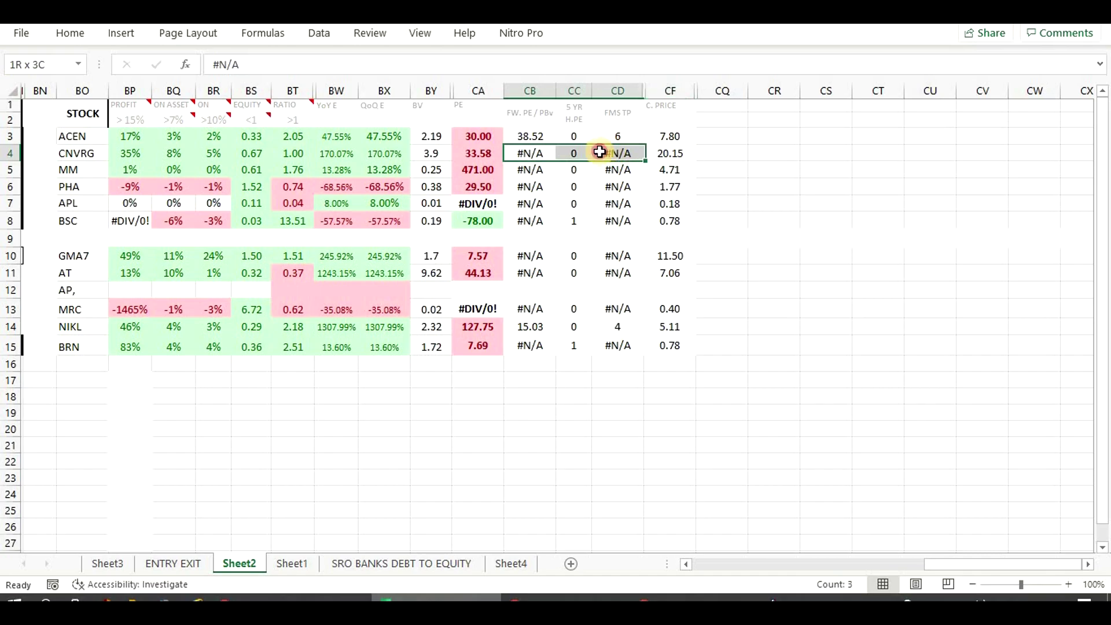
pyautogui.click(670, 153)
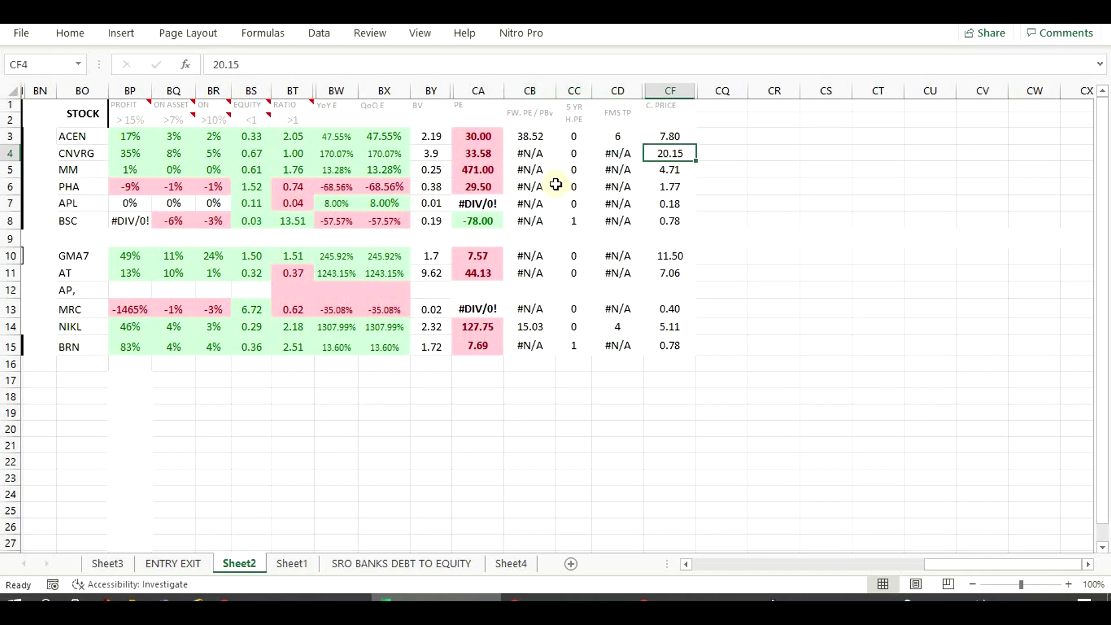
pyautogui.click(482, 155)
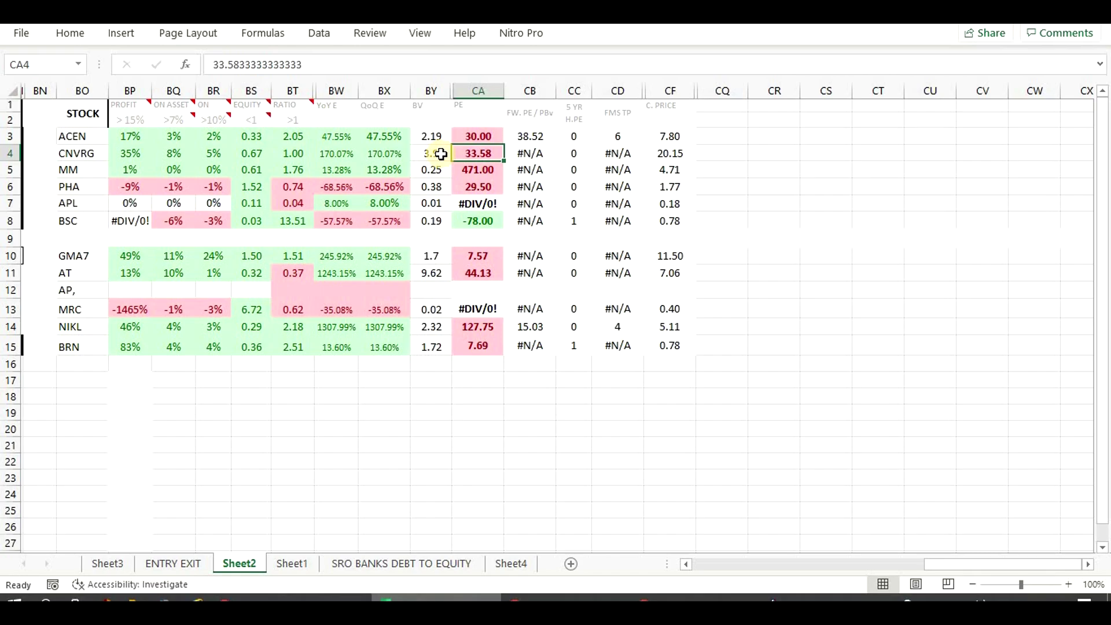
# - Check CNVRG's QoQ earnings growth in row 4, and switch to the Investagrams chart to load CNVRG
pyautogui.click(383, 156)
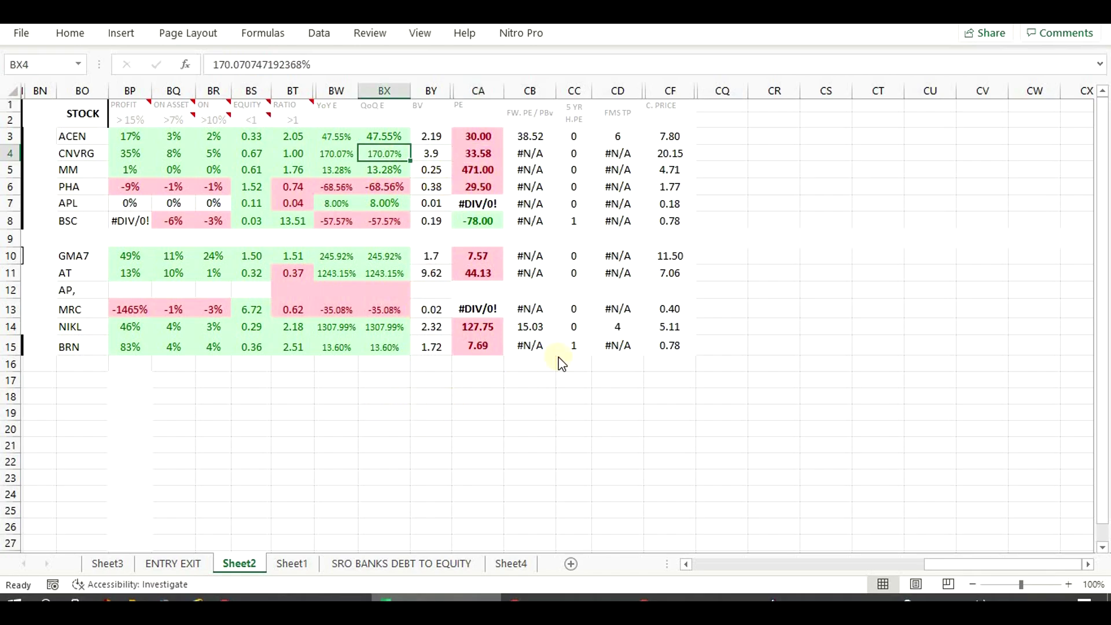
pyautogui.hotkey('alt', 'Tab')
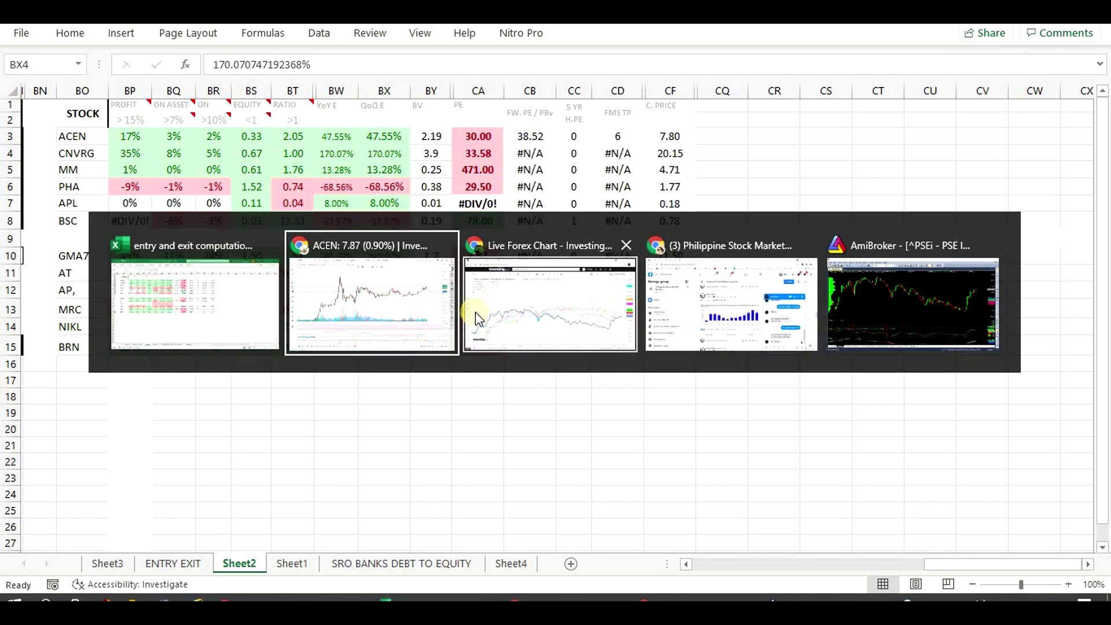
pyautogui.click(336, 261)
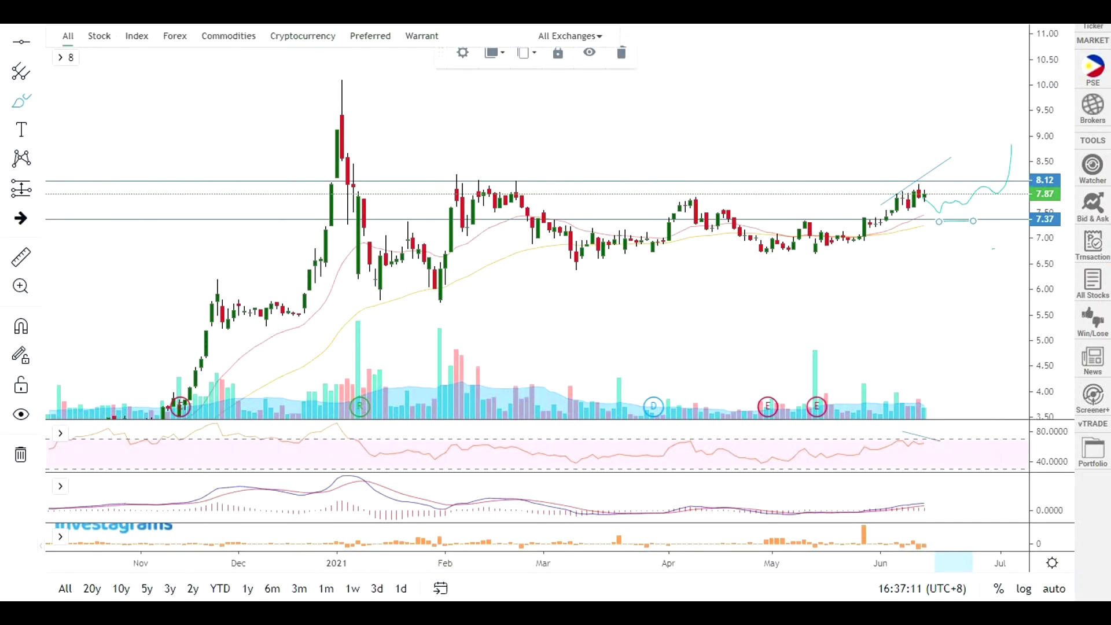
pyautogui.write('CNVR')
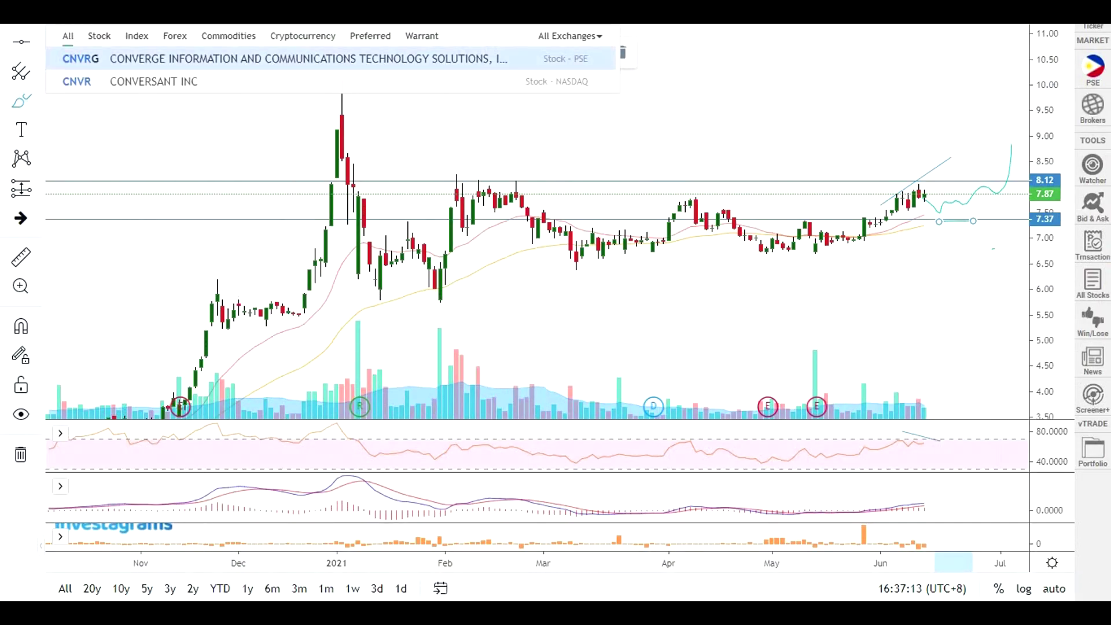
pyautogui.press('Return')
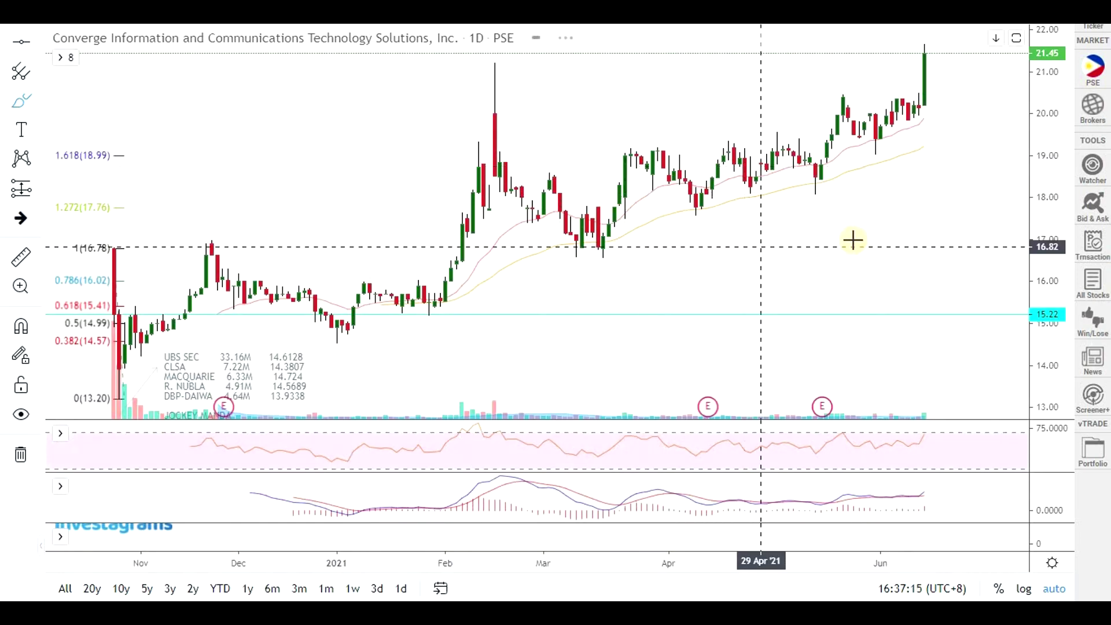
# - Clear the existing drawings from the CNVRG chart and draw a short rising line from about 15.3 to 16.7 below the May–June candles
pyautogui.click(22, 454)
pyautogui.scroll(-3, 926, 254)
pyautogui.click(945, 241)
pyautogui.click(908, 291)
pyautogui.scroll(2, 1014, 221)
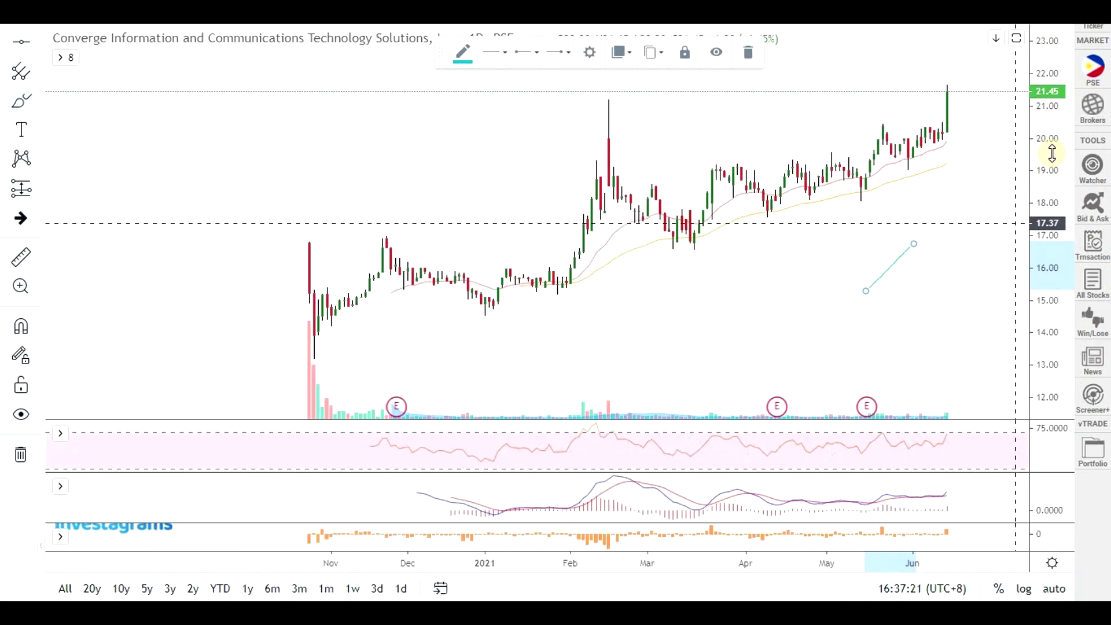
# - Place horizontal lines on the CNVRG chart at about 20.31 and 19.28
pyautogui.moveTo(1052, 153); pyautogui.dragTo(982, 226)
pyautogui.scroll(3, 952, 241)
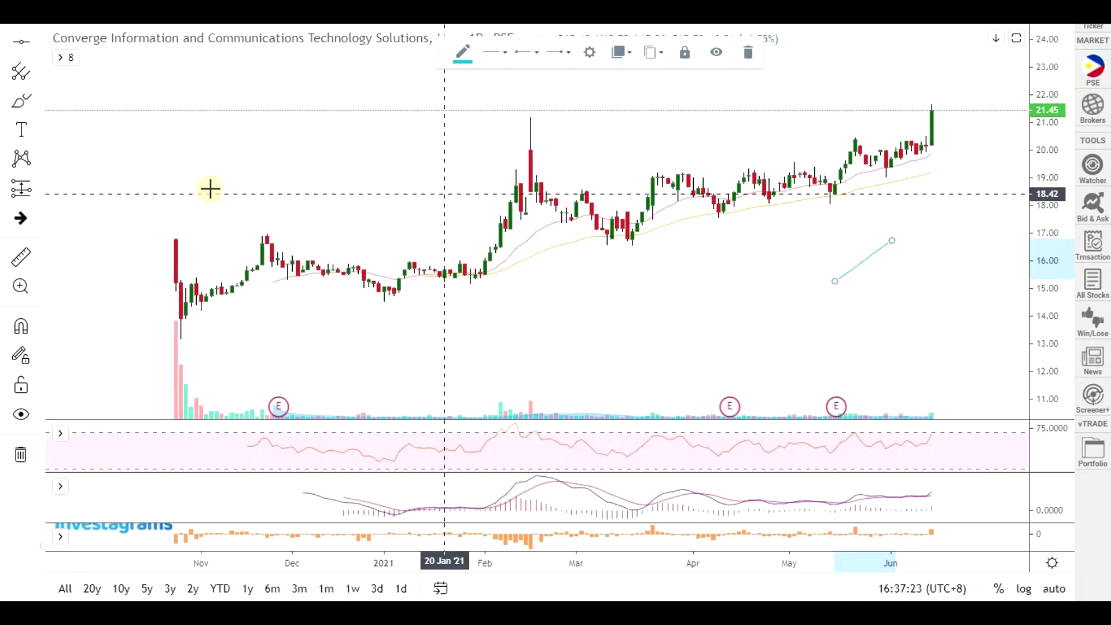
pyautogui.click(951, 141)
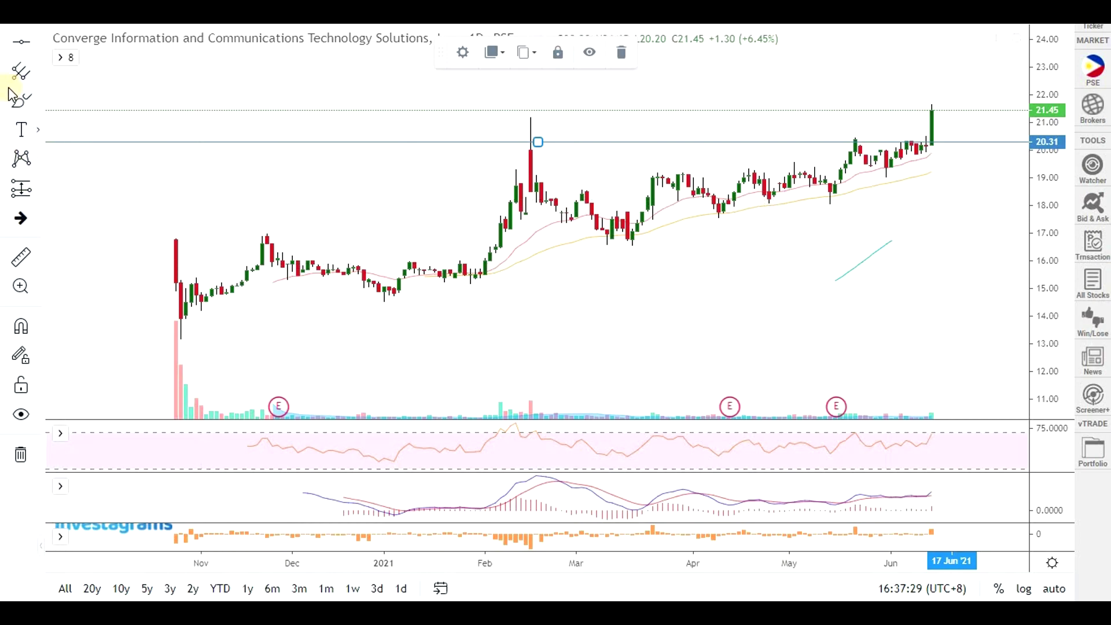
pyautogui.click(21, 46)
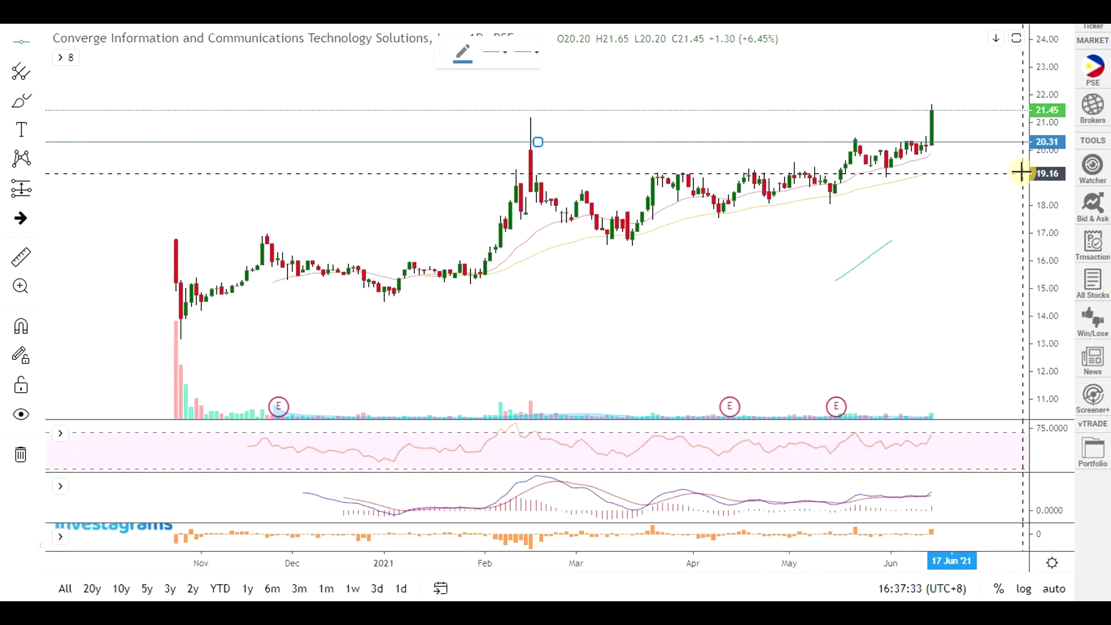
pyautogui.click(1023, 171)
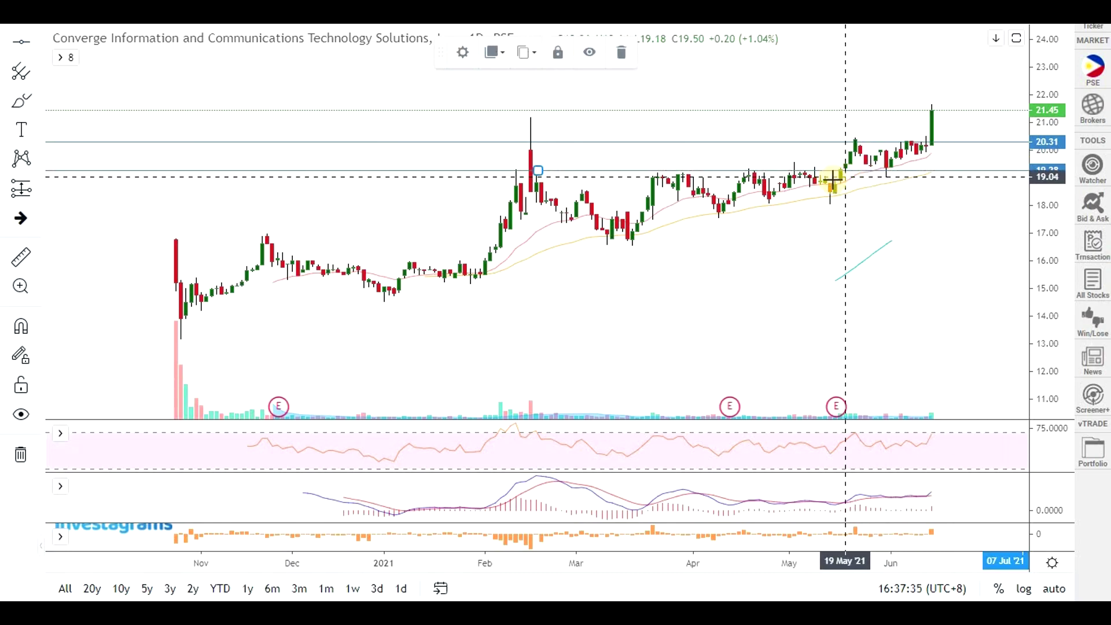
# - Add a third horizontal line at about 18.54, below the two existing price levels
pyautogui.scroll(1, 846, 266)
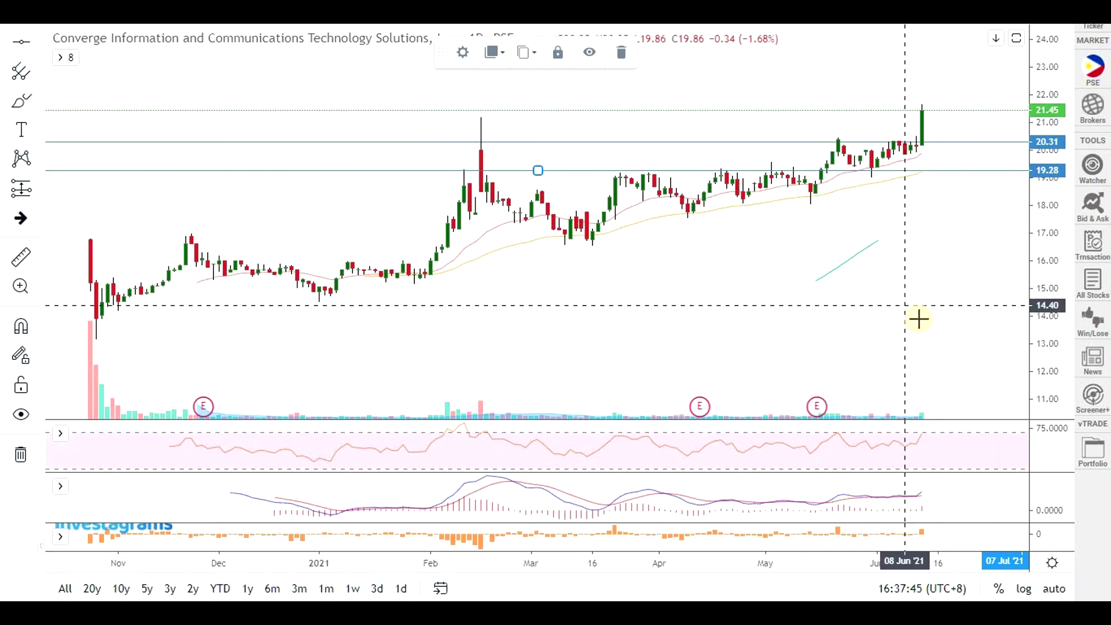
pyautogui.scroll(-1, 937, 315)
pyautogui.scroll(2, 837, 191)
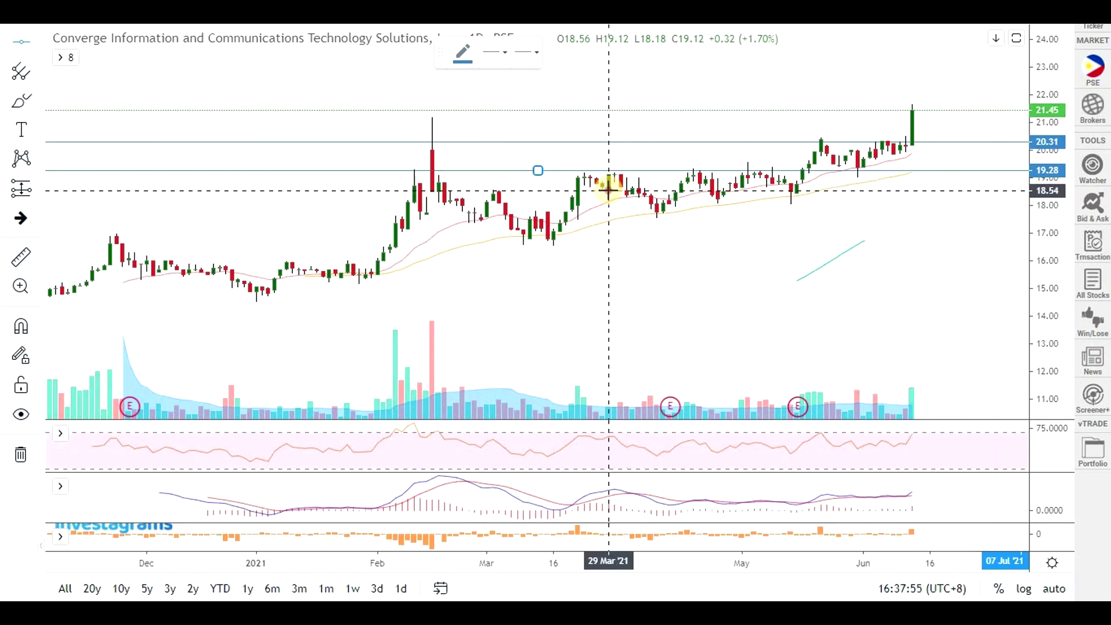
pyautogui.click(608, 190)
pyautogui.click(620, 179)
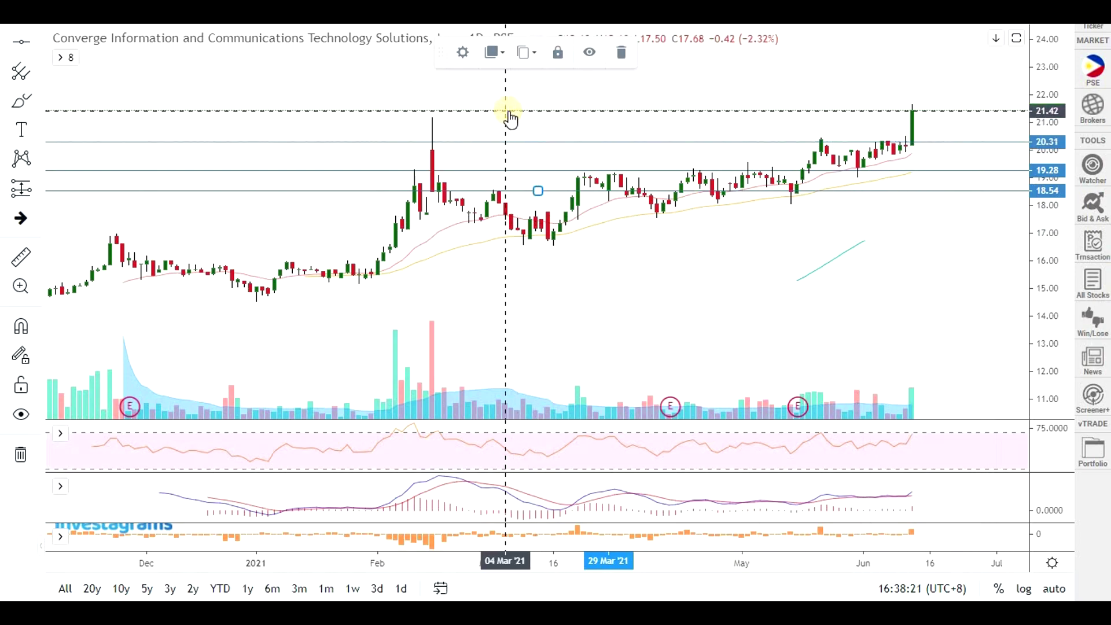
# - Examine CNVRG's full price history and recent breakout against the three horizontal levels
pyautogui.scroll(-5, 780, 276)
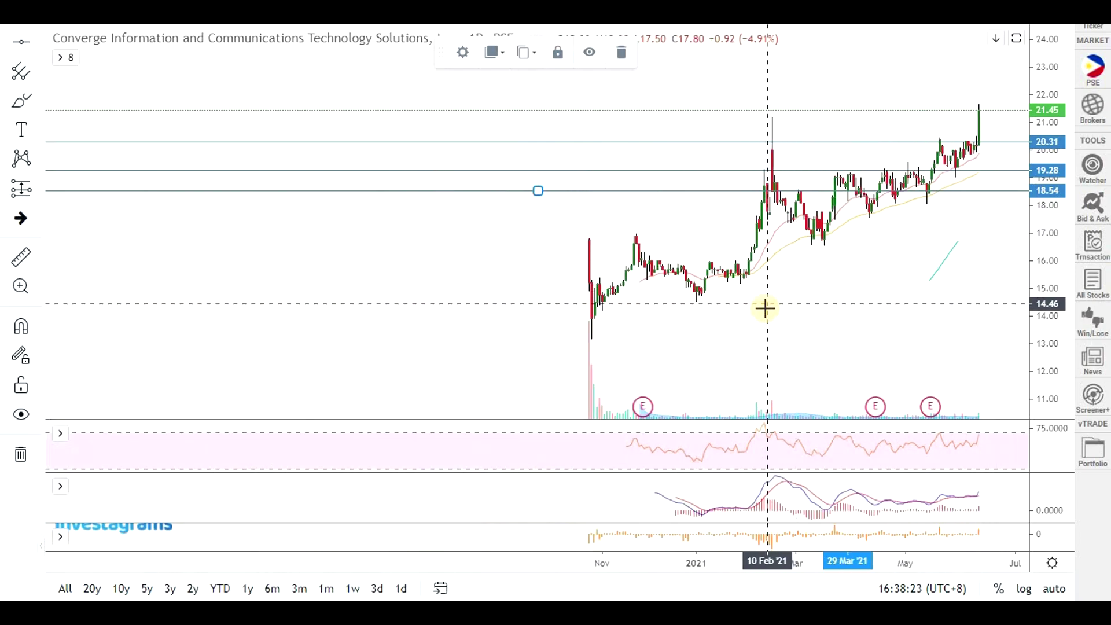
pyautogui.scroll(3, 803, 301)
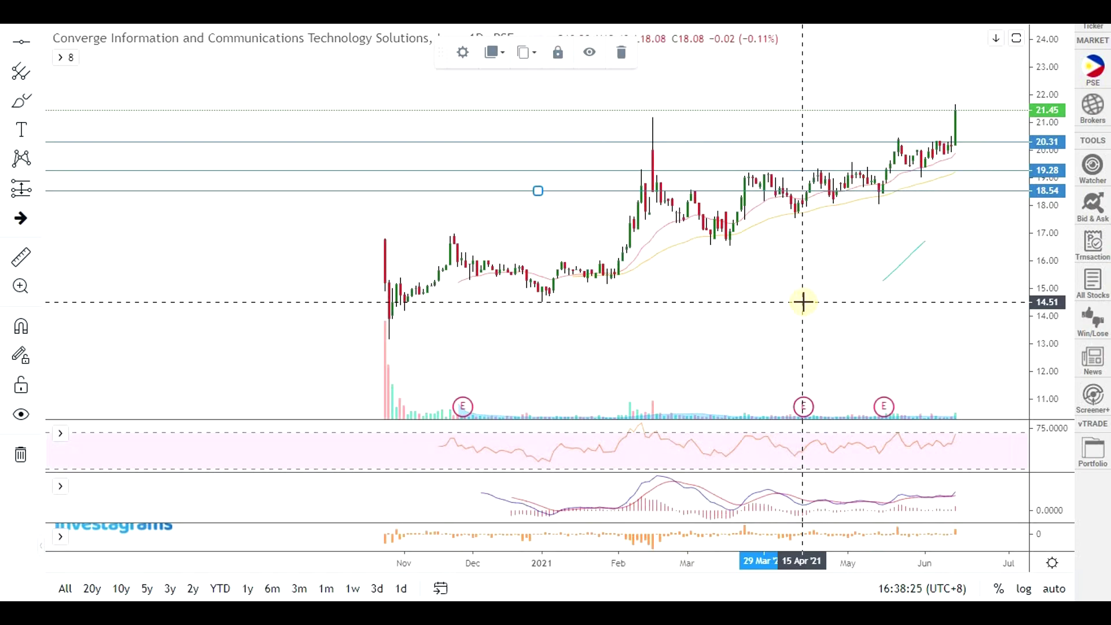
pyautogui.scroll(2, 803, 302)
pyautogui.scroll(2, 791, 303)
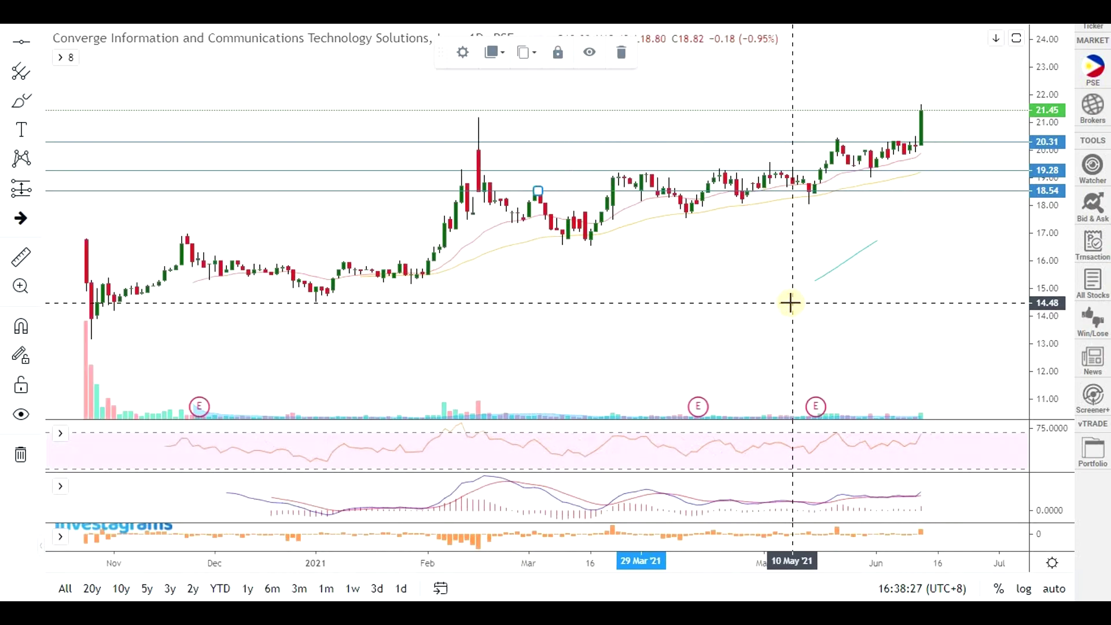
pyautogui.scroll(1, 825, 315)
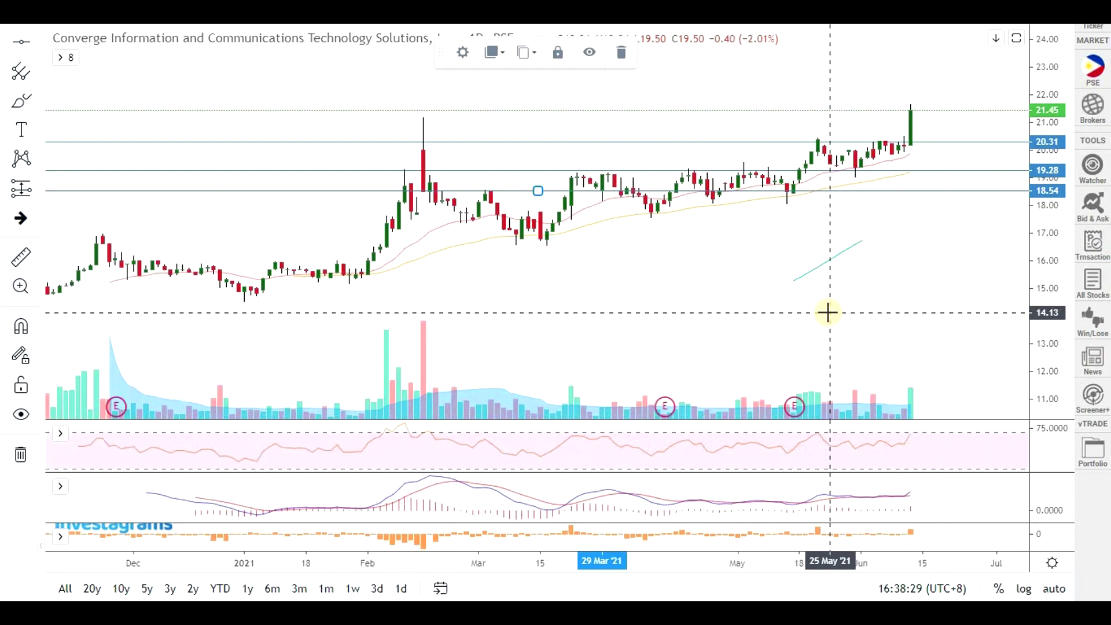
pyautogui.scroll(-1, 827, 313)
pyautogui.scroll(-1, 827, 313)
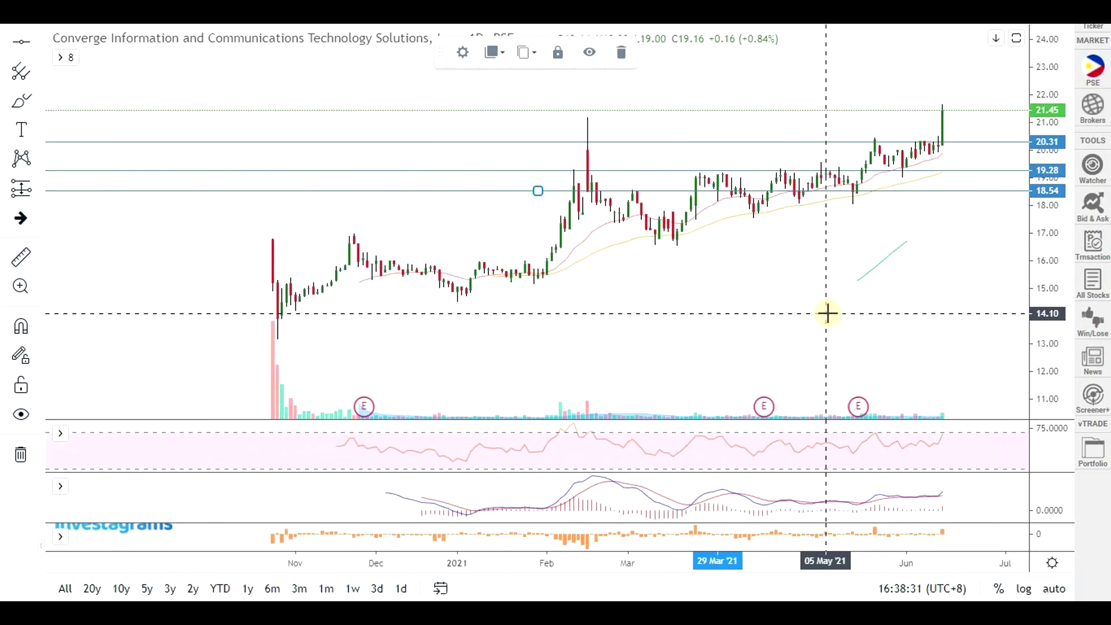
pyautogui.scroll(1, 855, 309)
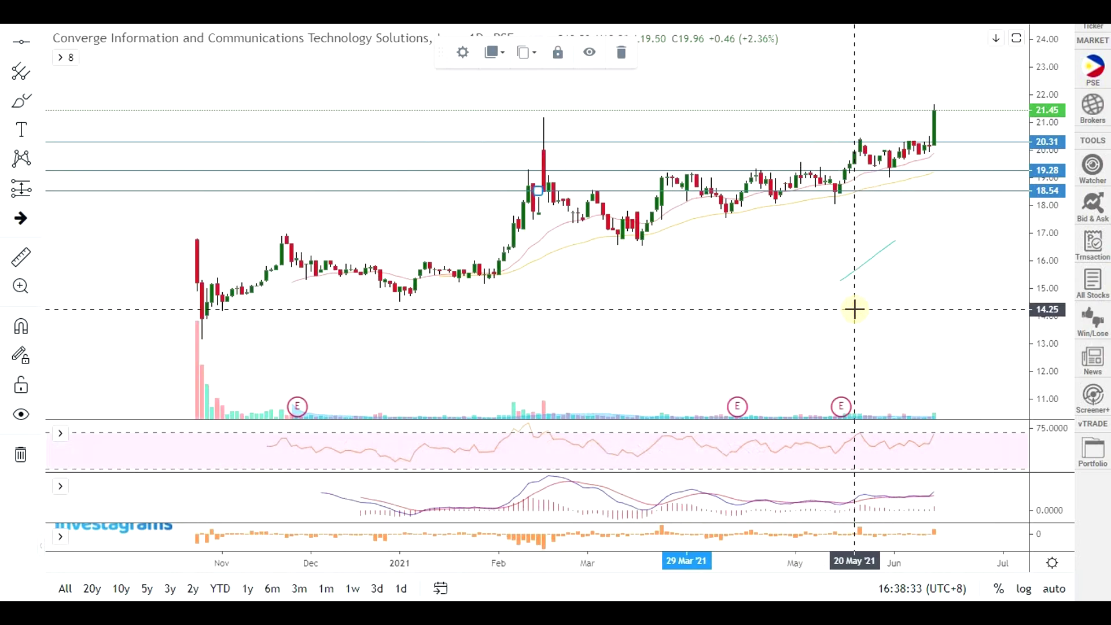
pyautogui.click(854, 309)
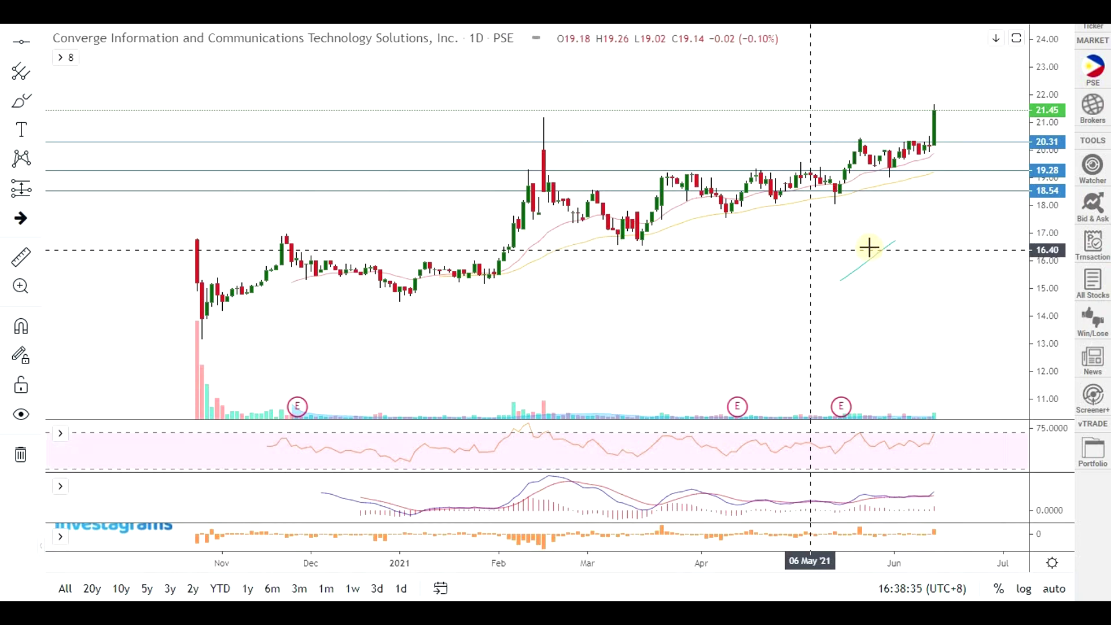
# - Switch to AmiBroker, show the swing chart layout and load the ACEN symbol
pyautogui.hotkey('alt', 'Tab')
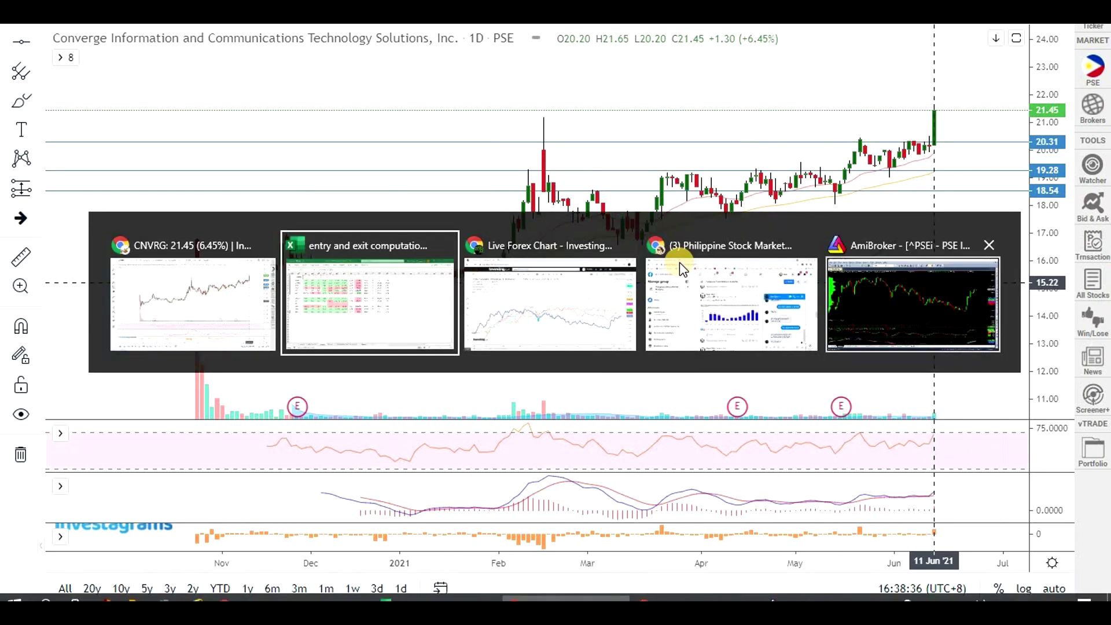
pyautogui.click(855, 307)
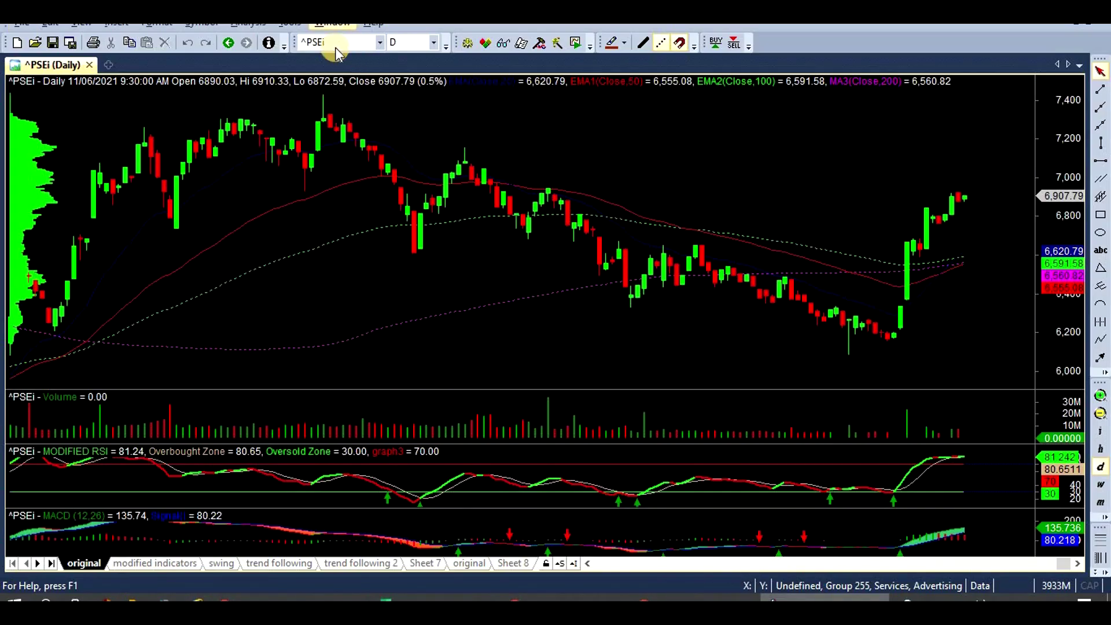
pyautogui.click(335, 43)
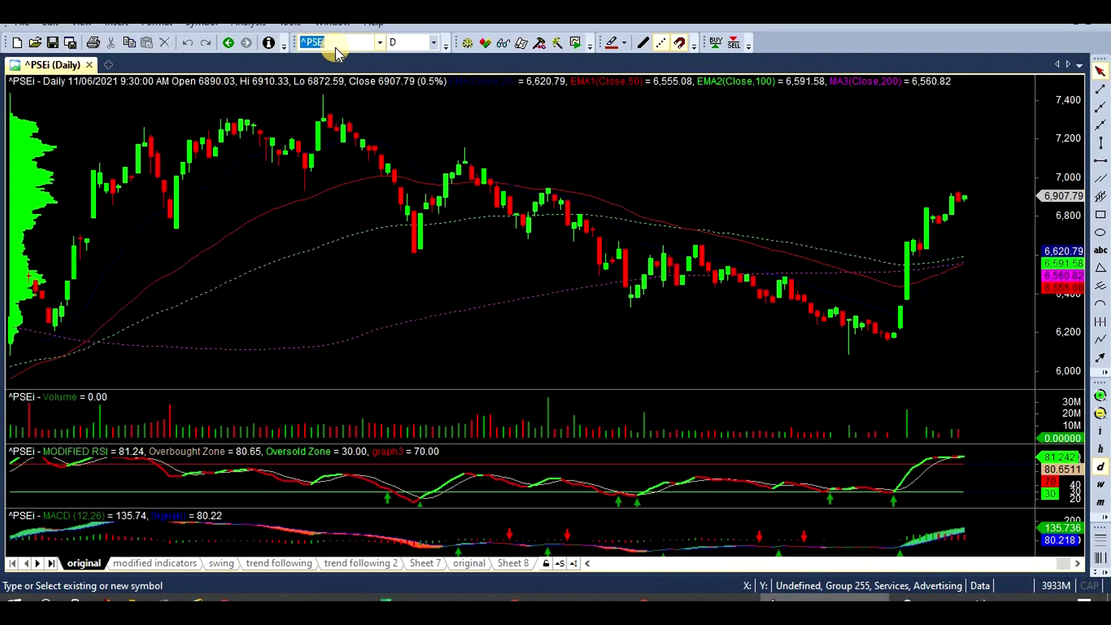
pyautogui.click(219, 564)
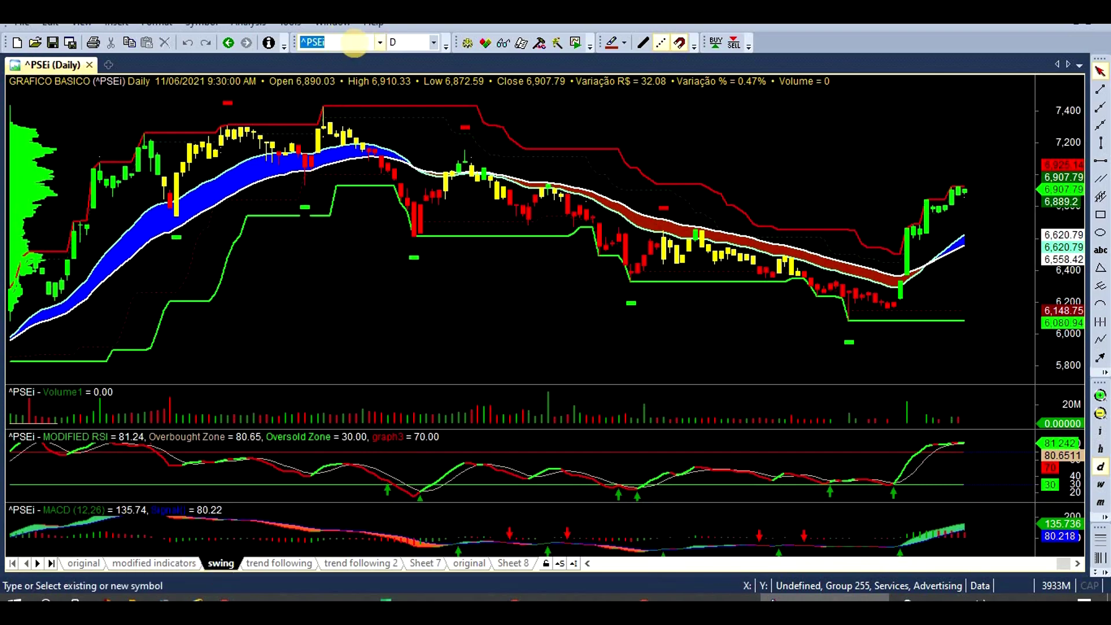
pyautogui.click(356, 44)
pyautogui.write('acen')
pyautogui.press('Return')
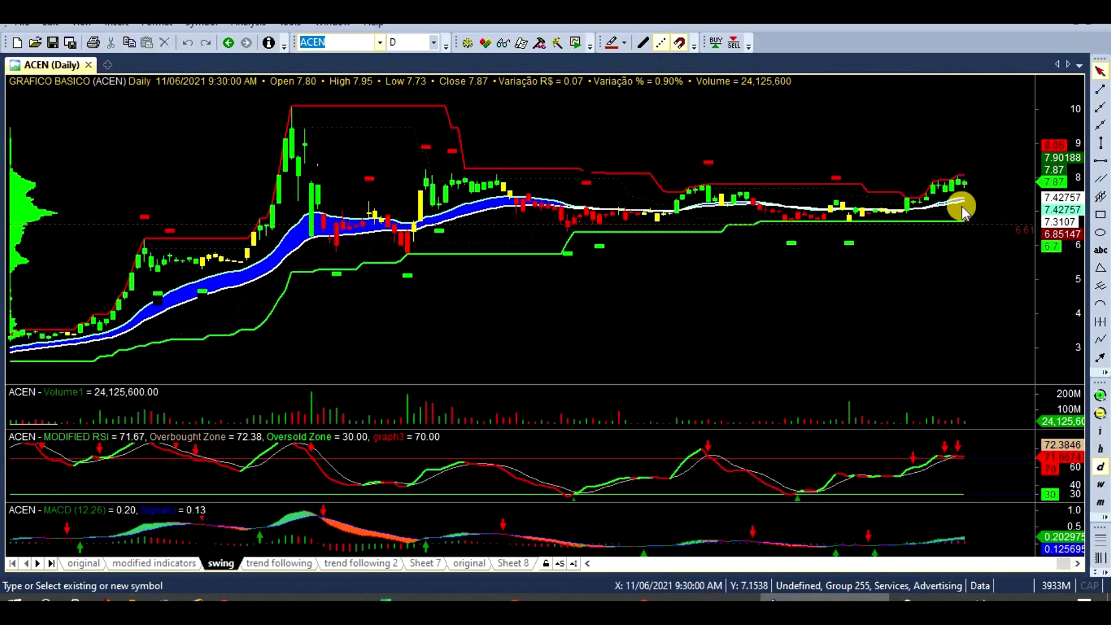
# - Inspect ACEN's mid-May buy marker, its RSI sell arrows through June 10 and 11, and its MACD
pyautogui.moveTo(955, 210)
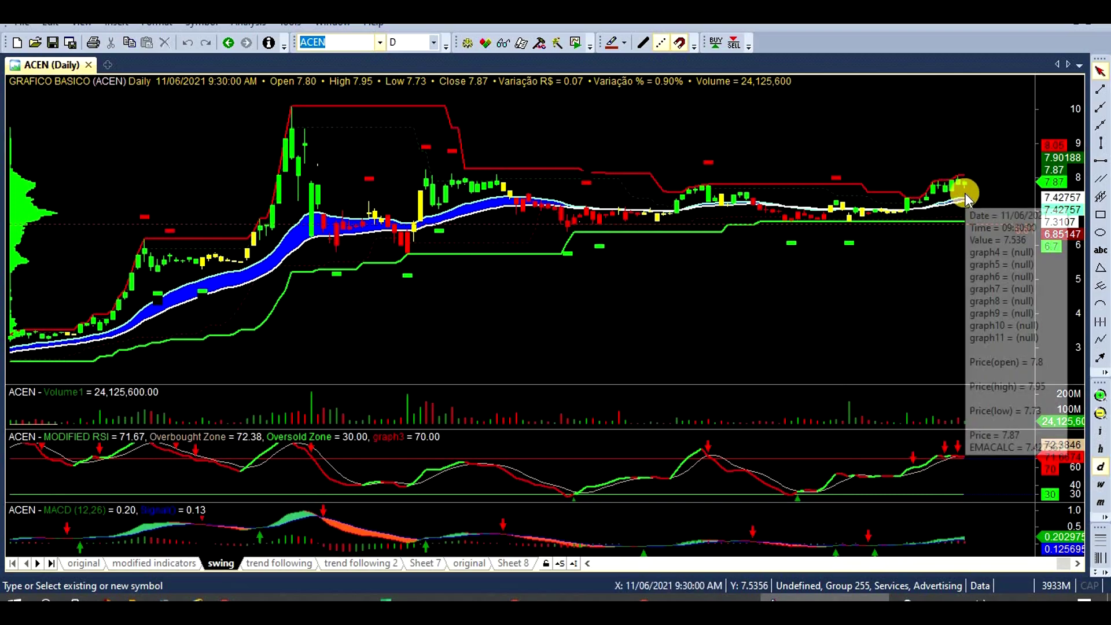
pyautogui.click(847, 252)
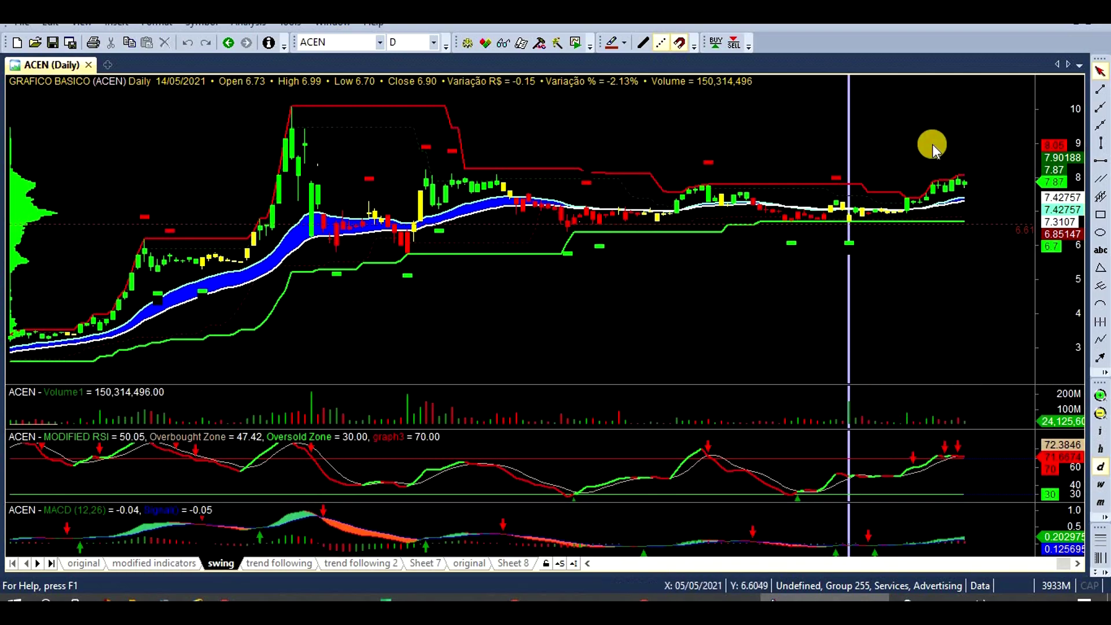
pyautogui.click(915, 458)
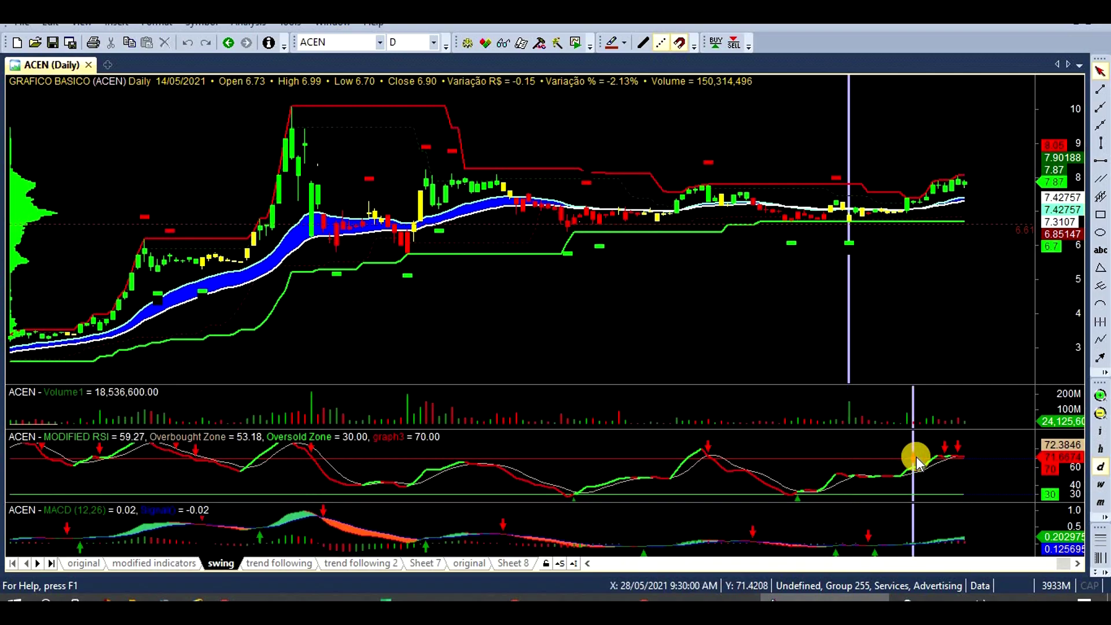
pyautogui.click(945, 446)
pyautogui.click(957, 447)
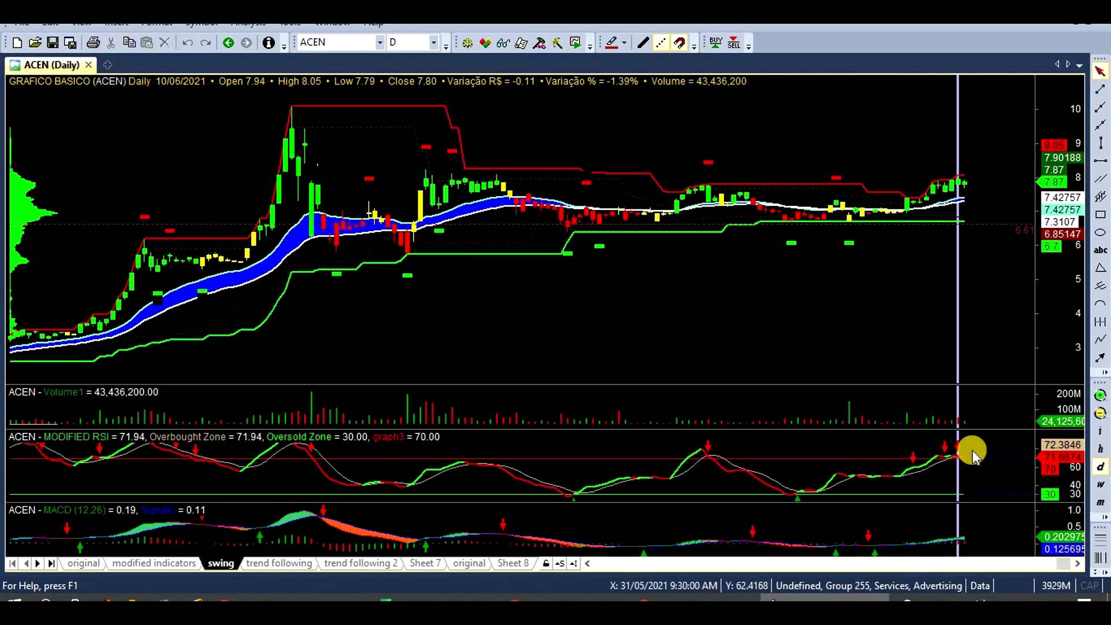
pyautogui.click(962, 466)
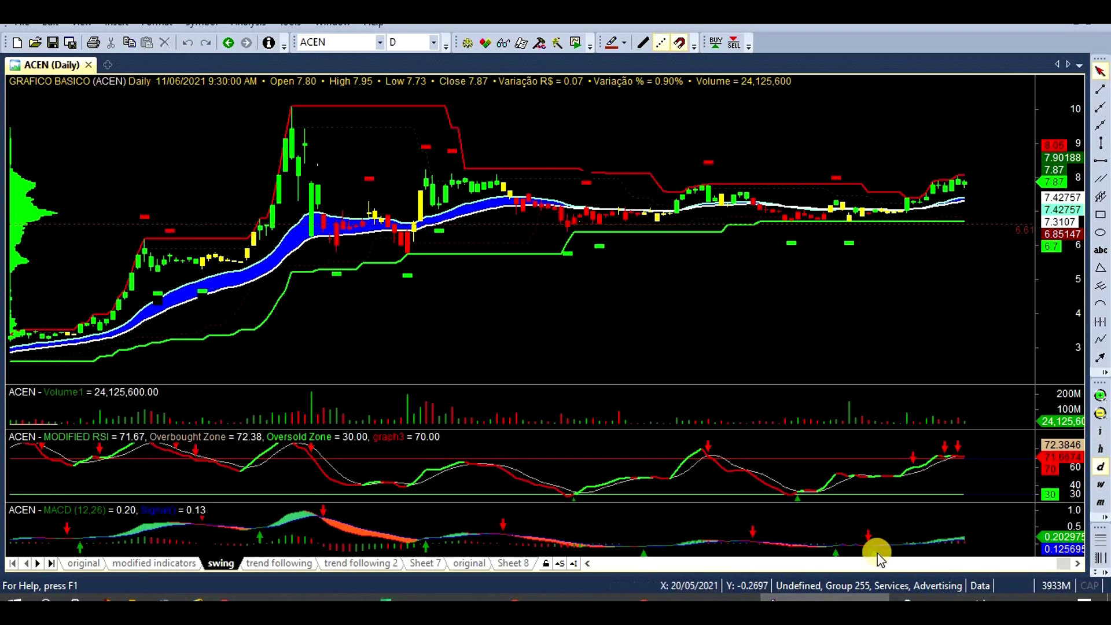
pyautogui.click(1059, 528)
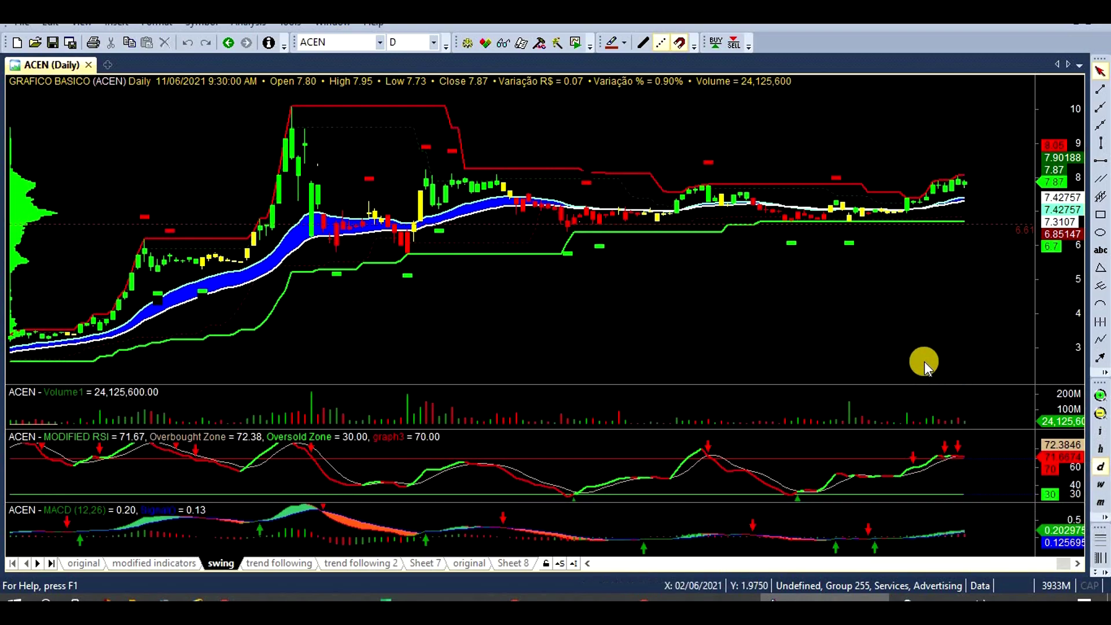
pyautogui.moveTo(925, 366)
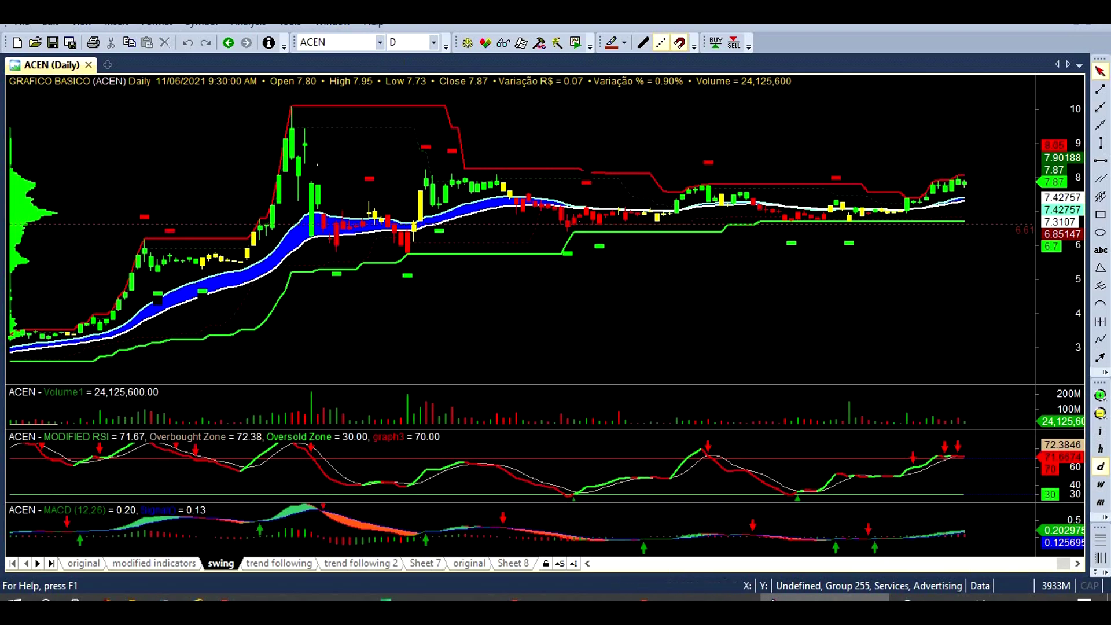
# - Load CNVRG in the swing chart and inspect its 31/05/2021 candle at the latest green marker
pyautogui.click(334, 42)
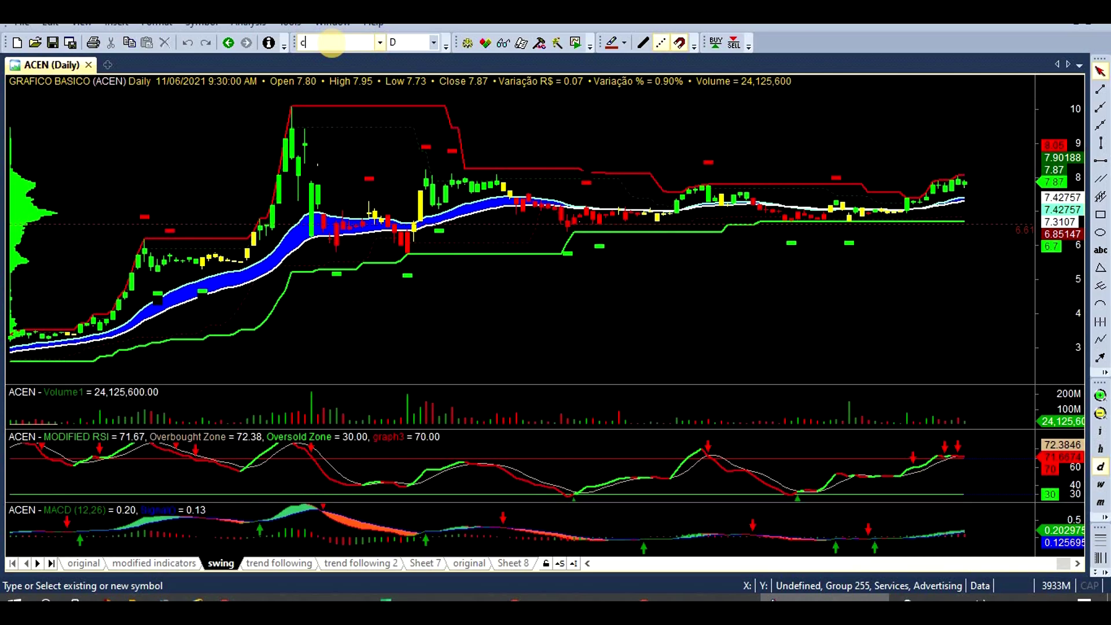
pyautogui.write('cnvrg')
pyautogui.press('Return')
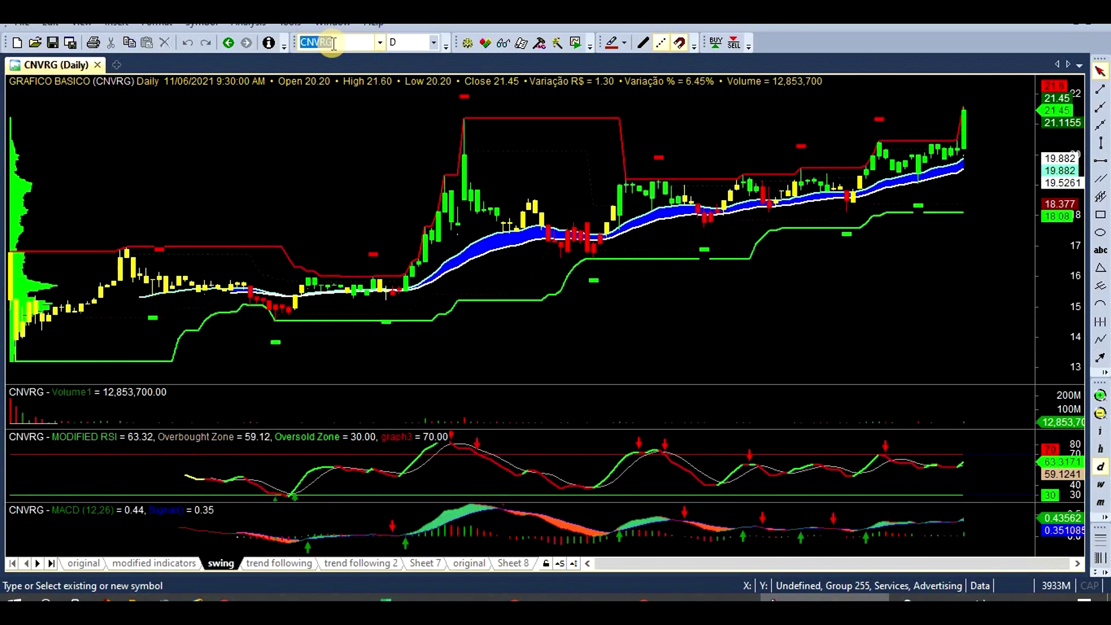
pyautogui.click(919, 321)
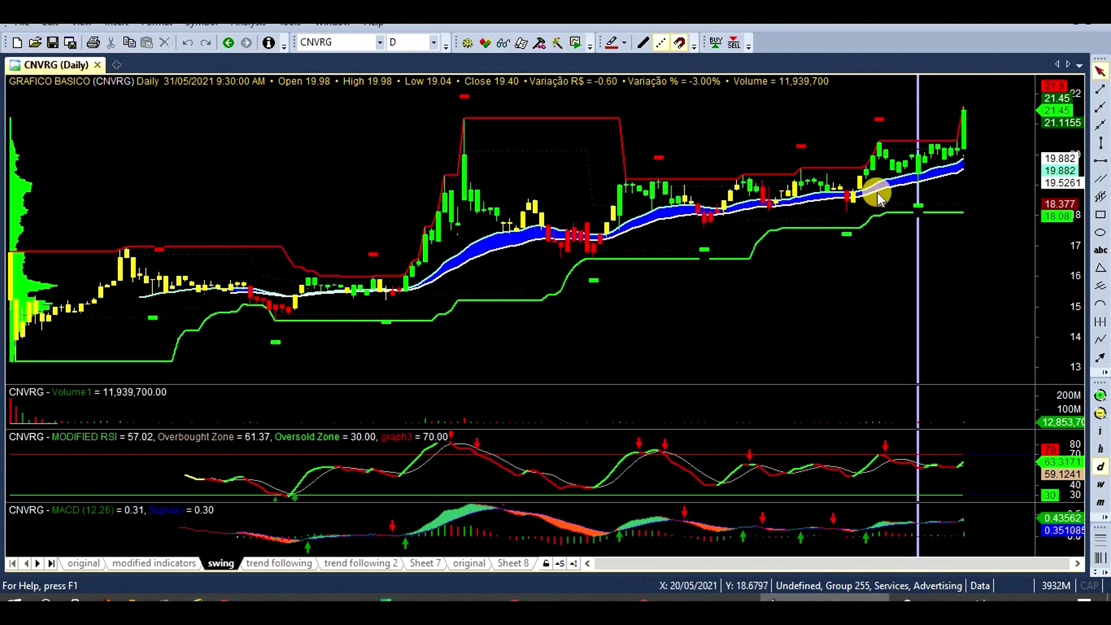
# - Inspect CNVRG's latest candle of 11/06/2021, the 8 and 9 June candles, and the MACD's green arrow at 19/05/2021
pyautogui.click(961, 276)
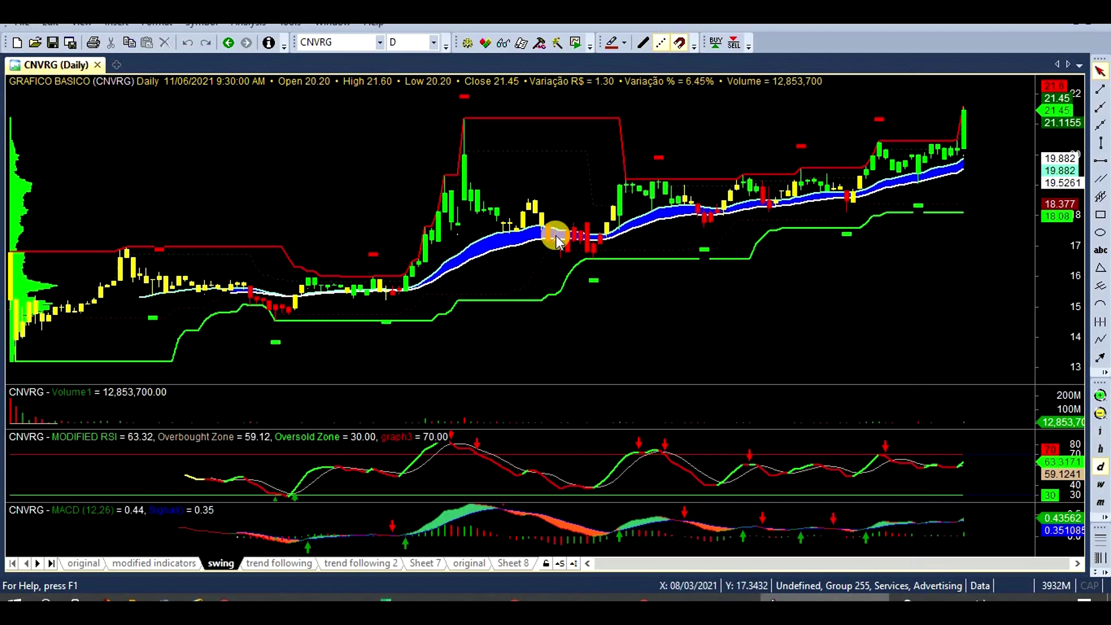
pyautogui.moveTo(553, 236)
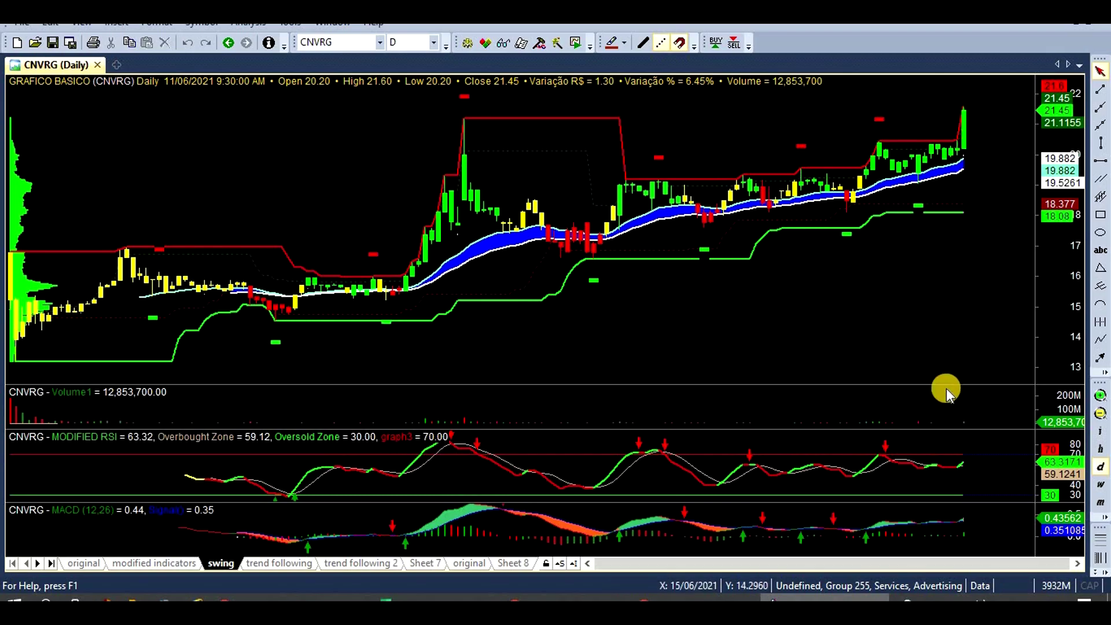
pyautogui.click(942, 245)
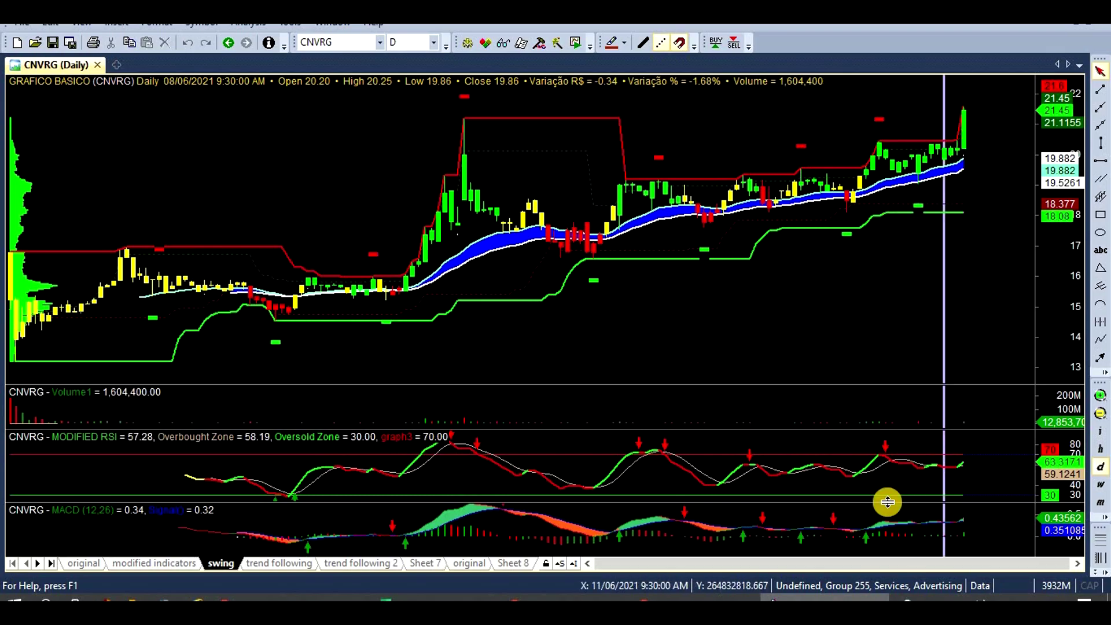
pyautogui.click(864, 538)
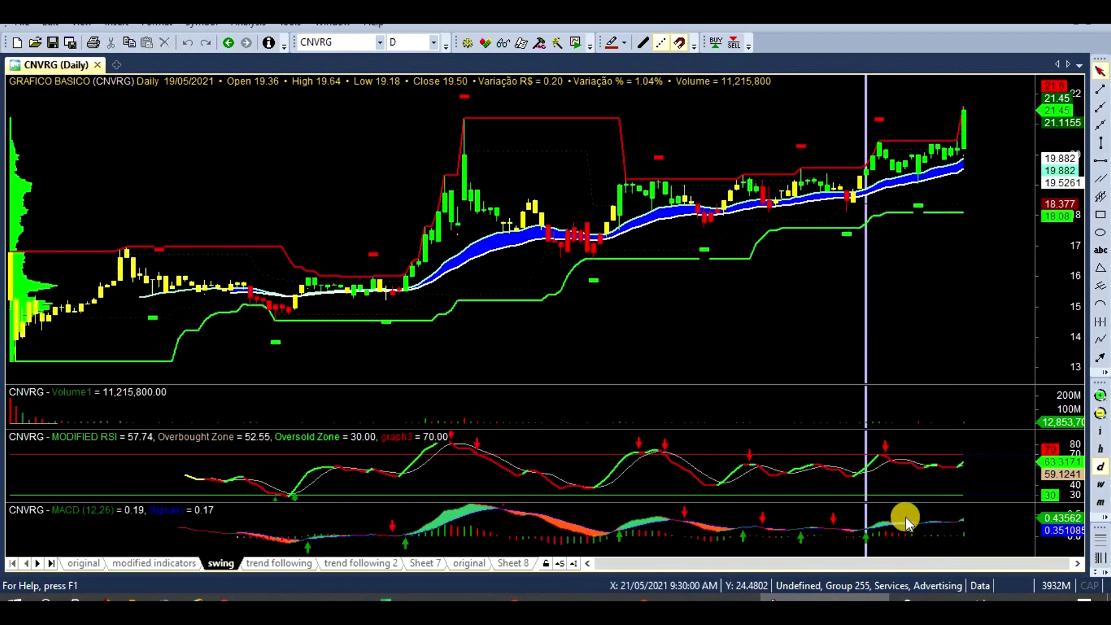
pyautogui.click(951, 261)
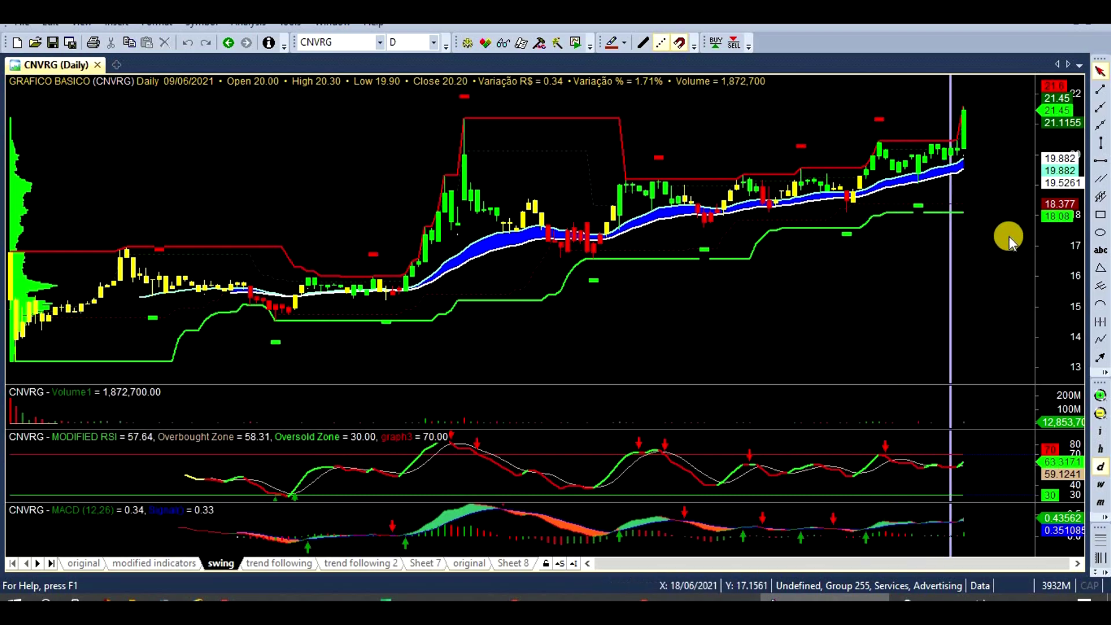
# - Switch to the Excel workbook and highlight the stock names ACEN, CNVRG and MM on Sheet2
pyautogui.hotkey('alt', 'Tab')
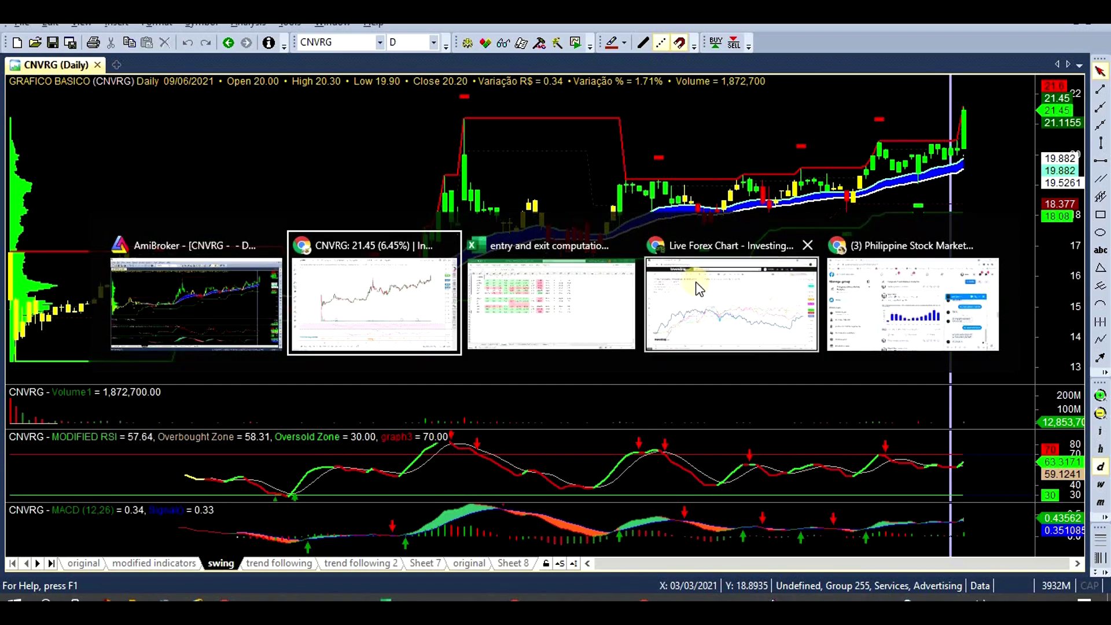
pyautogui.click(592, 296)
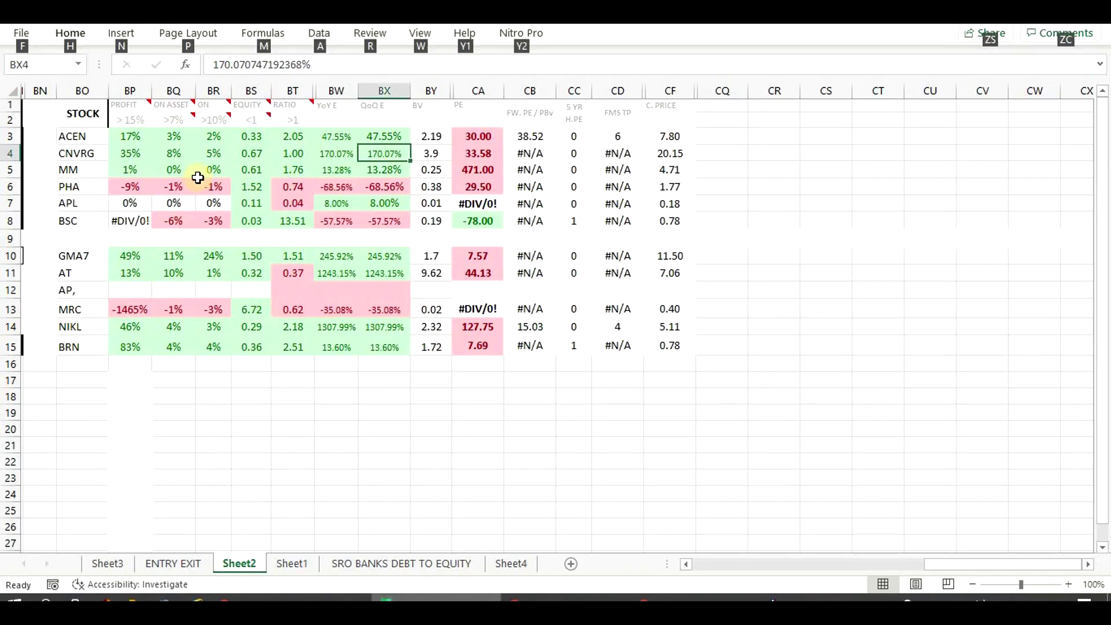
pyautogui.click(77, 166)
pyautogui.click(431, 363)
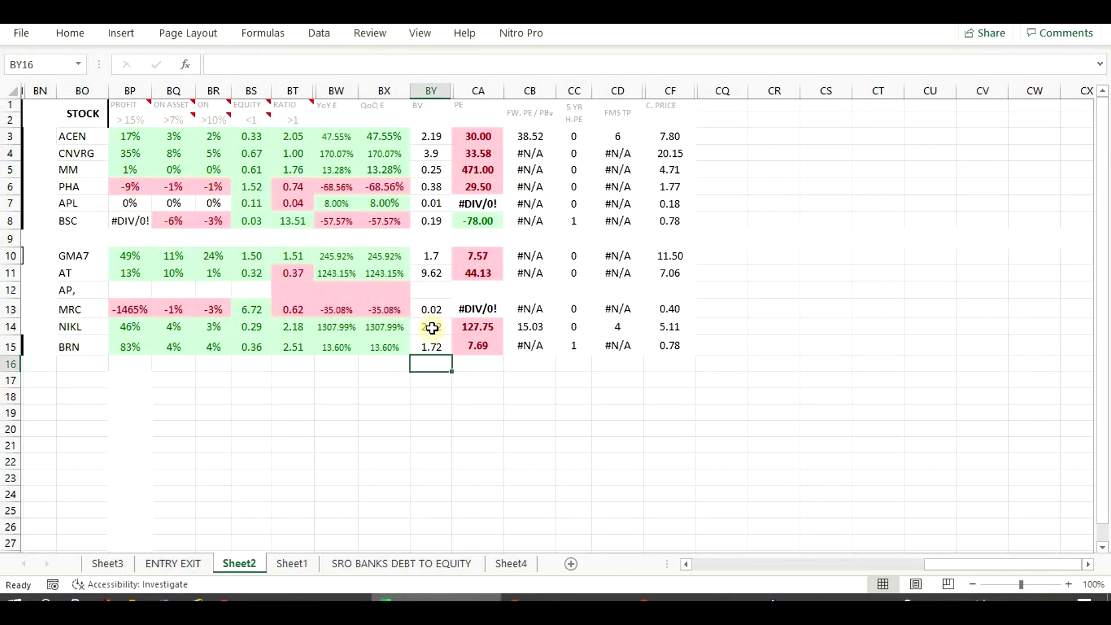
pyautogui.click(248, 480)
pyautogui.moveTo(74, 134); pyautogui.dragTo(75, 168)
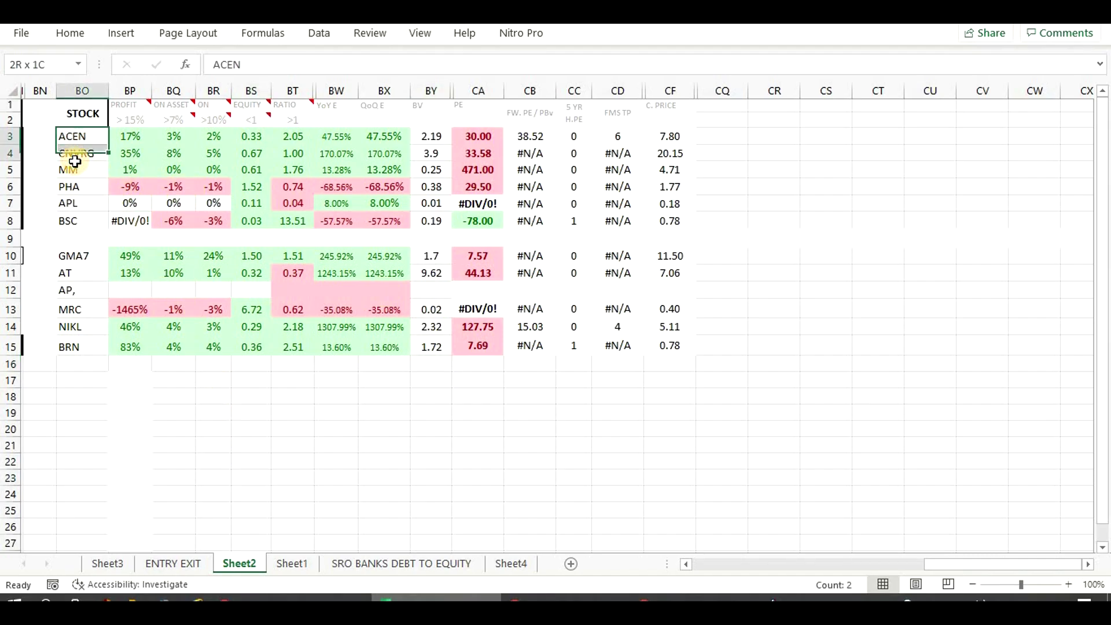
# - Examine MM's profit margin, return figures, equity ratio, and year-on-year and quarter-on-quarter earnings growth in row 5
pyautogui.click(124, 172)
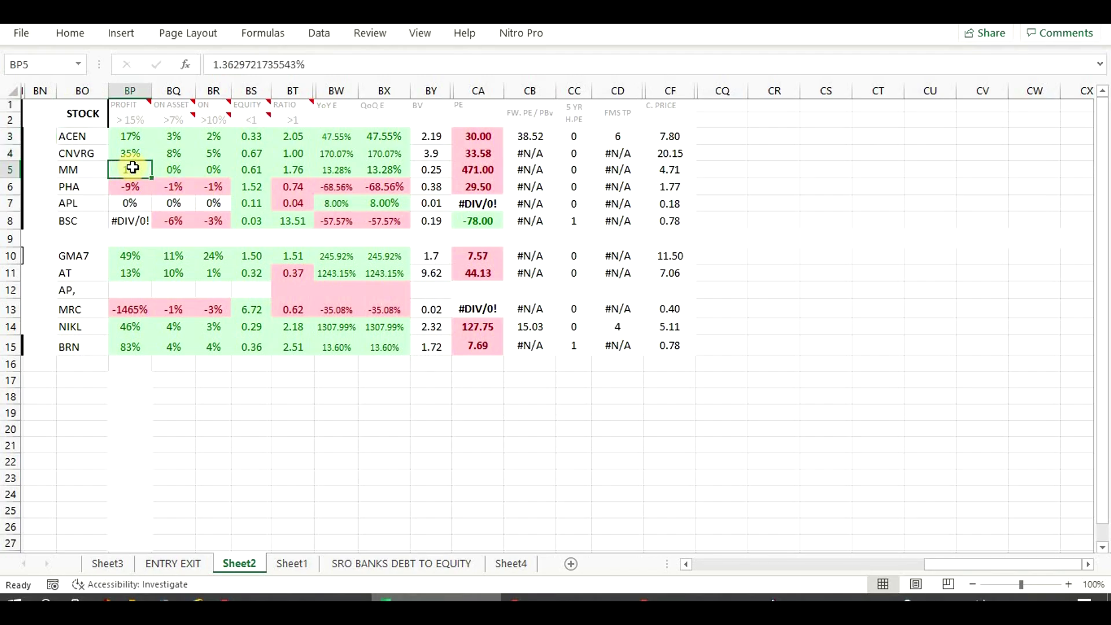
pyautogui.moveTo(133, 168); pyautogui.dragTo(213, 167)
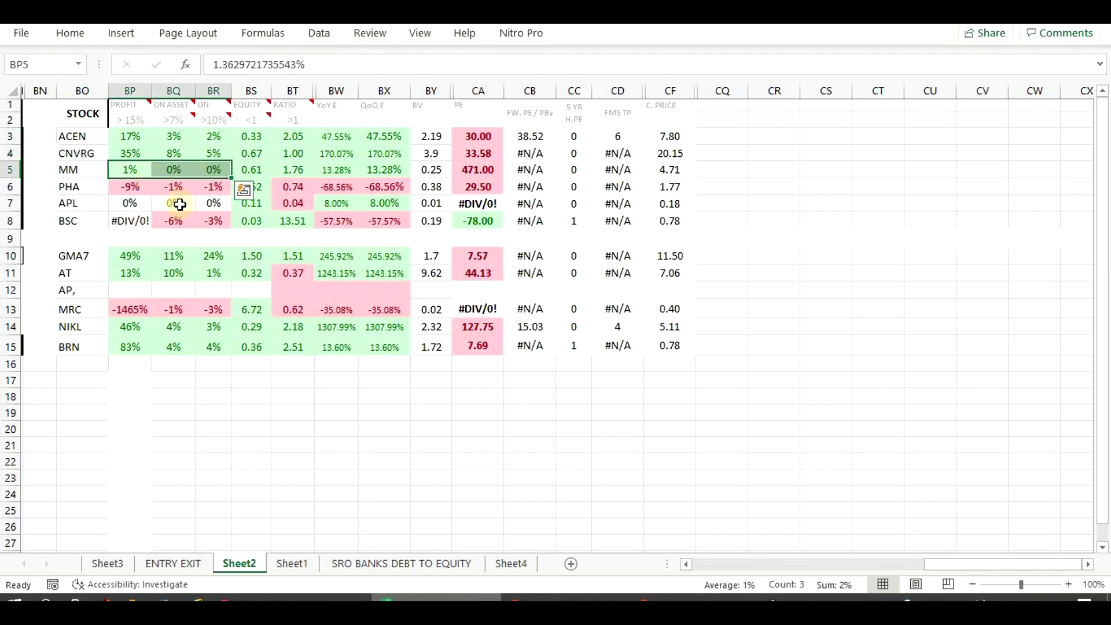
pyautogui.click(381, 475)
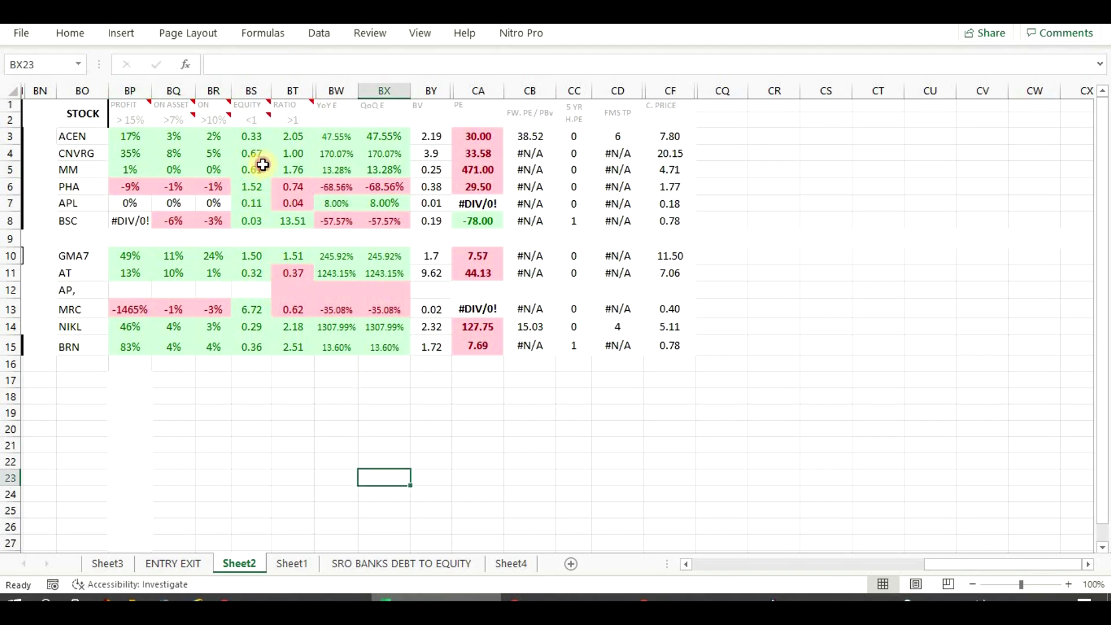
pyautogui.moveTo(263, 164); pyautogui.dragTo(292, 169)
pyautogui.moveTo(139, 169); pyautogui.dragTo(208, 171)
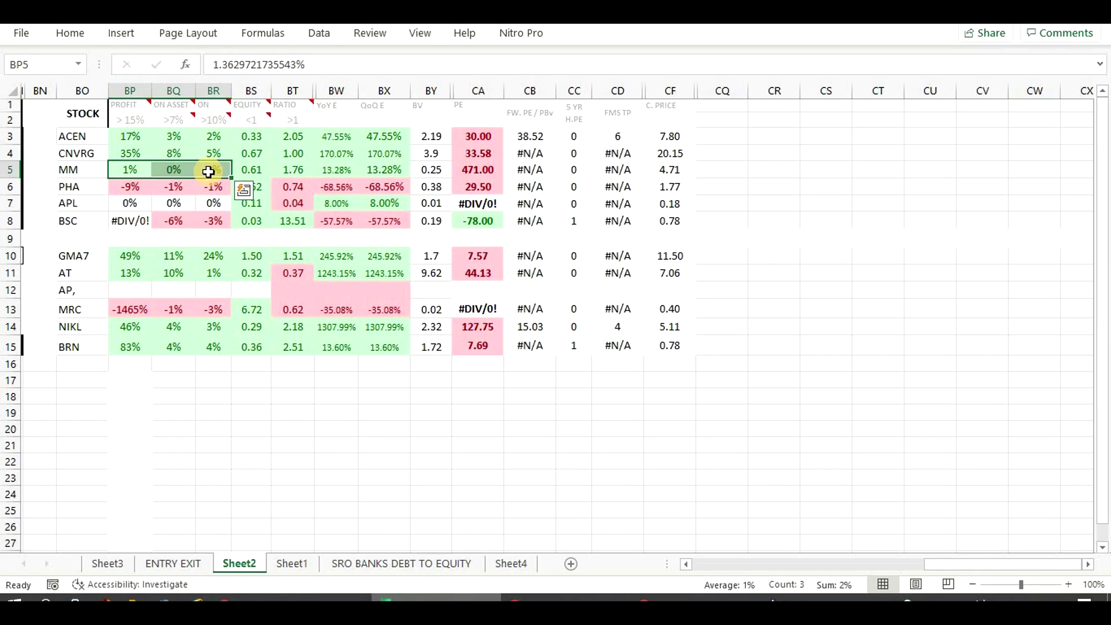
pyautogui.moveTo(337, 169); pyautogui.dragTo(384, 169)
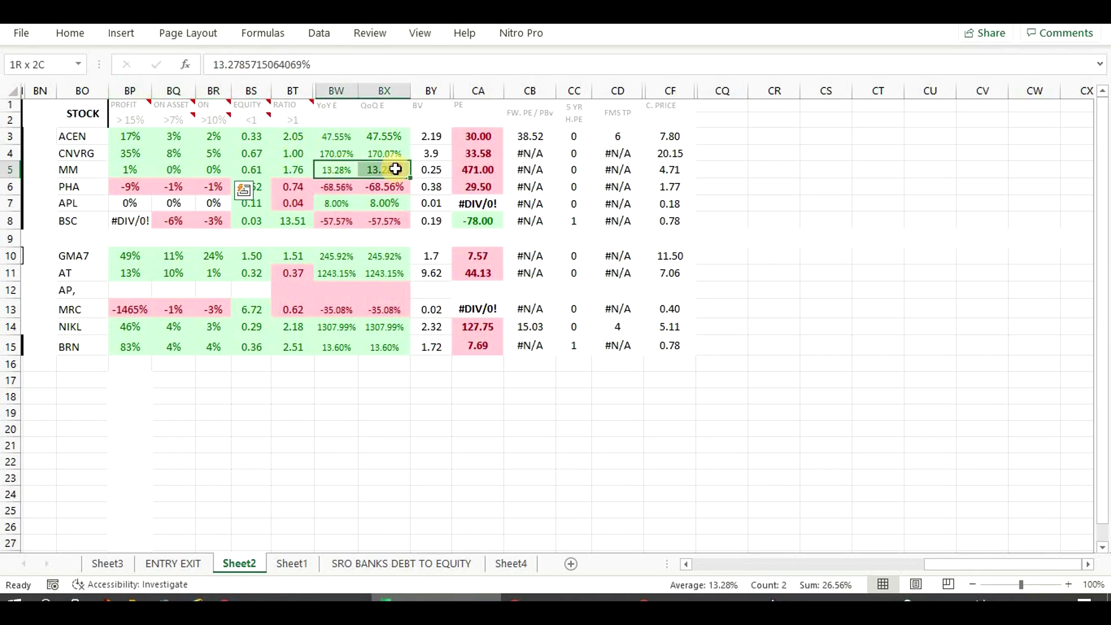
# - Switch to the Investagrams chart in Chrome and load the MM symbol
pyautogui.hotkey('alt', 'Tab')
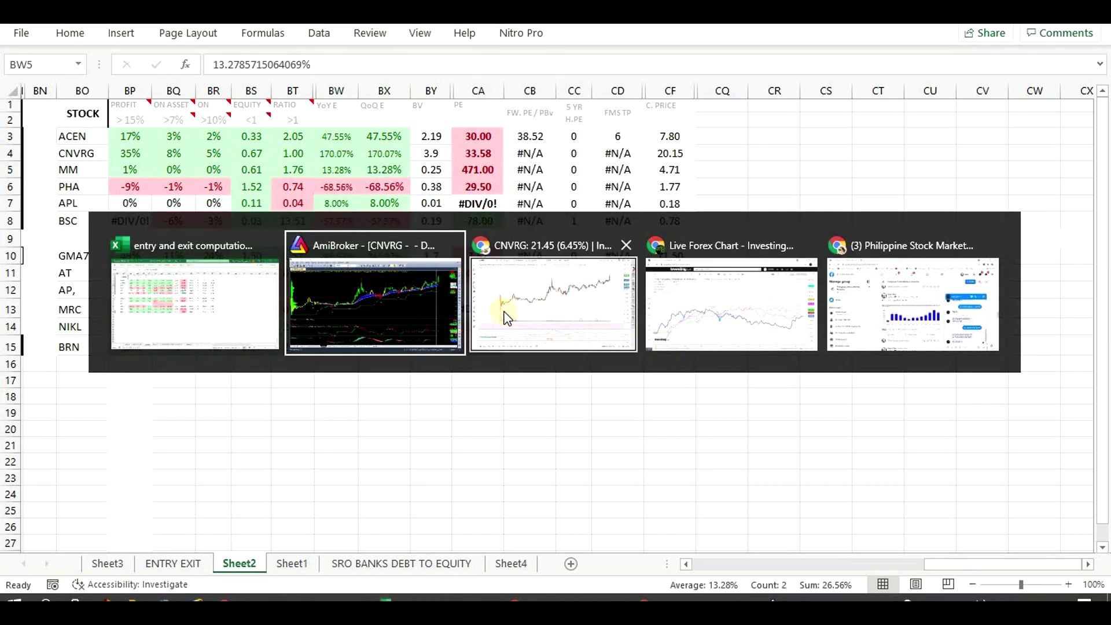
pyautogui.click(564, 300)
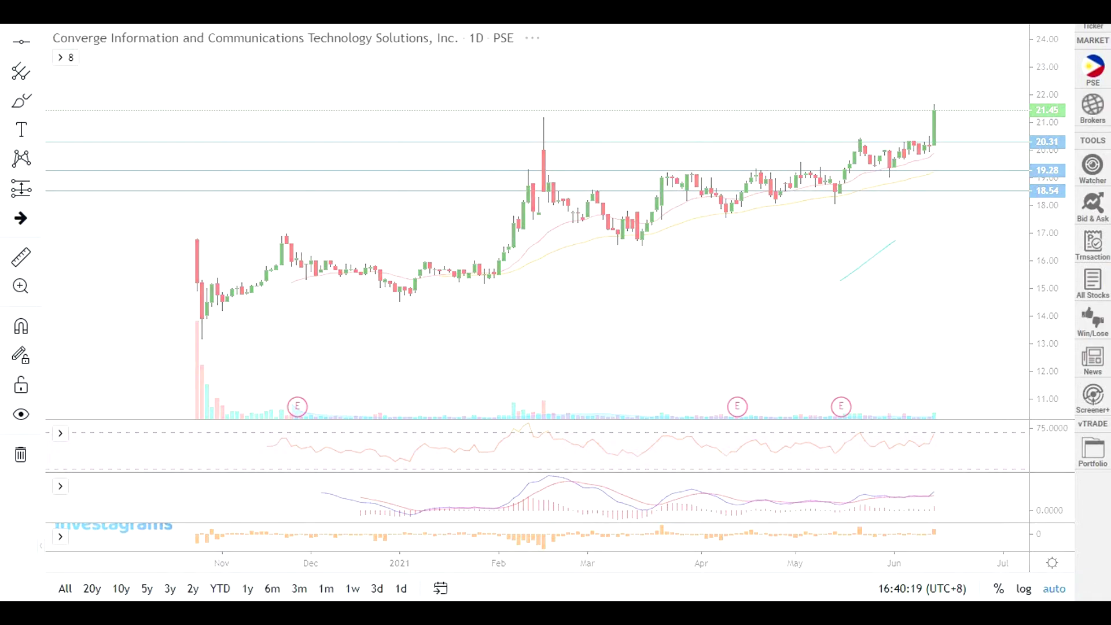
pyautogui.write('MM')
pyautogui.press('Escape')
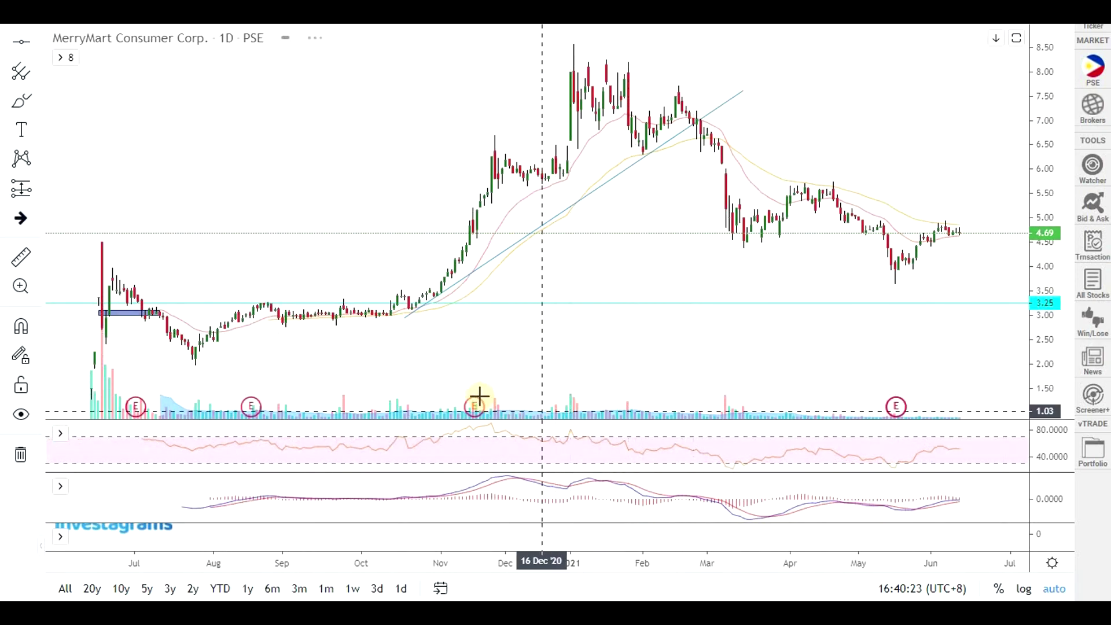
# - Read MM's quarterly earnings details from 1Q 2020 through 1Q 2021 using the chart's earnings markers
pyautogui.click(251, 407)
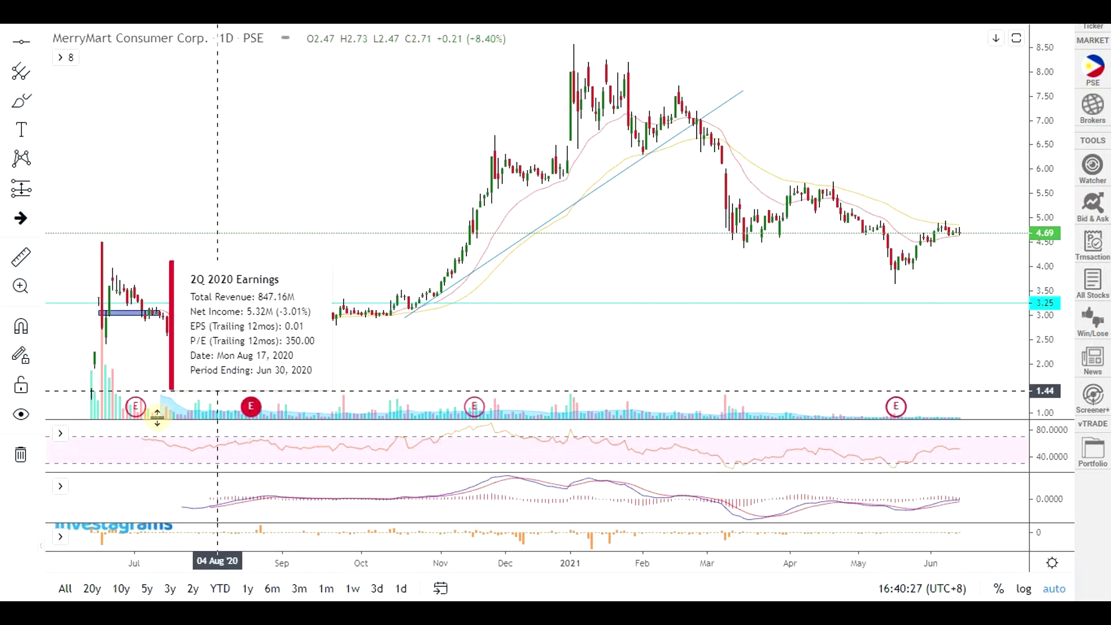
pyautogui.click(135, 407)
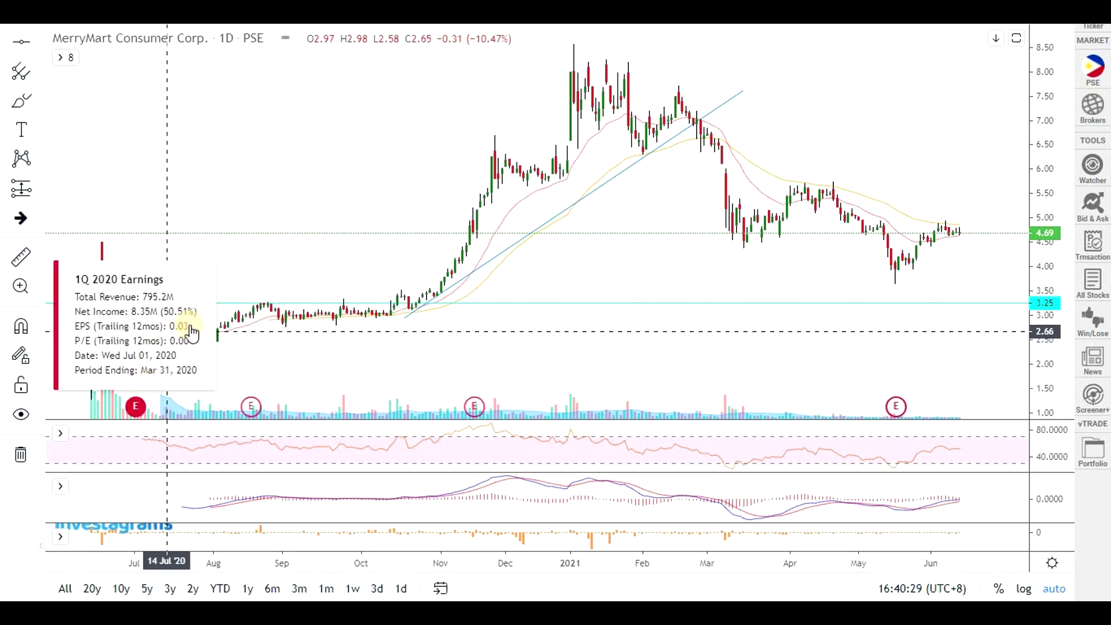
pyautogui.click(251, 407)
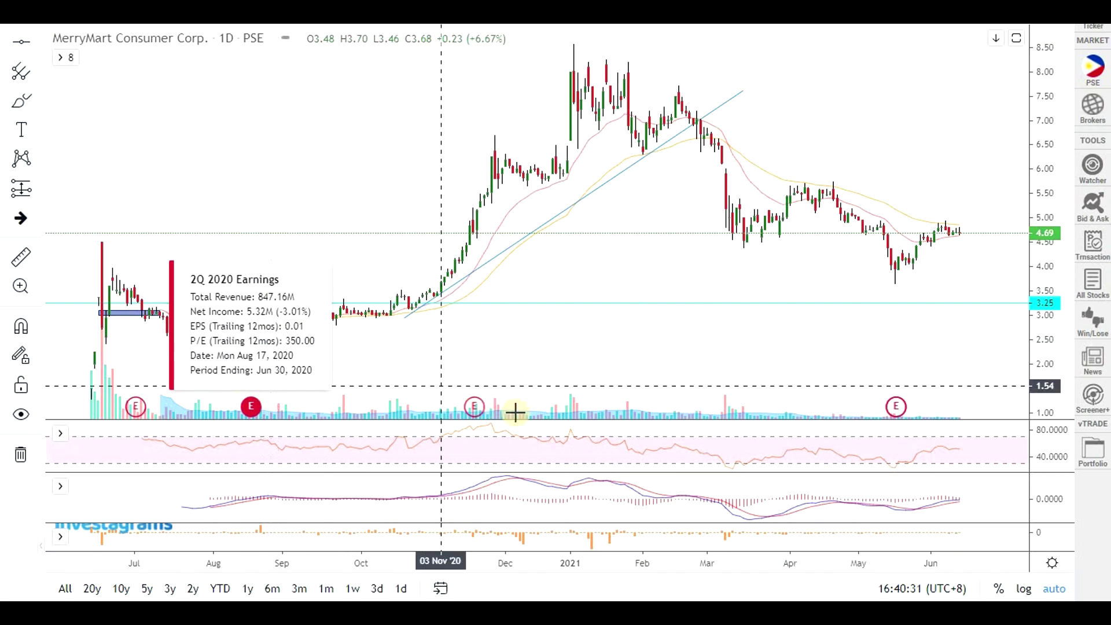
pyautogui.click(474, 407)
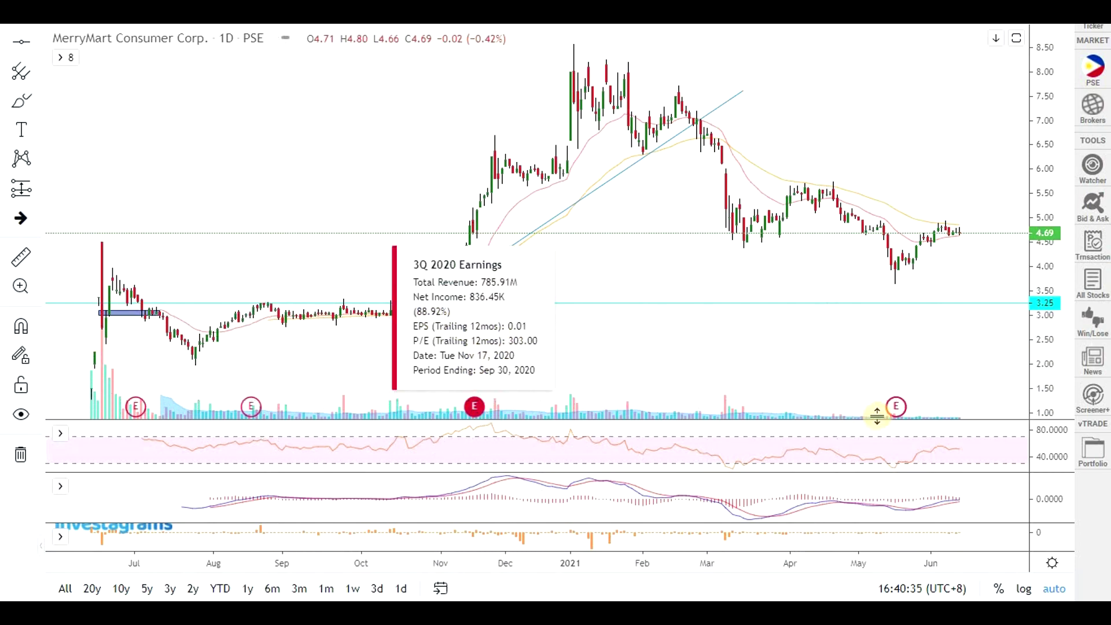
pyautogui.click(896, 407)
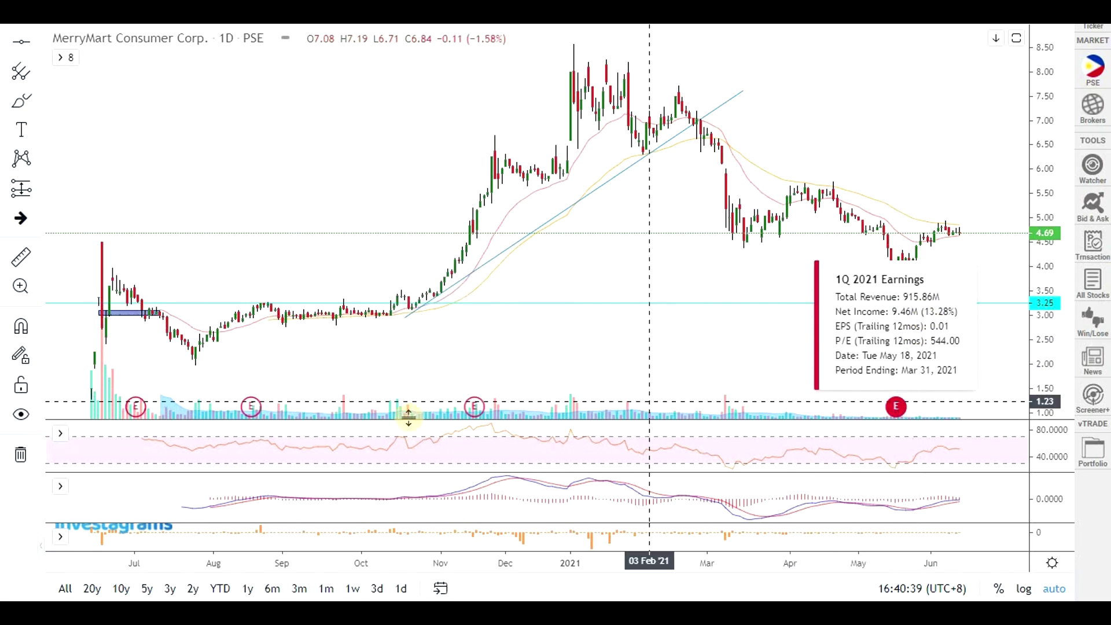
# - Recheck MM's 3Q, 2Q and 1Q 2020 earnings against the 1Q 2021 report, and review the full price history
pyautogui.click(475, 407)
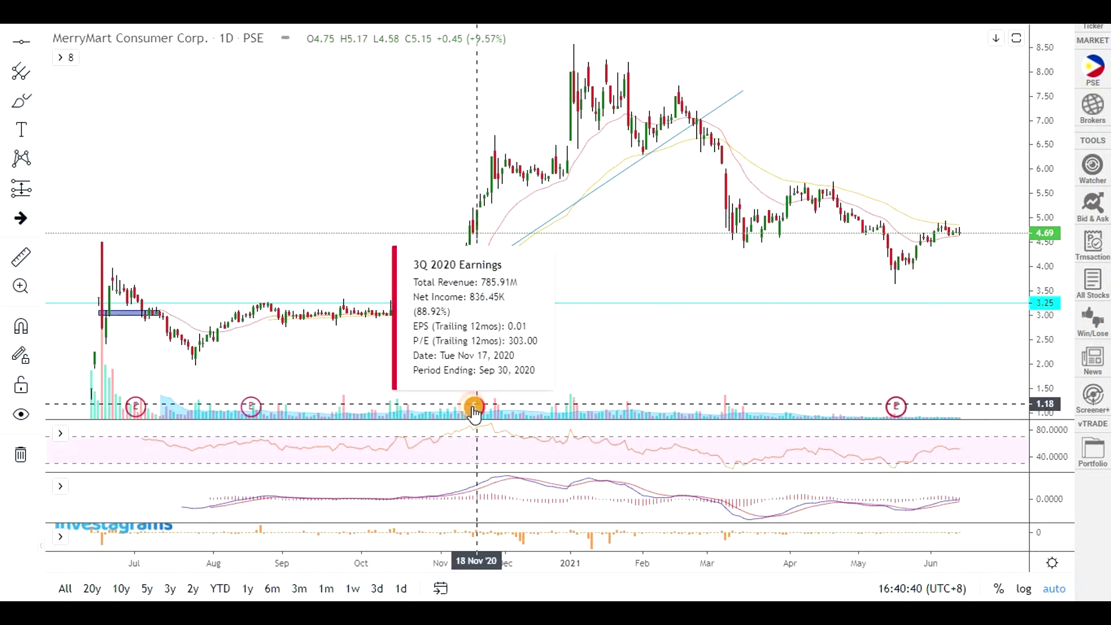
pyautogui.click(248, 411)
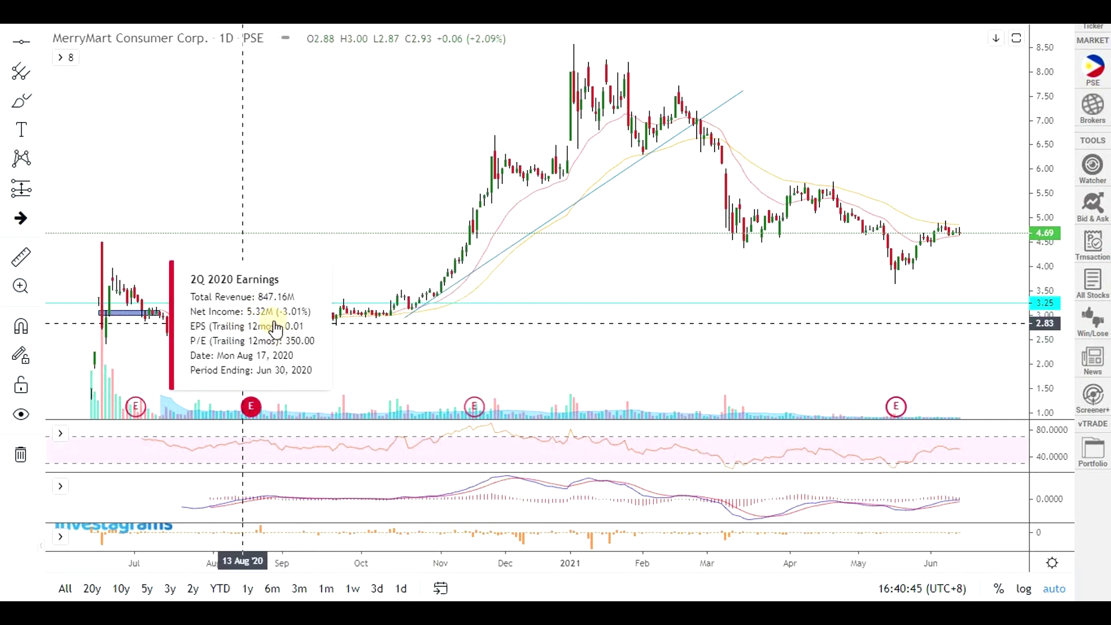
pyautogui.click(137, 409)
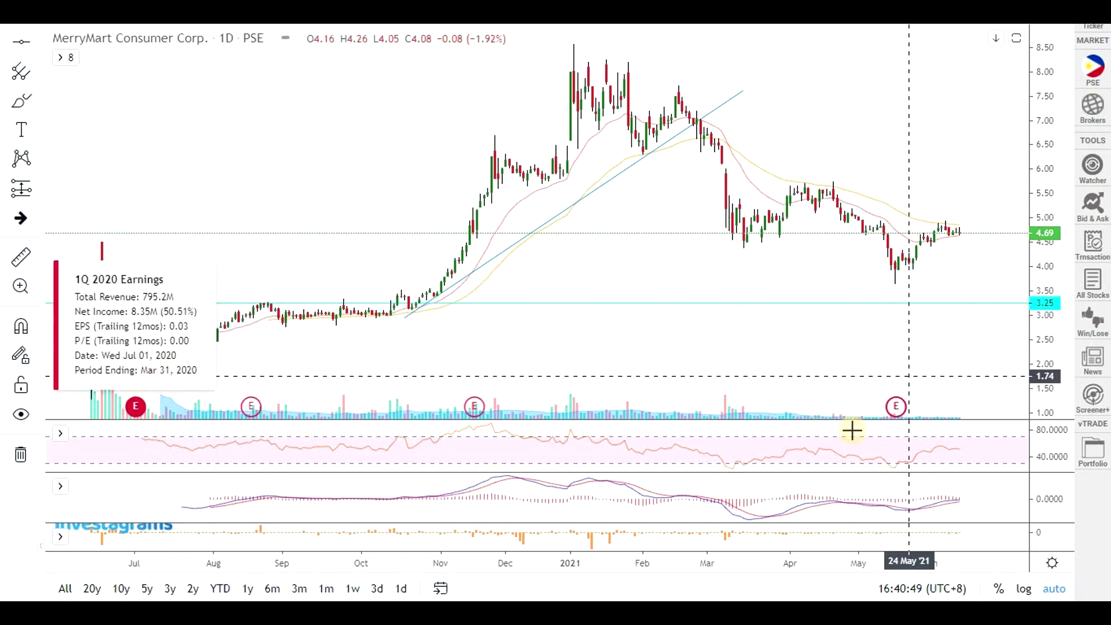
pyautogui.click(897, 411)
pyautogui.click(897, 412)
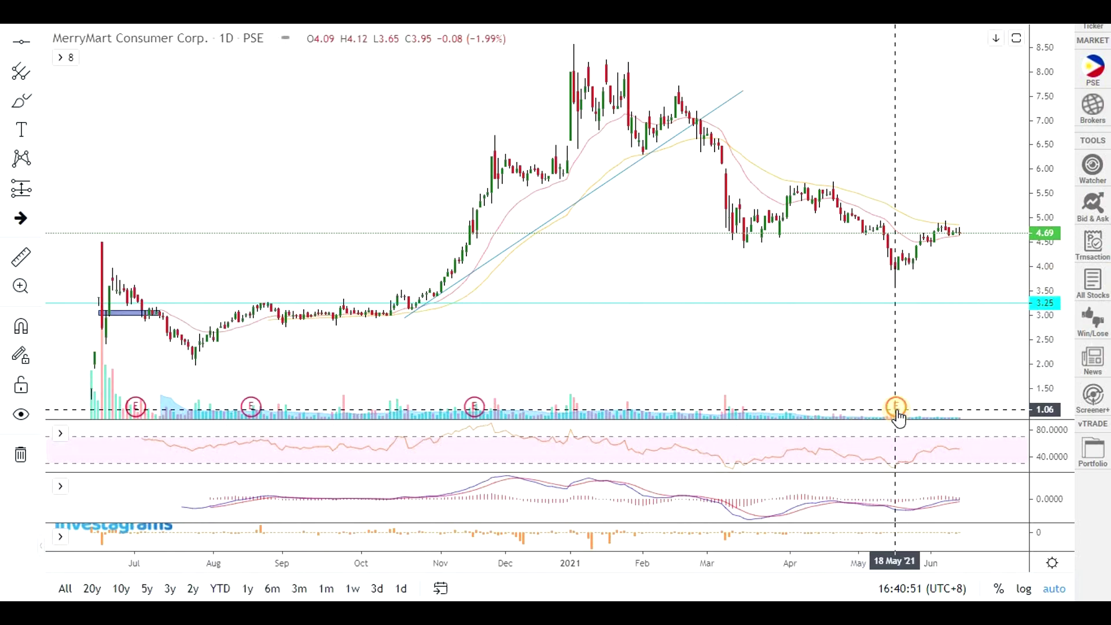
pyautogui.scroll(-2, 908, 377)
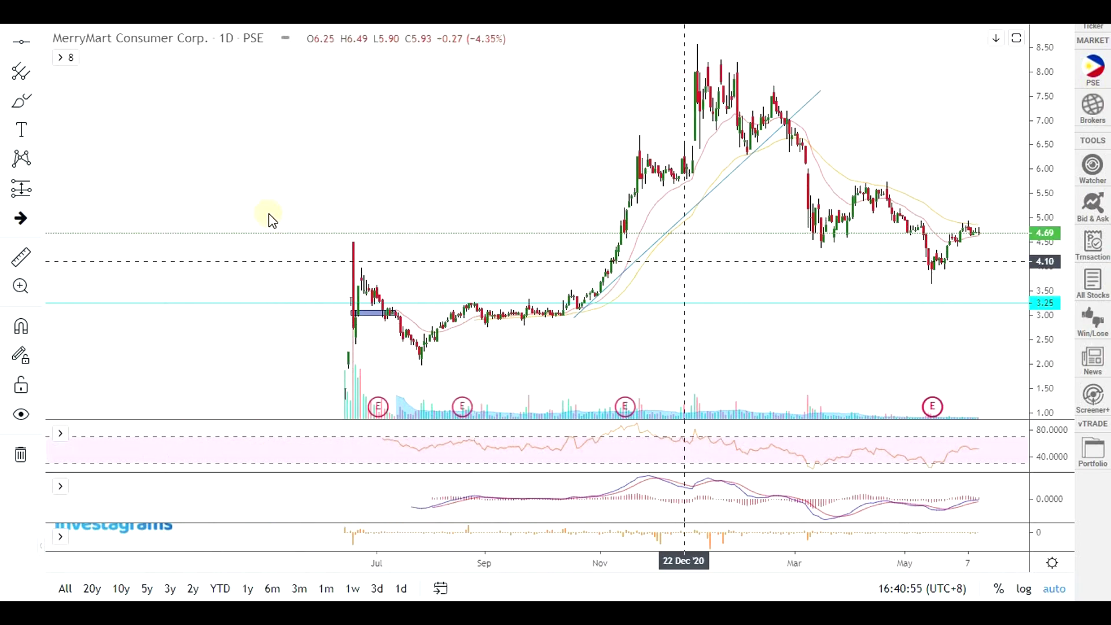
# - Return to the Excel workbook and compare the ACEN and CNVRG fundamentals with the rows from MM to BSC
pyautogui.hotkey('alt', 'Tab')
pyautogui.moveTo(66, 138); pyautogui.dragTo(389, 154)
pyautogui.moveTo(86, 172); pyautogui.dragTo(81, 221)
pyautogui.moveTo(264, 221); pyautogui.dragTo(718, 222)
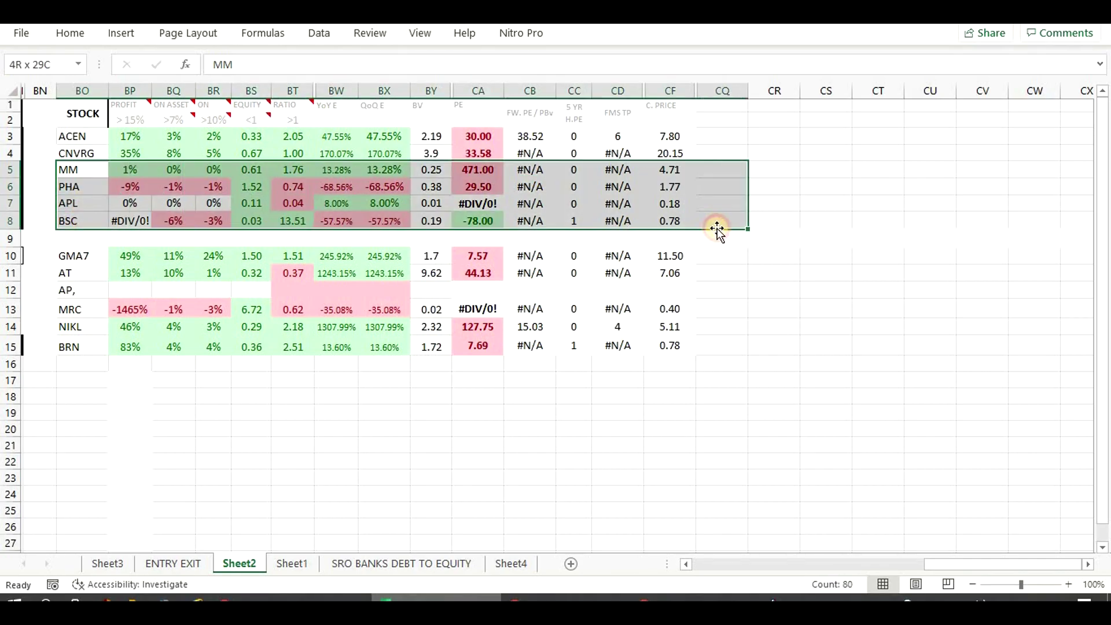
pyautogui.moveTo(80, 137); pyautogui.dragTo(684, 181)
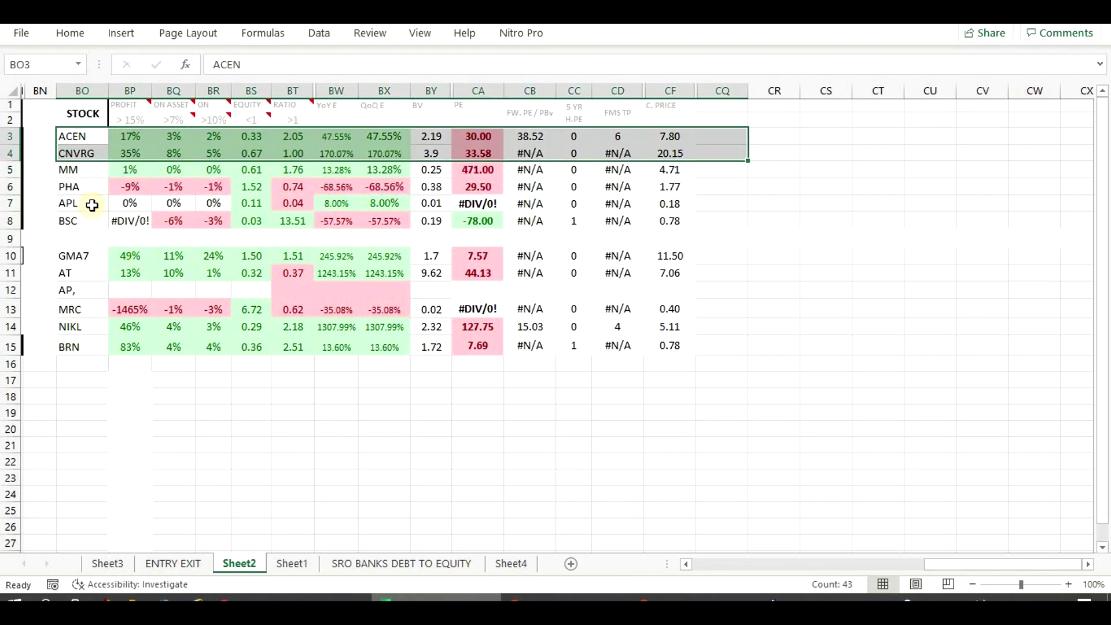
# - Examine MM's PE, earnings growth and current price by highlighting its row of fundamentals
pyautogui.click(78, 172)
pyautogui.click(849, 345)
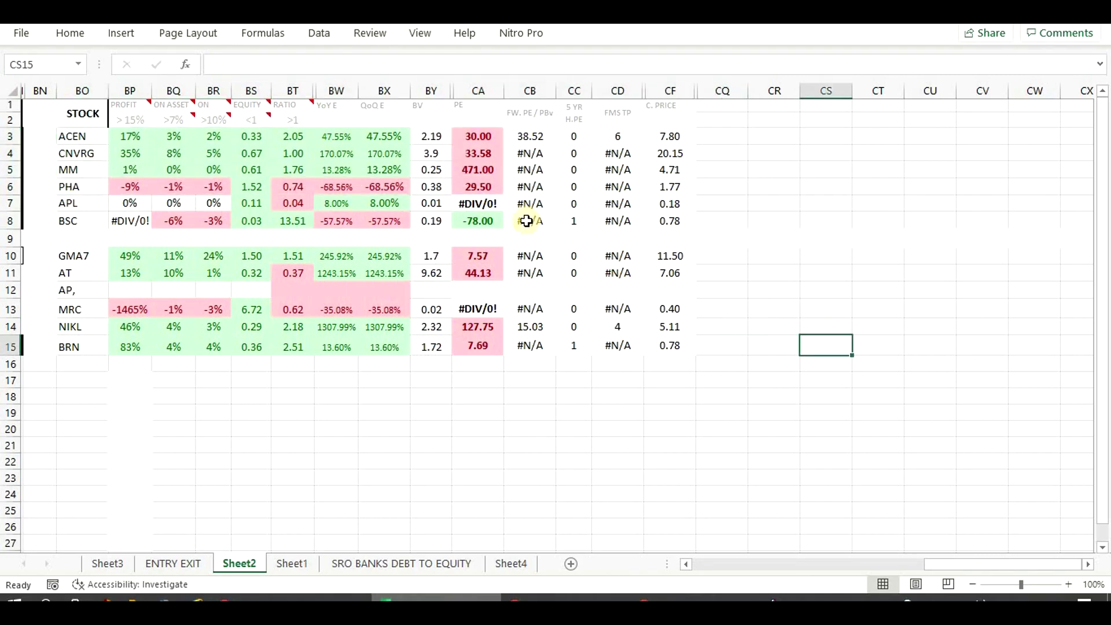
pyautogui.click(480, 170)
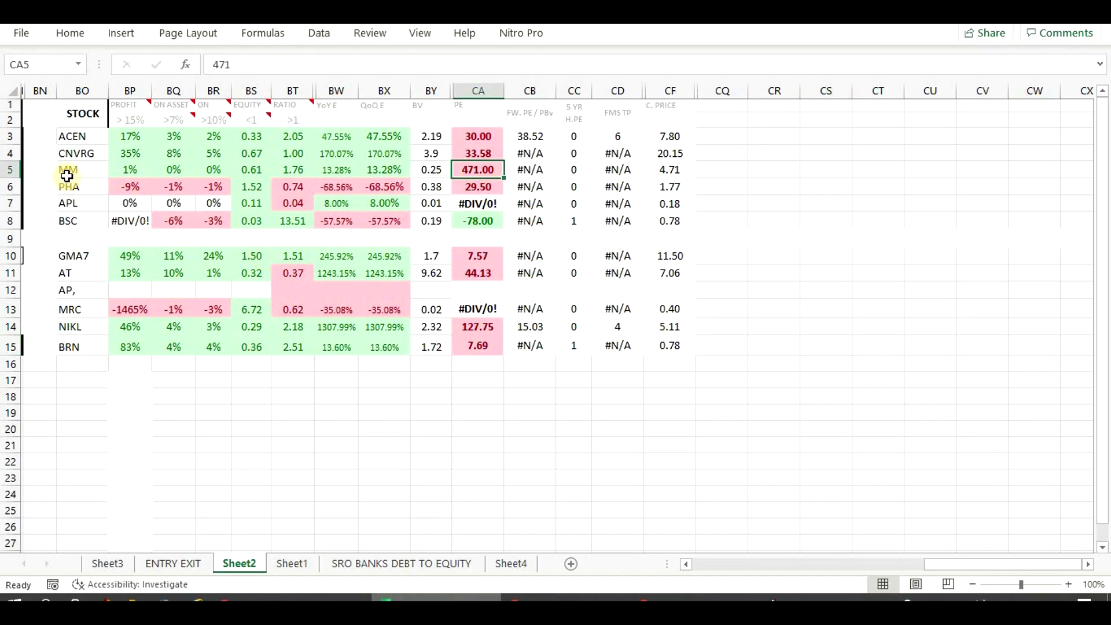
pyautogui.moveTo(81, 170); pyautogui.dragTo(384, 169)
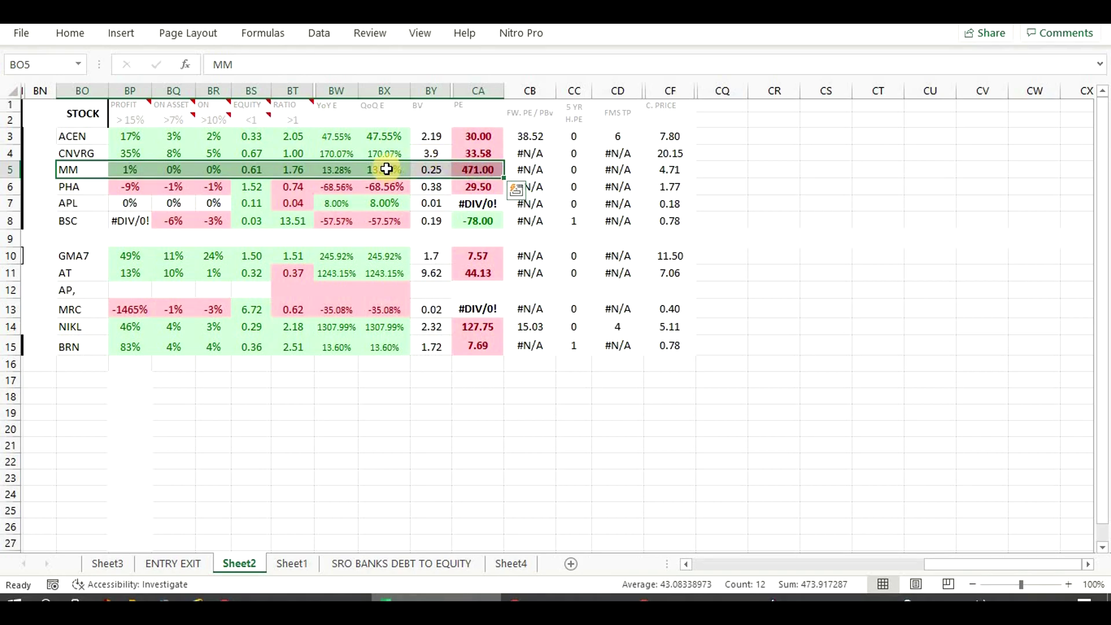
pyautogui.click(384, 169)
pyautogui.moveTo(77, 173); pyautogui.dragTo(675, 170)
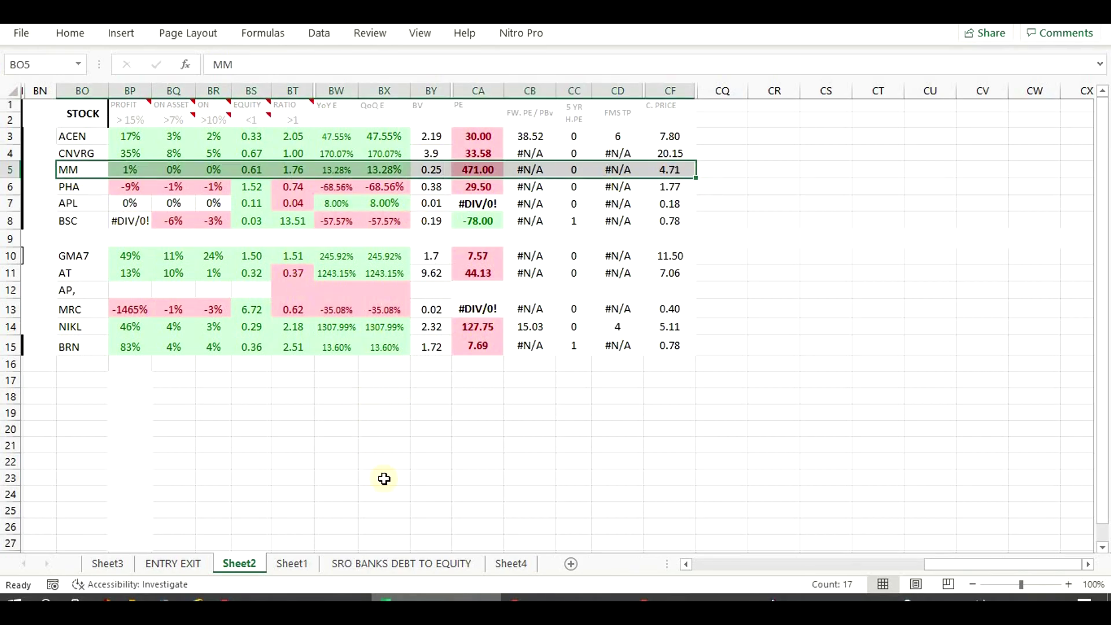
pyautogui.click(678, 172)
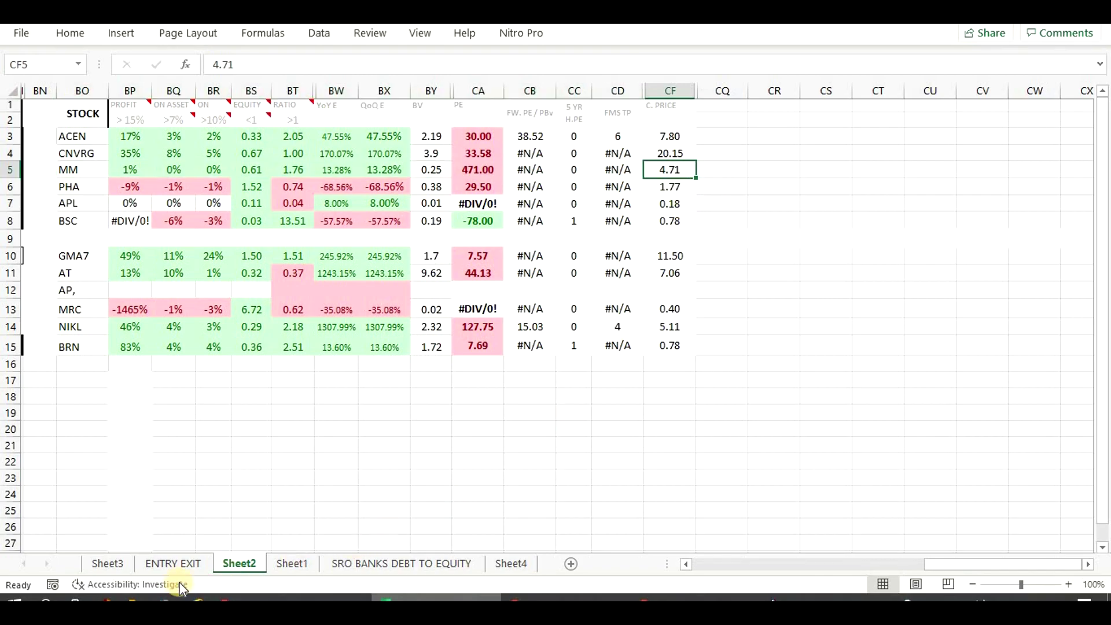
# - Switch to the MM chart in the browser and place a horizontal price line at 4.45
pyautogui.hotkey('alt', 'Tab')
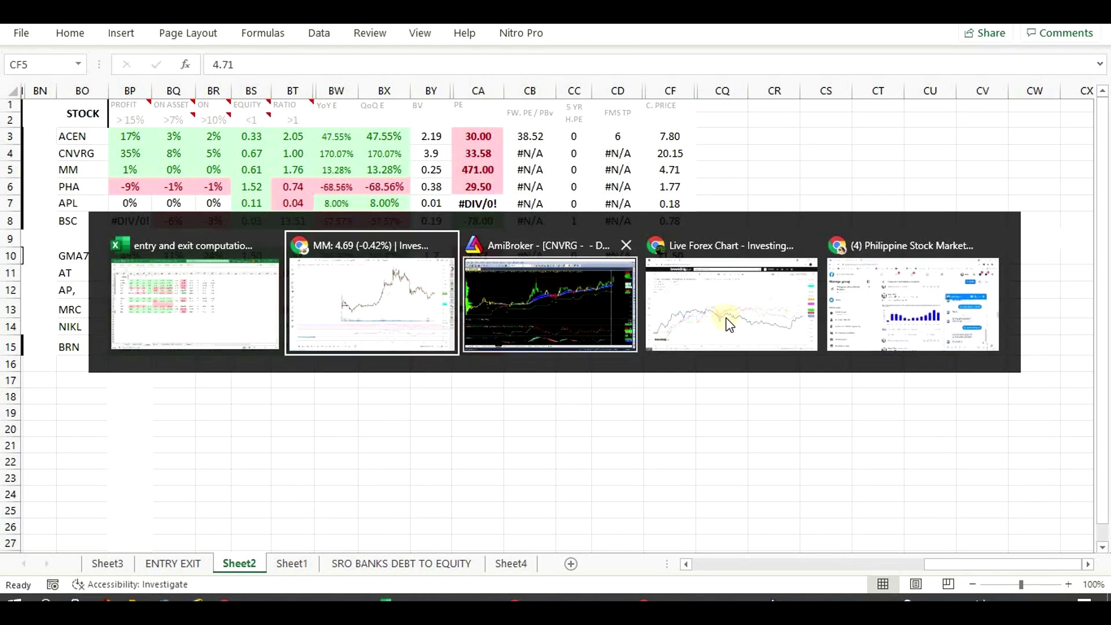
pyautogui.click(406, 298)
pyautogui.scroll(3, 926, 336)
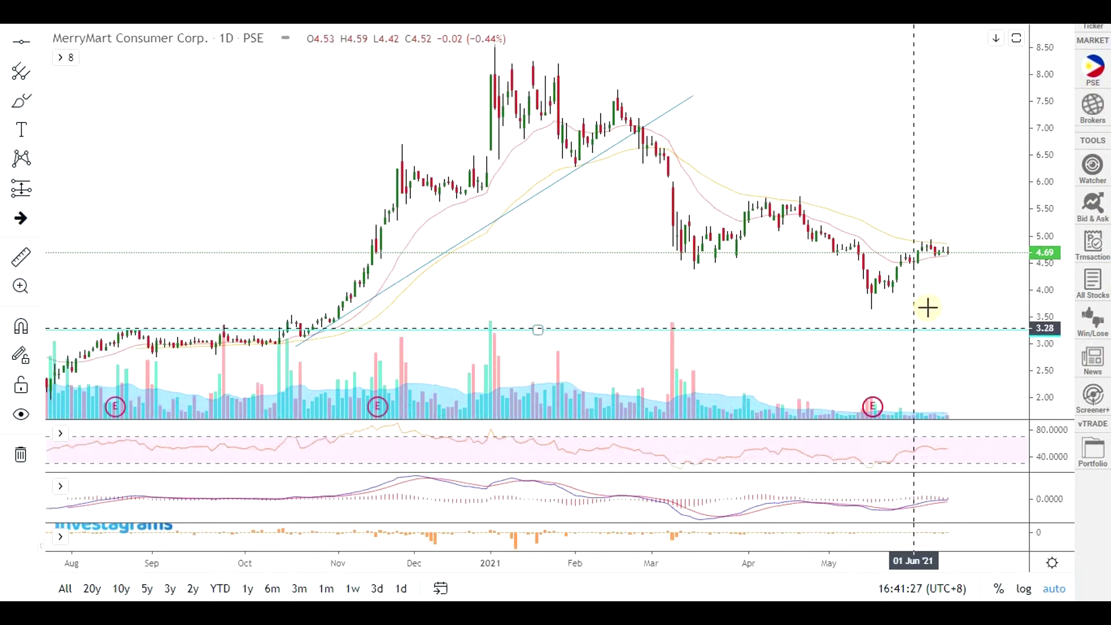
pyautogui.scroll(-3, 949, 272)
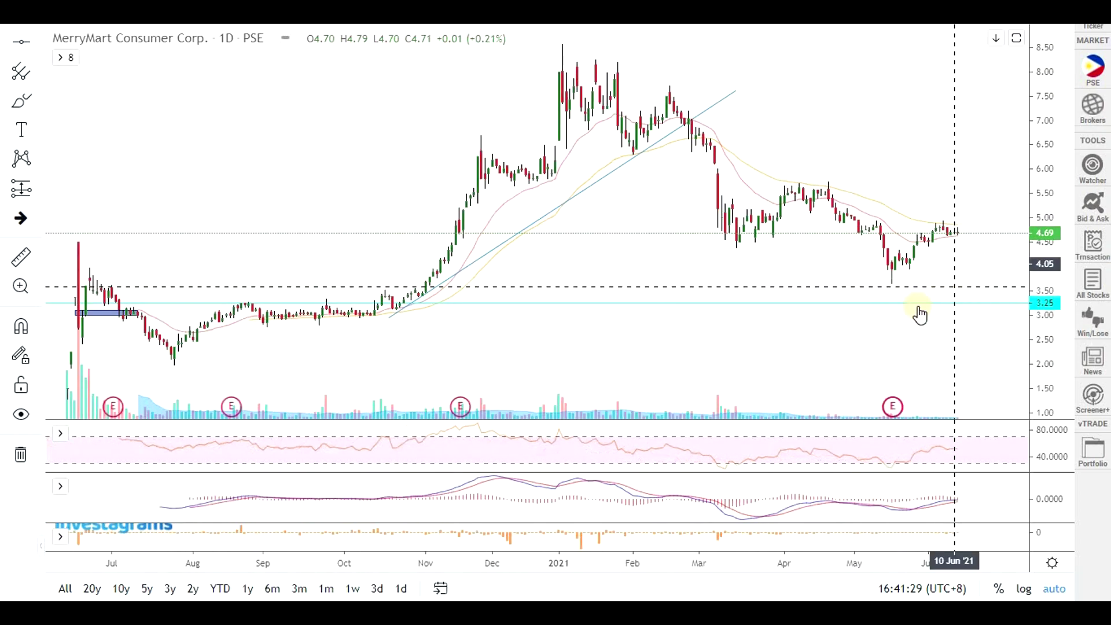
pyautogui.click(18, 42)
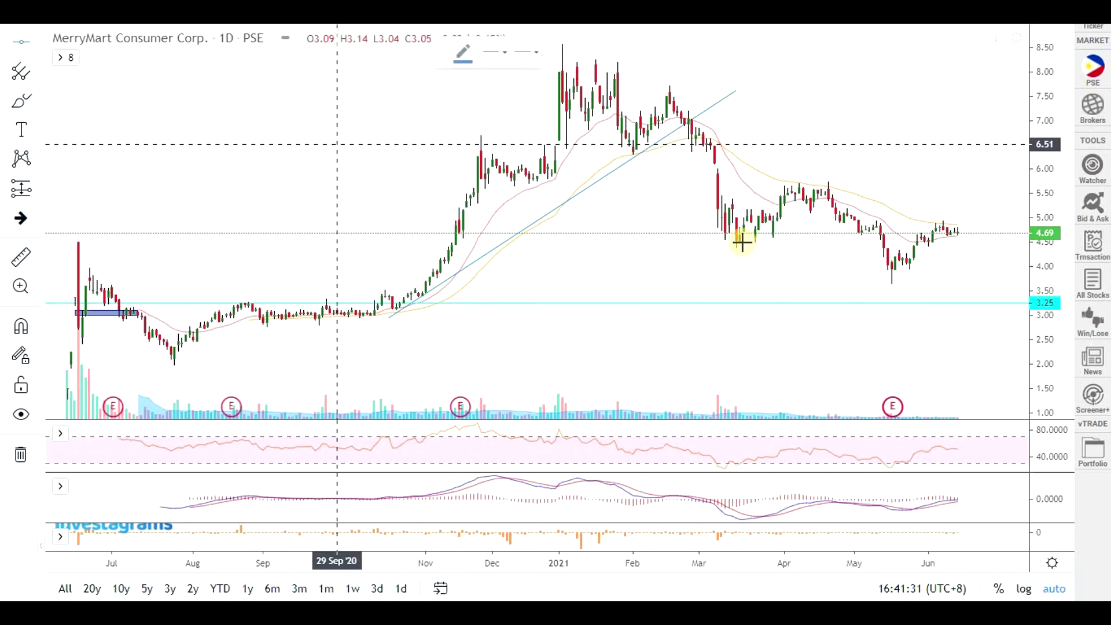
pyautogui.click(822, 245)
pyautogui.scroll(-1, 960, 353)
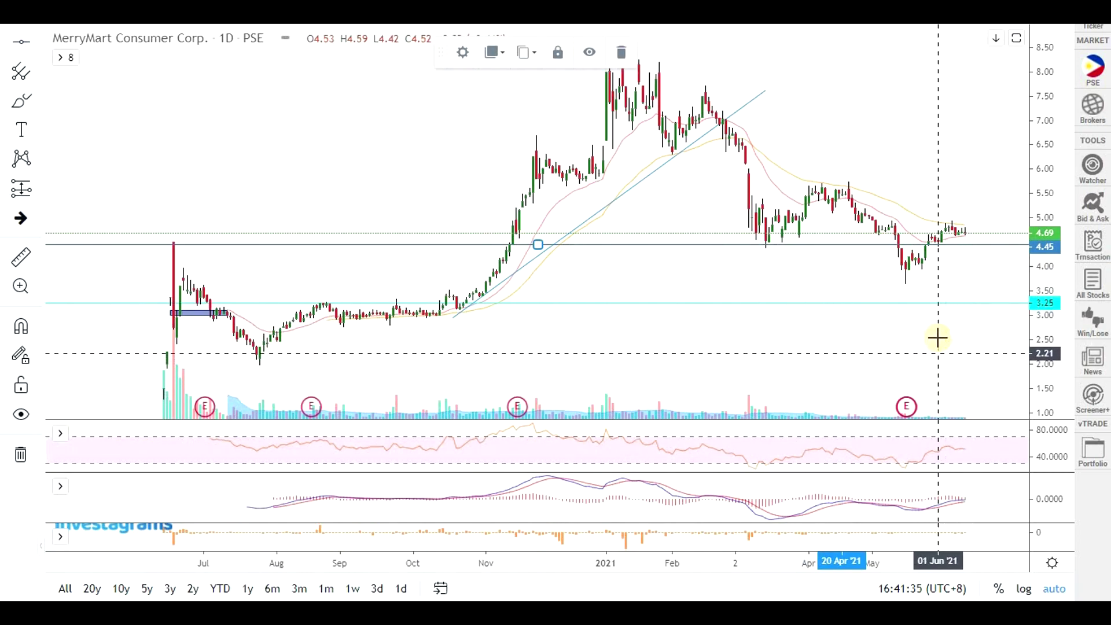
pyautogui.scroll(1, 949, 335)
pyautogui.scroll(-2, 975, 357)
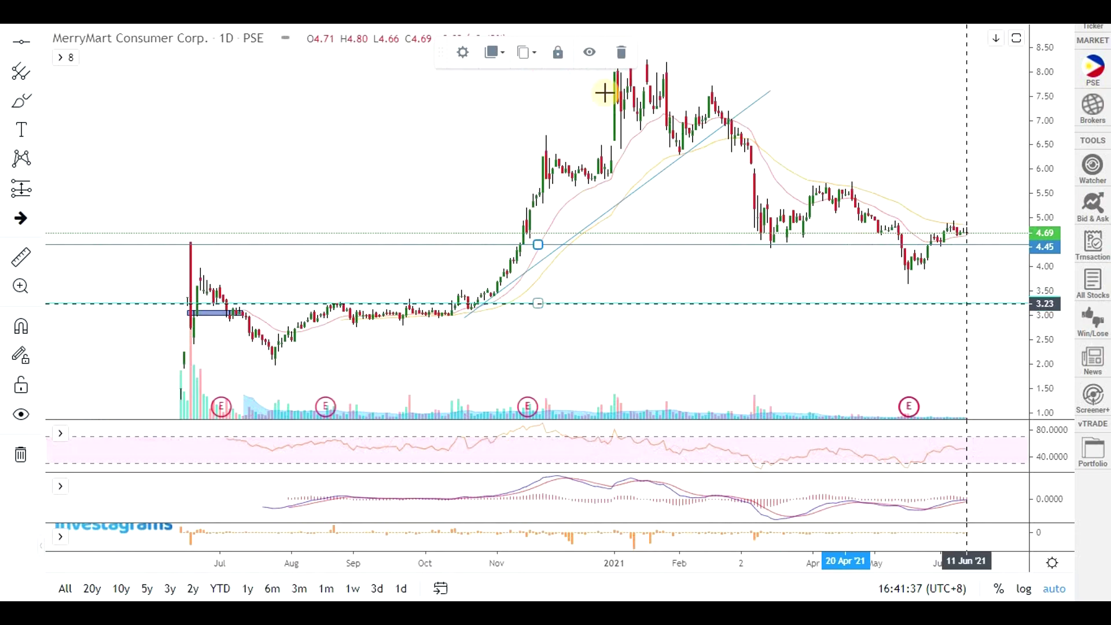
pyautogui.click(868, 145)
# - Measure the percentage price range from about 3.93 to 4.90 beside MM's latest June candles
pyautogui.scroll(2, 881, 226)
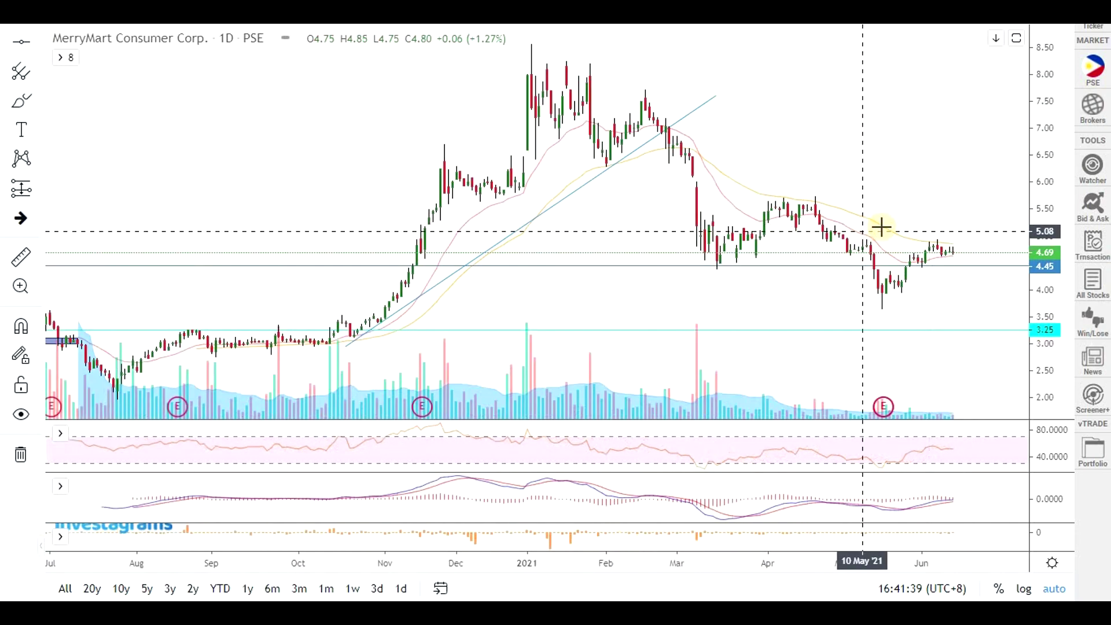
pyautogui.scroll(-1, 978, 243)
pyautogui.scroll(-1, 983, 278)
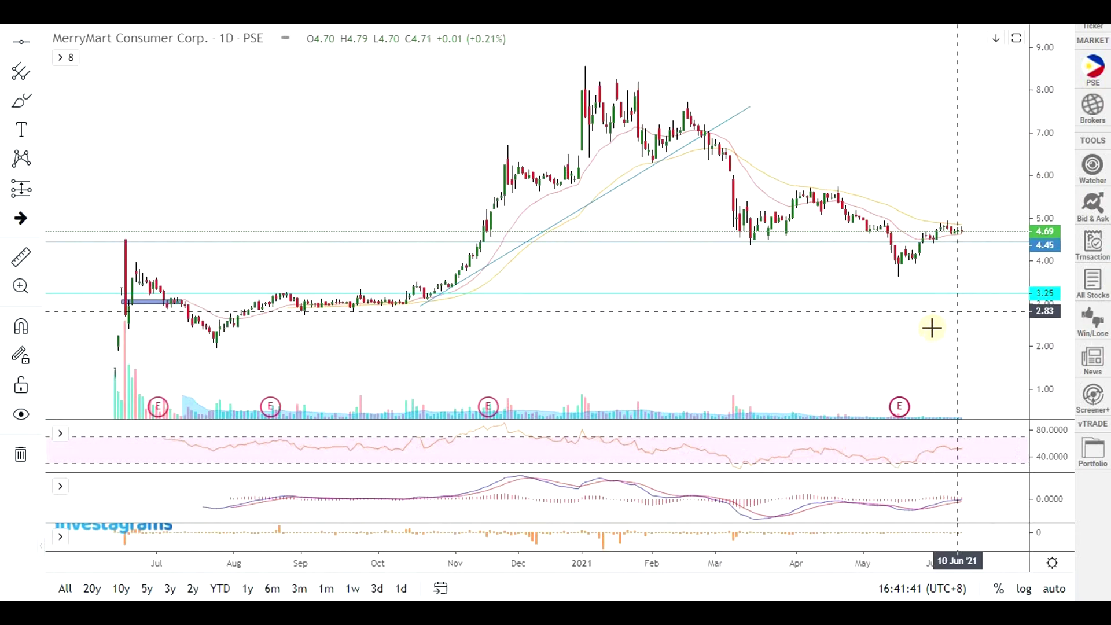
pyautogui.scroll(1, 932, 328)
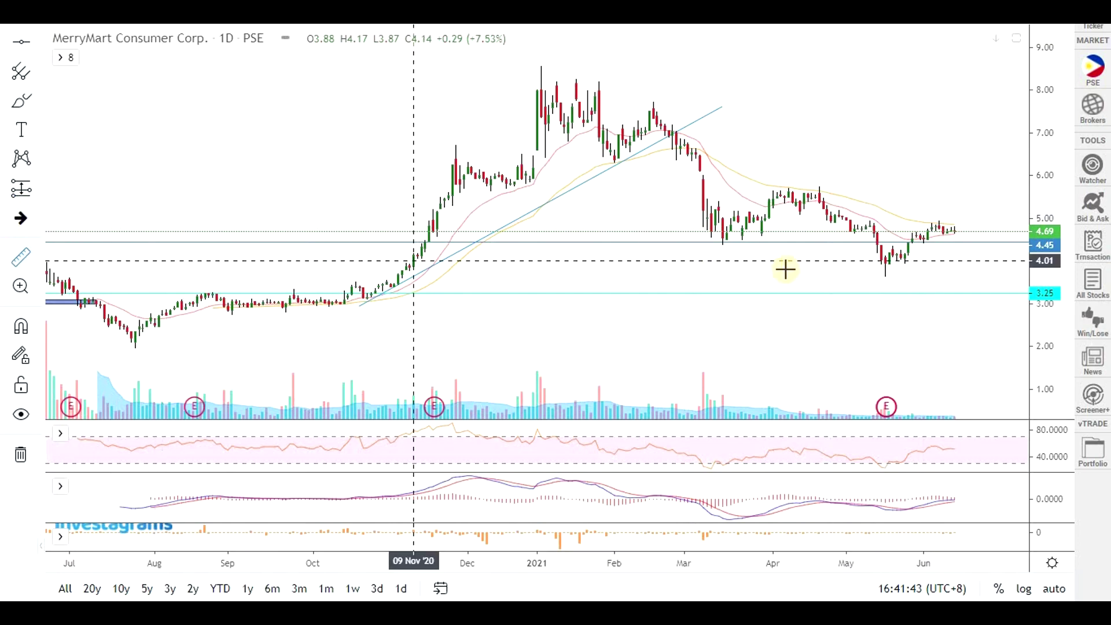
pyautogui.click(935, 262)
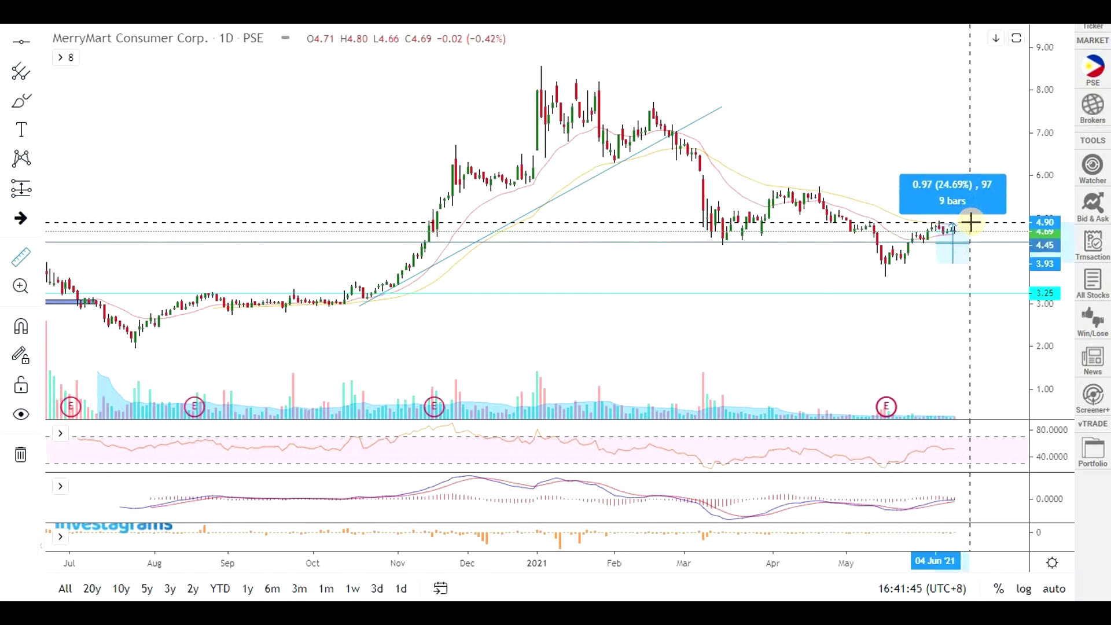
pyautogui.click(971, 223)
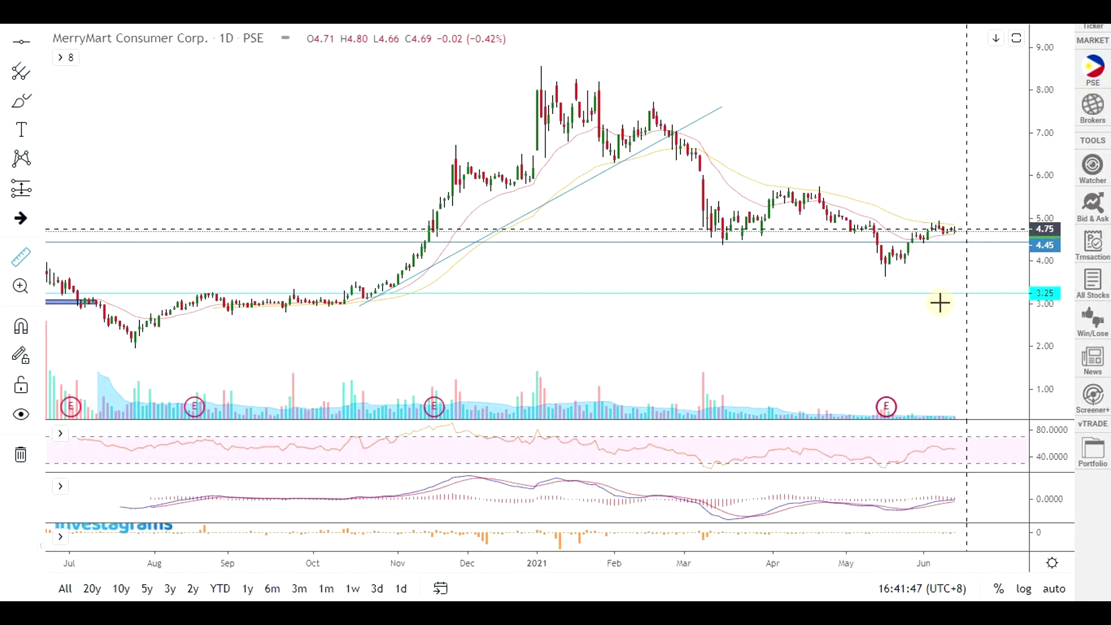
# - Mark MM's May to June volume bars and circle the latest MACD lines with freehand brush strokes
pyautogui.scroll(-1, 951, 334)
pyautogui.moveTo(1032, 354); pyautogui.dragTo(984, 318)
pyautogui.scroll(3, 960, 314)
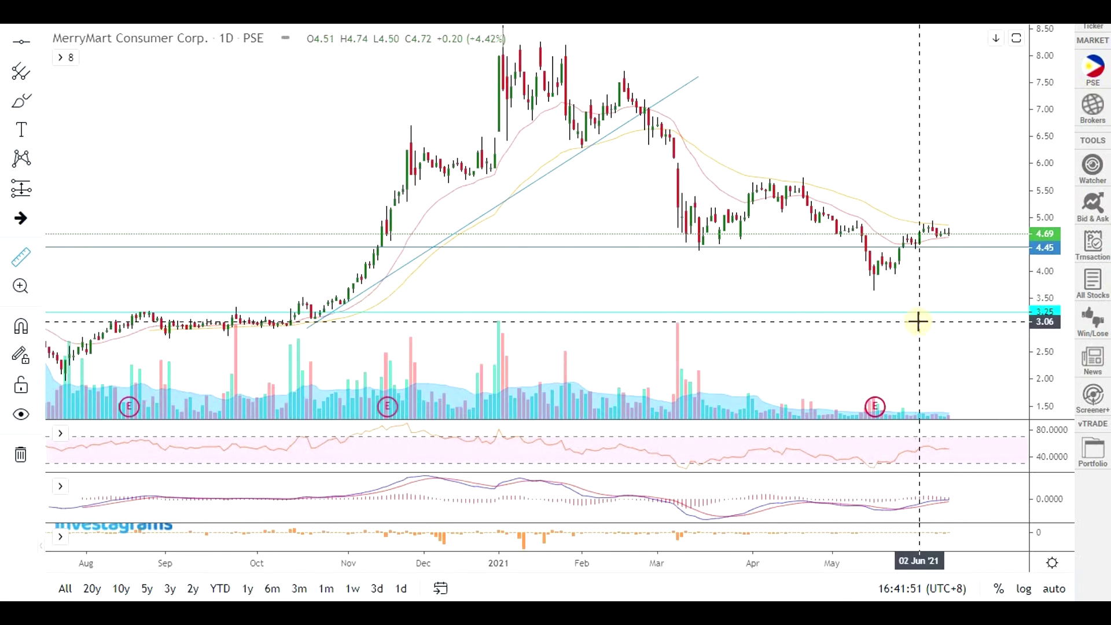
pyautogui.scroll(2, 920, 324)
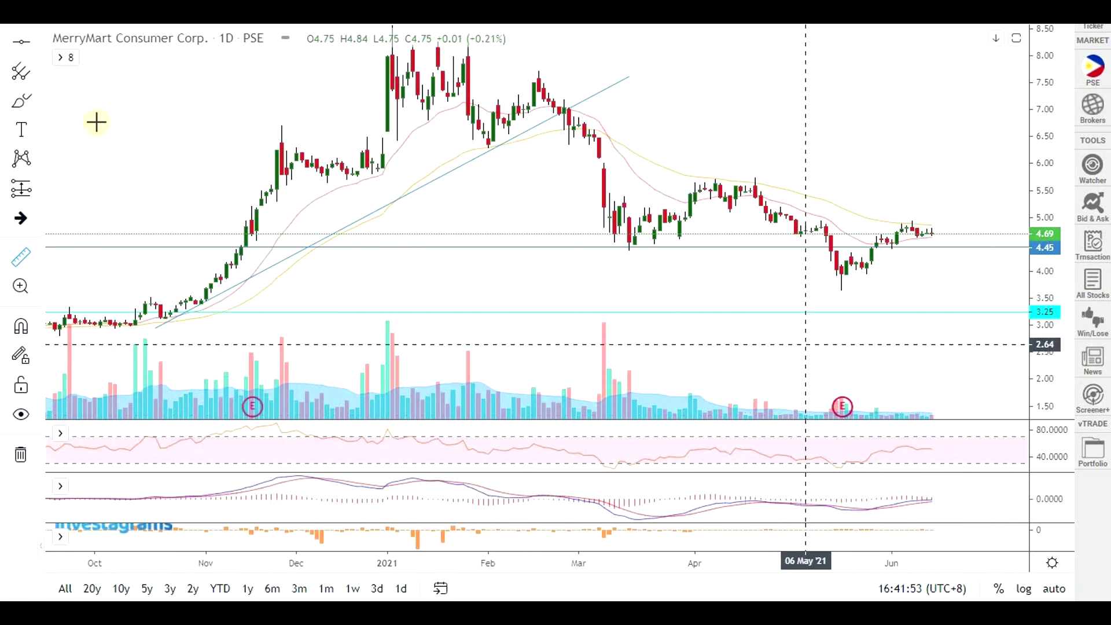
pyautogui.click(22, 101)
pyautogui.moveTo(939, 401)
pyautogui.mouseDown()
pyautogui.moveTo(851, 437)
pyautogui.moveTo(826, 402)
pyautogui.moveTo(923, 394)
pyautogui.mouseUp()
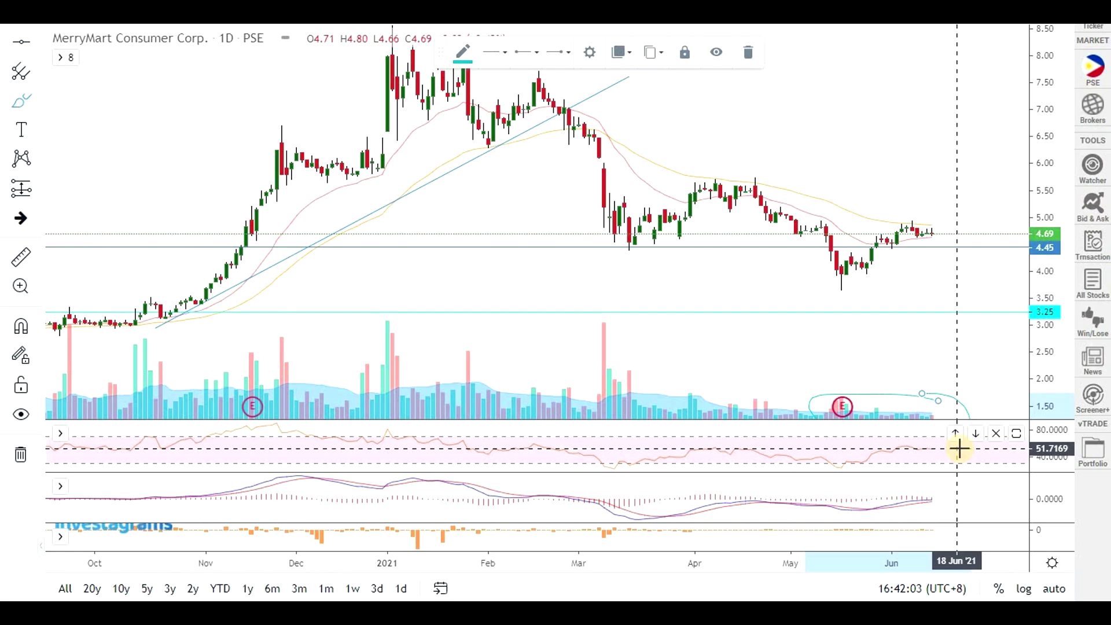
pyautogui.scroll(5, 961, 505)
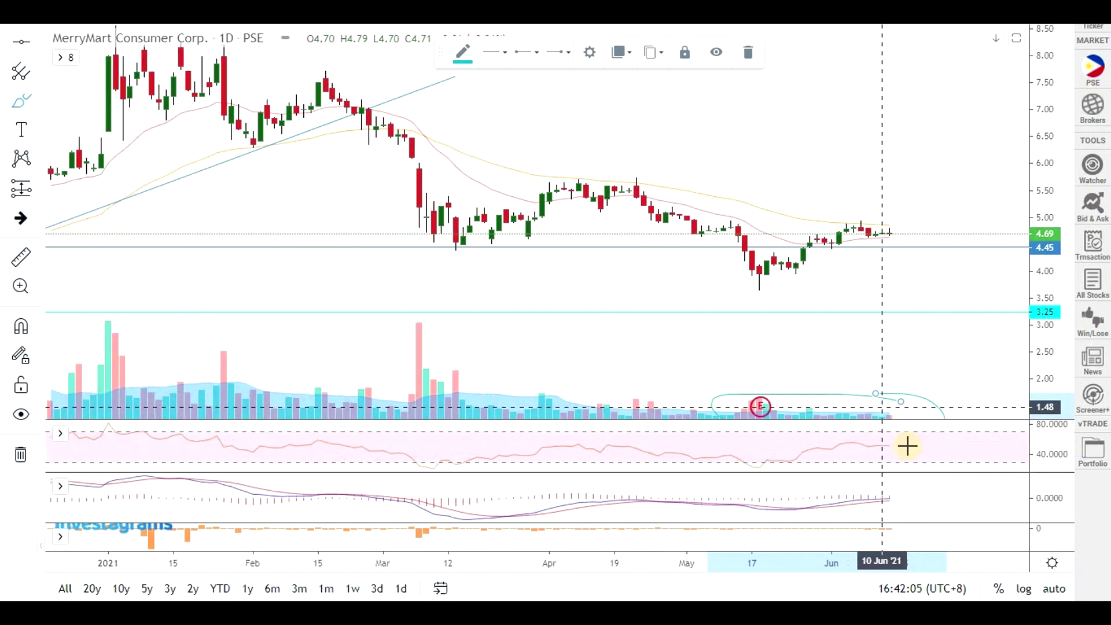
pyautogui.moveTo(913, 492)
pyautogui.mouseDown()
pyautogui.moveTo(872, 485)
pyautogui.moveTo(923, 487)
pyautogui.mouseUp()
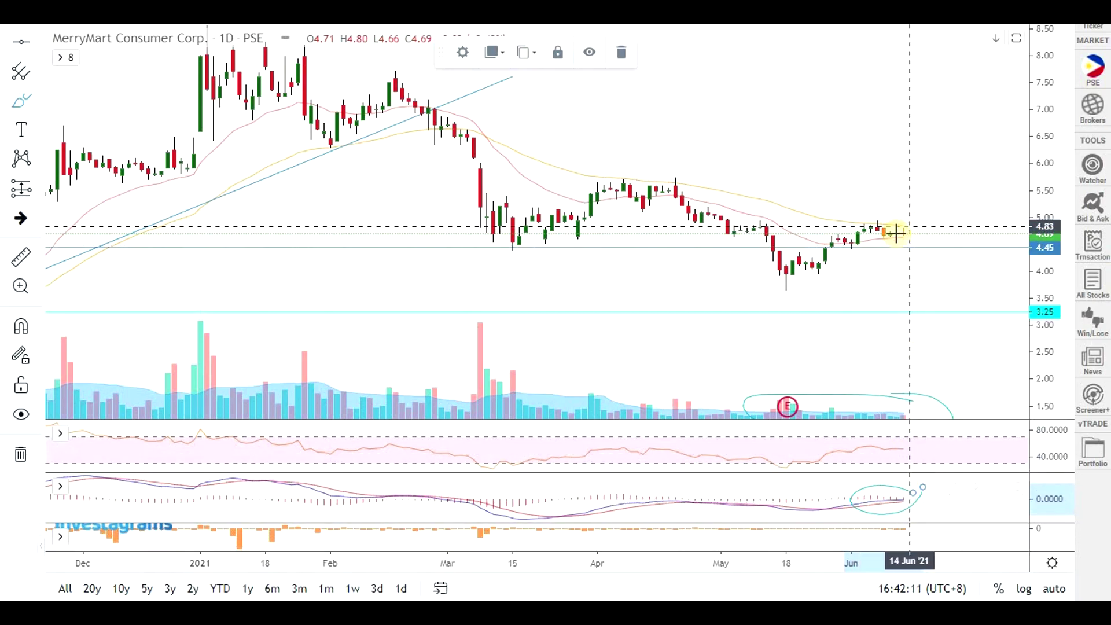
# - Brush projected upward price paths from MM's latest candle, one straight and one dipping before curving up to about 6.00
pyautogui.moveTo(897, 233); pyautogui.dragTo(937, 201)
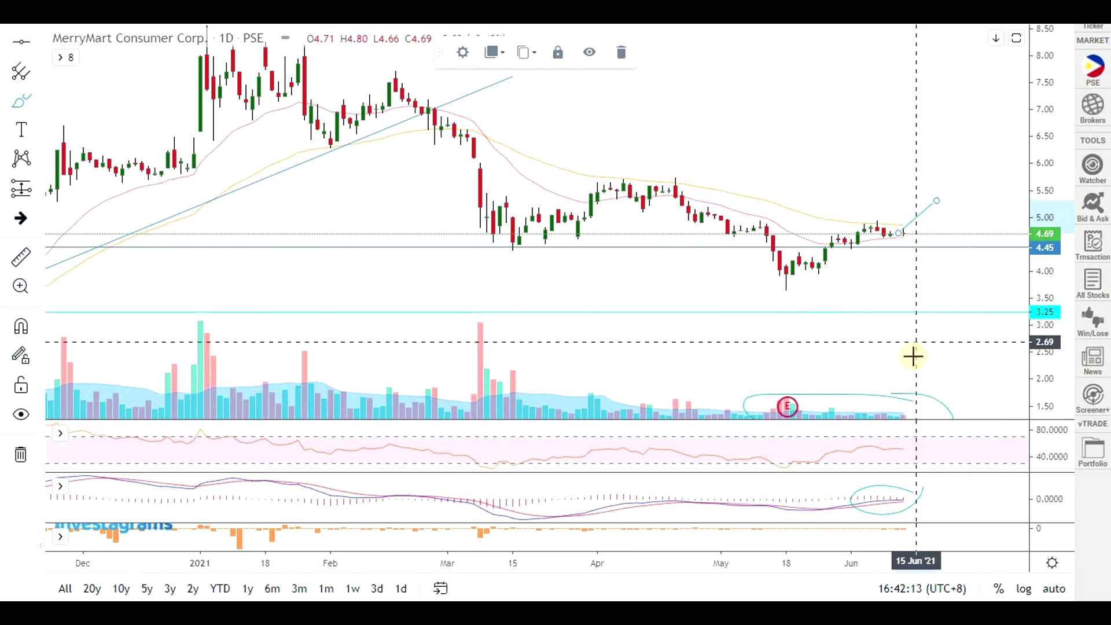
pyautogui.click(922, 486)
pyautogui.moveTo(898, 236)
pyautogui.mouseDown()
pyautogui.moveTo(922, 210)
pyautogui.moveTo(936, 230)
pyautogui.moveTo(949, 226)
pyautogui.mouseUp()
pyautogui.click(1001, 152)
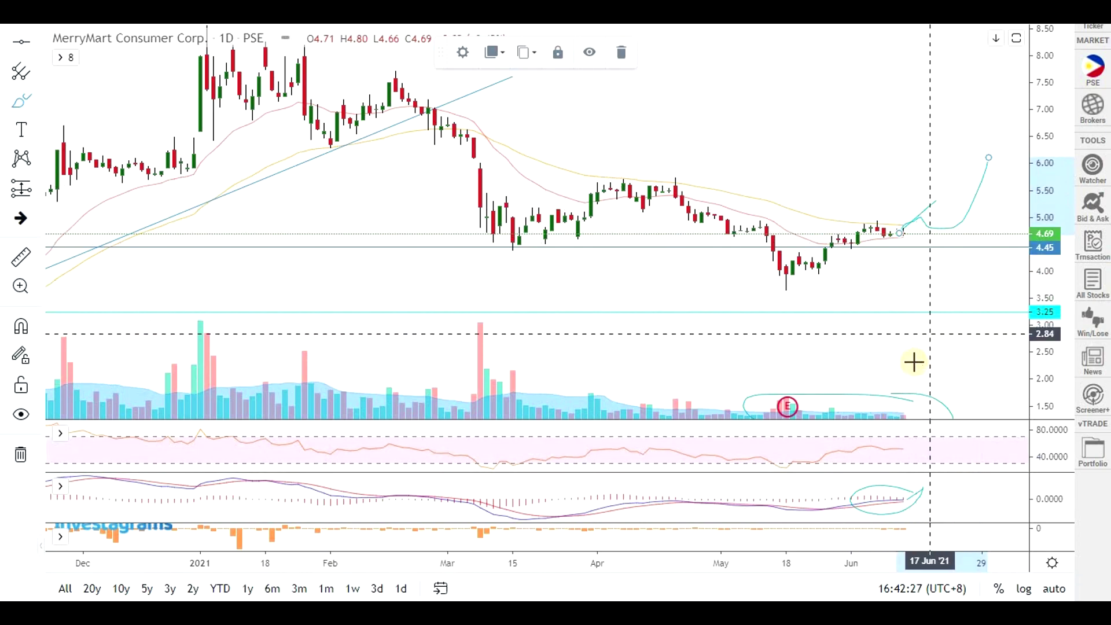
# - Circle MM's June volume bars and brush several rising strokes above the latest candle
pyautogui.moveTo(920, 419); pyautogui.dragTo(888, 407)
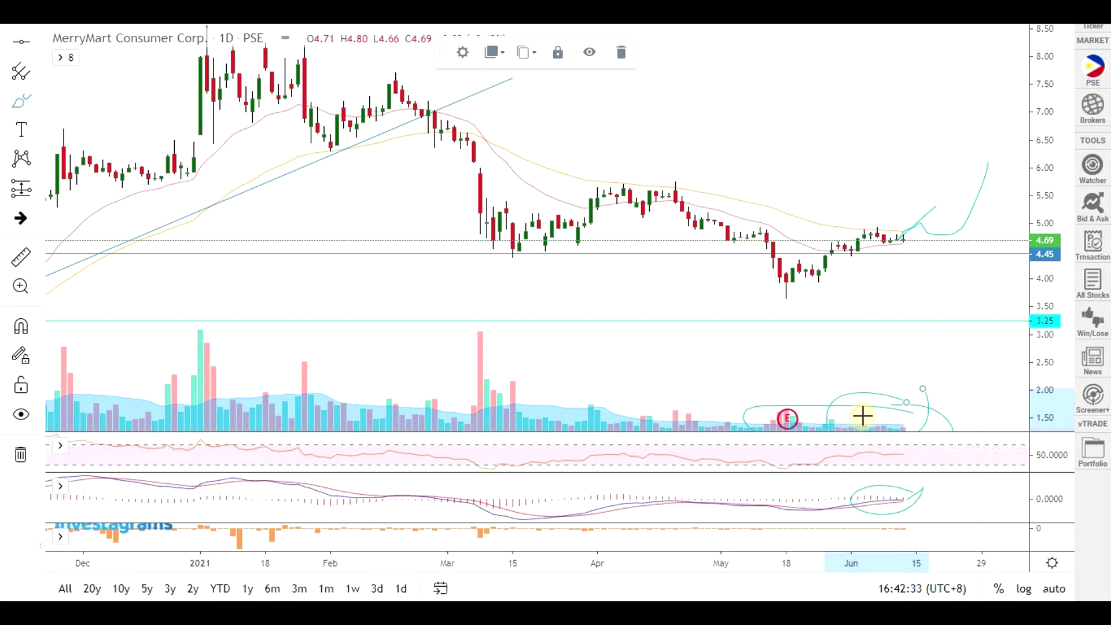
pyautogui.moveTo(867, 417)
pyautogui.mouseDown()
pyautogui.moveTo(930, 219)
pyautogui.moveTo(908, 248)
pyautogui.moveTo(913, 191)
pyautogui.moveTo(909, 241)
pyautogui.moveTo(942, 179)
pyautogui.moveTo(947, 215)
pyautogui.mouseUp()
pyautogui.moveTo(896, 432)
pyautogui.mouseDown()
pyautogui.moveTo(901, 396)
pyautogui.moveTo(899, 432)
pyautogui.mouseUp()
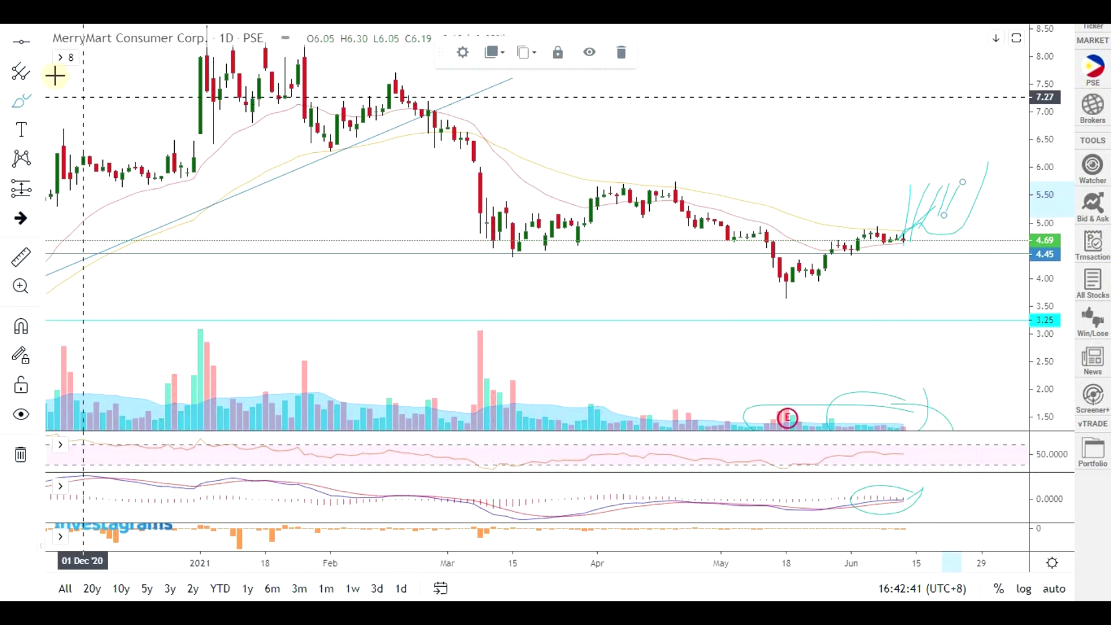
# - Place a horizontal price line at 5.18 on the MM chart and measure the rise to it from about 4.86
pyautogui.press('Escape')
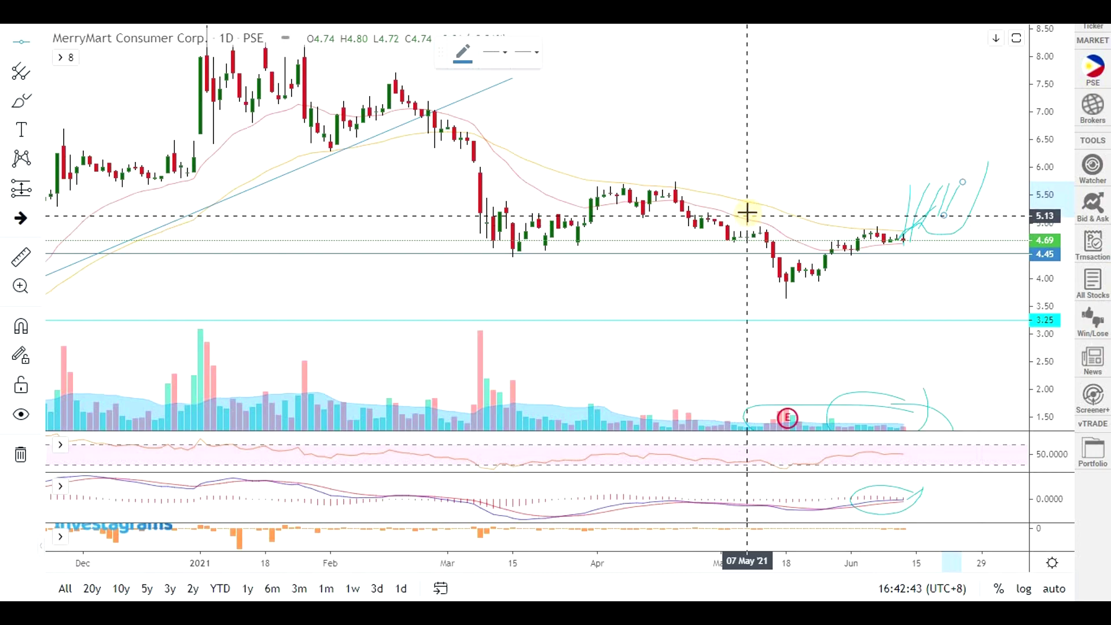
pyautogui.click(746, 213)
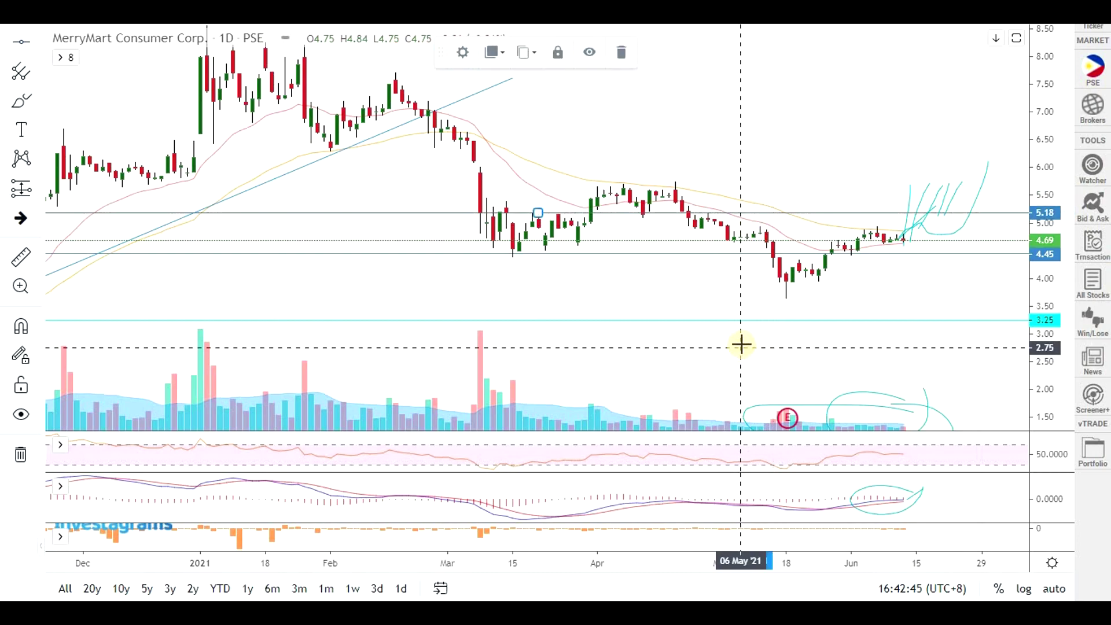
pyautogui.click(21, 257)
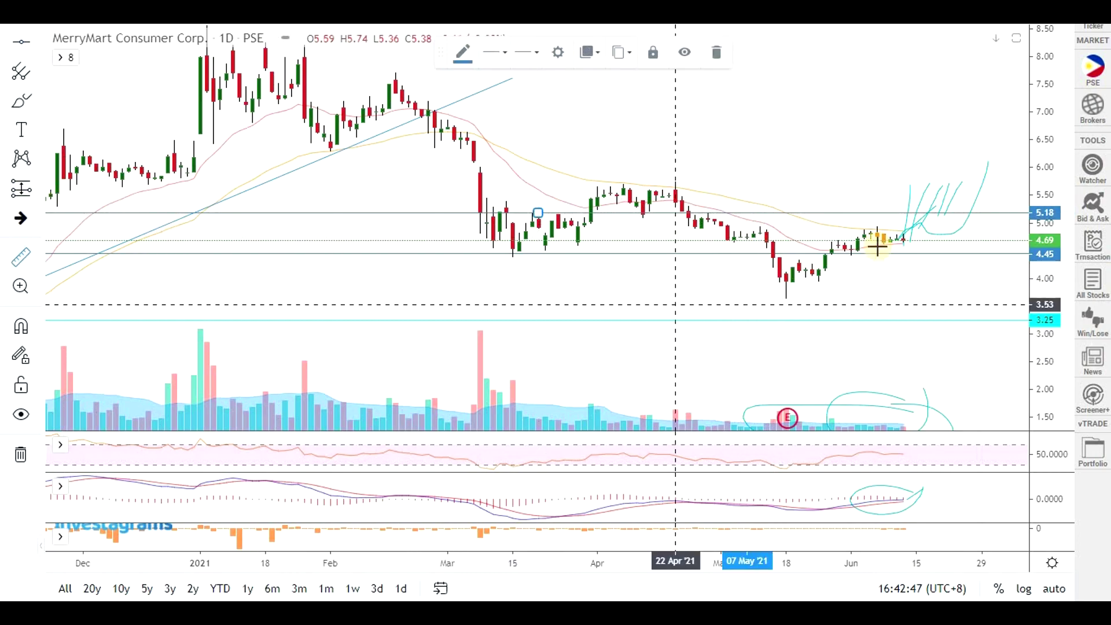
pyautogui.click(970, 231)
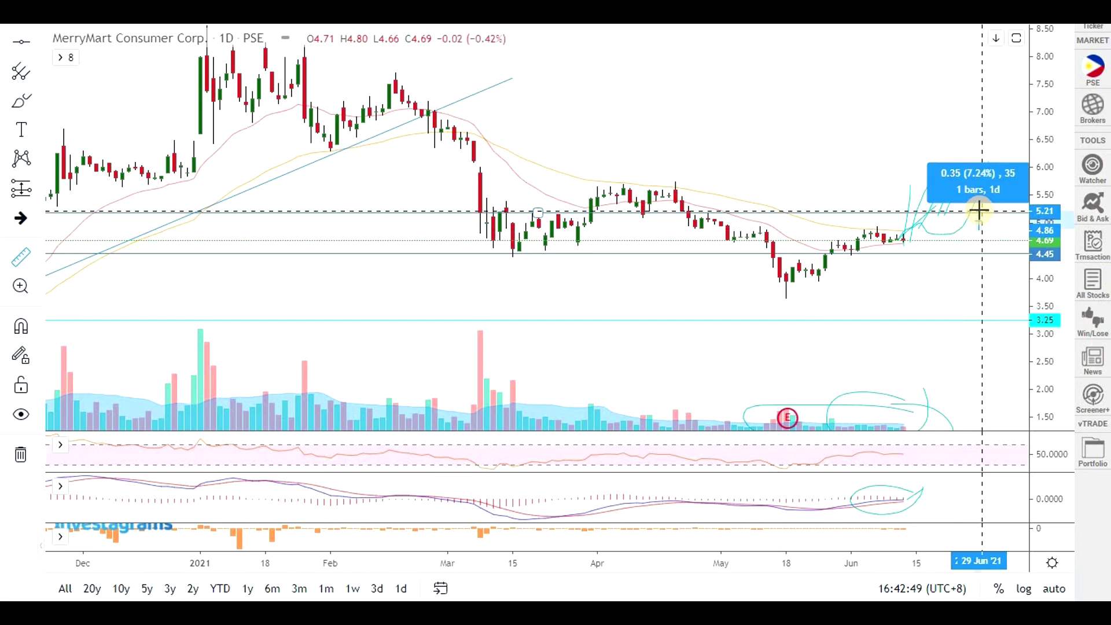
pyautogui.click(979, 210)
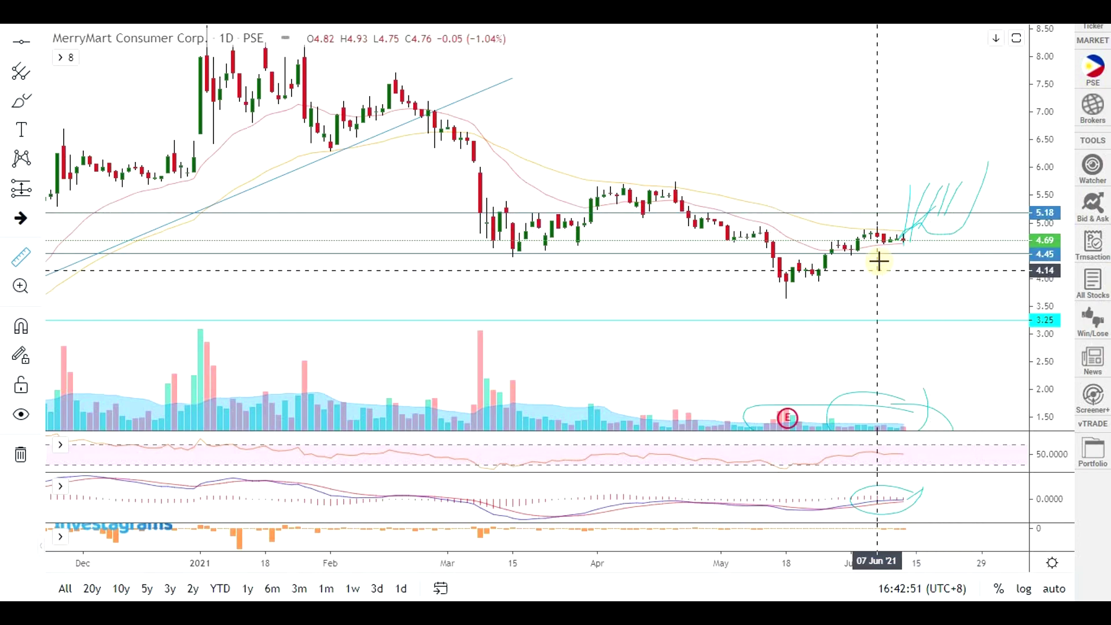
pyautogui.click(962, 254)
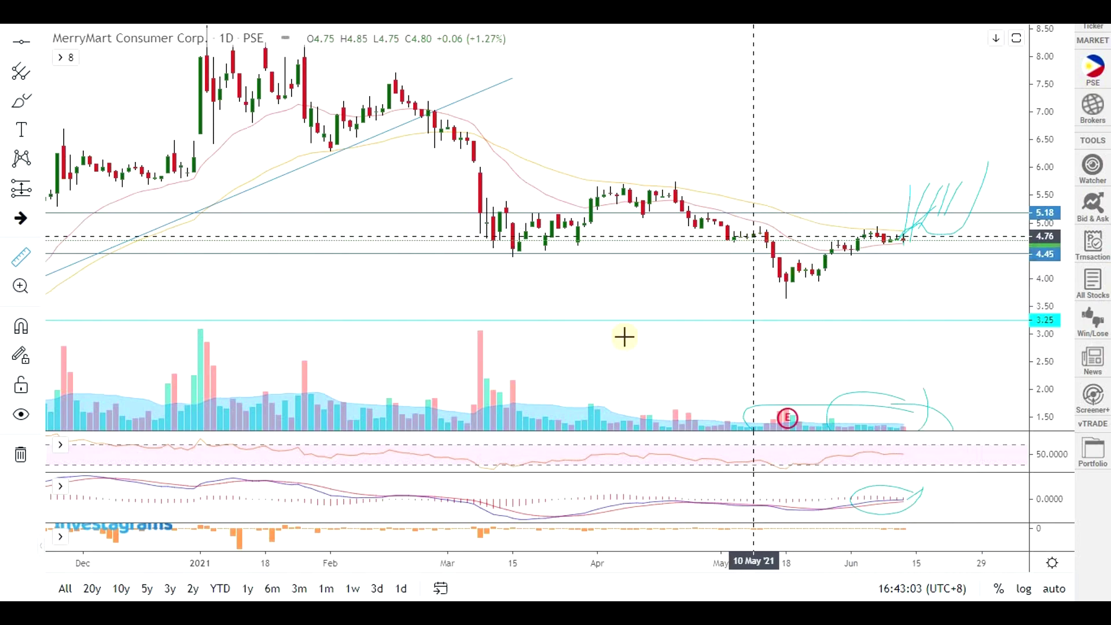
# - Switch to AmiBroker and load the MM symbol in the daily swing chart
pyautogui.hotkey('alt', 'Tab')
pyautogui.click(563, 304)
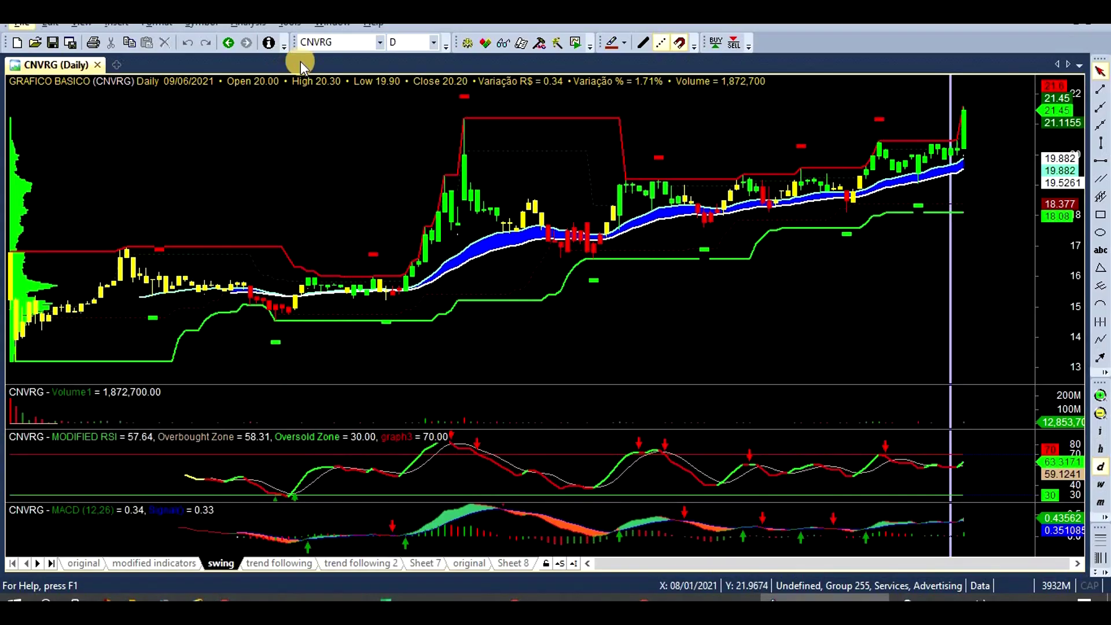
pyautogui.click(335, 43)
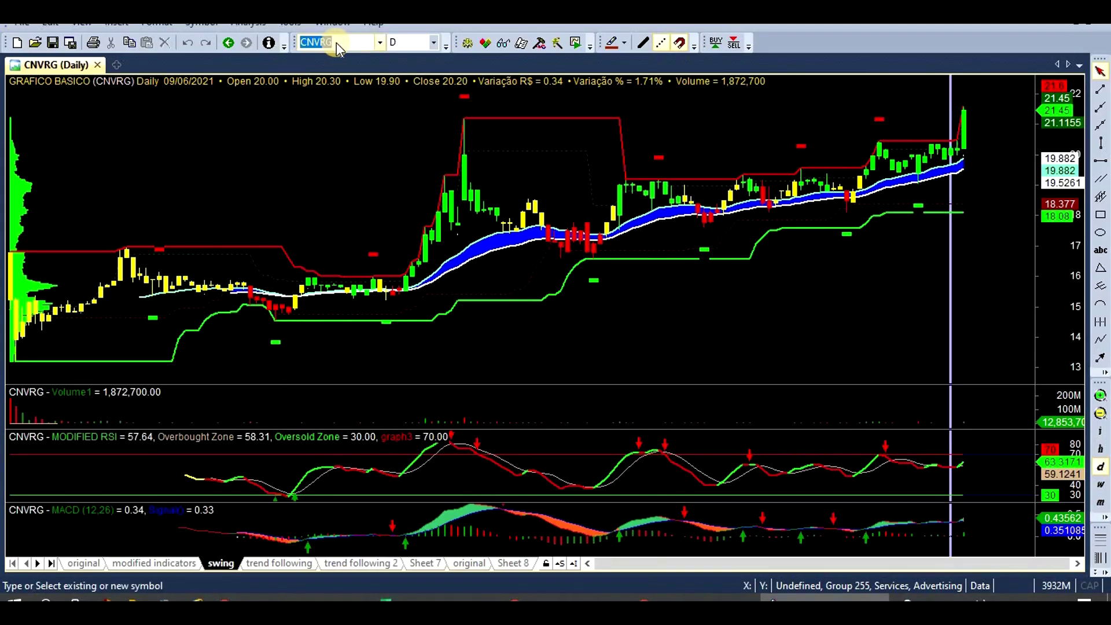
pyautogui.write('MM')
pyautogui.press('Return')
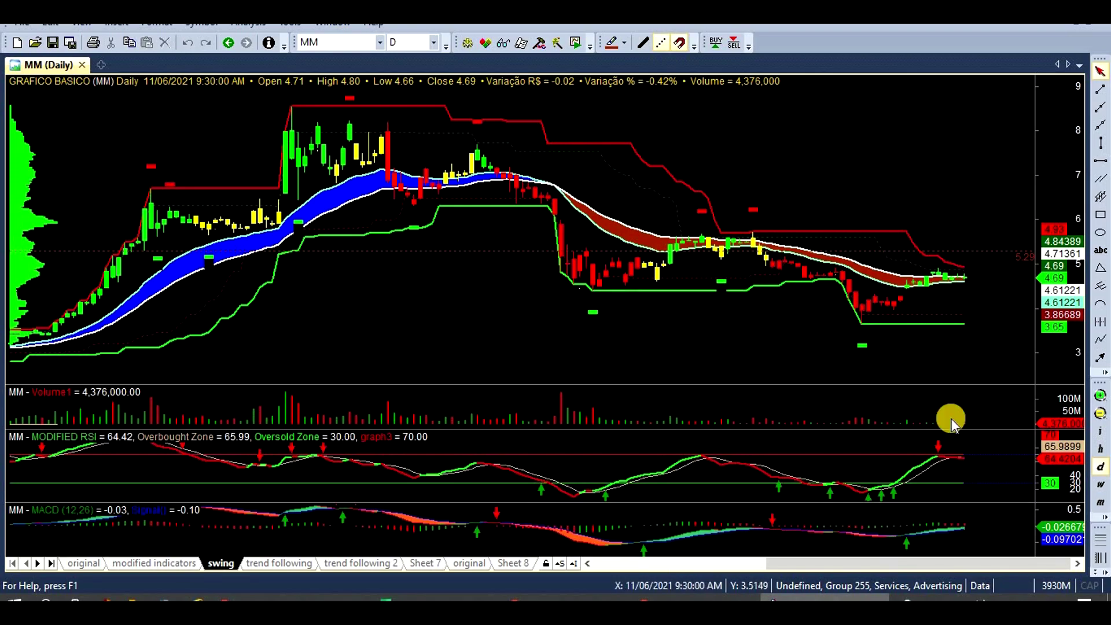
# - Examine MM's RSI sell arrow, the May low's swing marker and the MACD buy arrow against the latest bar
pyautogui.click(938, 460)
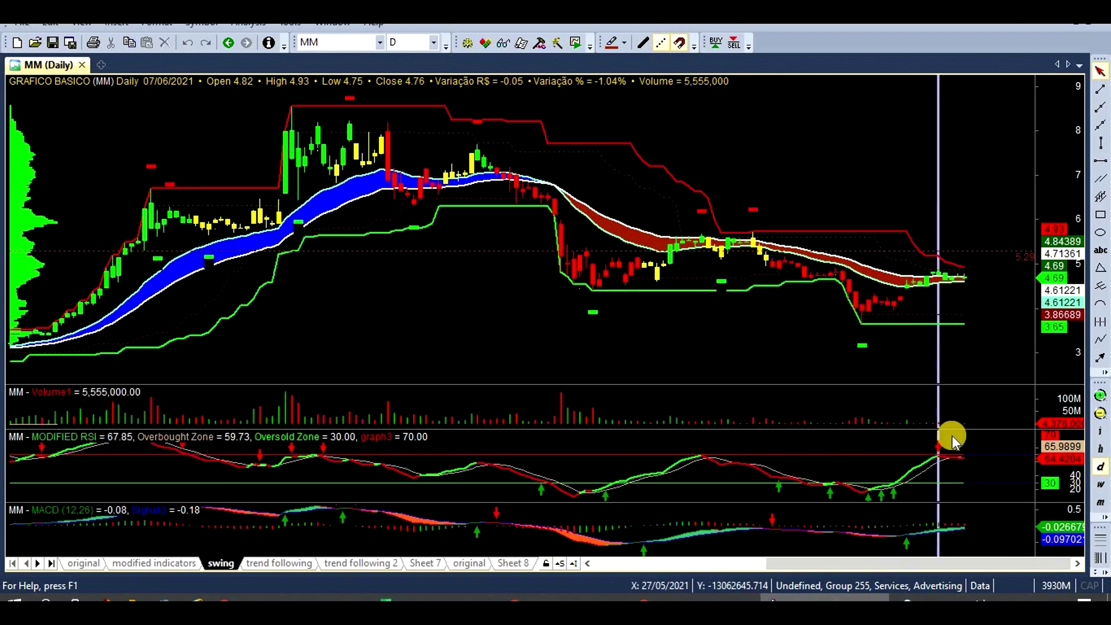
pyautogui.click(859, 349)
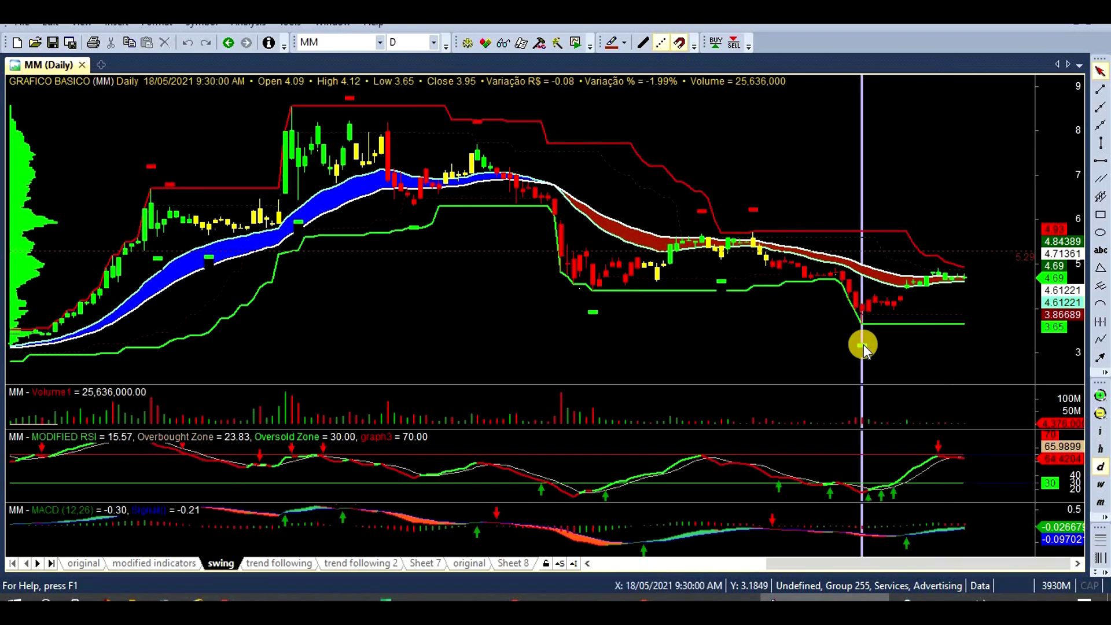
pyautogui.click(995, 342)
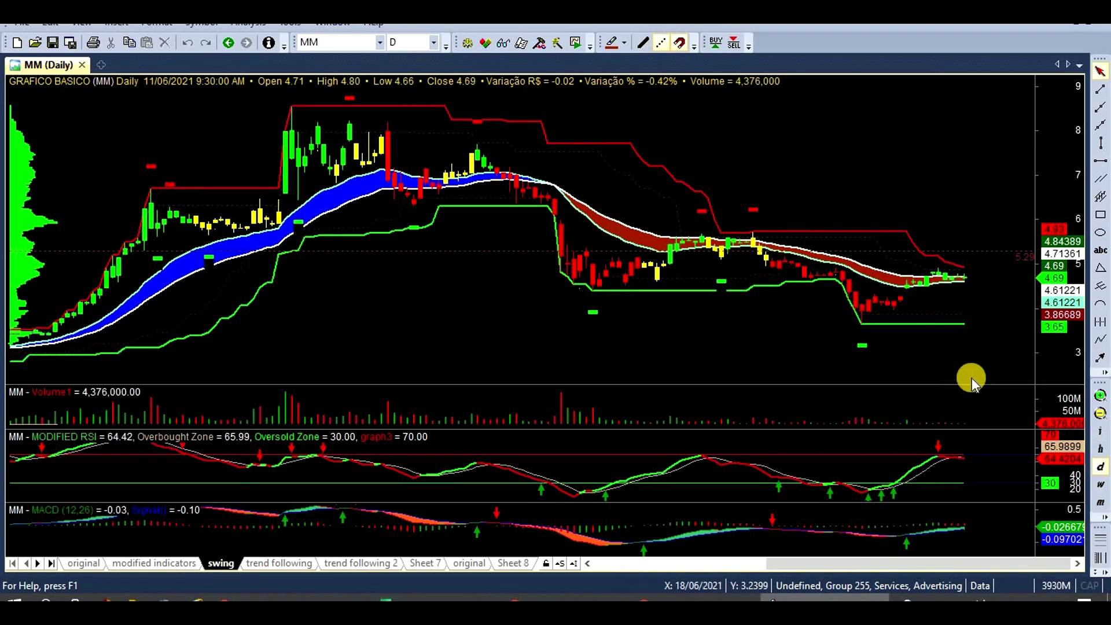
pyautogui.click(904, 543)
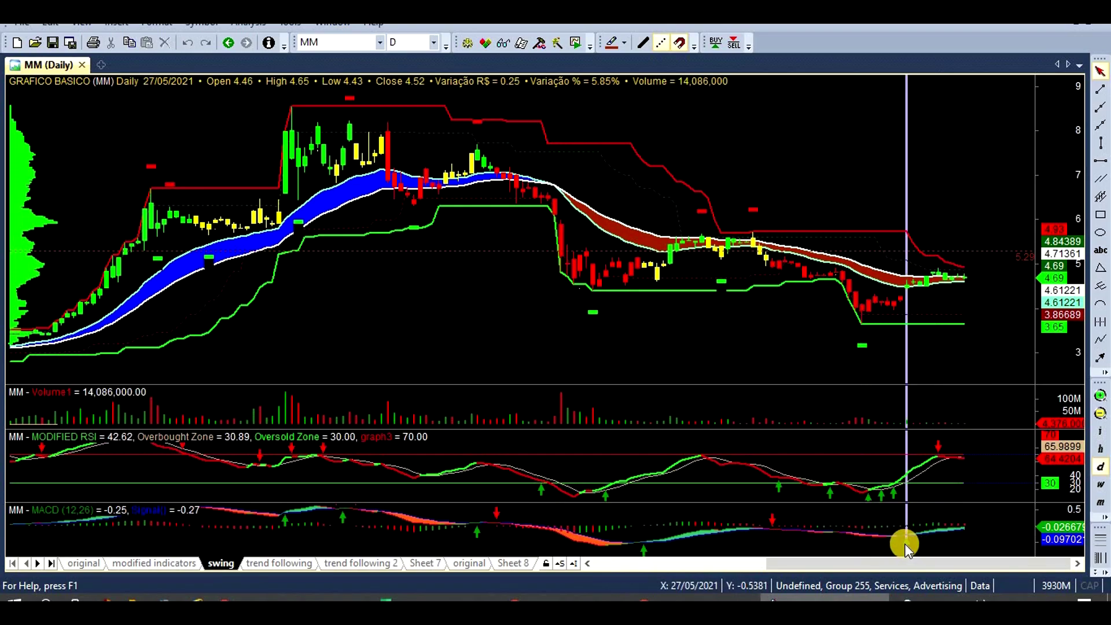
pyautogui.click(996, 530)
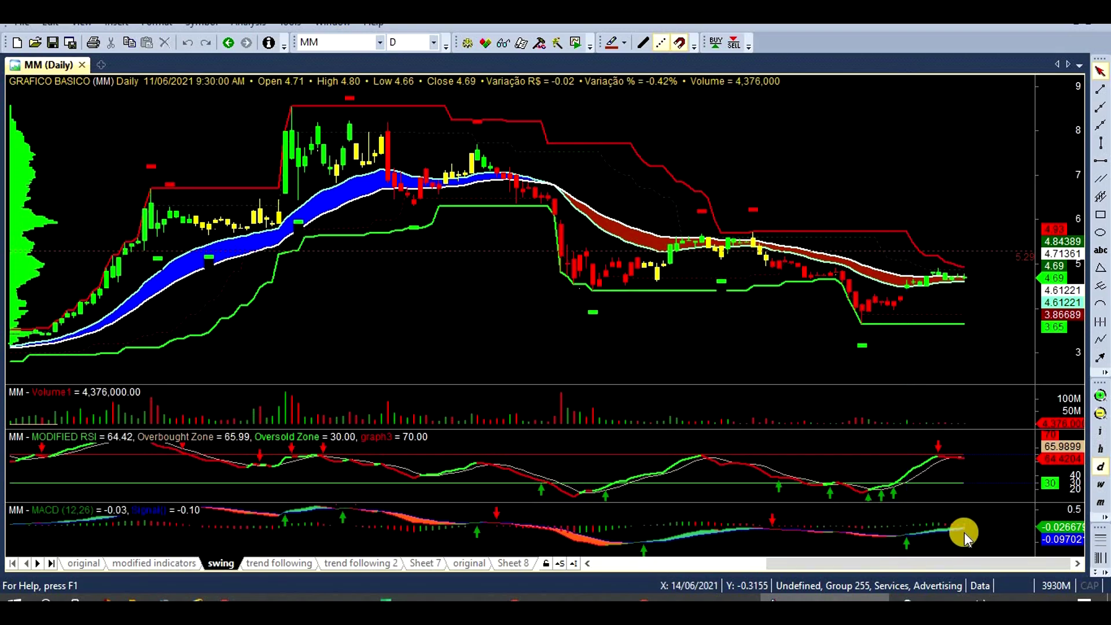
pyautogui.moveTo(956, 529)
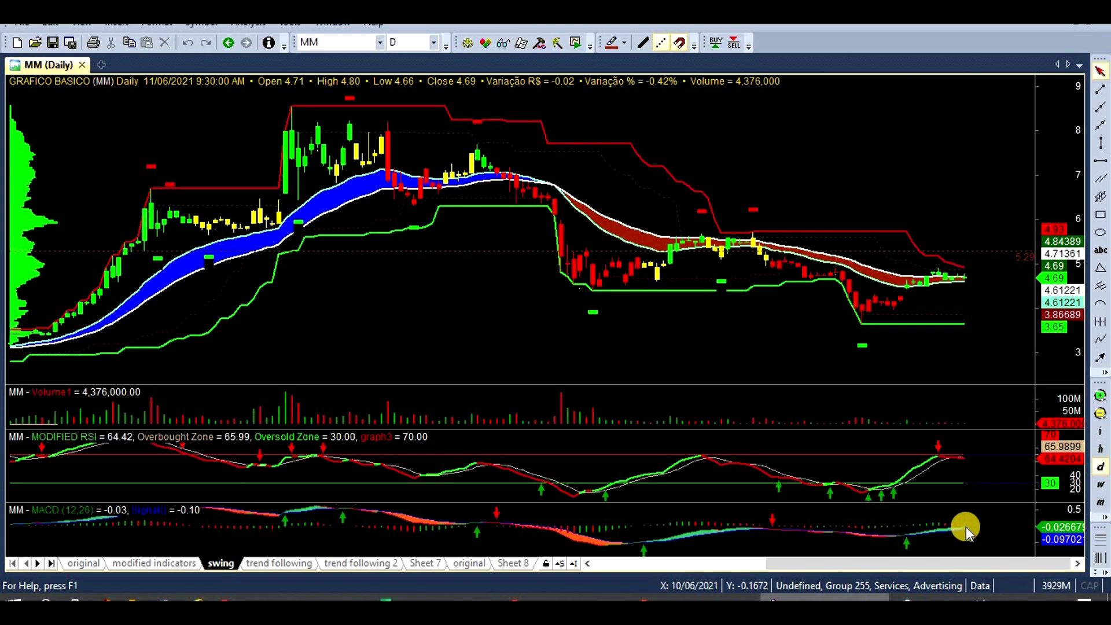
# - Switch to the Excel entry and exit workbook and locate the PHA row in Sheet2's fundamentals table
pyautogui.moveTo(938, 477)
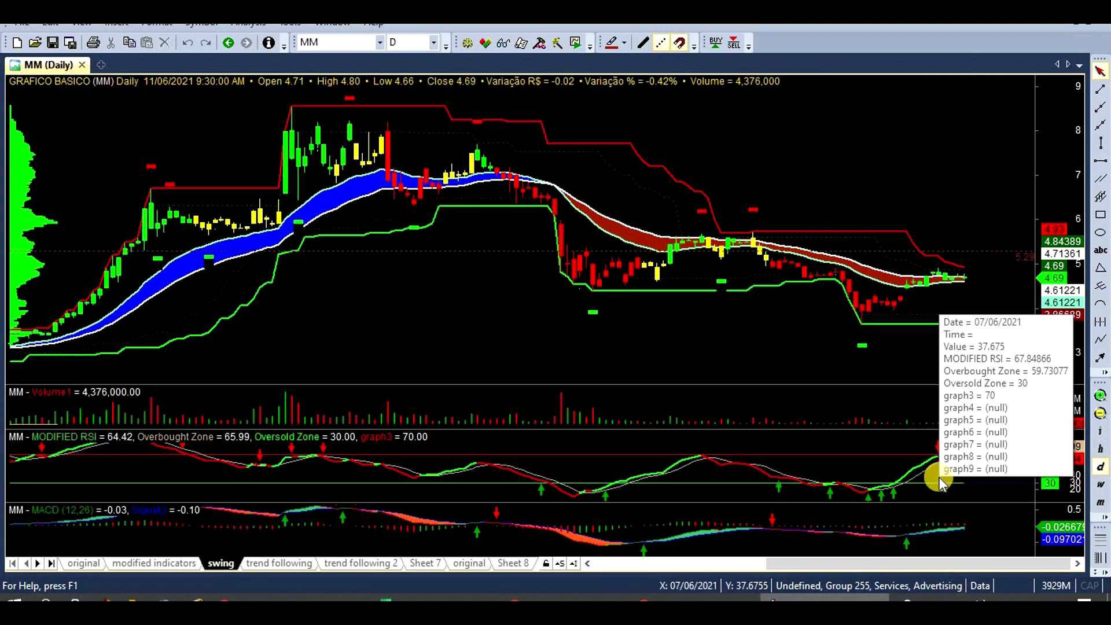
pyautogui.hotkey('alt', 'Tab')
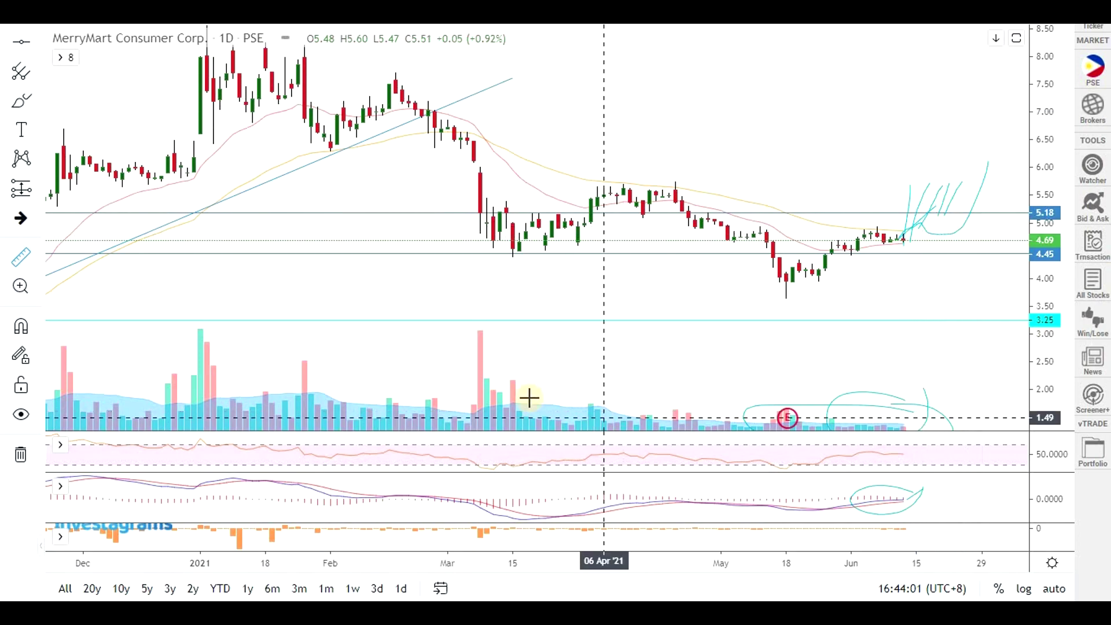
pyautogui.hotkey('alt', 'Tab')
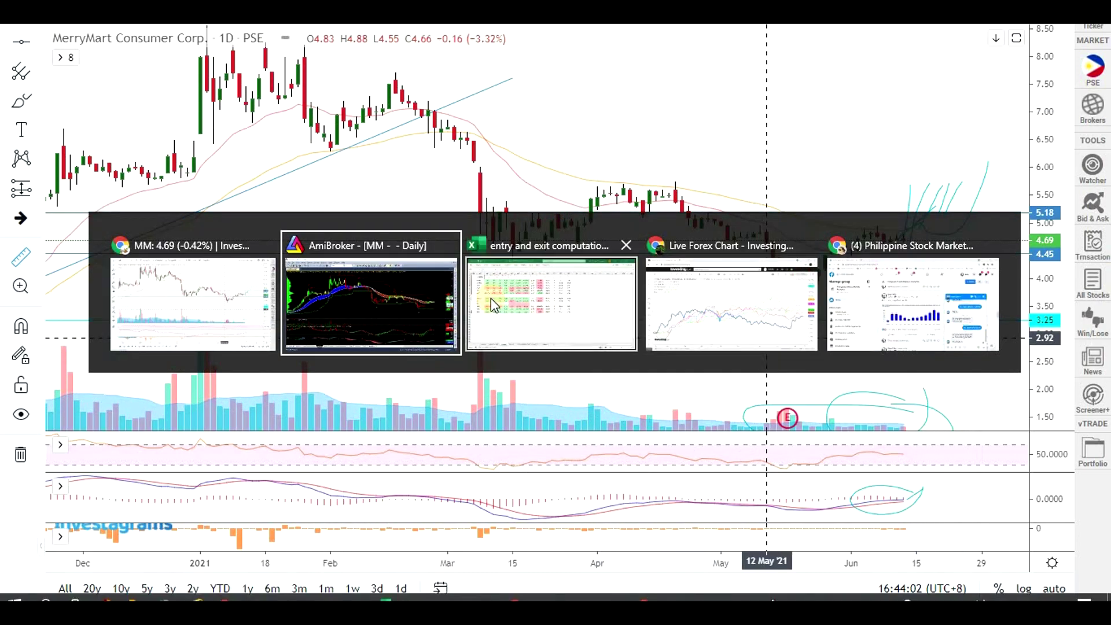
pyautogui.click(471, 280)
pyautogui.click(87, 174)
pyautogui.click(81, 185)
pyautogui.click(481, 444)
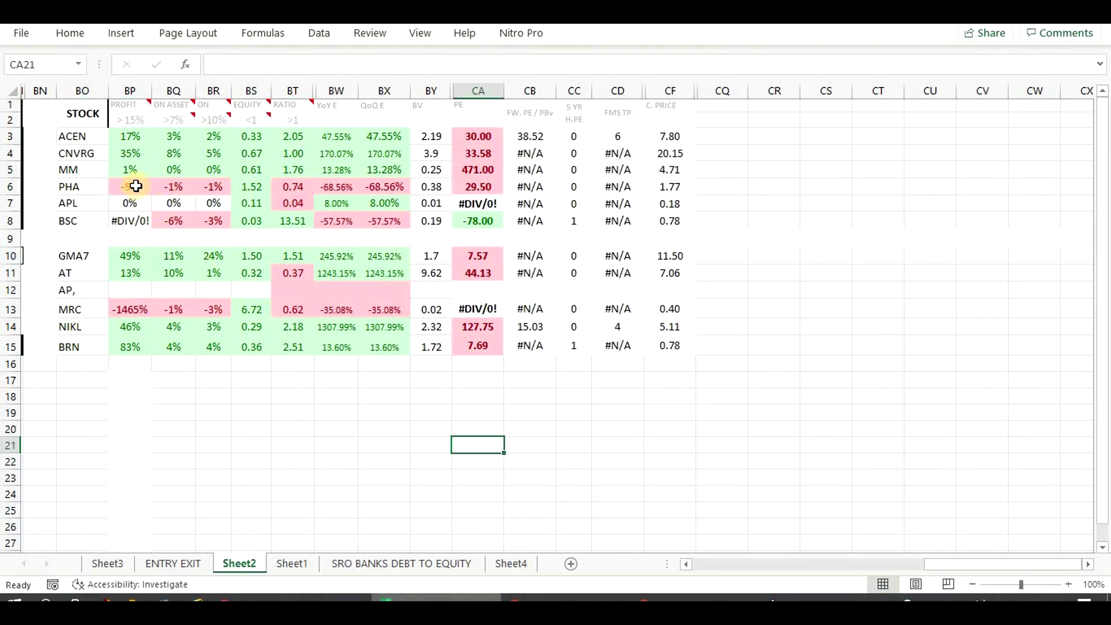
# - Review PHA's profit margin, returns, debt-to-equity, current ratio and year-on-year and quarter-on-quarter earnings growth
pyautogui.moveTo(128, 186); pyautogui.dragTo(218, 186)
pyautogui.click(381, 466)
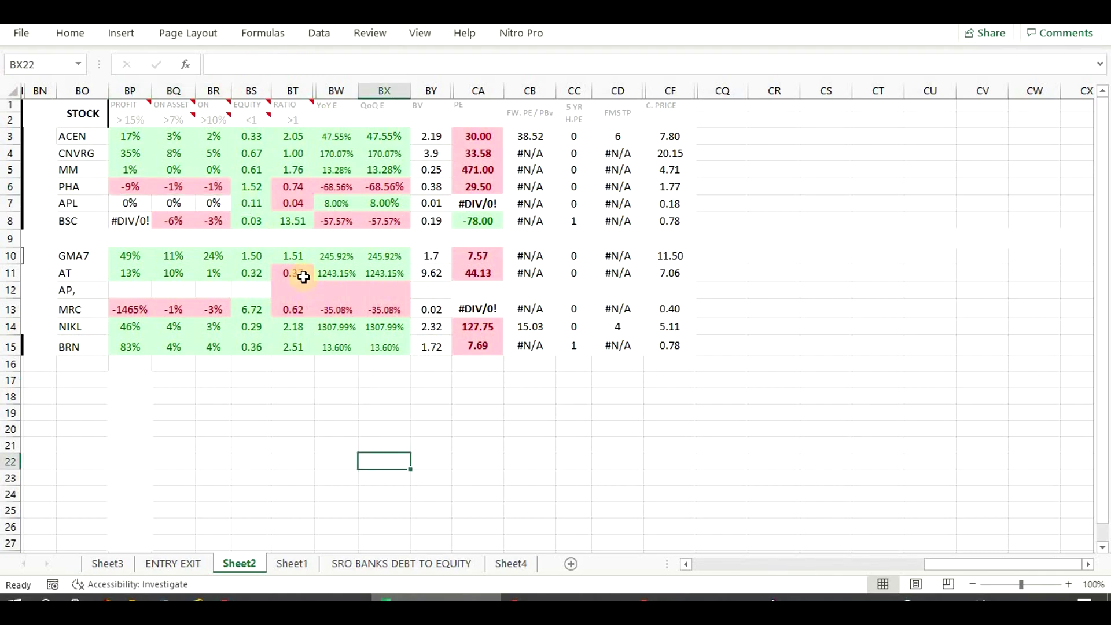
pyautogui.click(259, 188)
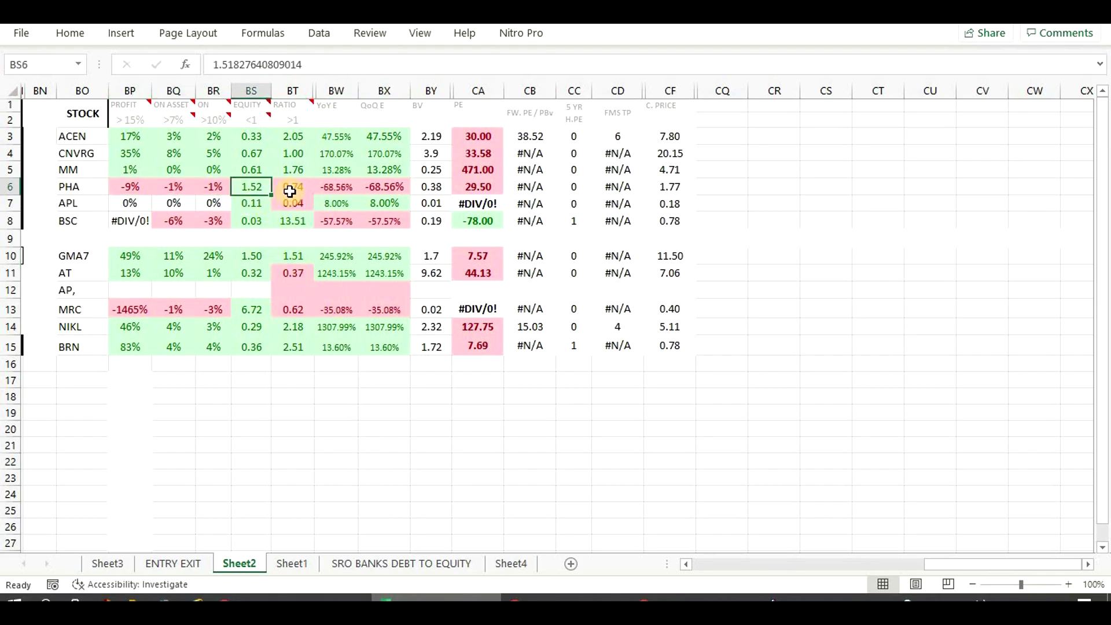
pyautogui.click(291, 190)
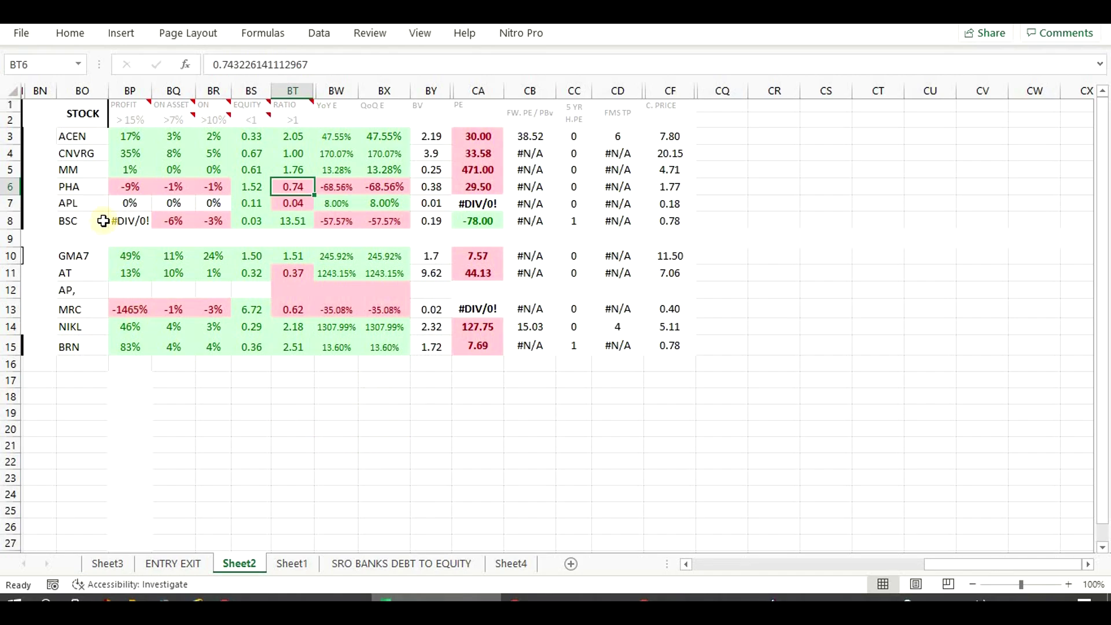
pyautogui.moveTo(112, 188); pyautogui.dragTo(371, 187)
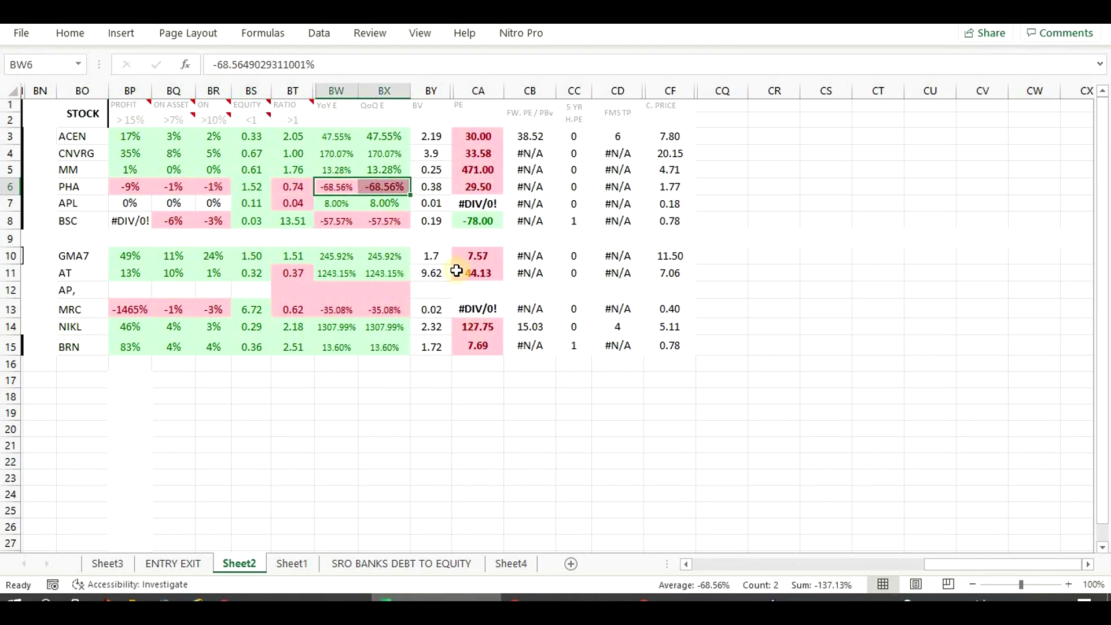
# - Review PHA's PE, book value and current price, and highlight its entire row from BO6 to CR6
pyautogui.click(483, 186)
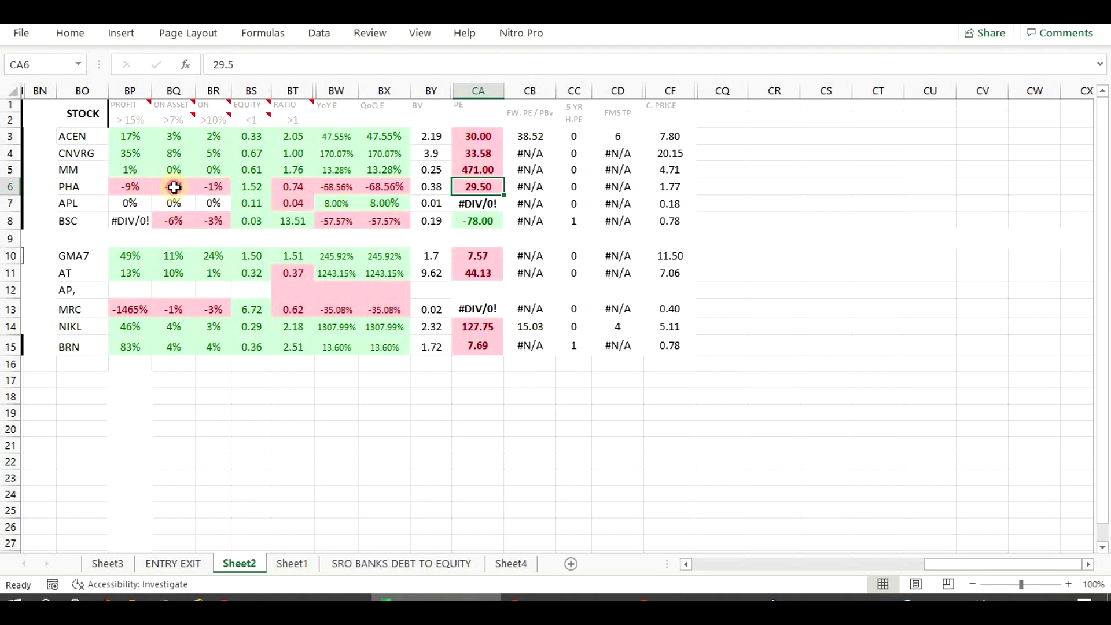
pyautogui.moveTo(130, 187); pyautogui.dragTo(173, 187)
pyautogui.click(478, 186)
pyautogui.click(436, 189)
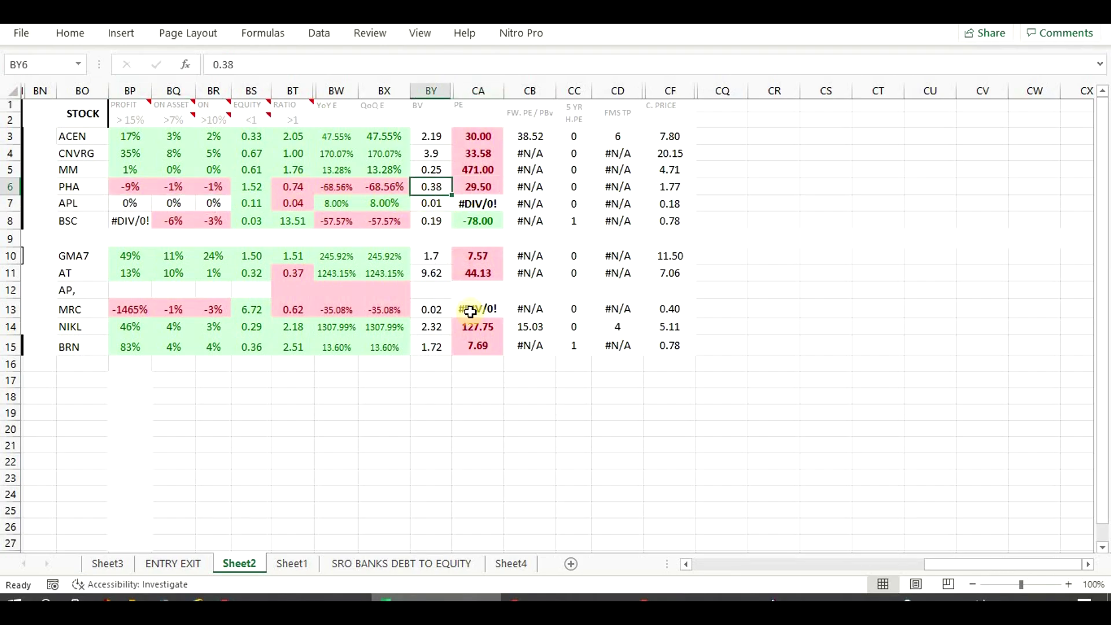
pyautogui.click(667, 185)
pyautogui.moveTo(70, 188); pyautogui.dragTo(787, 187)
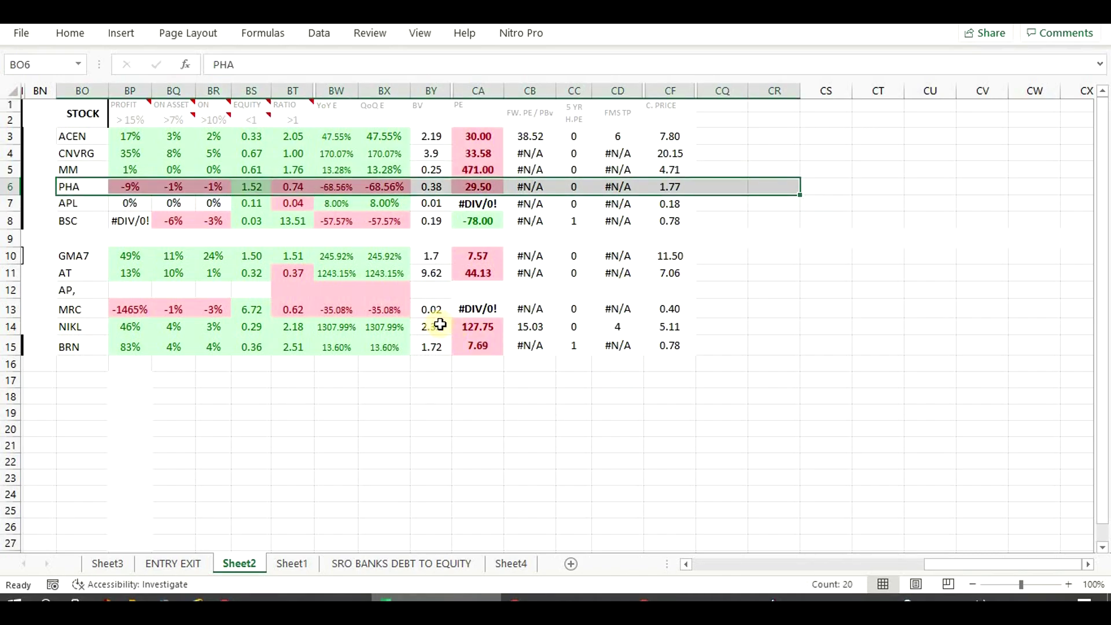
# - Switch to the Investagrams chart in Chrome, load the PHA daily chart and remove all its existing drawings
pyautogui.hotkey('alt', 'Tab')
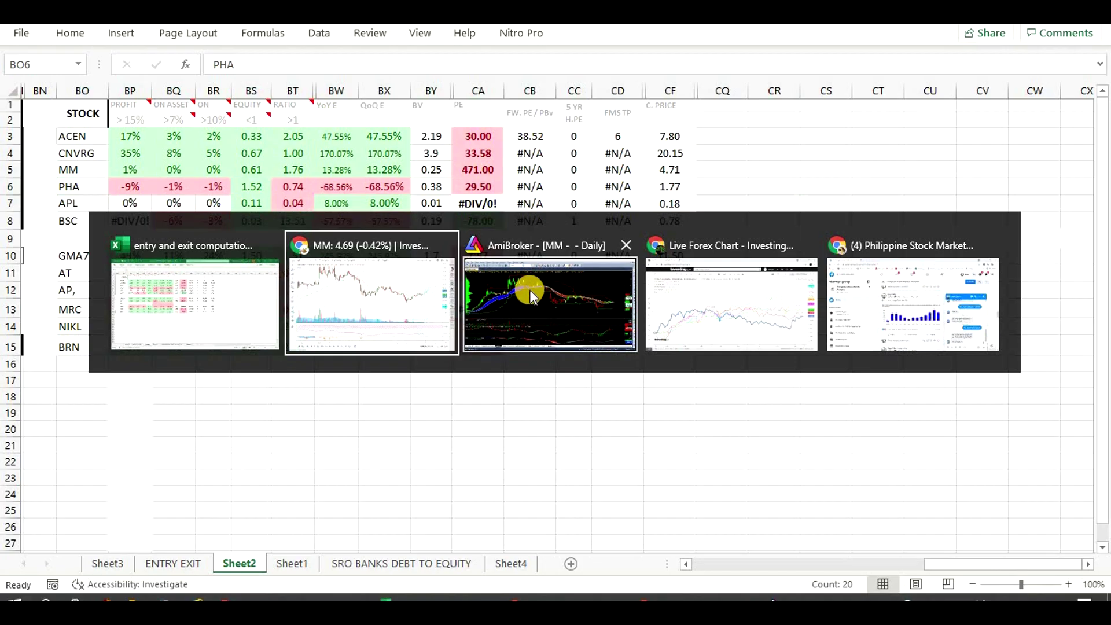
pyautogui.click(440, 300)
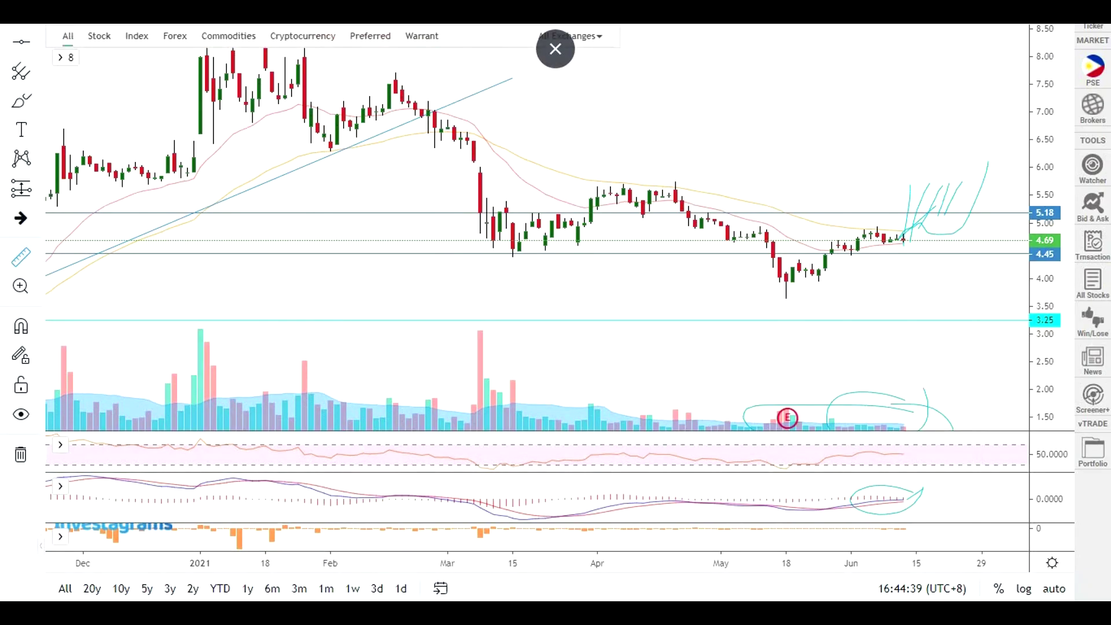
pyautogui.press('Return')
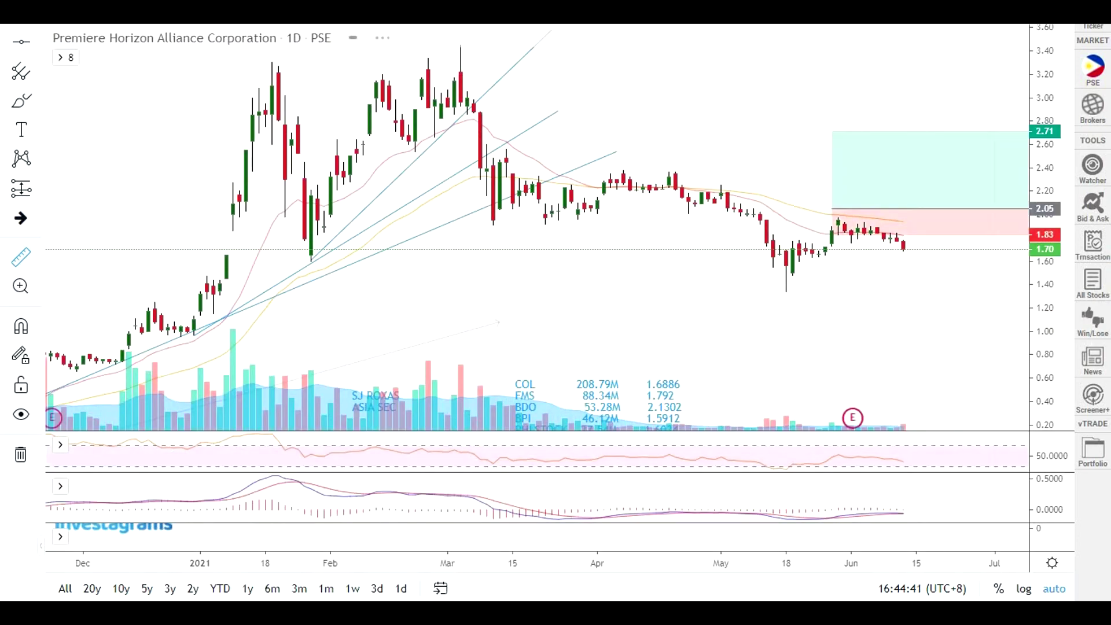
pyautogui.click(19, 454)
# - Place a horizontal price line at 1.34, along the May low on the PHA chart
pyautogui.scroll(-1, 799, 292)
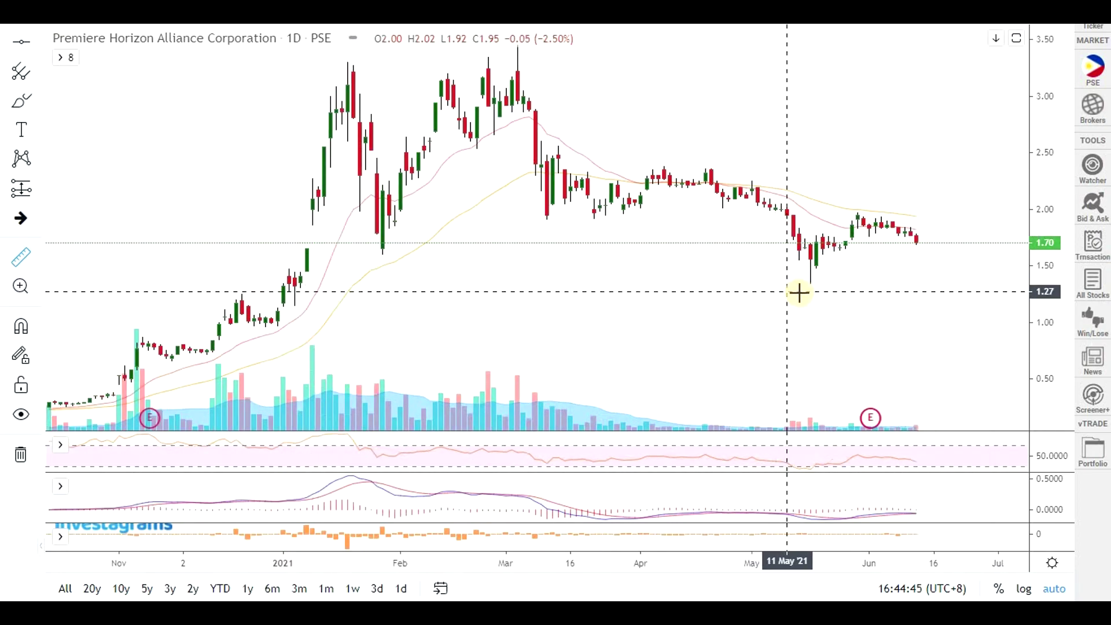
pyautogui.scroll(-2, 799, 293)
pyautogui.moveTo(1051, 247); pyautogui.dragTo(1052, 268)
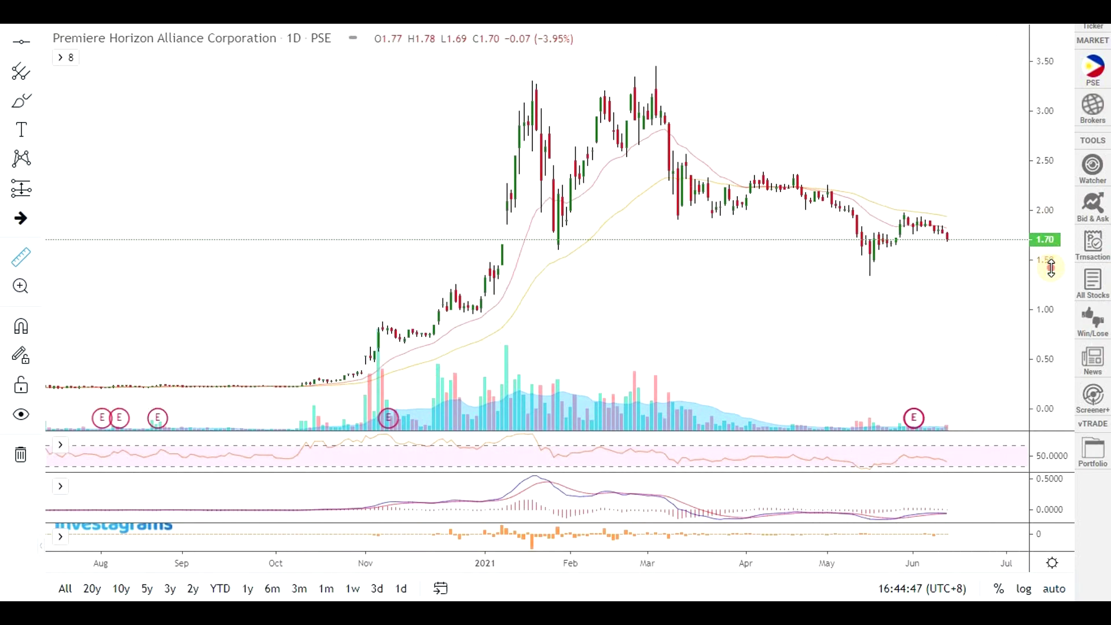
pyautogui.moveTo(949, 310); pyautogui.dragTo(918, 323)
pyautogui.click(29, 78)
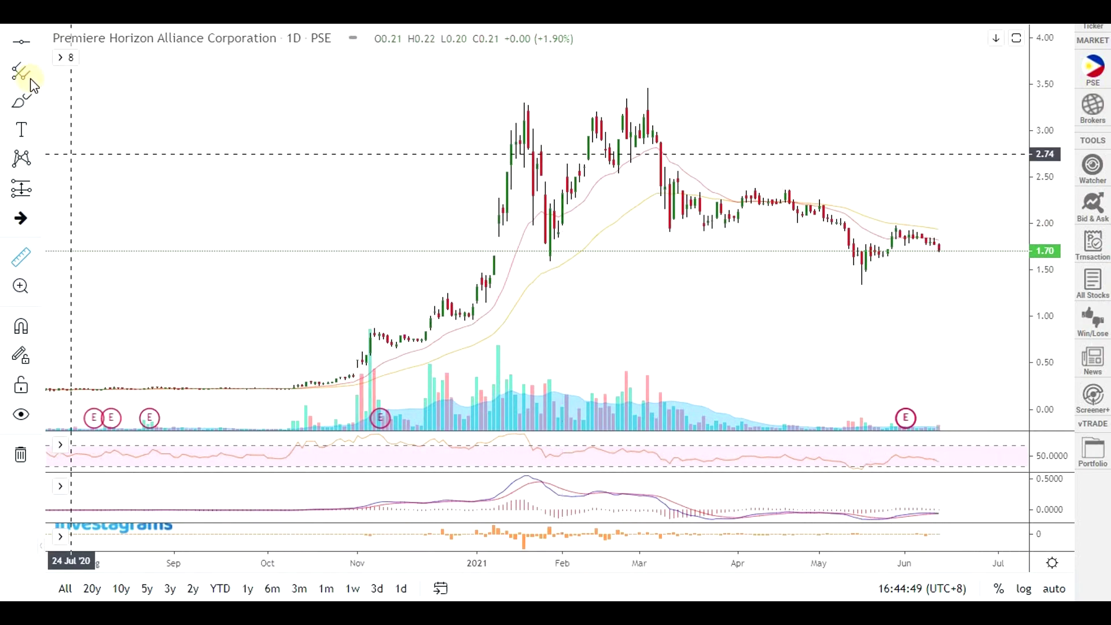
pyautogui.click(23, 46)
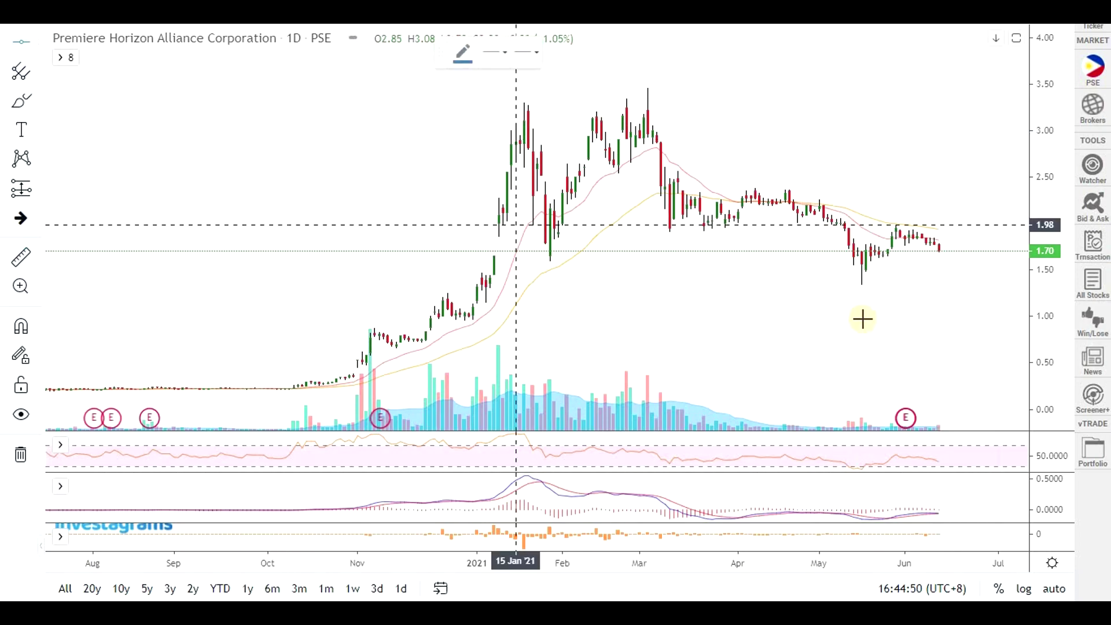
pyautogui.click(914, 284)
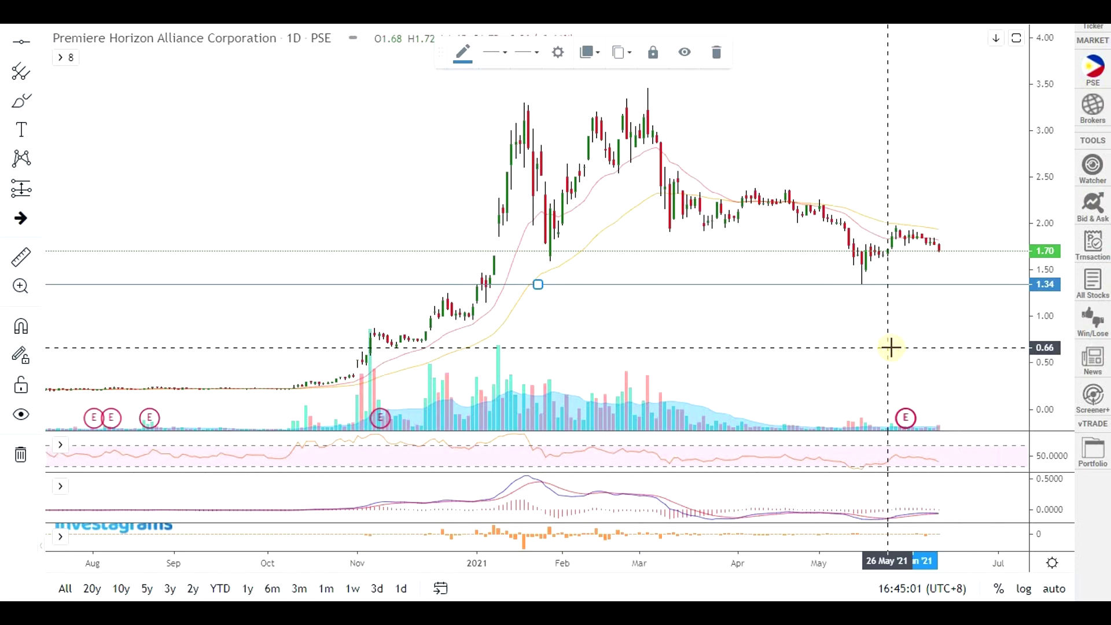
# - Examine PHA's price action from the early 2021 peaks to the latest candle against the 1.34 line
pyautogui.scroll(2, 895, 347)
pyautogui.scroll(3, 894, 347)
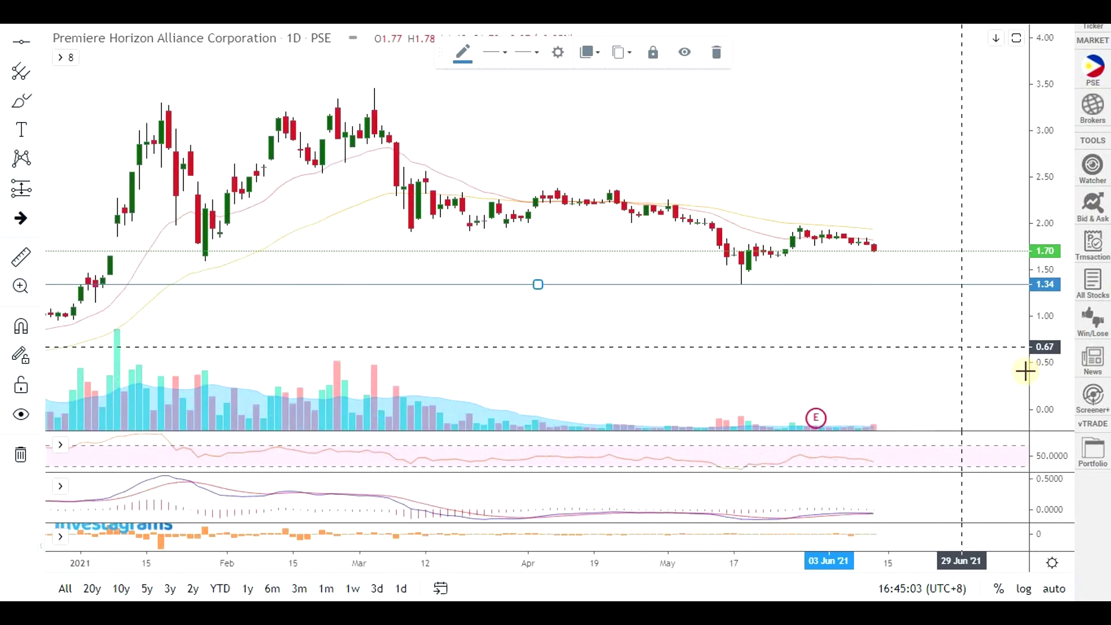
pyautogui.scroll(-3, 1002, 293)
pyautogui.moveTo(1042, 243); pyautogui.dragTo(1044, 137)
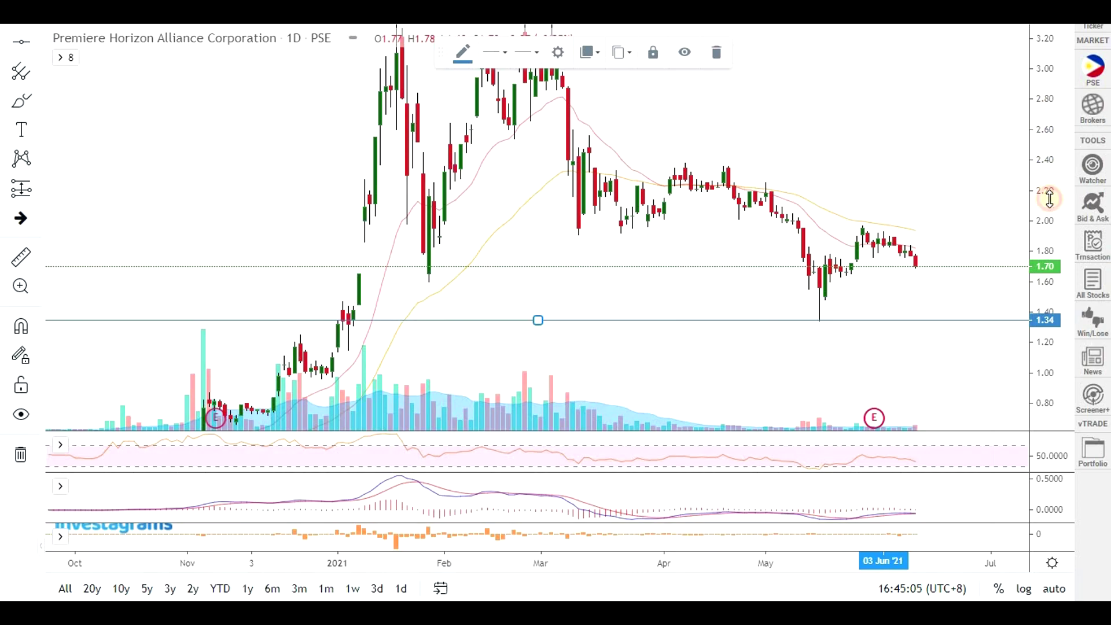
pyautogui.moveTo(1050, 197); pyautogui.dragTo(1049, 263)
pyautogui.scroll(-3, 937, 330)
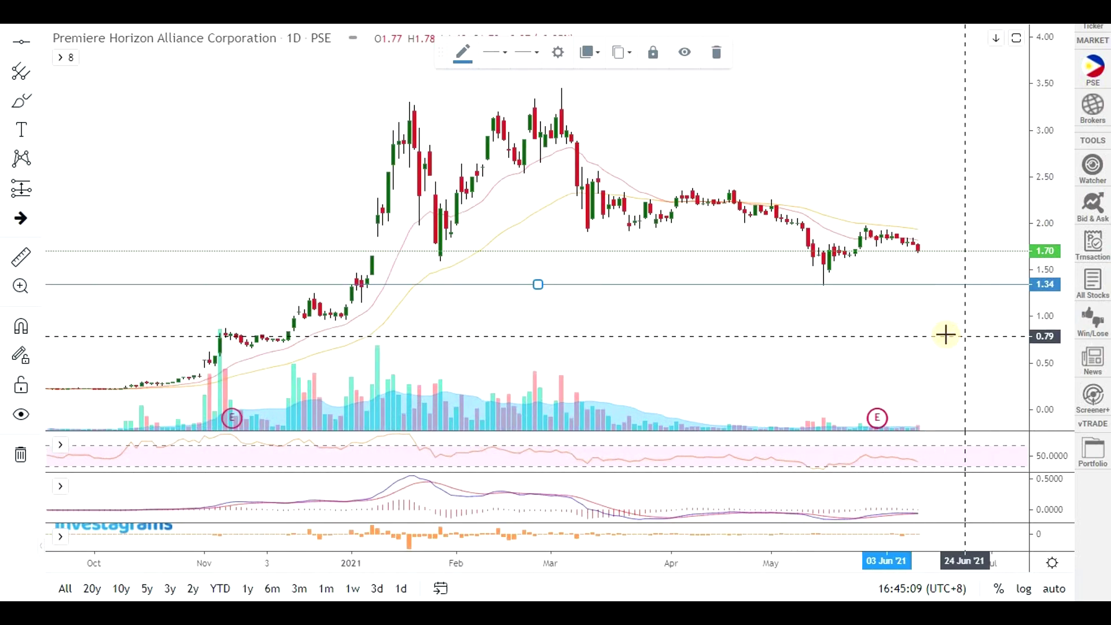
pyautogui.scroll(2, 951, 331)
pyautogui.scroll(-2, 943, 334)
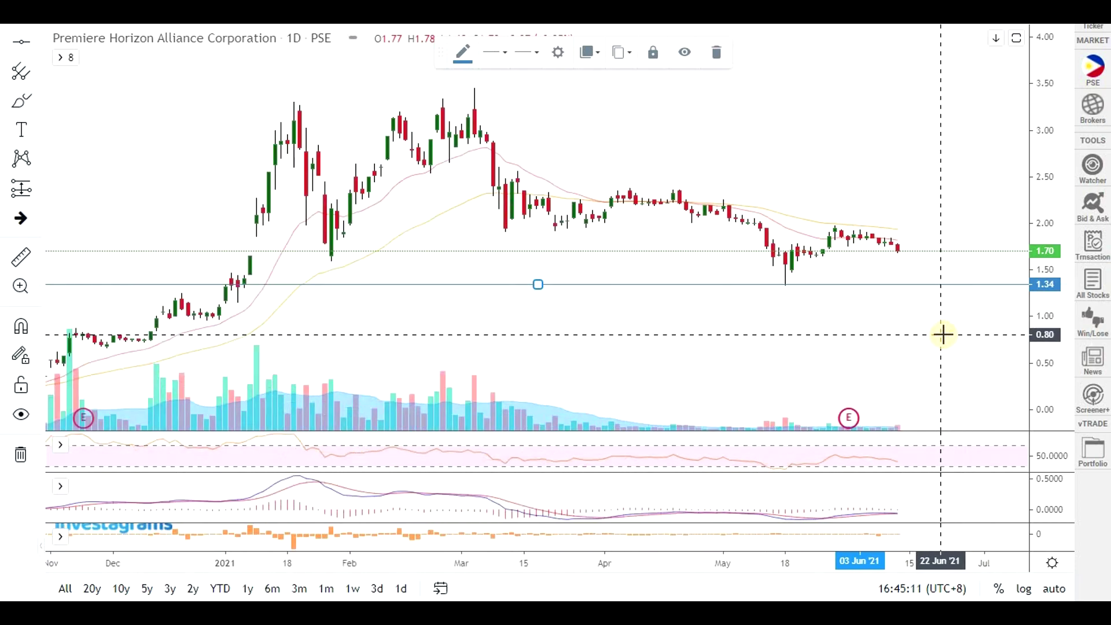
pyautogui.scroll(3, 943, 334)
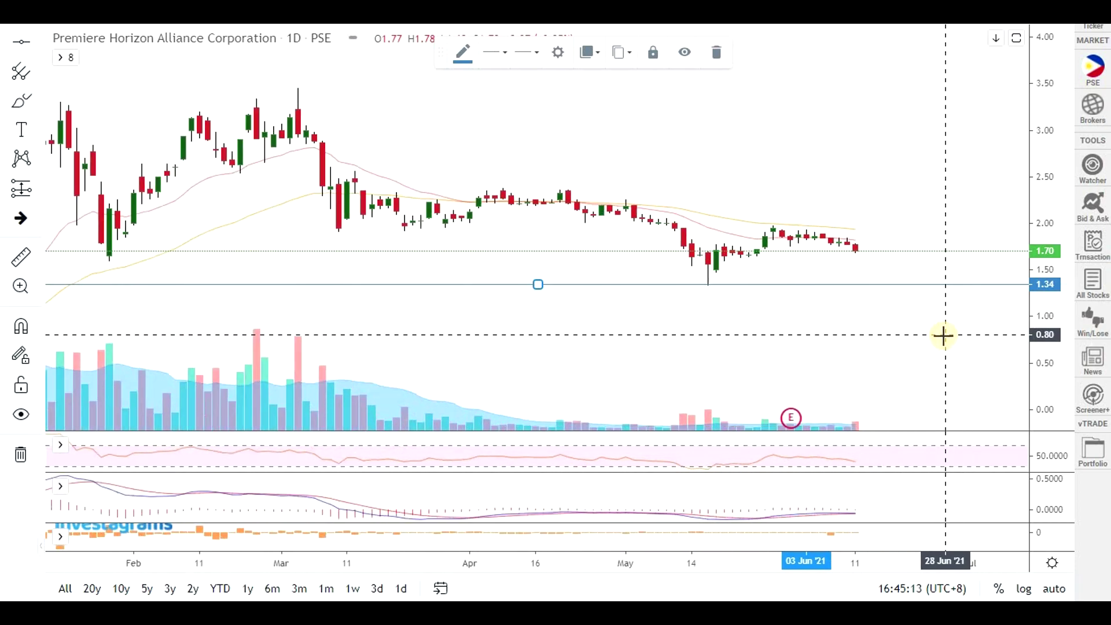
pyautogui.scroll(-1, 943, 336)
pyautogui.scroll(1, 937, 345)
pyautogui.scroll(2, 937, 345)
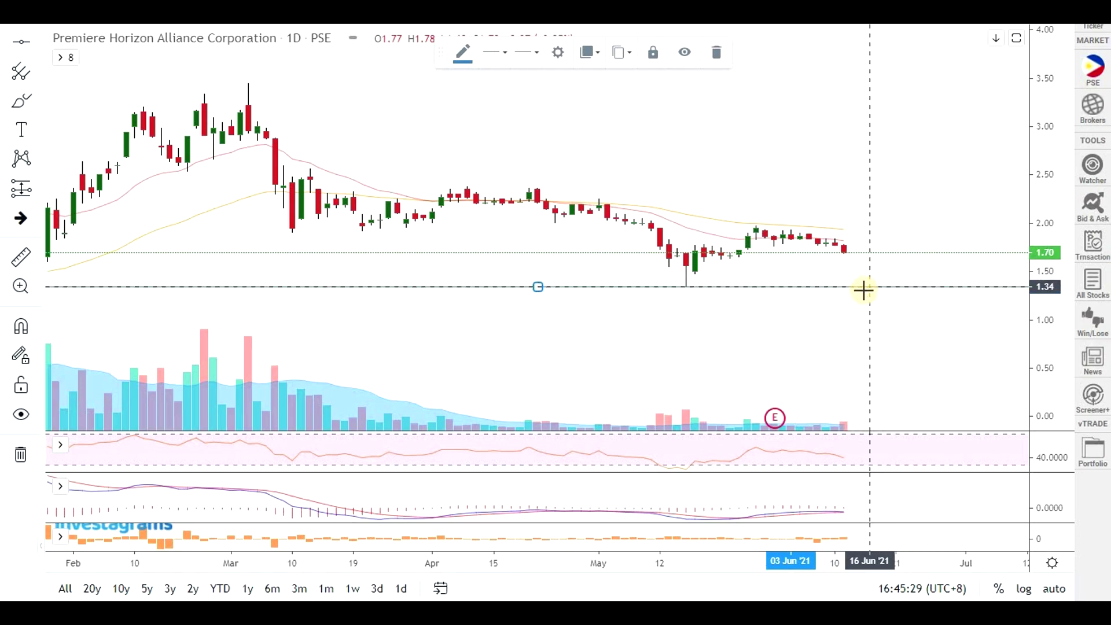
# - Place a second horizontal price line at 1.49, between the latest candle and the May low
pyautogui.scroll(-1, 905, 352)
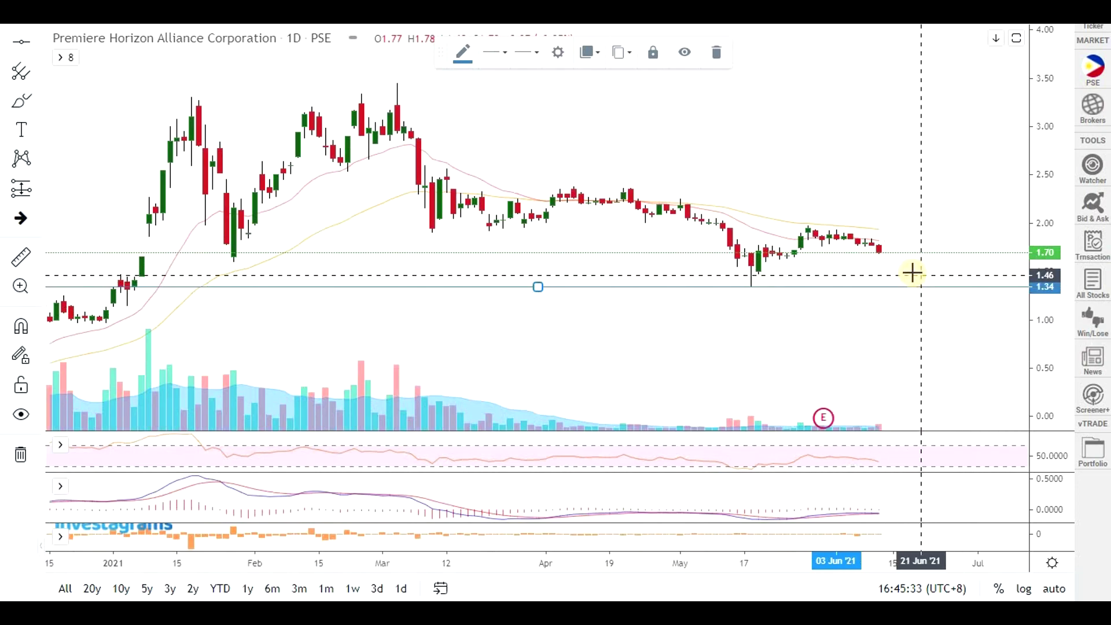
pyautogui.click(22, 44)
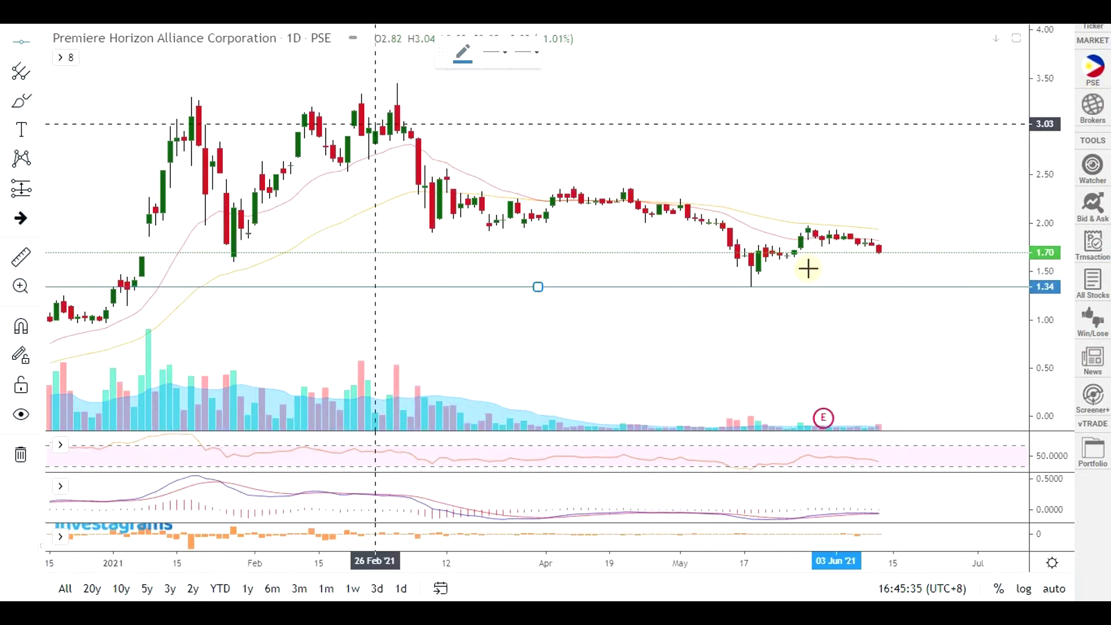
pyautogui.click(817, 272)
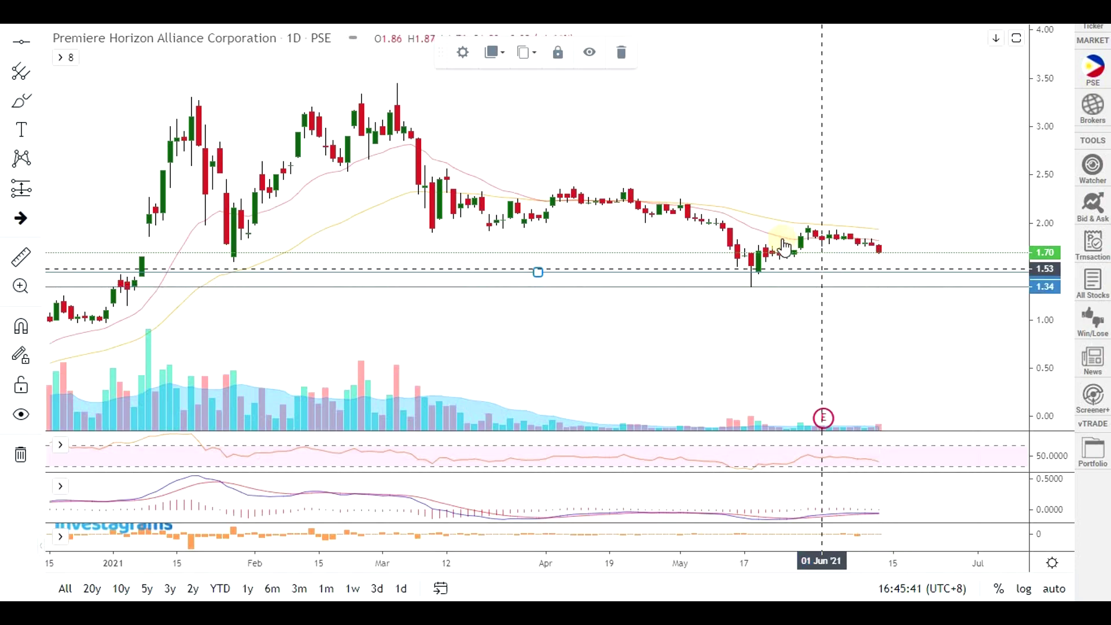
# - Examine PHA's latest candles against the 1.49 and 1.34 lines, along with the recent volume and MACD
pyautogui.scroll(-2, 868, 313)
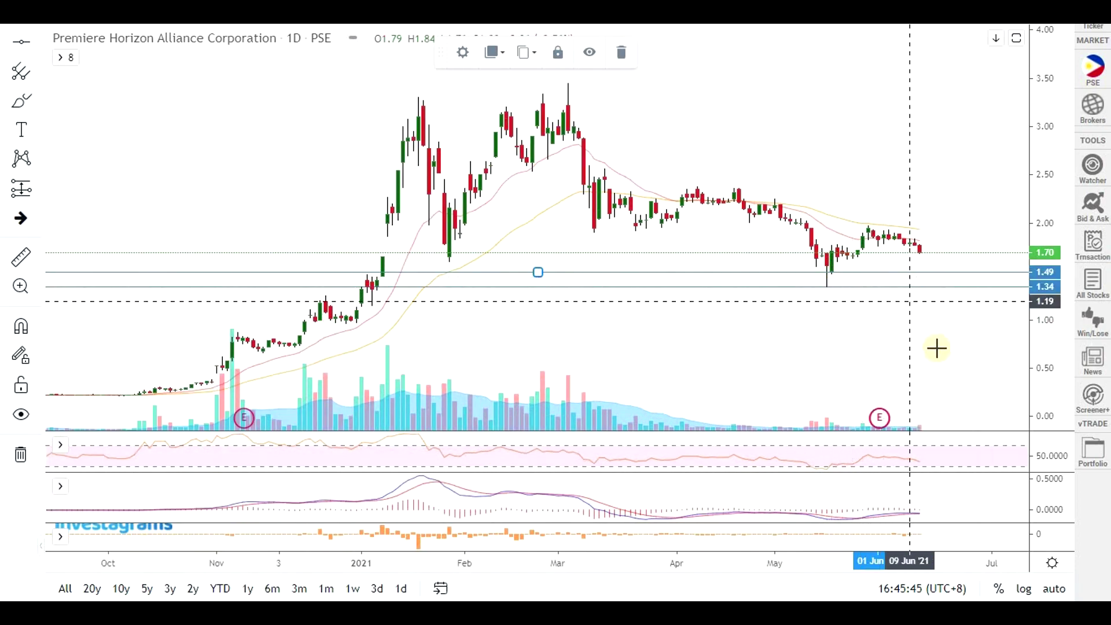
pyautogui.scroll(2, 920, 370)
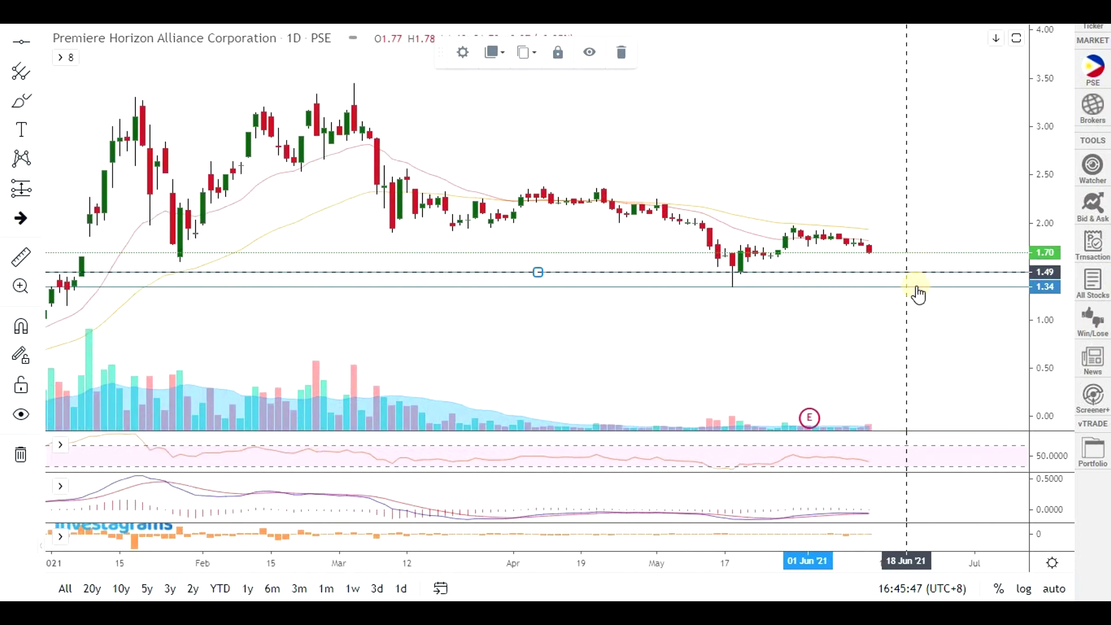
pyautogui.scroll(-2, 918, 295)
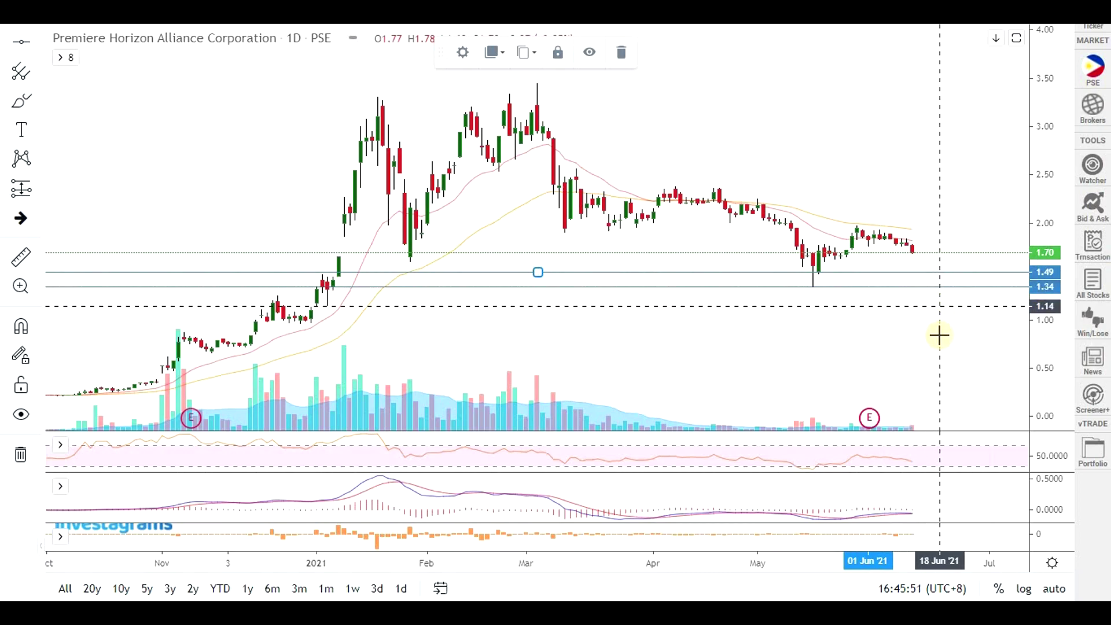
pyautogui.scroll(2, 937, 353)
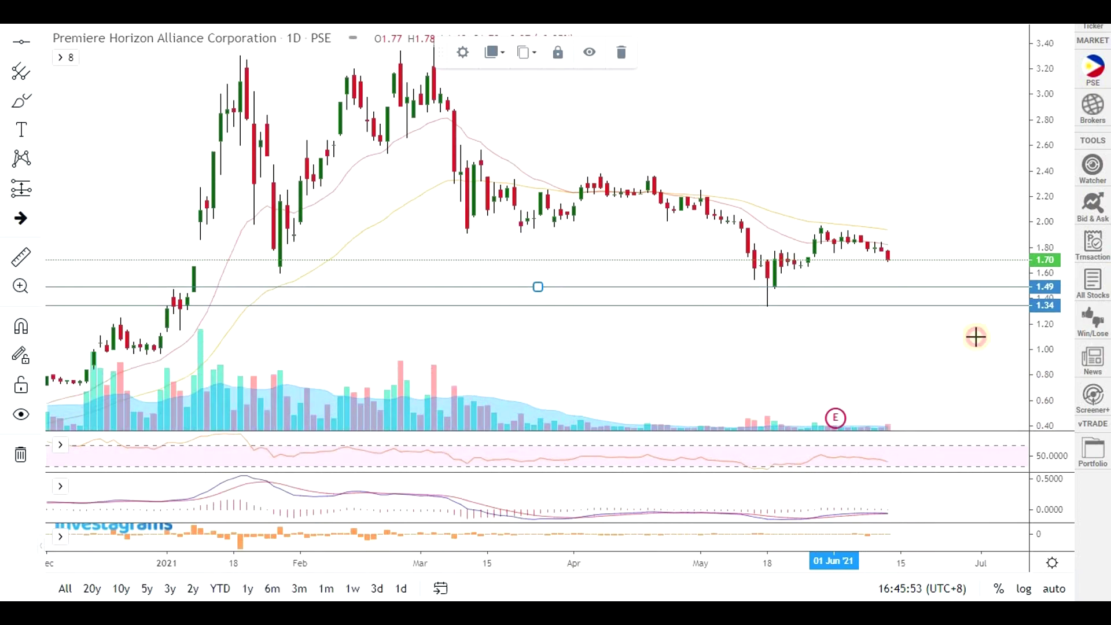
pyautogui.scroll(2, 970, 337)
pyautogui.scroll(1, 844, 525)
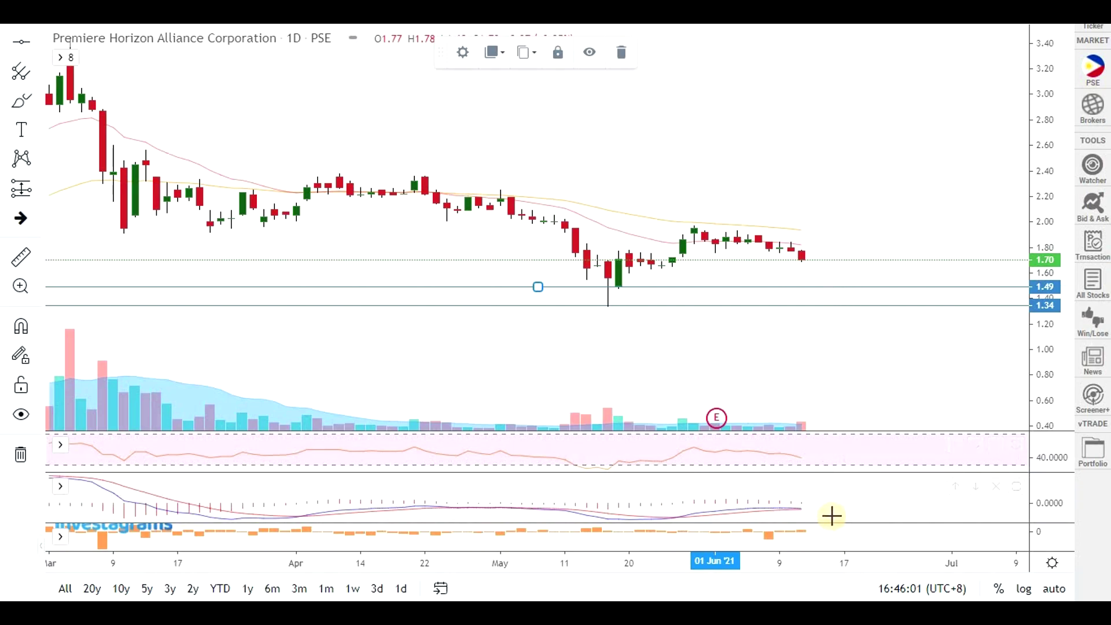
pyautogui.scroll(-3, 860, 504)
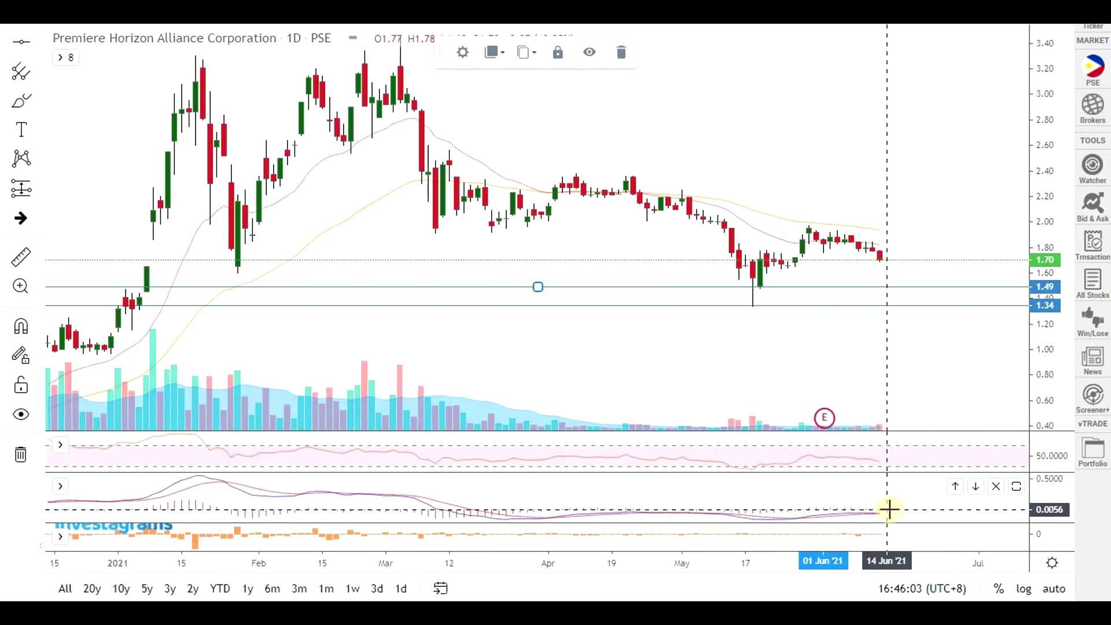
pyautogui.scroll(2, 868, 475)
pyautogui.scroll(1, 838, 456)
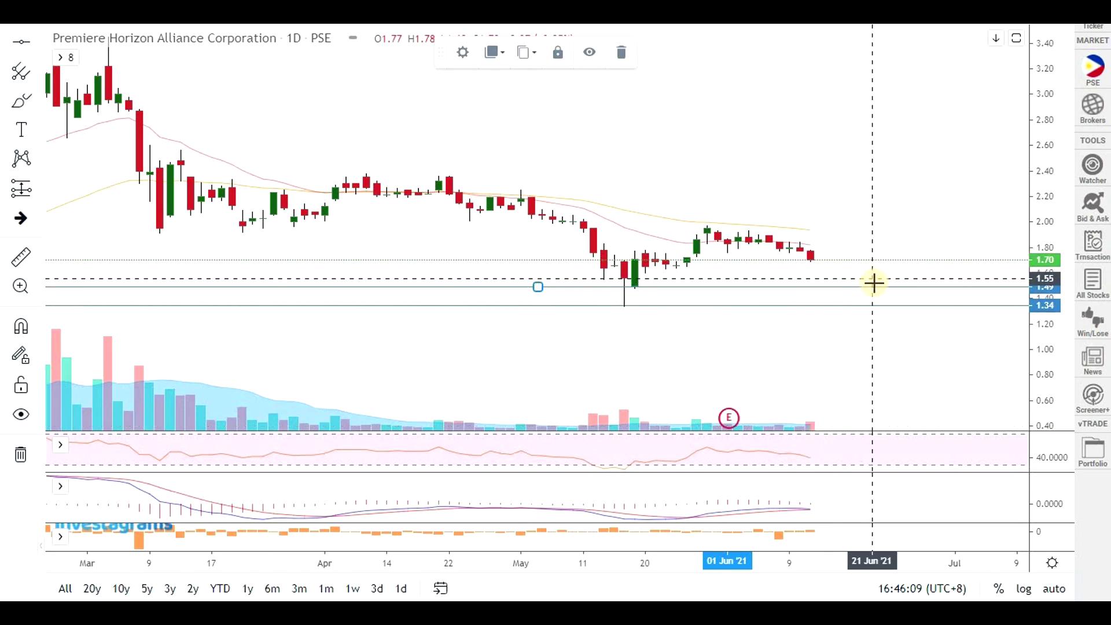
# - Switch to AmiBroker and load the PHA daily chart on the swing sheet
pyautogui.scroll(-5, 706, 313)
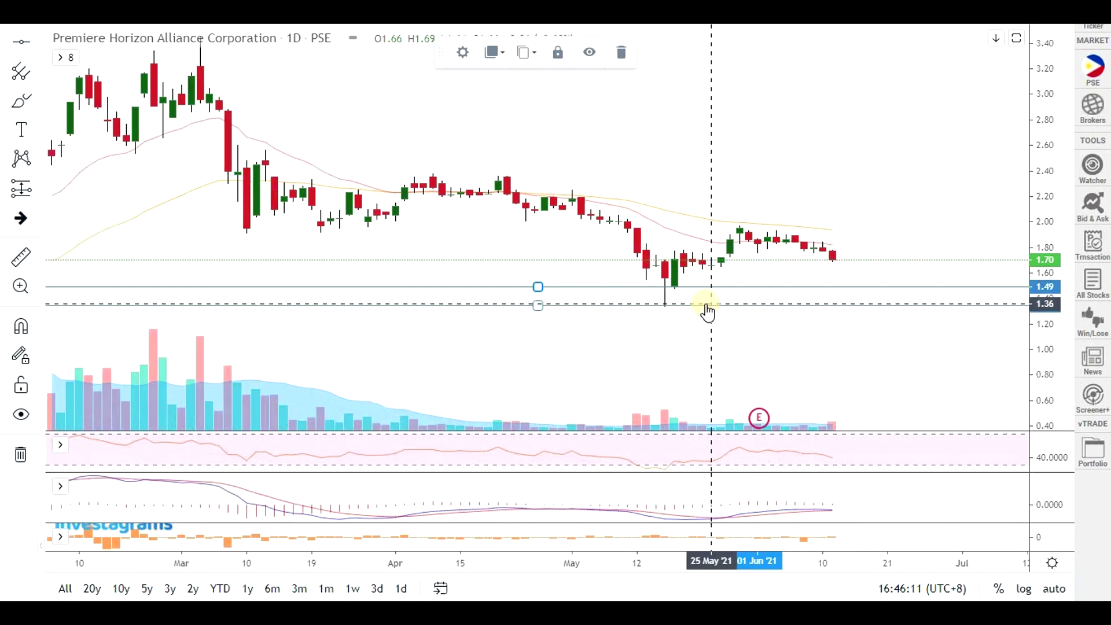
pyautogui.hotkey('alt', 'Tab')
pyautogui.hotkey('alt', 'Tab')
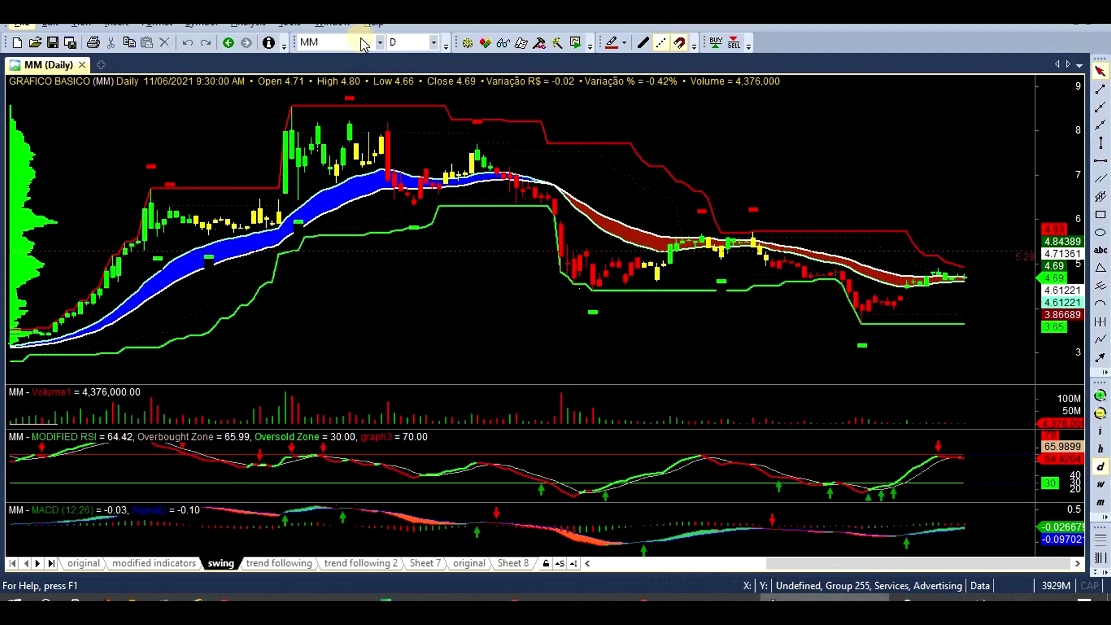
pyautogui.click(359, 40)
pyautogui.write('pha')
pyautogui.press('Return')
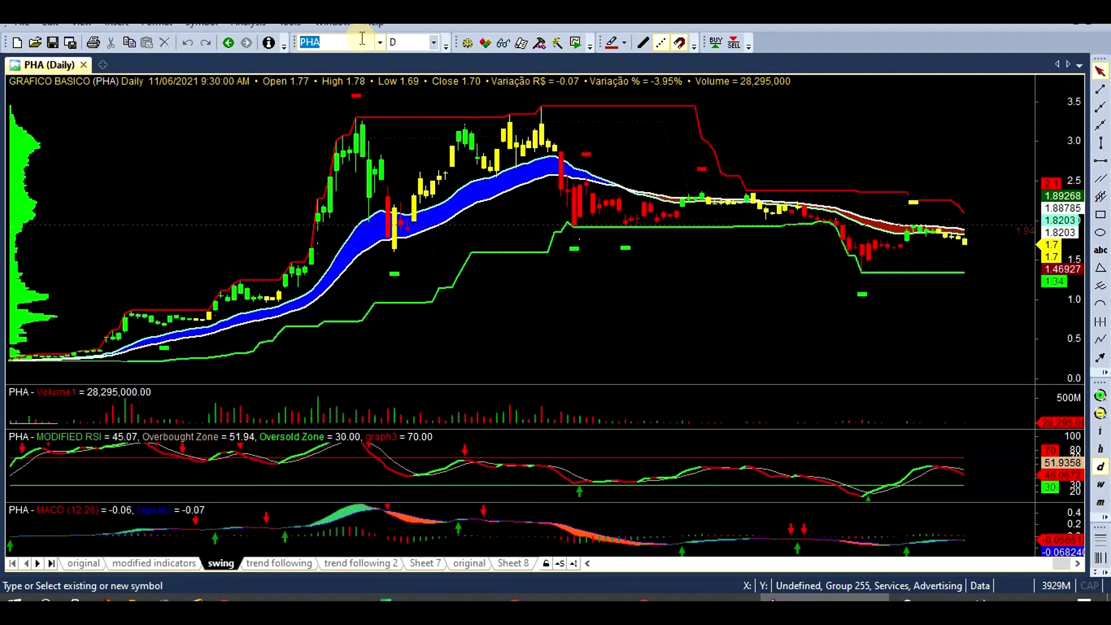
# - Inspect PHA's swing signals at the May low and the 28/05/2021 candle, then clear the selected-date line
pyautogui.click(865, 300)
pyautogui.click(914, 199)
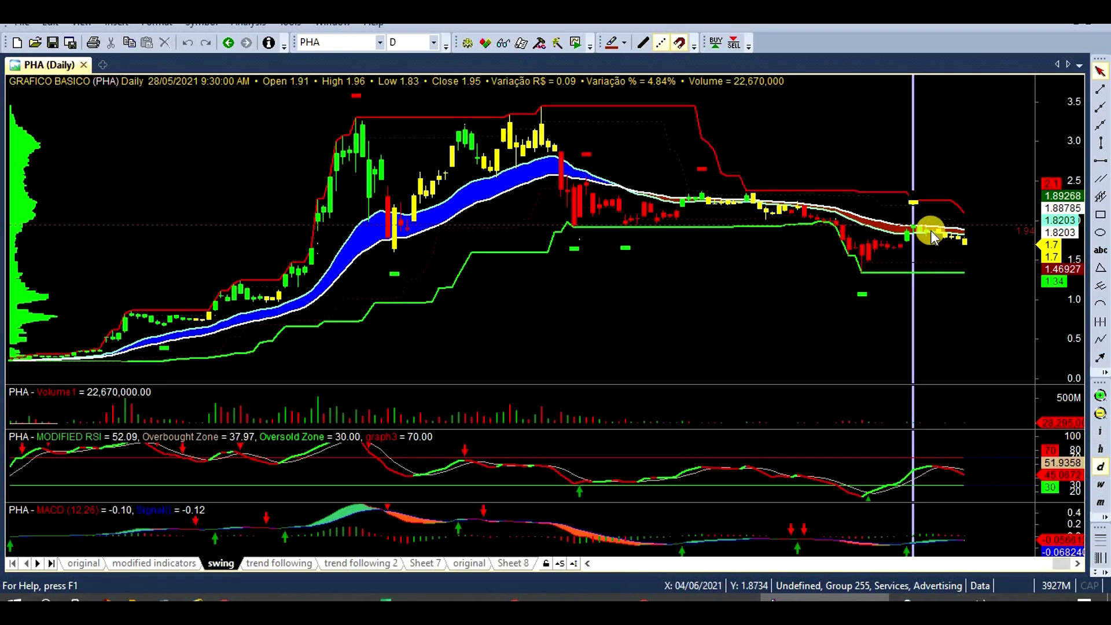
pyautogui.moveTo(933, 234)
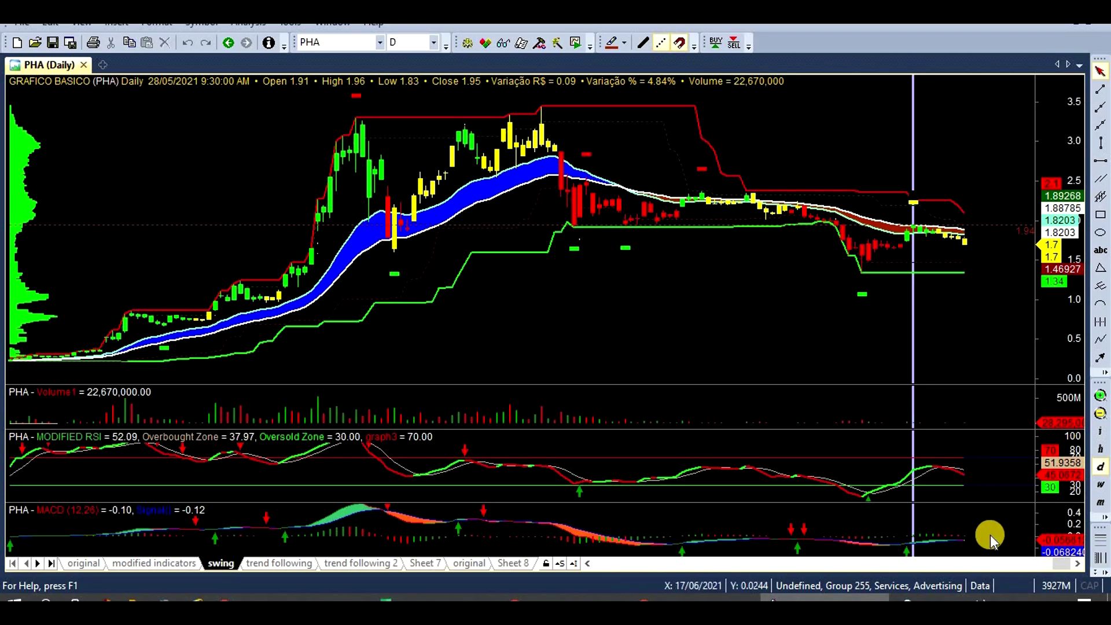
pyautogui.press('Escape')
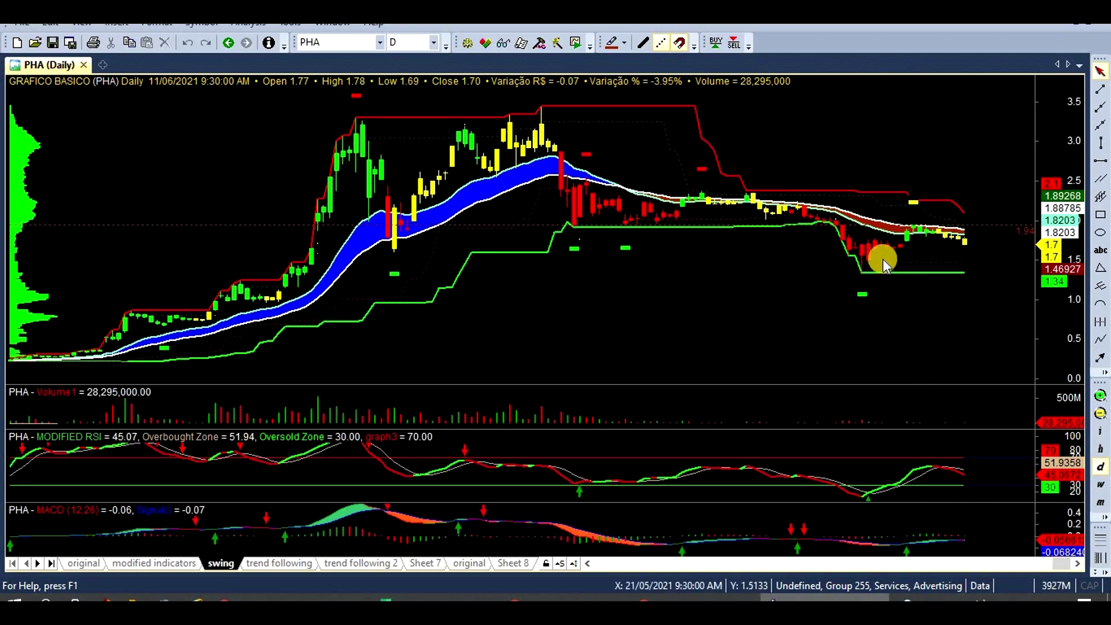
# - Switch to the HYBRID Analytics YouTube community page and read the posts up to the next monthly learning session date poll
pyautogui.hotkey('alt', 'Tab')
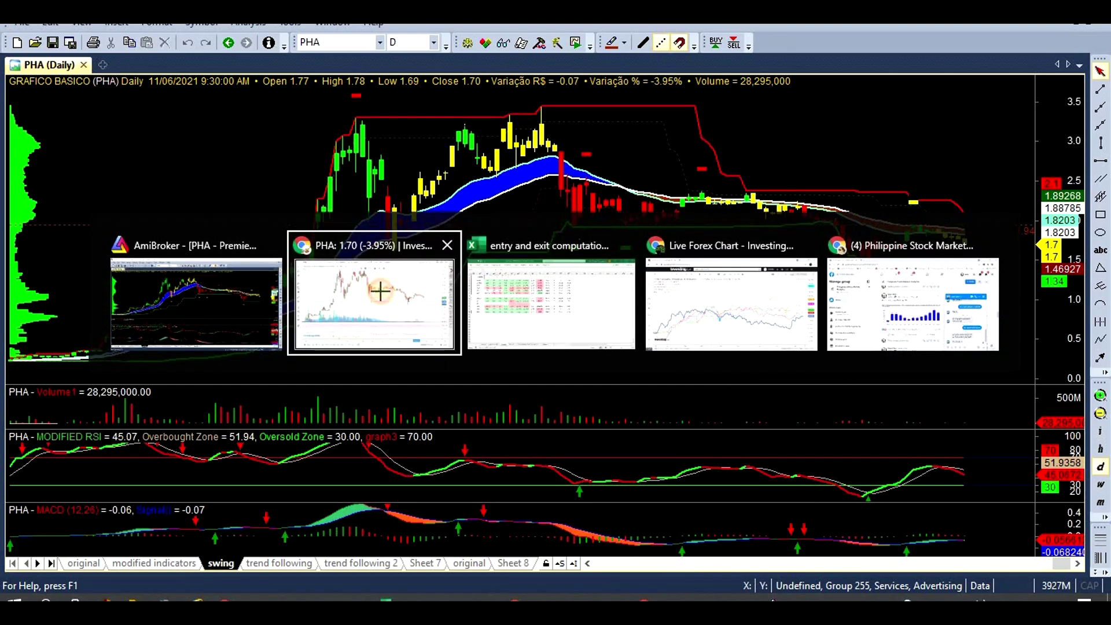
pyautogui.click(382, 299)
pyautogui.hotkey('alt', 'Tab')
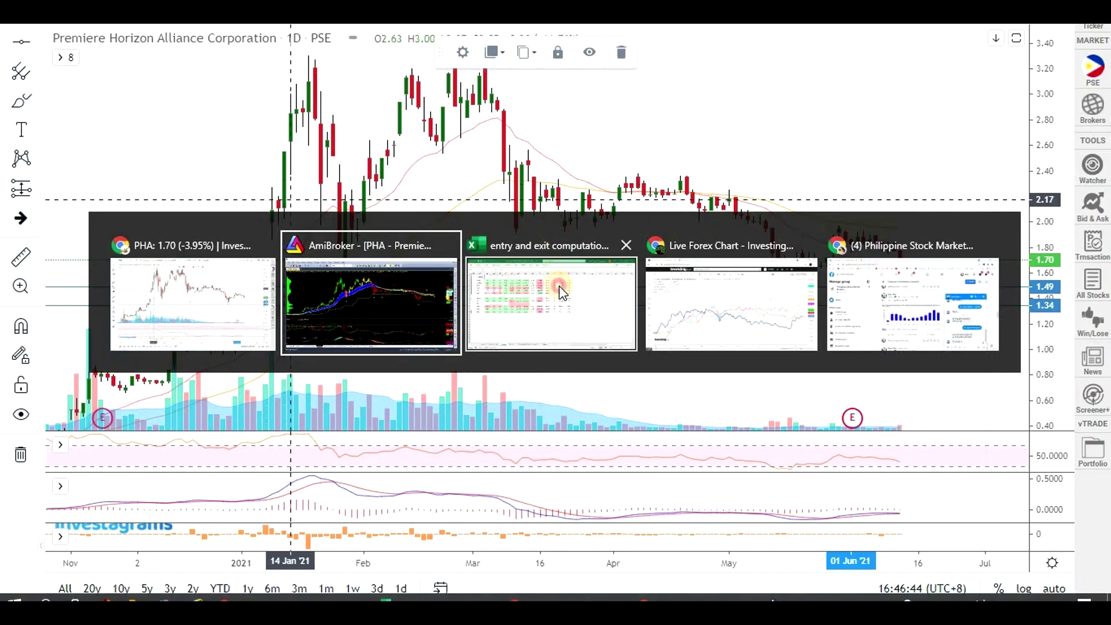
pyautogui.click(86, 204)
pyautogui.hotkey('alt', 'Tab')
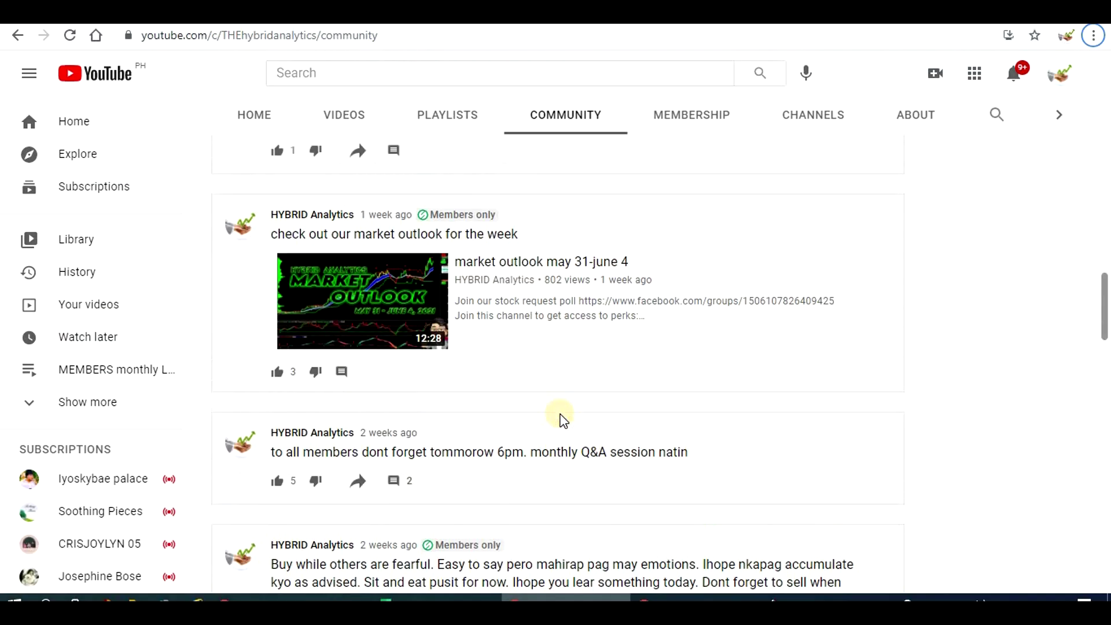
pyautogui.scroll(5, 557, 440)
pyautogui.scroll(2, 560, 417)
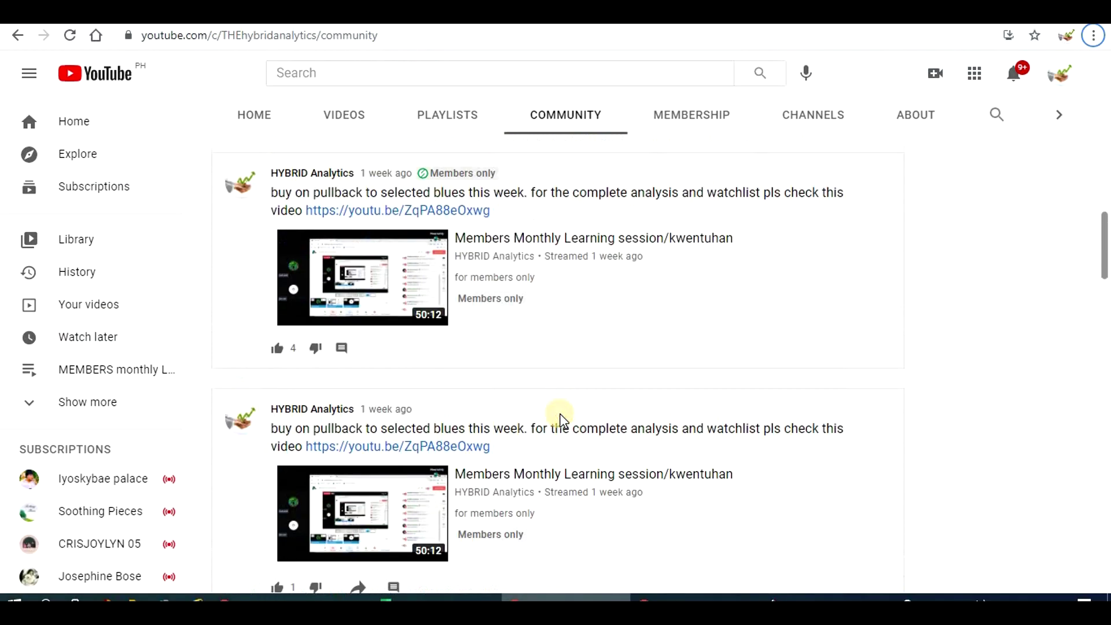
pyautogui.scroll(2, 561, 418)
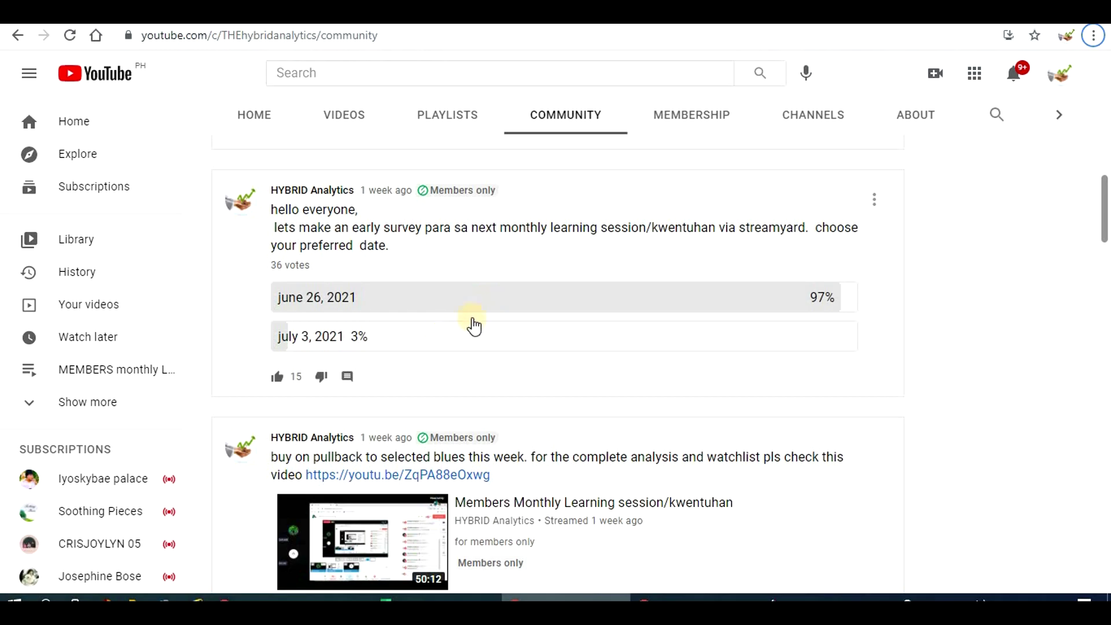
pyautogui.scroll(1, 451, 148)
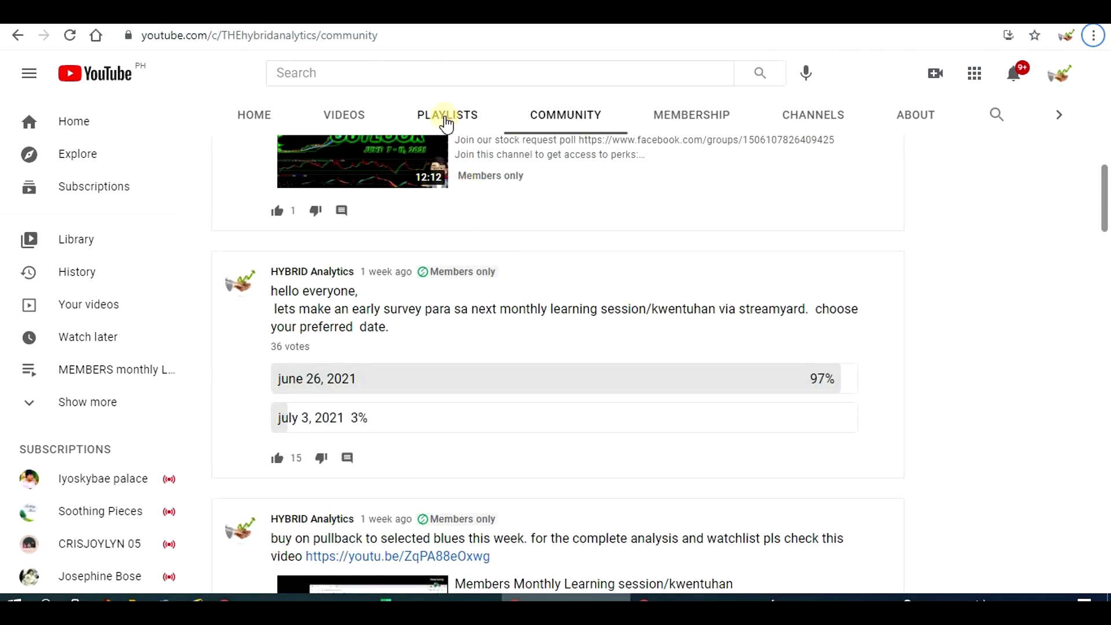
# - Open the HYBRID Analytics channel's playlists and look over the created ones
pyautogui.click(446, 118)
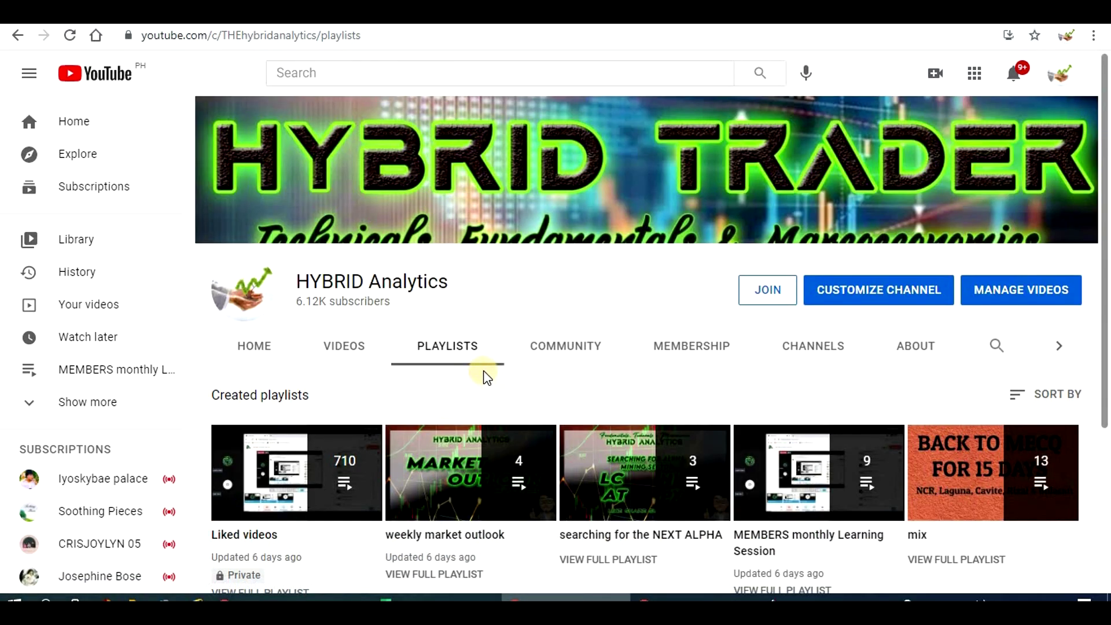
pyautogui.scroll(-4, 486, 377)
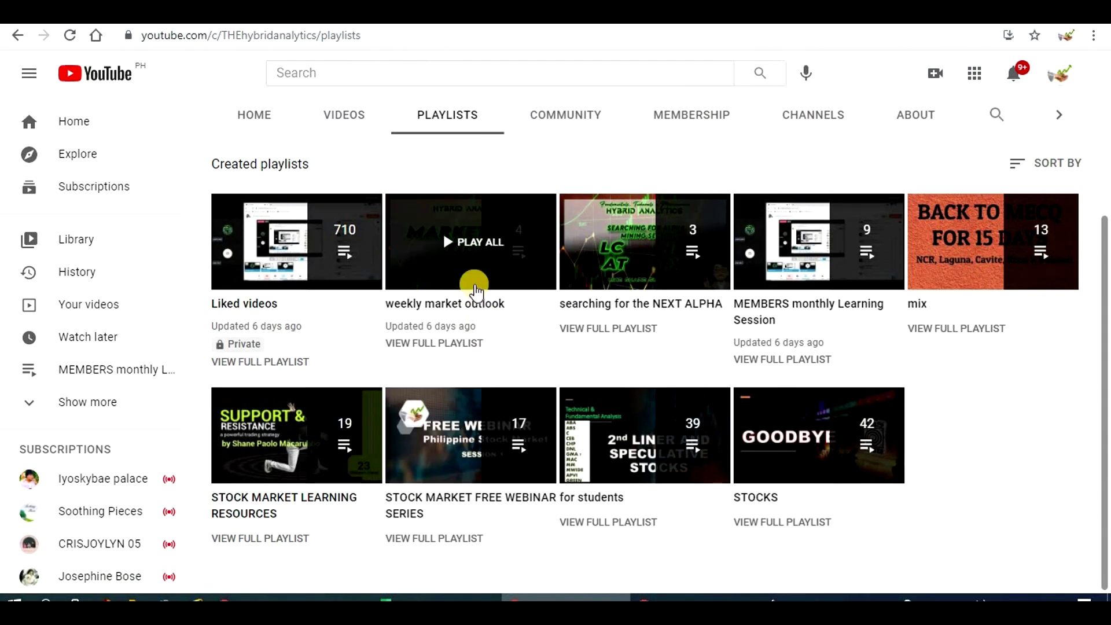
pyautogui.click(415, 281)
pyautogui.click(17, 34)
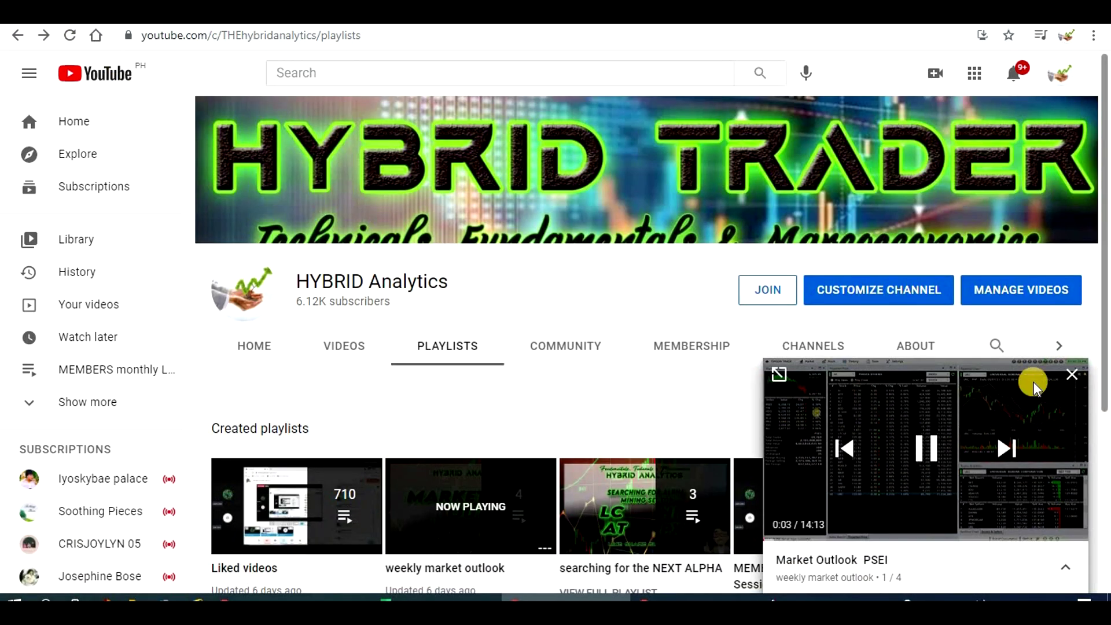
pyautogui.click(1072, 375)
# - Open the full weekly market outlook playlist, then return to the channel's playlist overview
pyautogui.scroll(-2, 578, 452)
pyautogui.scroll(-2, 562, 477)
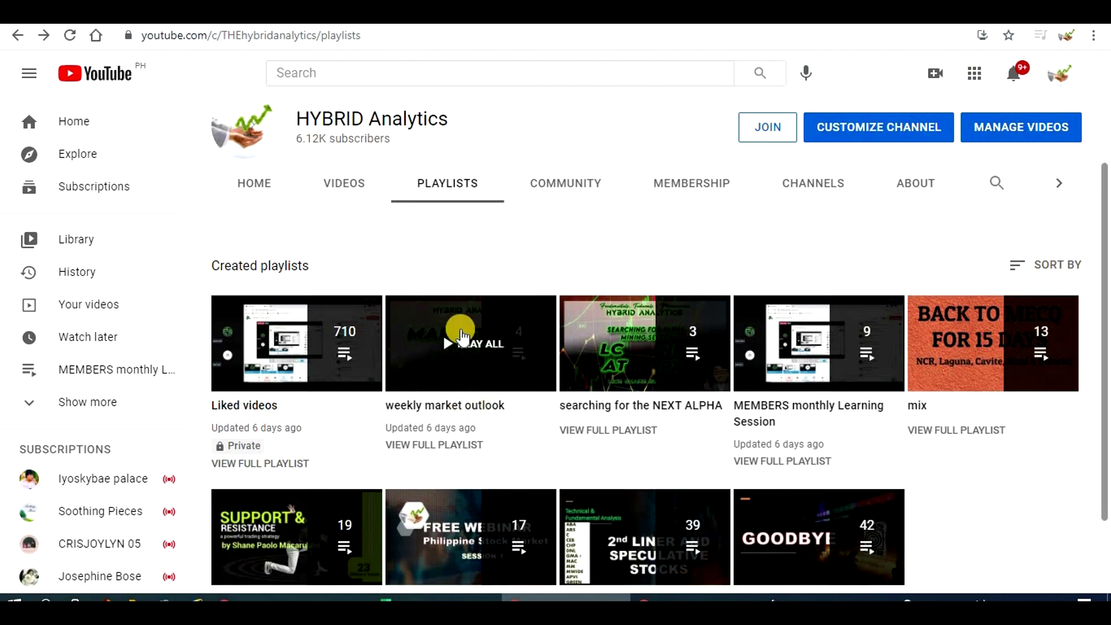
pyautogui.click(463, 445)
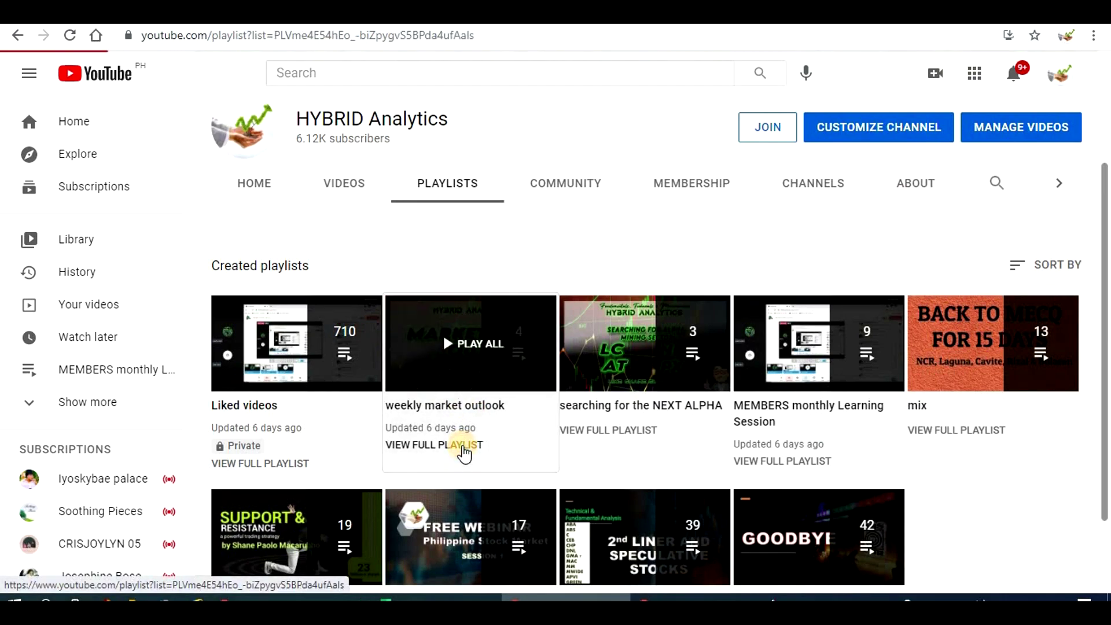
pyautogui.click(14, 36)
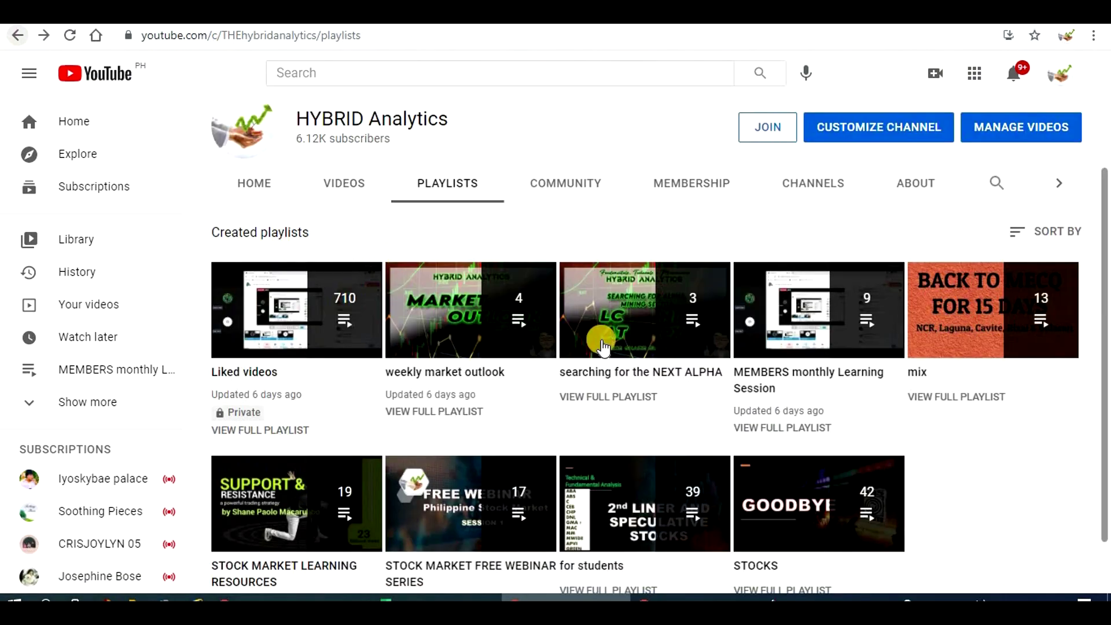
pyautogui.scroll(-1, 696, 451)
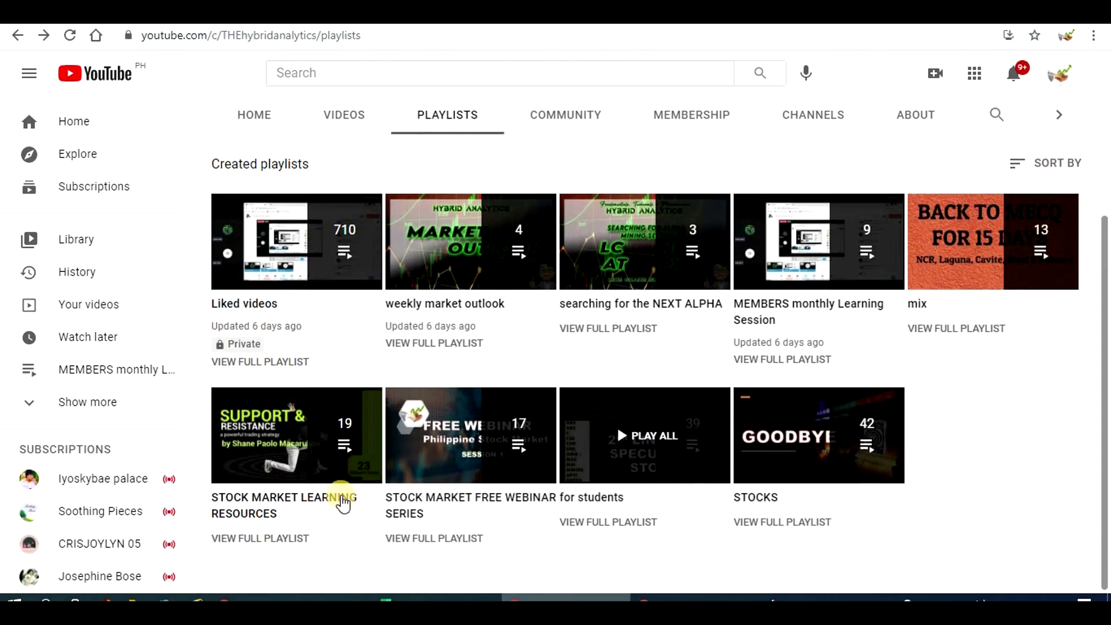
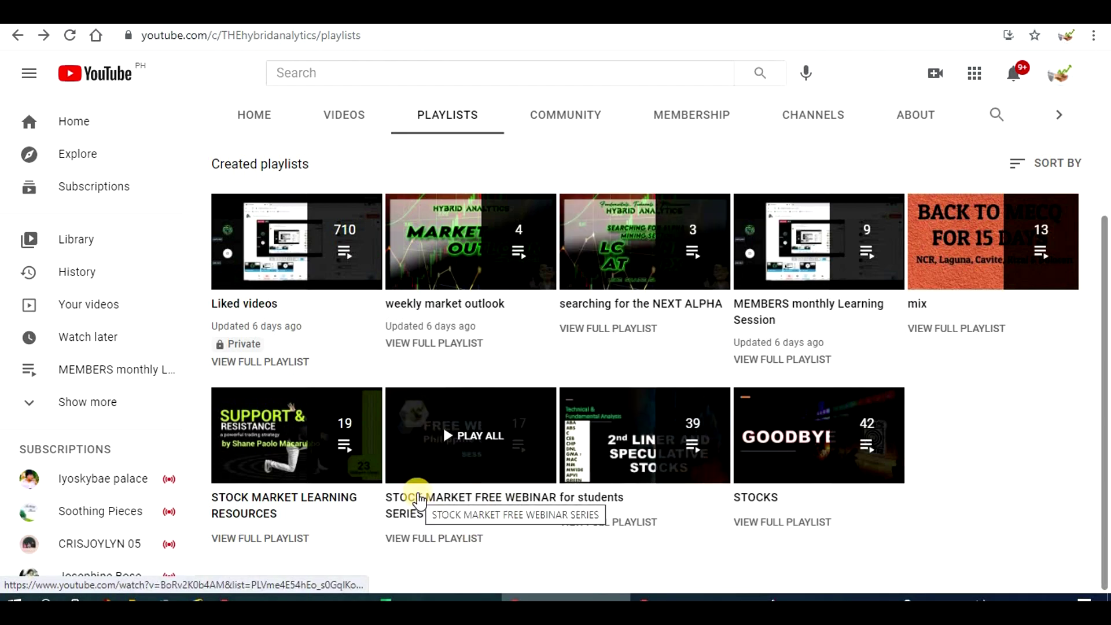
# - Look through the full STOCK MARKET FREE WEBINAR SERIES playlist and return to the playlist overview
pyautogui.click(437, 540)
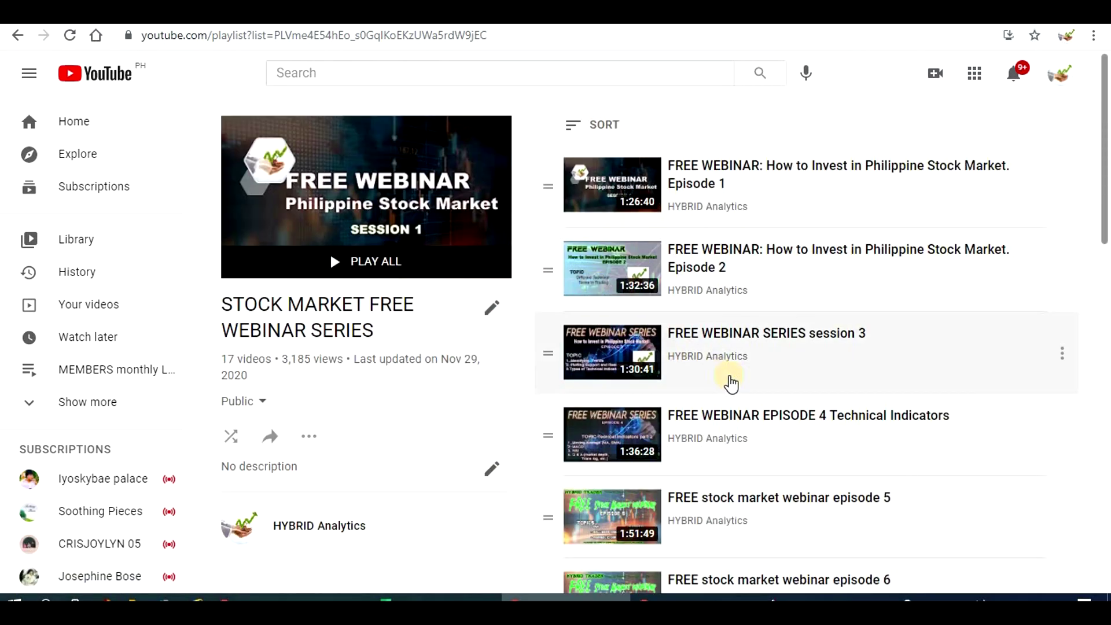
pyautogui.scroll(-12, 764, 428)
pyautogui.click(20, 35)
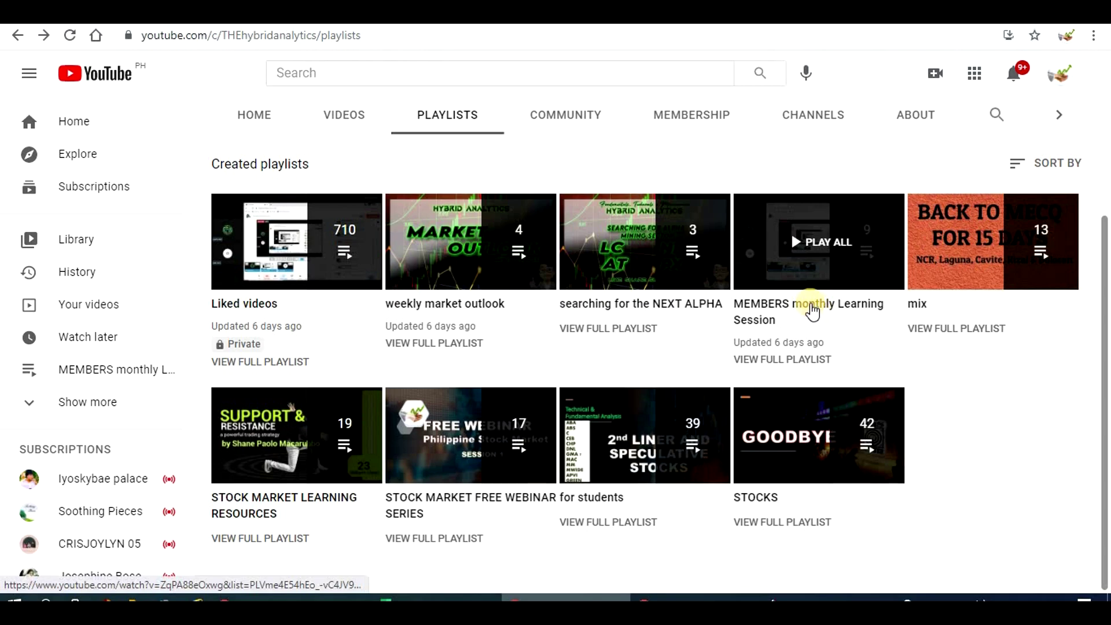
# - Look through the full MEMBERS monthly Learning Session playlist, then open the channel's membership join offer
pyautogui.click(789, 360)
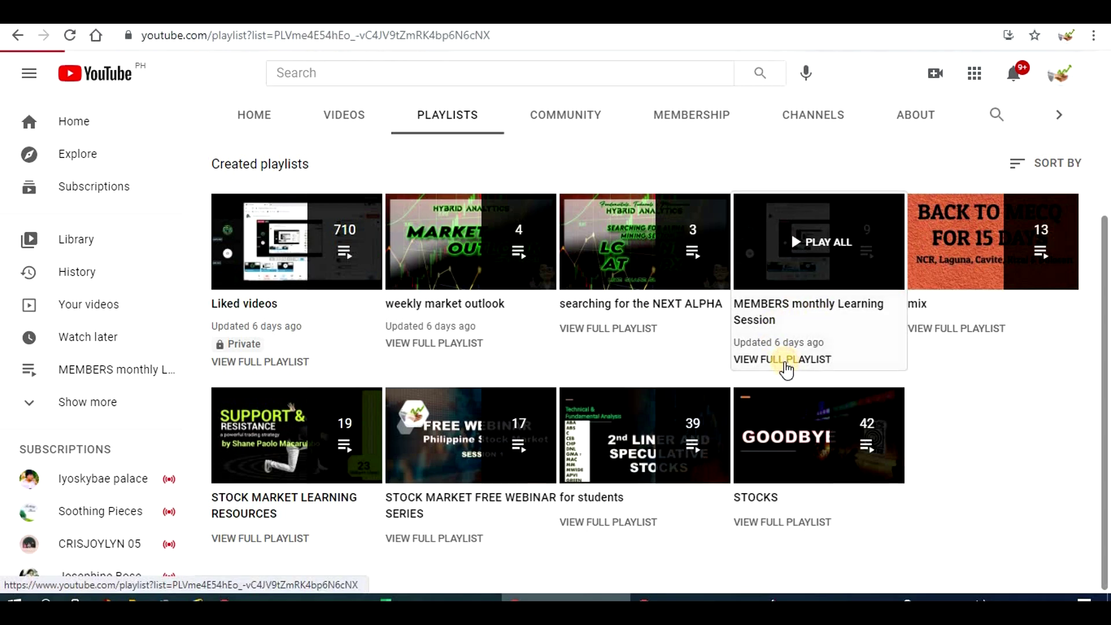
pyautogui.scroll(-5, 784, 358)
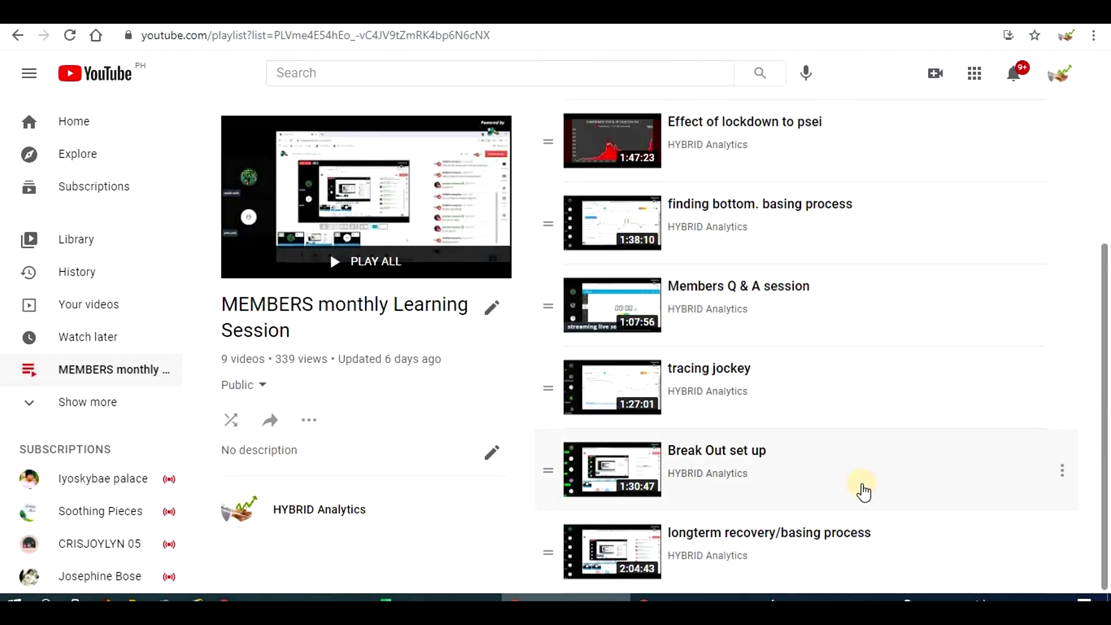
pyautogui.scroll(5, 773, 528)
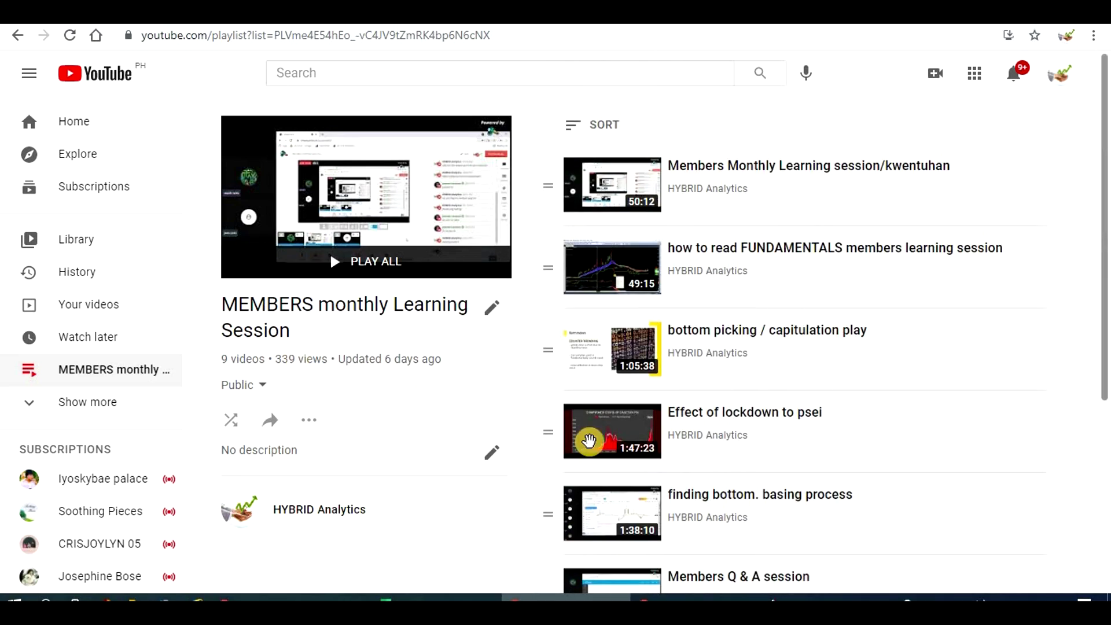
pyautogui.click(19, 37)
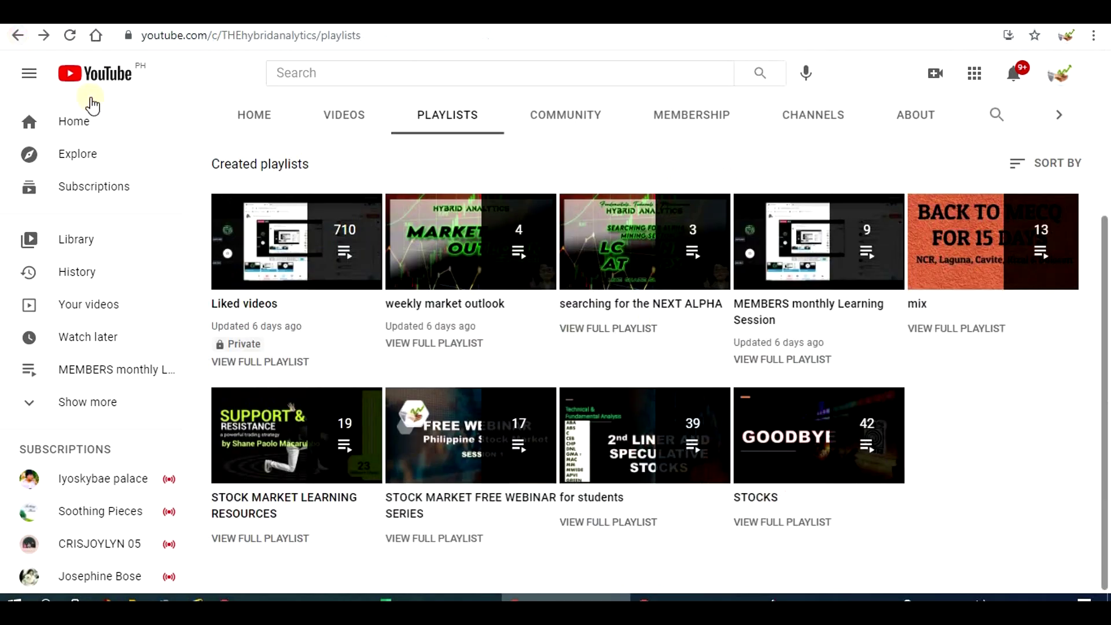
pyautogui.scroll(1, 884, 392)
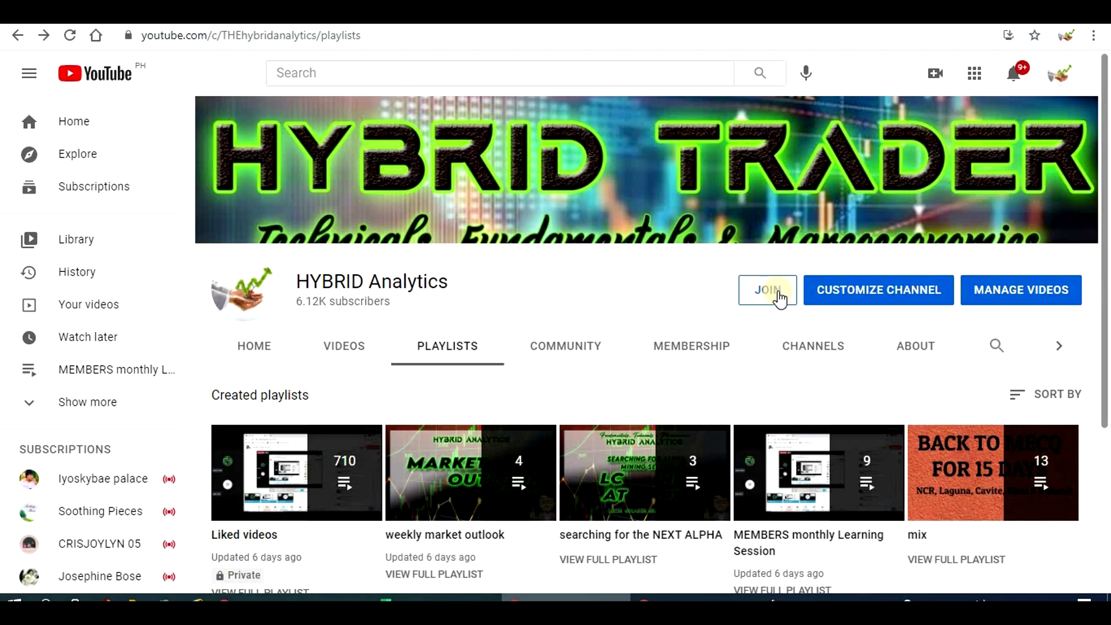
pyautogui.click(776, 291)
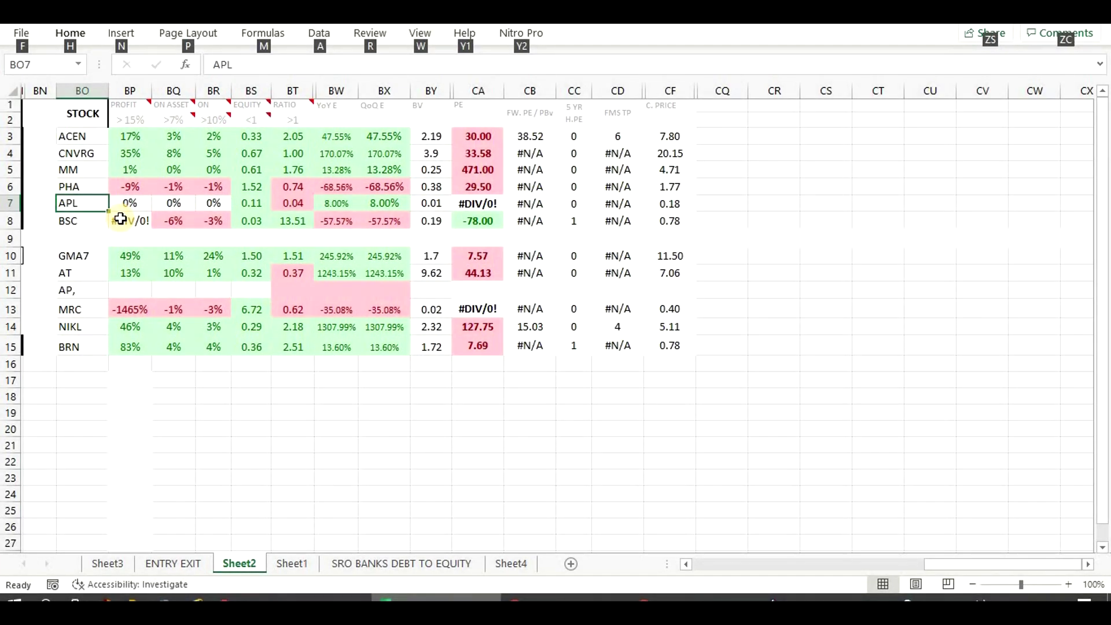
# - Review APL's profitability, equity ratio, BT ratio and YoY and QoQ earnings growth in row 7 of Excel's Sheet2
pyautogui.moveTo(126, 201); pyautogui.dragTo(211, 202)
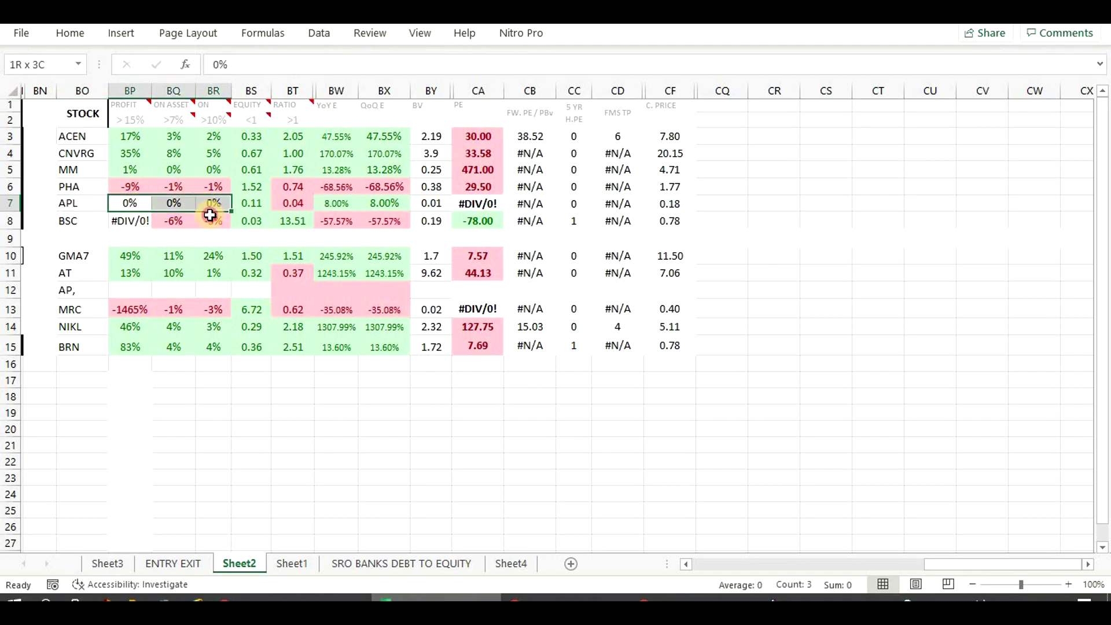
pyautogui.click(315, 431)
pyautogui.click(251, 202)
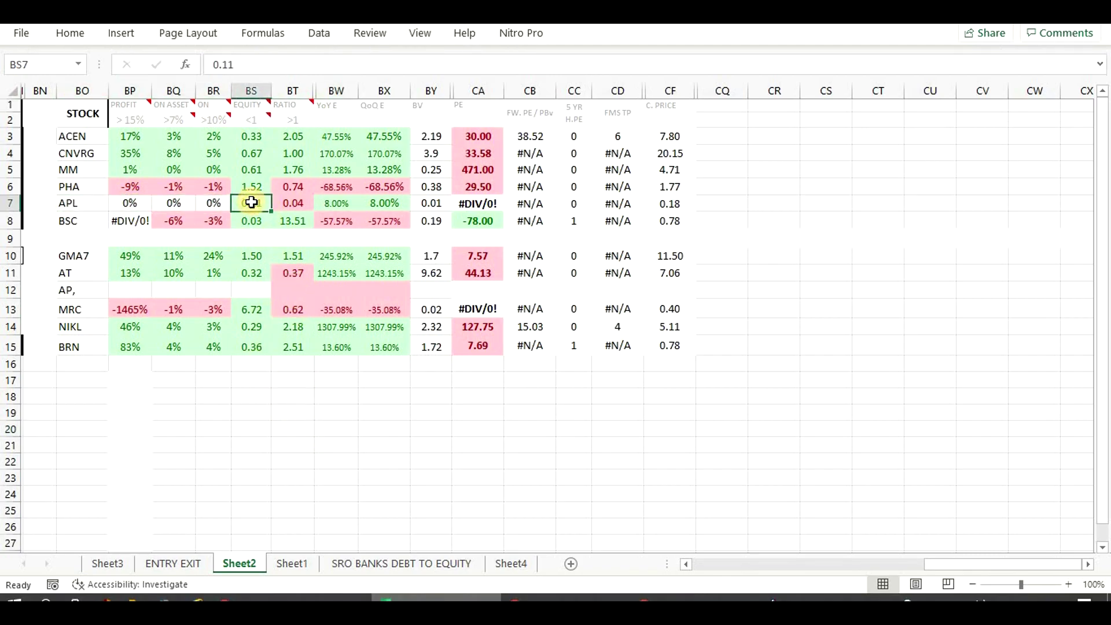
pyautogui.click(337, 512)
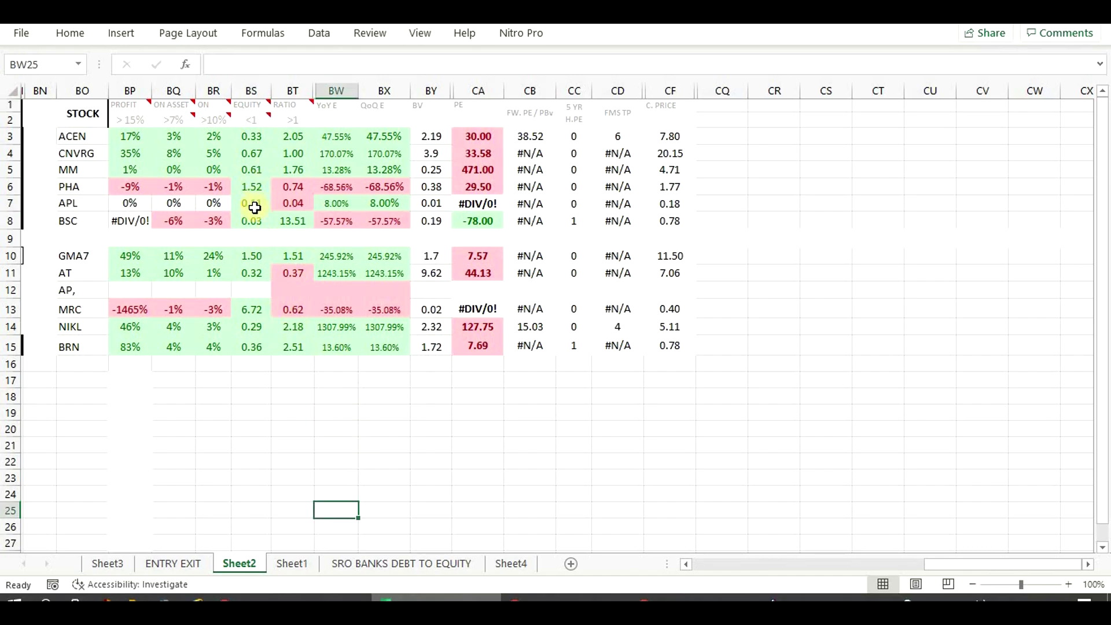
pyautogui.click(255, 203)
pyautogui.click(291, 205)
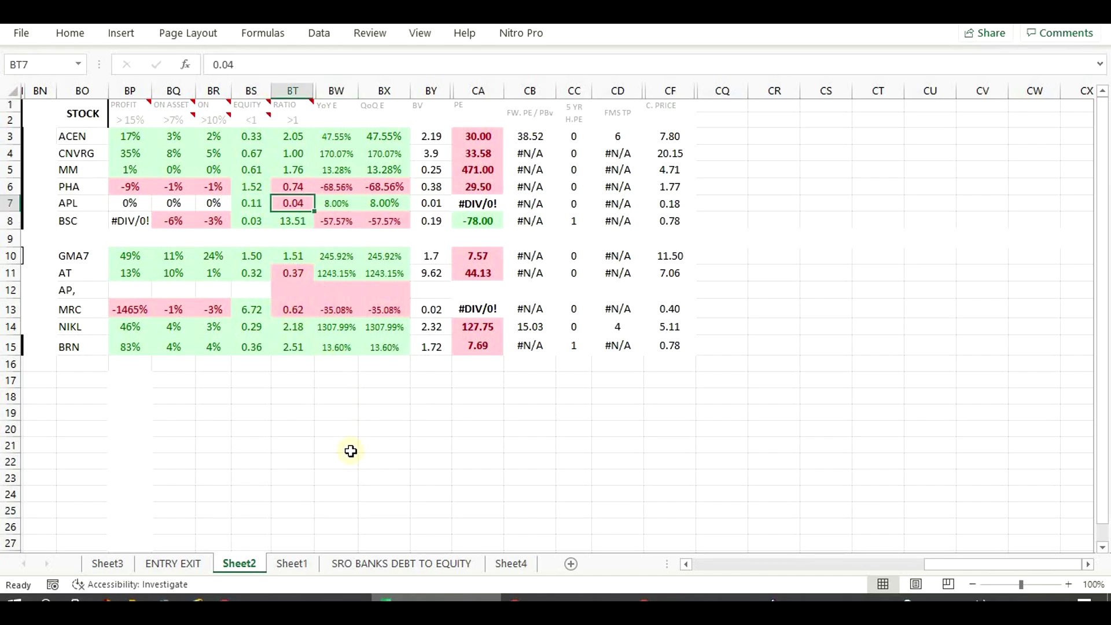
pyautogui.click(352, 457)
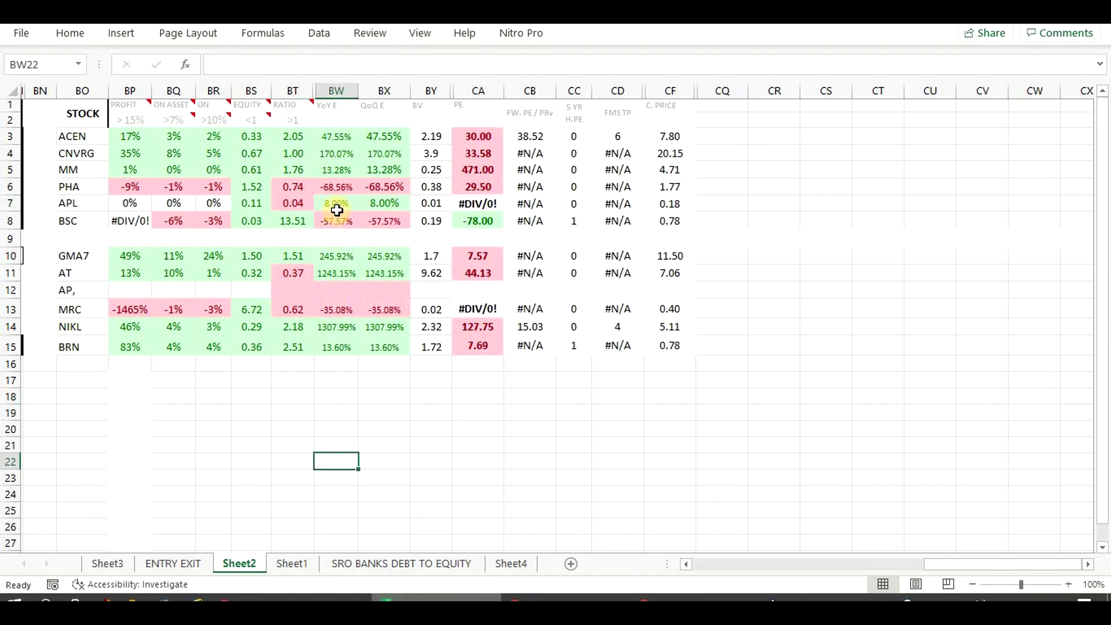
pyautogui.moveTo(339, 203); pyautogui.dragTo(361, 204)
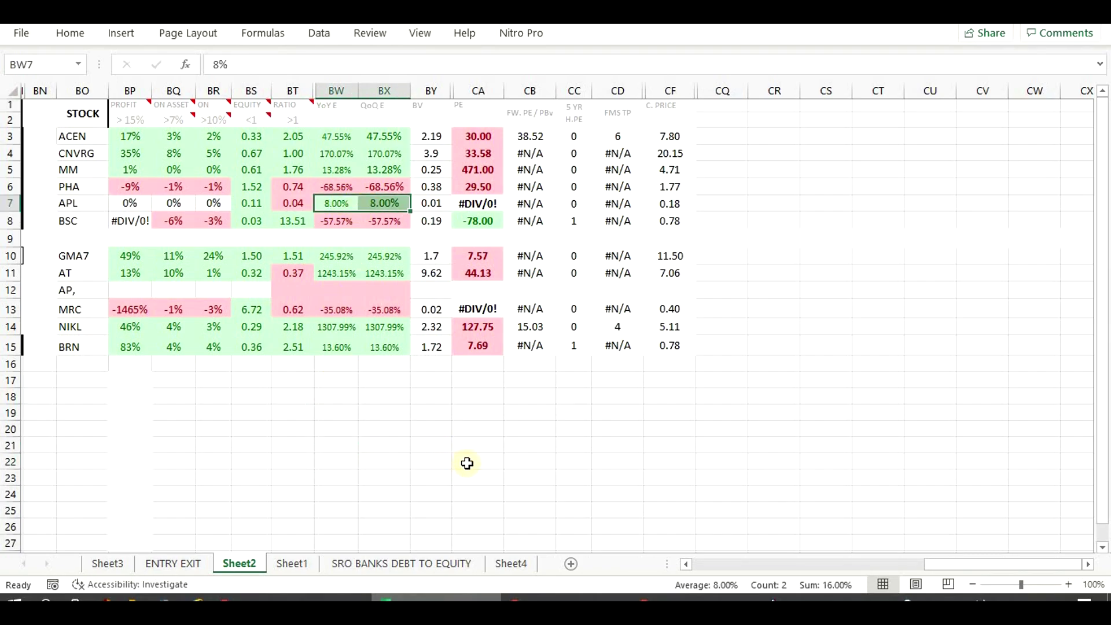
# - Switch to the Investagrams chart, load the APL symbol and view its Annual 2020 Earnings details
pyautogui.hotkey('alt', 'Tab')
pyautogui.click(404, 313)
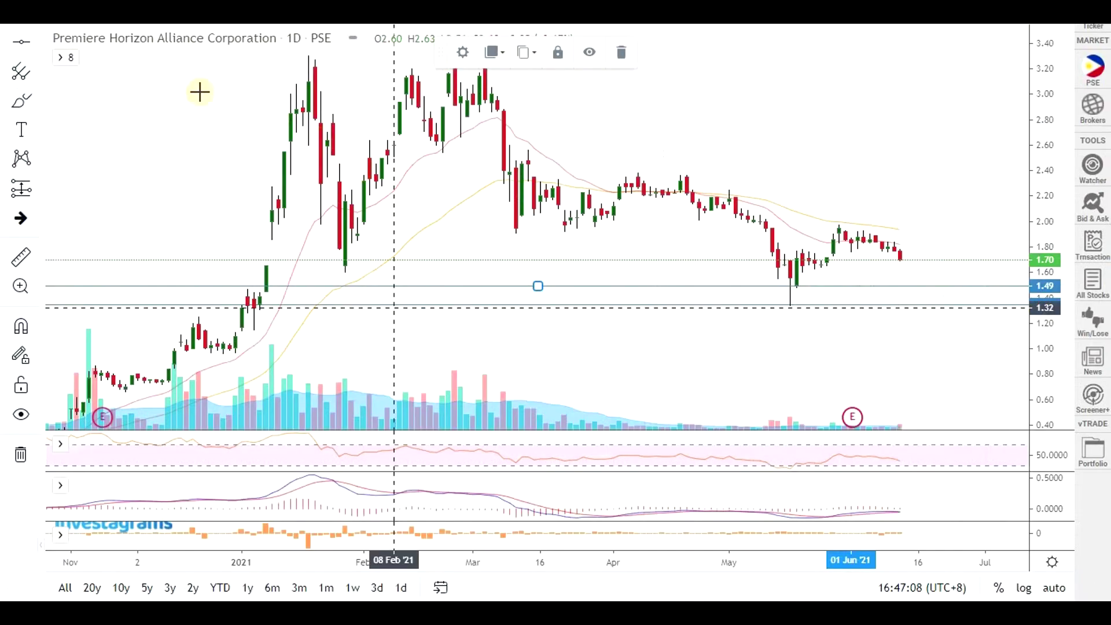
pyautogui.write('APL')
pyautogui.press('Return')
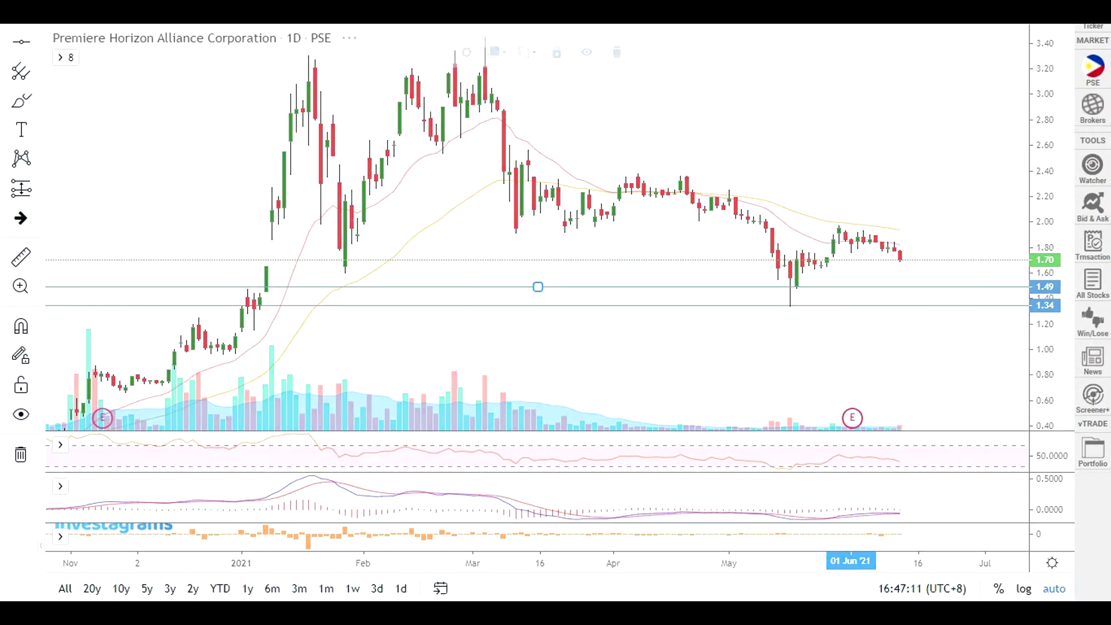
pyautogui.moveTo(343, 407); pyautogui.dragTo(345, 170)
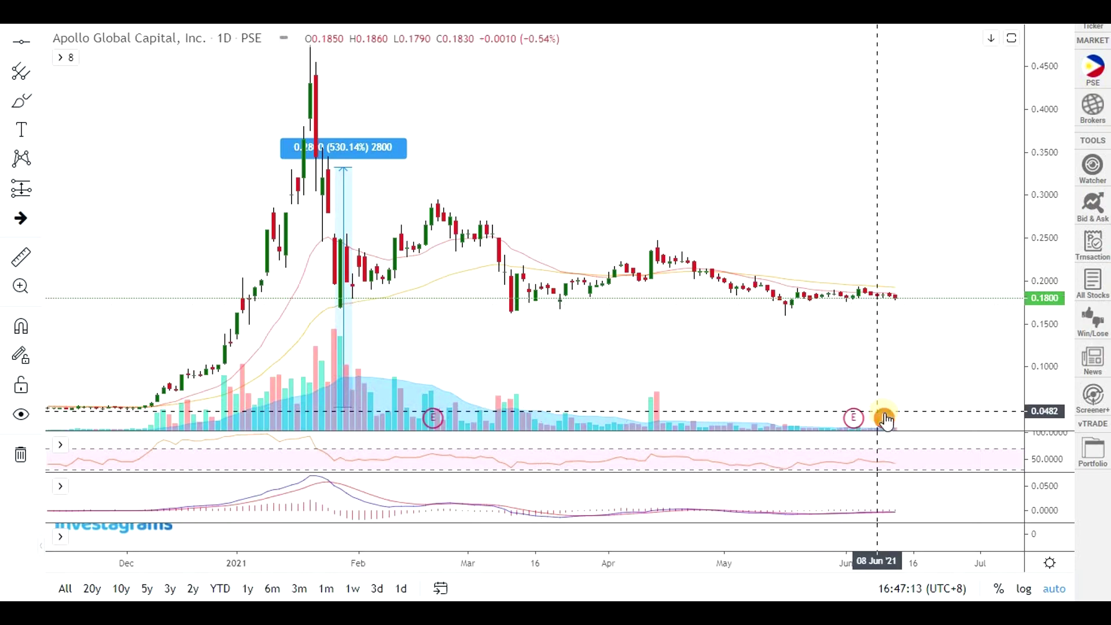
pyautogui.moveTo(886, 418)
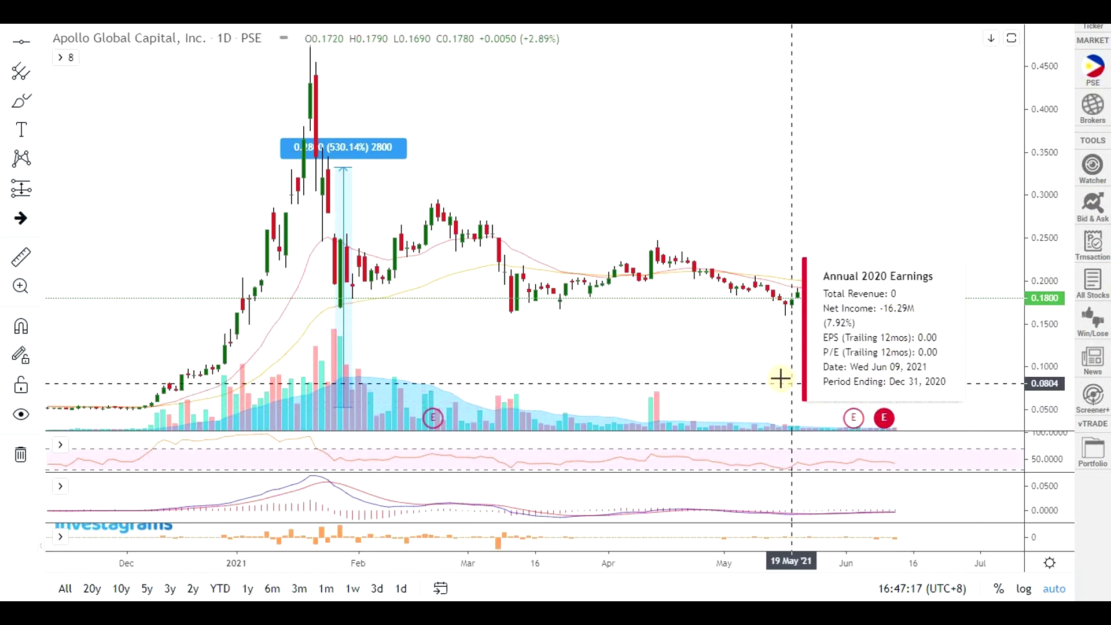
pyautogui.scroll(-2, 940, 375)
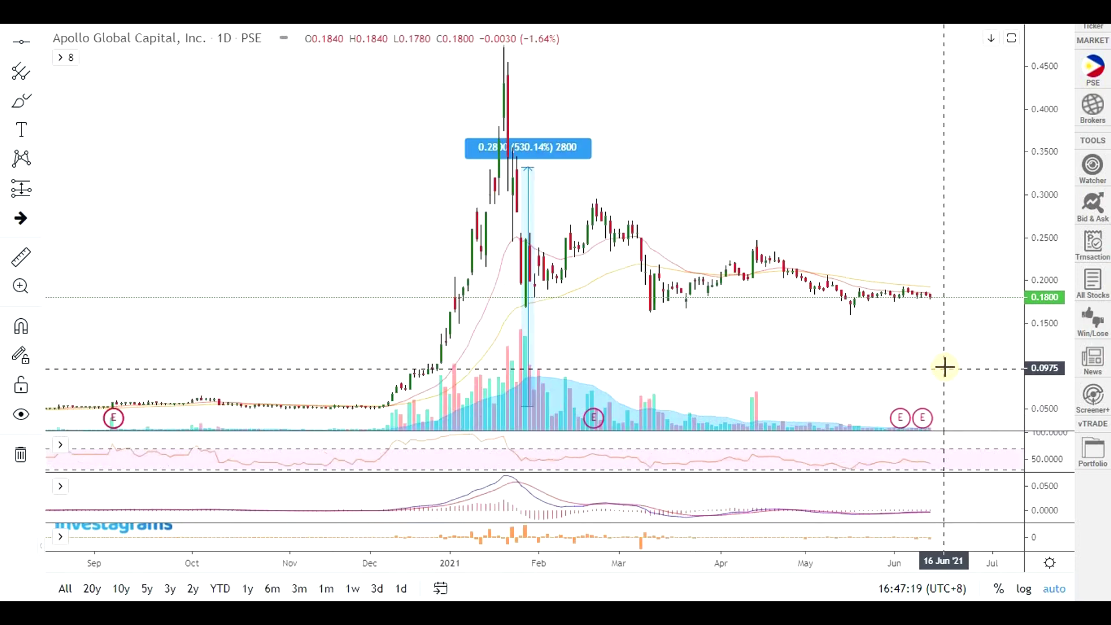
# - Review all of APL's fundamentals in row 7 of Excel's Sheet2, then return to the APL chart in Investagrams
pyautogui.hotkey('alt', 'Tab')
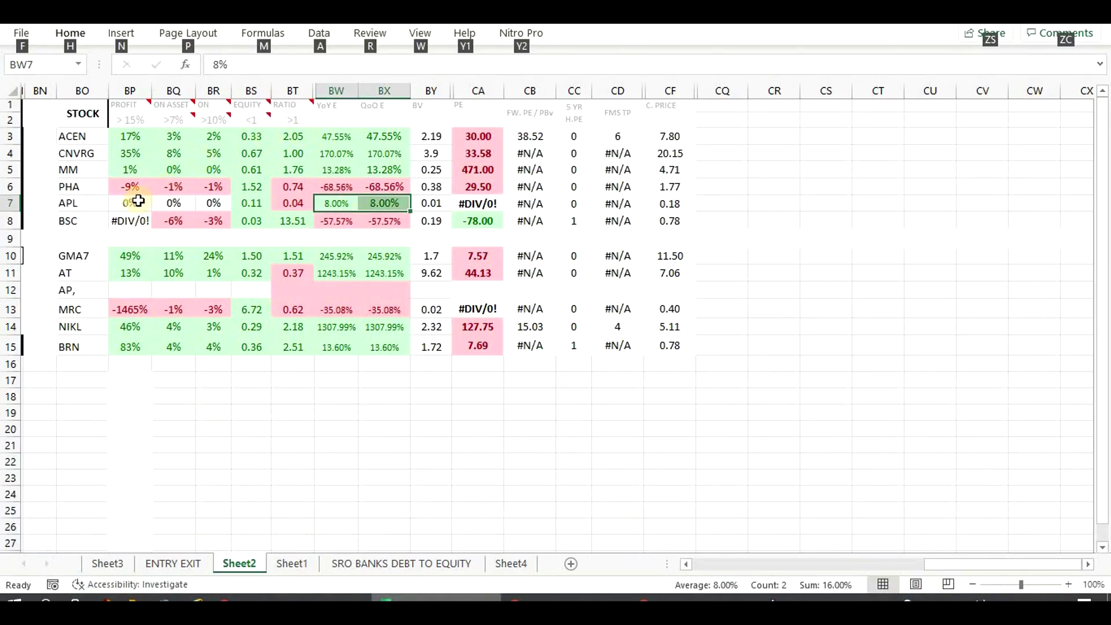
pyautogui.moveTo(134, 203); pyautogui.dragTo(661, 205)
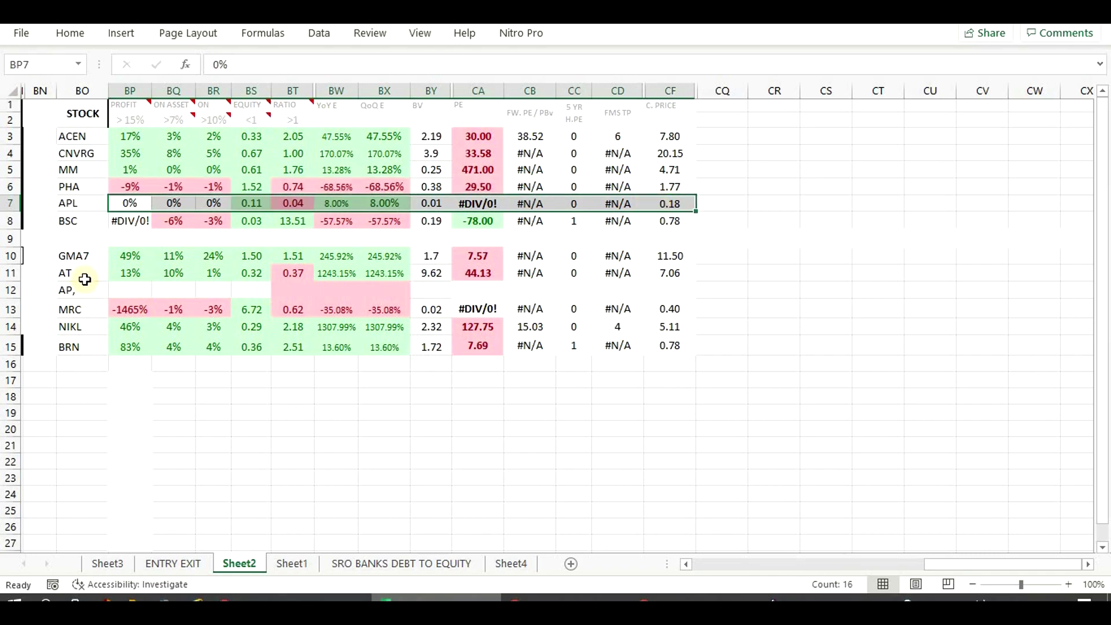
pyautogui.hotkey('alt', 'Tab')
pyautogui.click(409, 302)
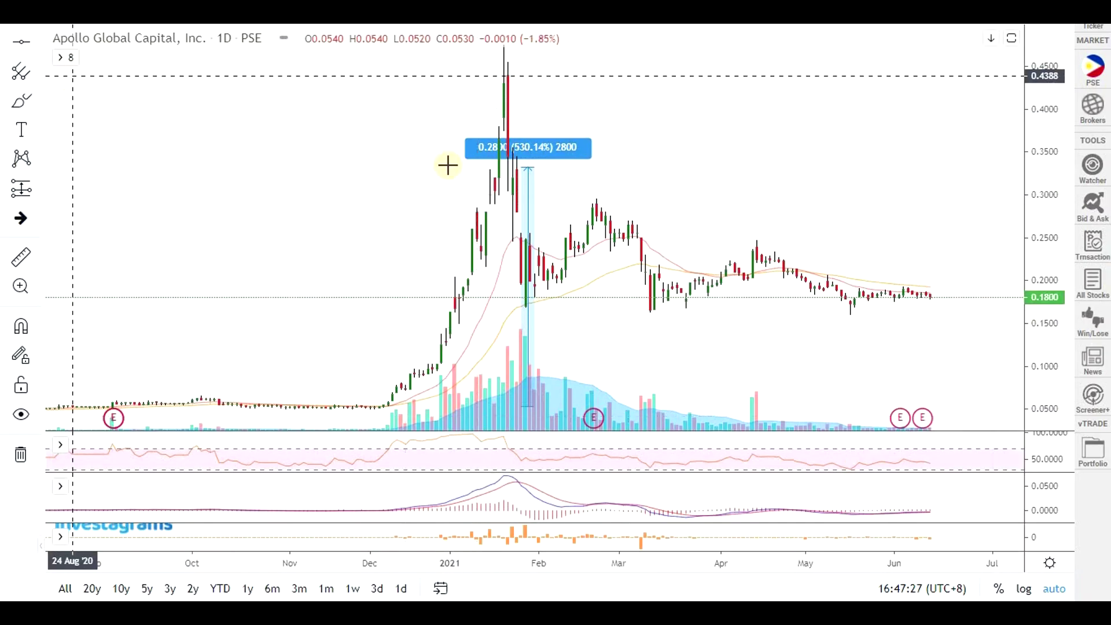
# - Remove the price range measurement over the January 2021 candles of the APL chart and draw a horizontal support line at about 0.1631
pyautogui.scroll(2, 801, 196)
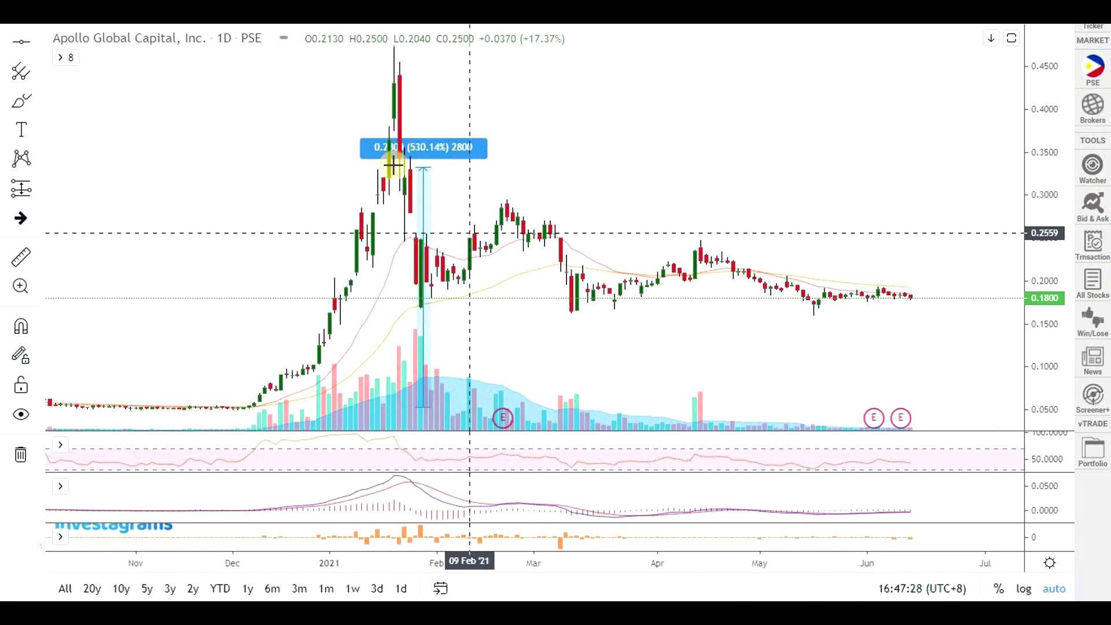
pyautogui.click(424, 184)
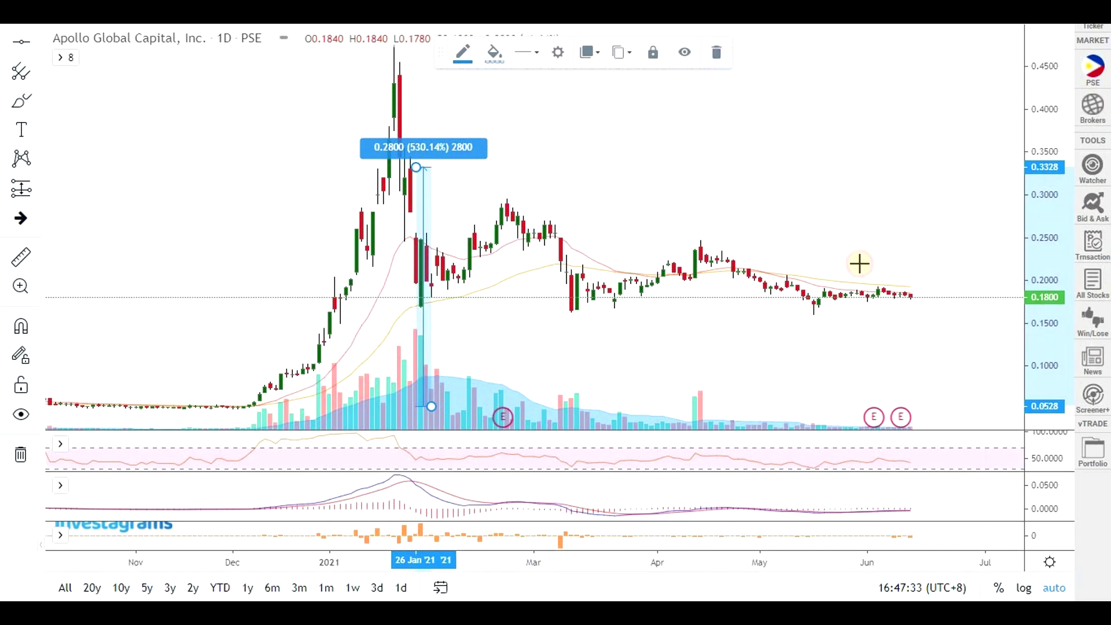
pyautogui.scroll(3, 868, 278)
pyautogui.moveTo(1013, 332); pyautogui.dragTo(918, 309)
pyautogui.scroll(3, 906, 310)
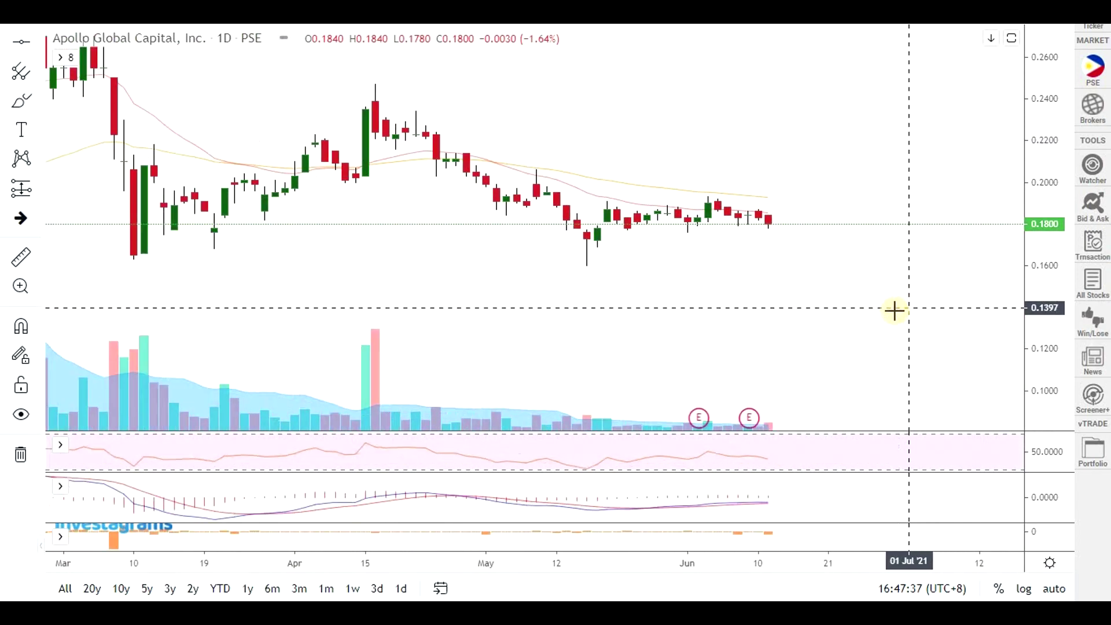
pyautogui.scroll(-2, 918, 310)
pyautogui.click(21, 41)
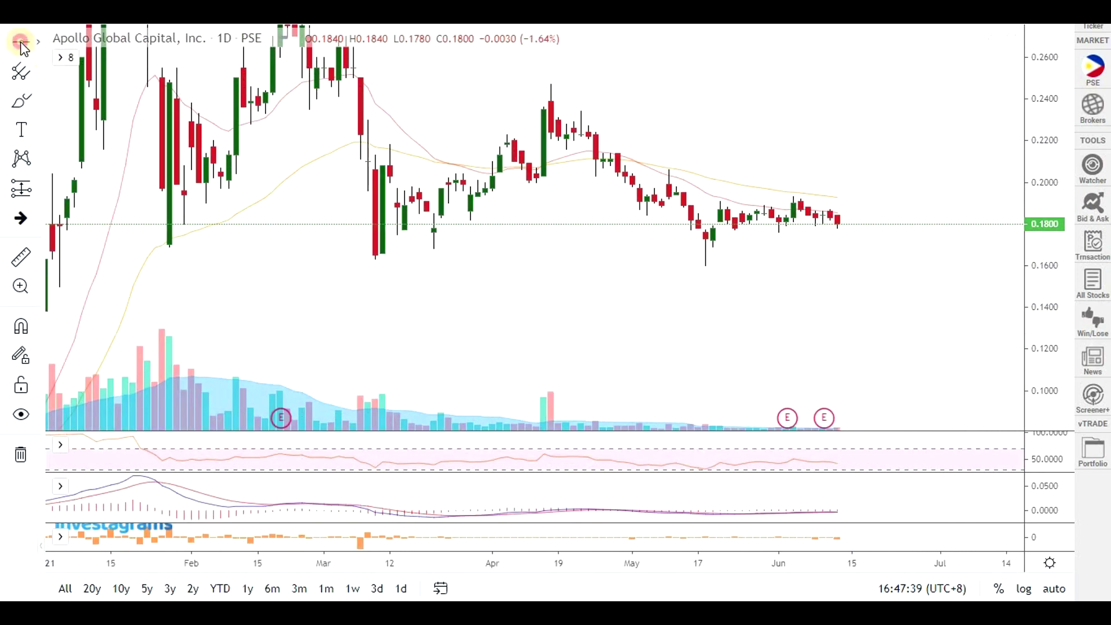
pyautogui.click(835, 259)
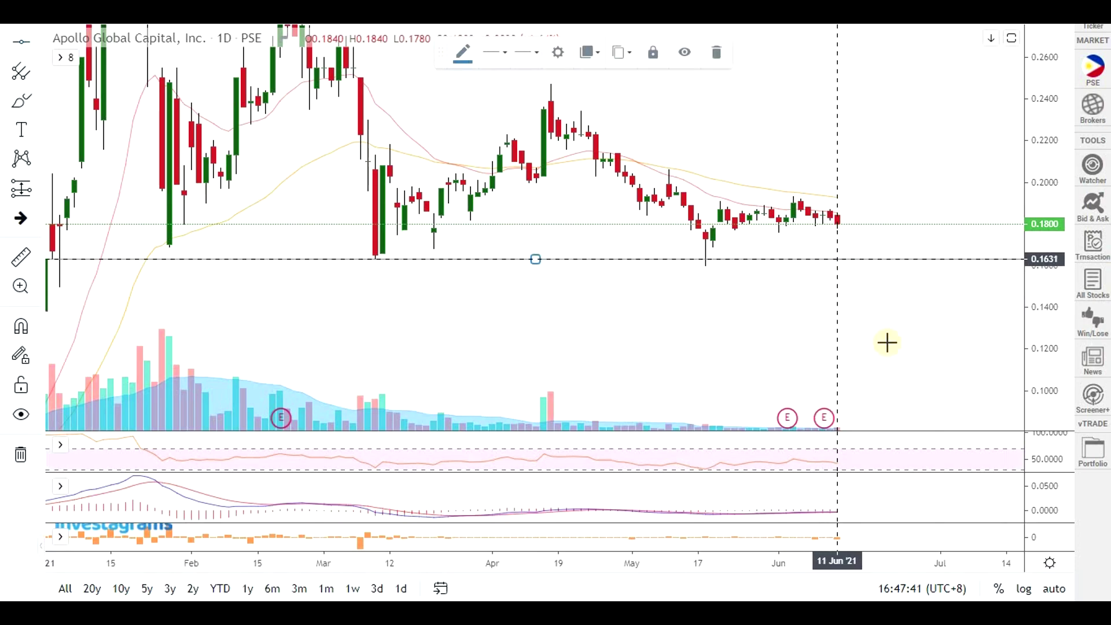
# - Examine how APL's daily candles from March to June behave around the horizontal support line
pyautogui.scroll(-1, 912, 340)
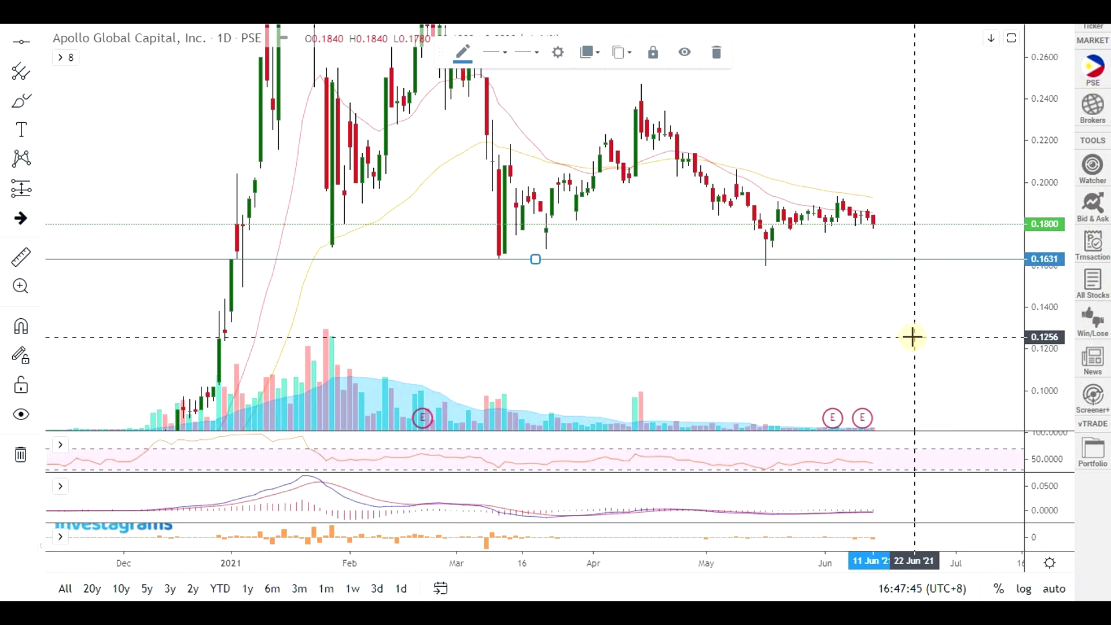
pyautogui.scroll(3, 930, 379)
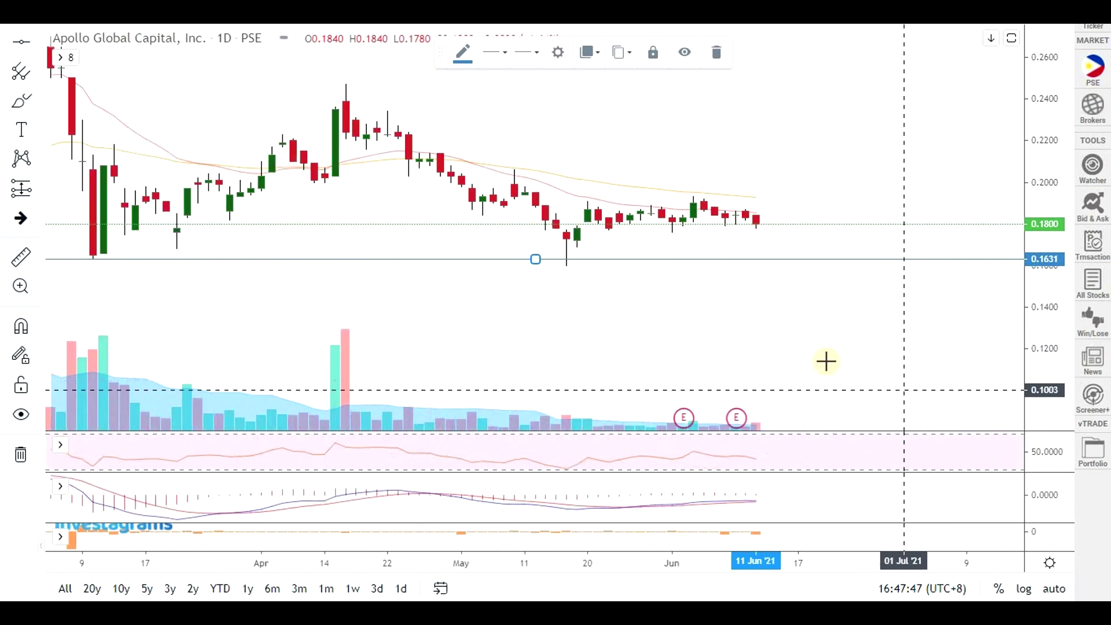
pyautogui.scroll(-1, 666, 240)
pyautogui.scroll(-1, 748, 347)
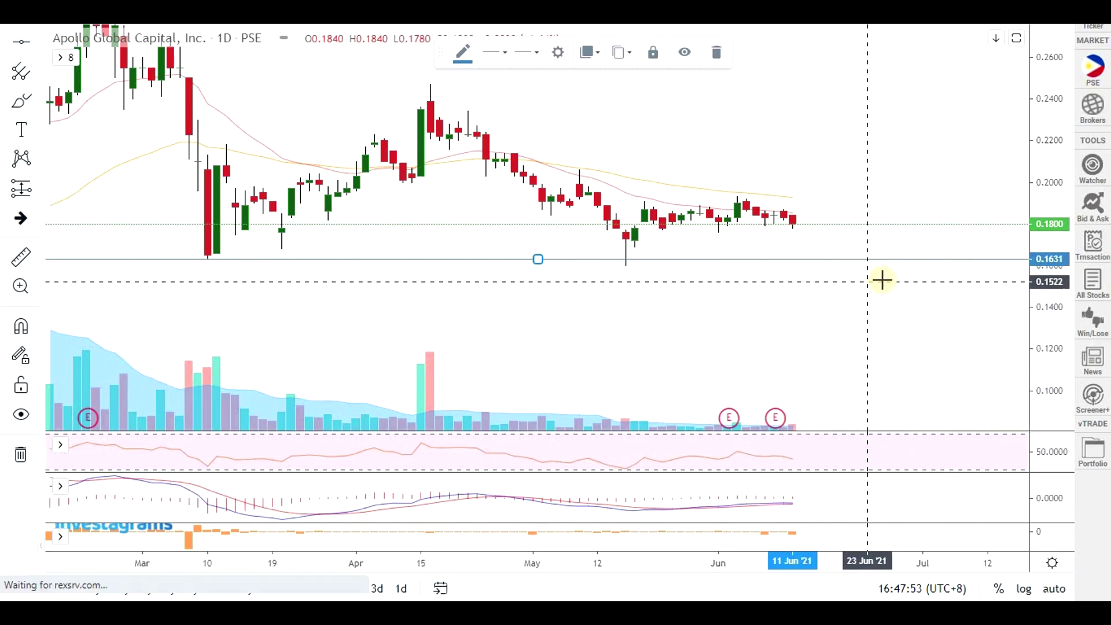
pyautogui.scroll(-1, 904, 335)
pyautogui.scroll(-2, 938, 313)
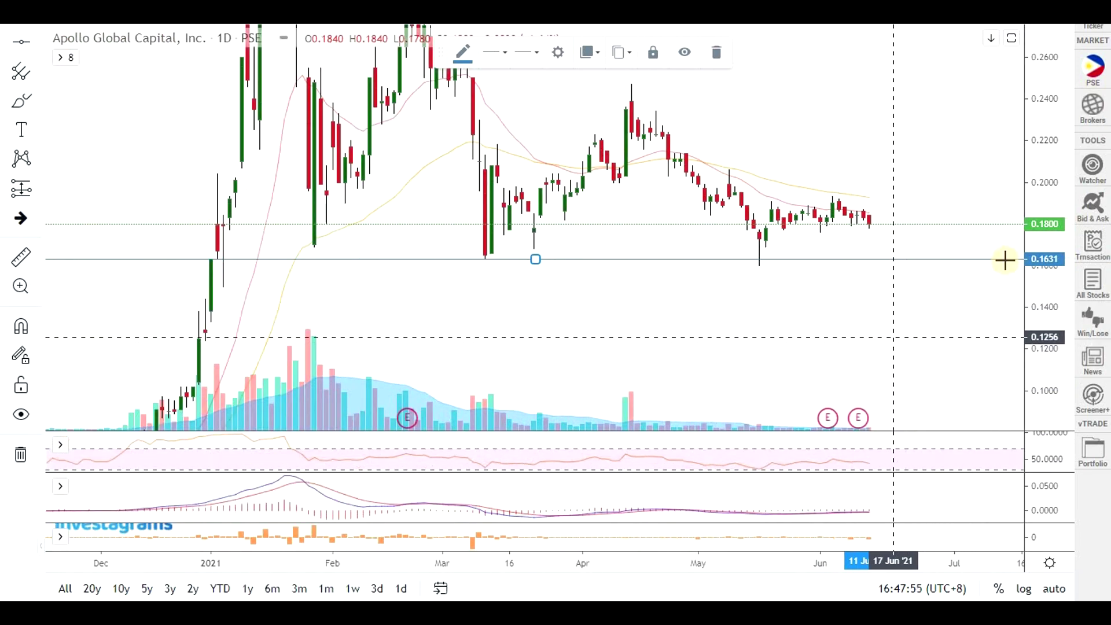
pyautogui.scroll(3, 898, 334)
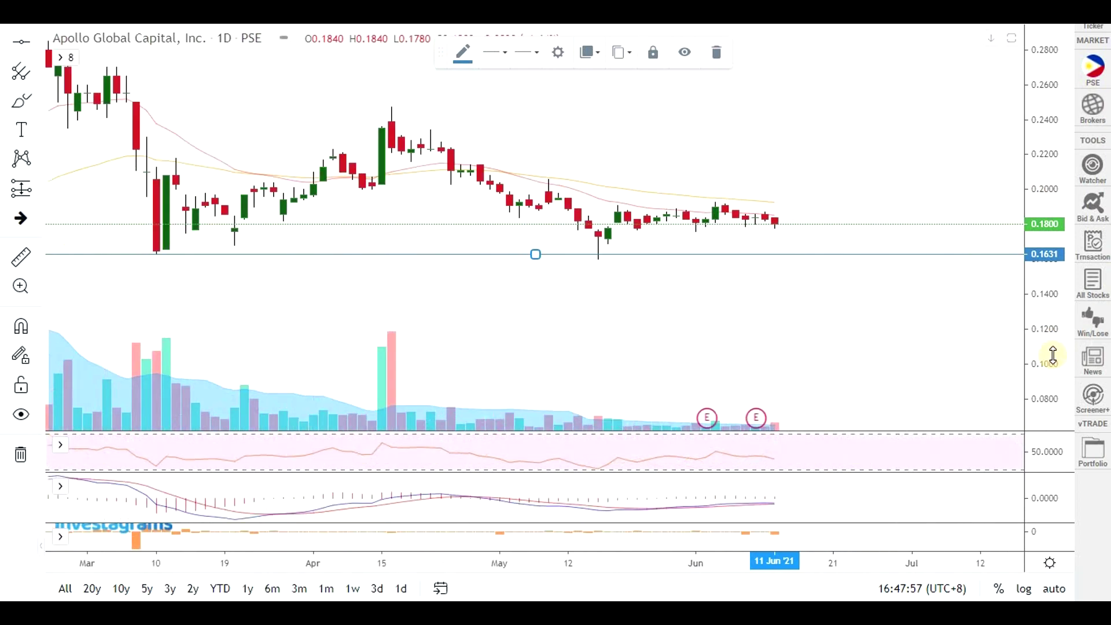
# - Examine APL's latest candles against the moving averages and MACD, then compare them with the wider trend since late 2020
pyautogui.moveTo(1053, 354); pyautogui.dragTo(992, 161)
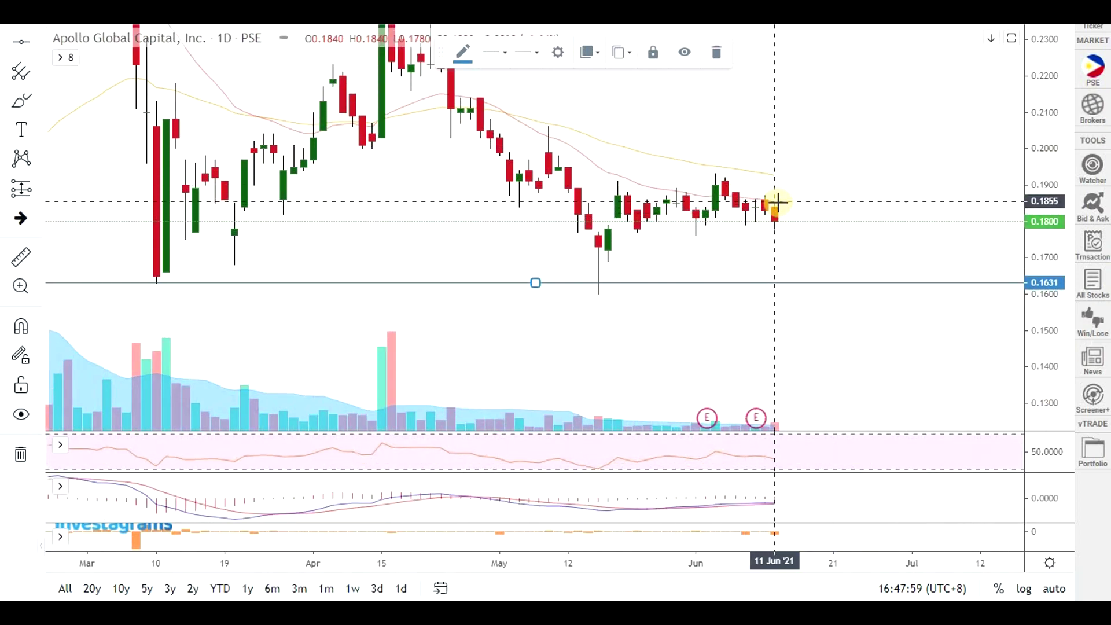
pyautogui.scroll(-1, 883, 478)
pyautogui.scroll(3, 778, 504)
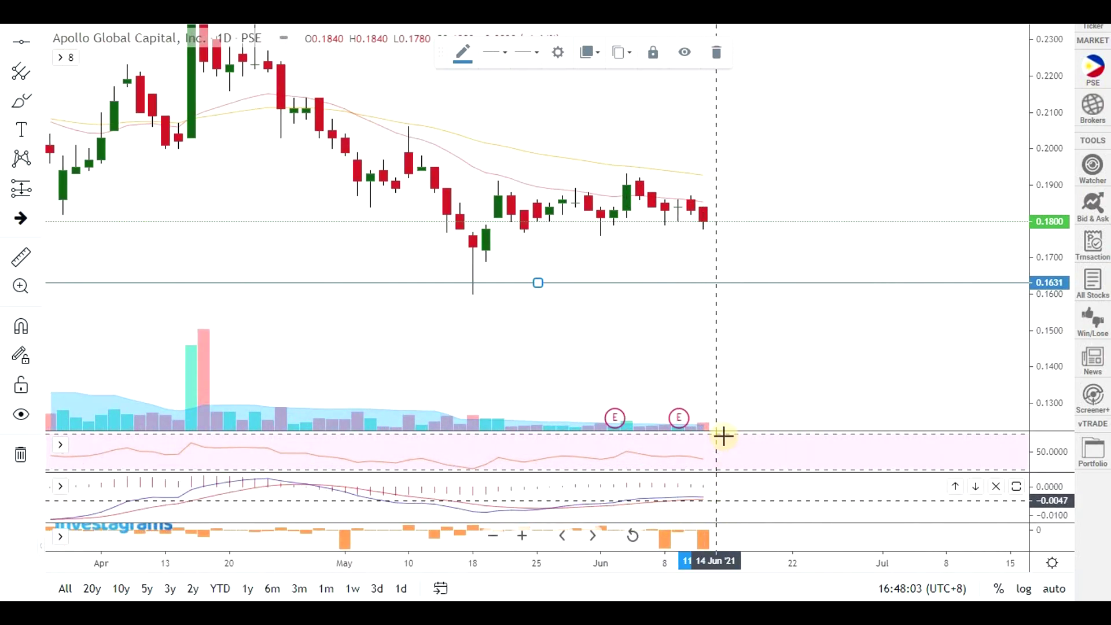
pyautogui.hscroll(-2, 699, 370)
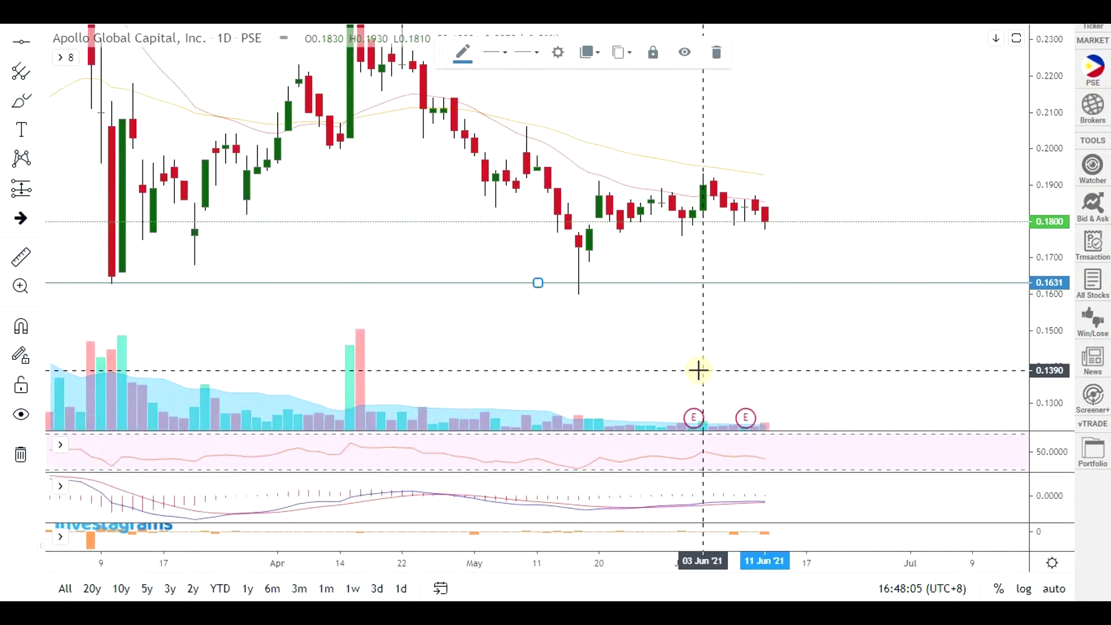
pyautogui.scroll(-1, 822, 364)
pyautogui.moveTo(682, 325); pyautogui.dragTo(746, 392)
pyautogui.scroll(-3, 860, 355)
pyautogui.moveTo(1048, 200); pyautogui.dragTo(1029, 223)
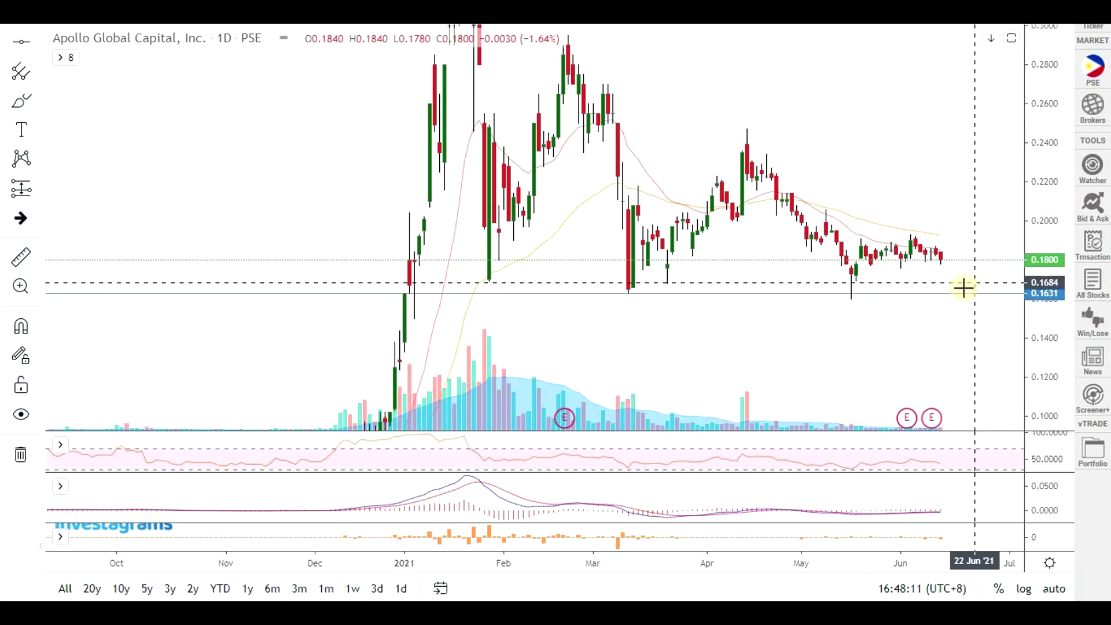
pyautogui.scroll(2, 926, 278)
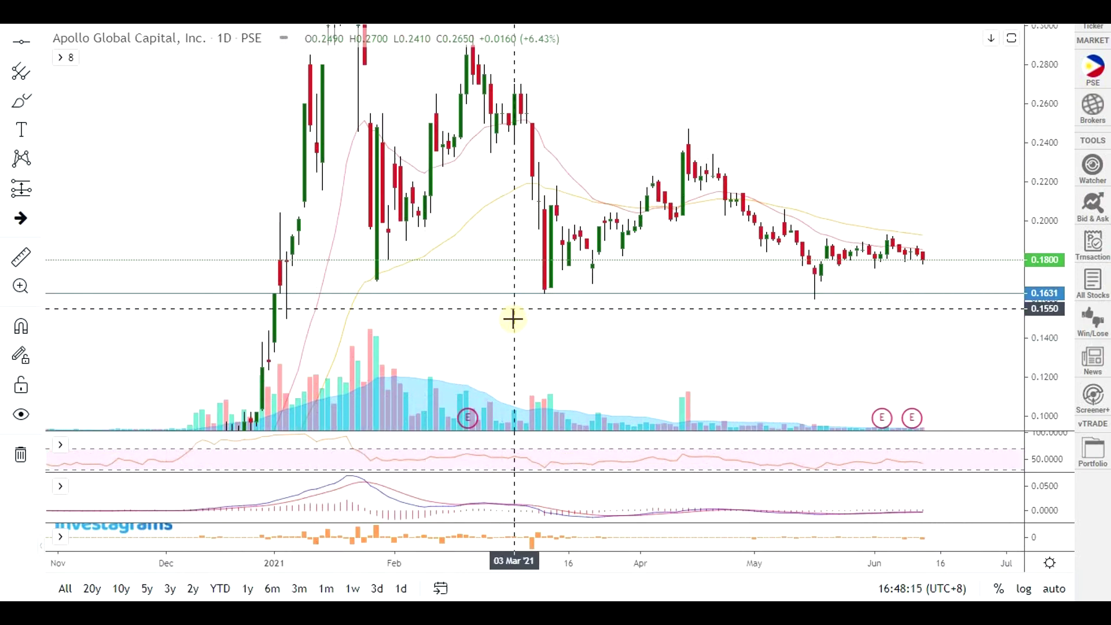
# - Switch to AmiBroker and load the daily APL swing chart, focused on its most recent candles
pyautogui.hotkey('alt', 'Tab')
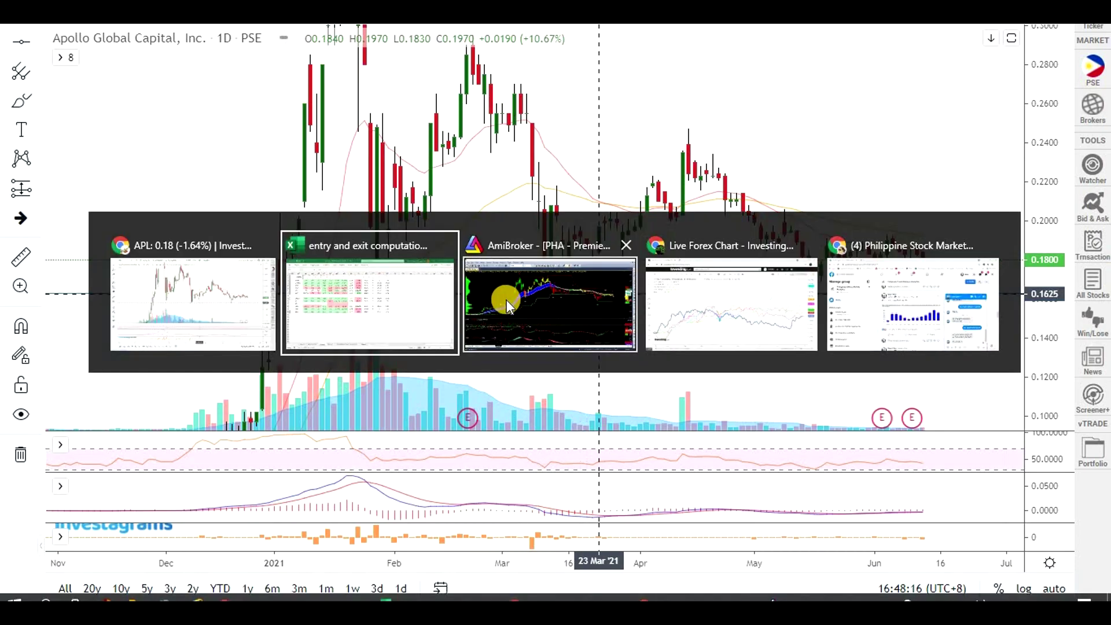
pyautogui.click(603, 307)
pyautogui.write('apl')
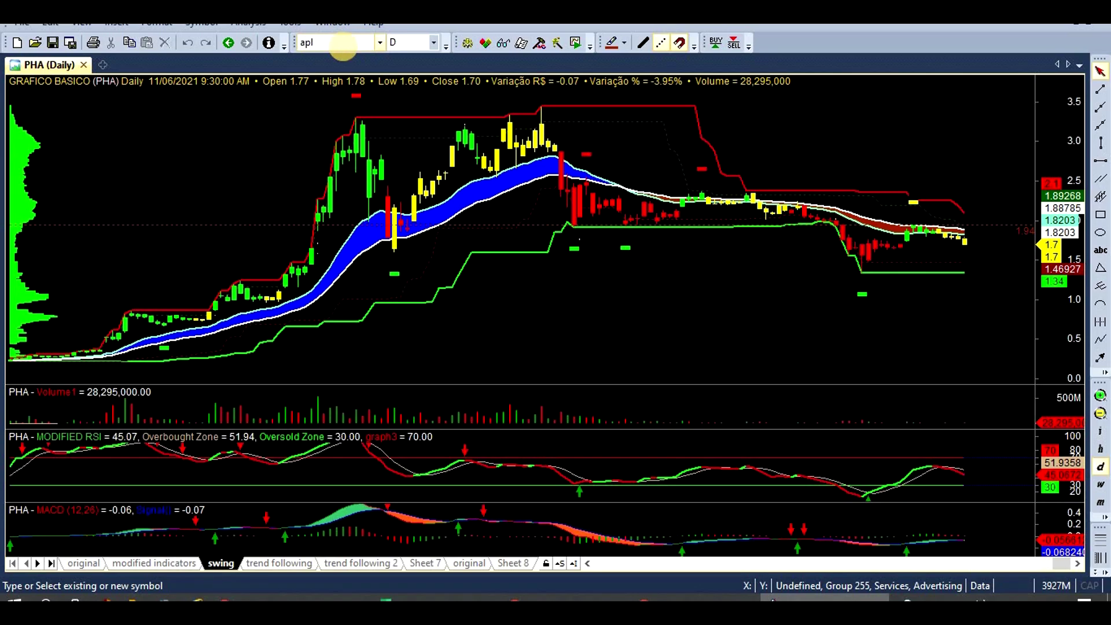
pyautogui.press('Return')
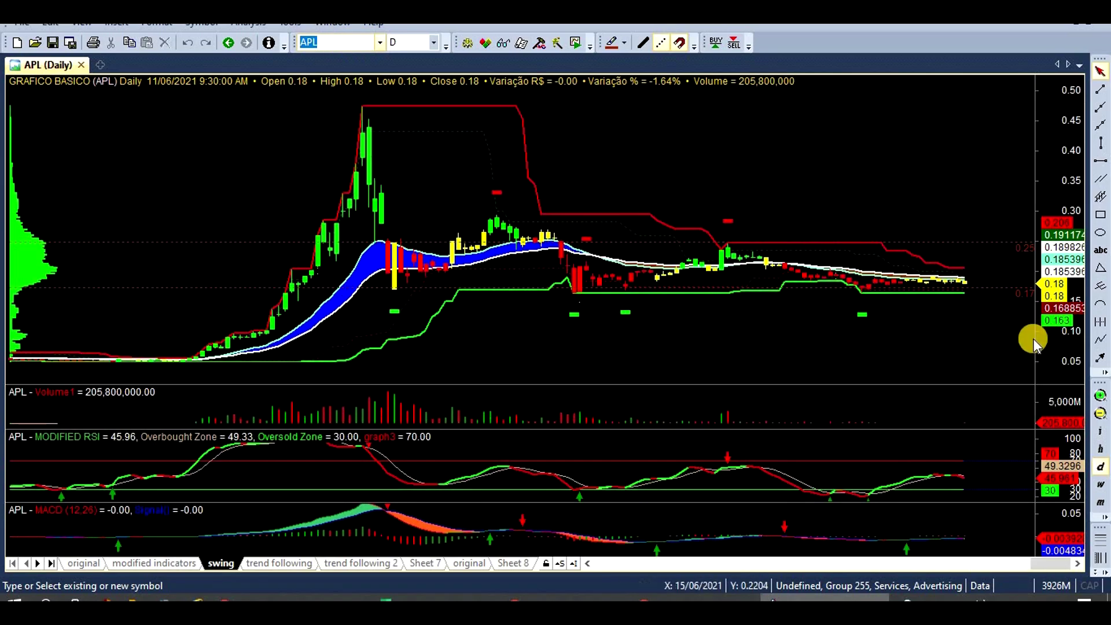
pyautogui.moveTo(1075, 323); pyautogui.dragTo(1065, 230)
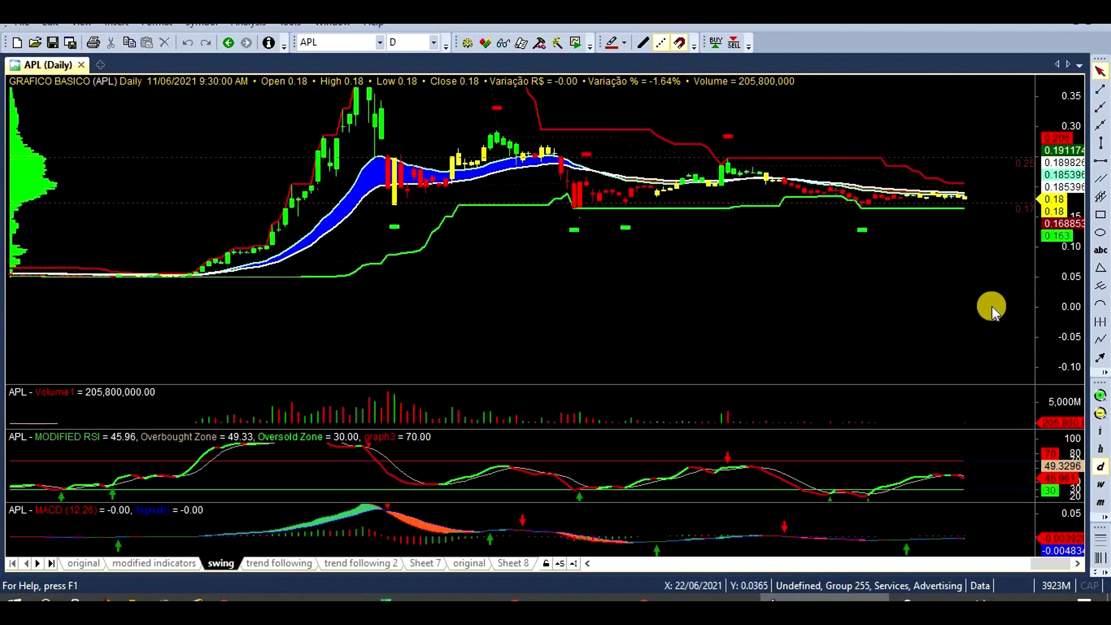
pyautogui.scroll(4, 967, 331)
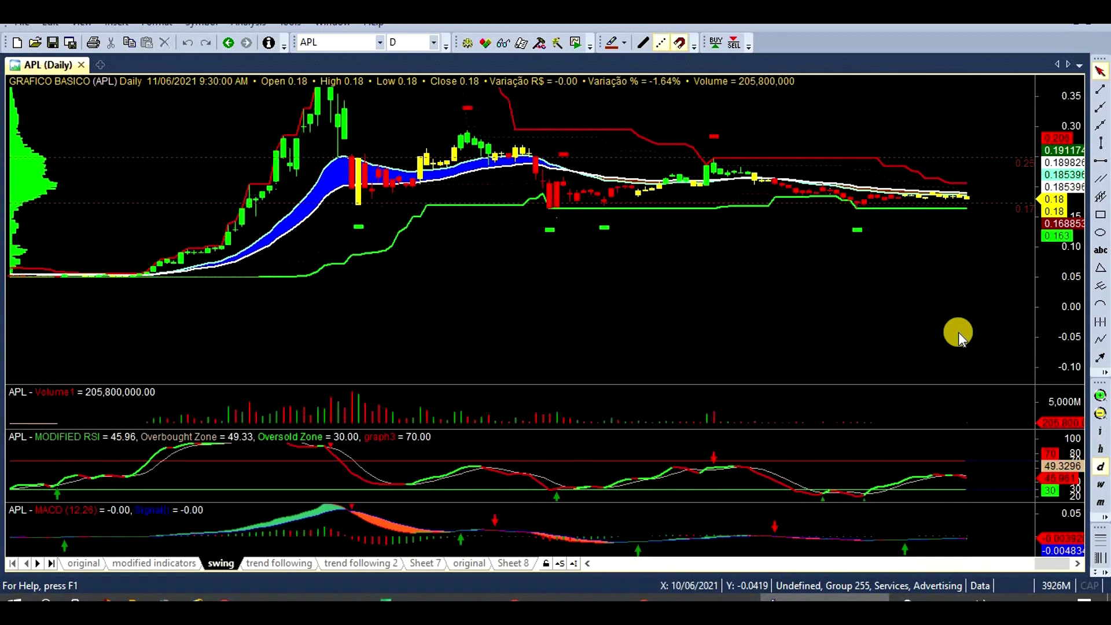
pyautogui.scroll(3, 952, 336)
# - Inspect APL's lower-band swing signal, the MACD buy arrow at 27/05/2021 and the latest MACD bar
pyautogui.click(724, 307)
pyautogui.press('Escape')
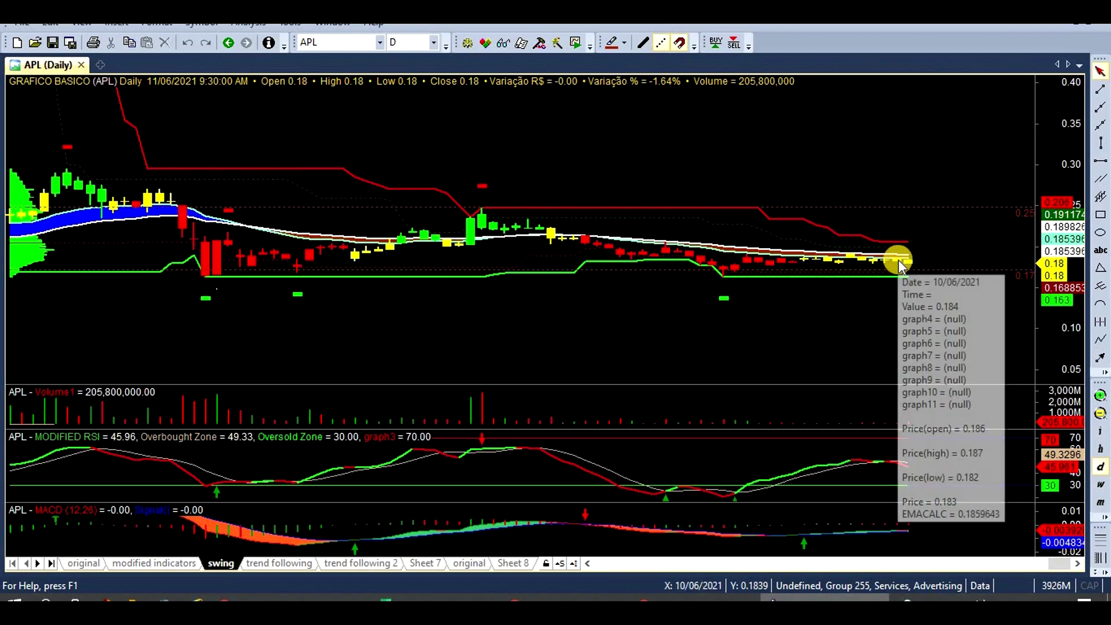
pyautogui.click(805, 540)
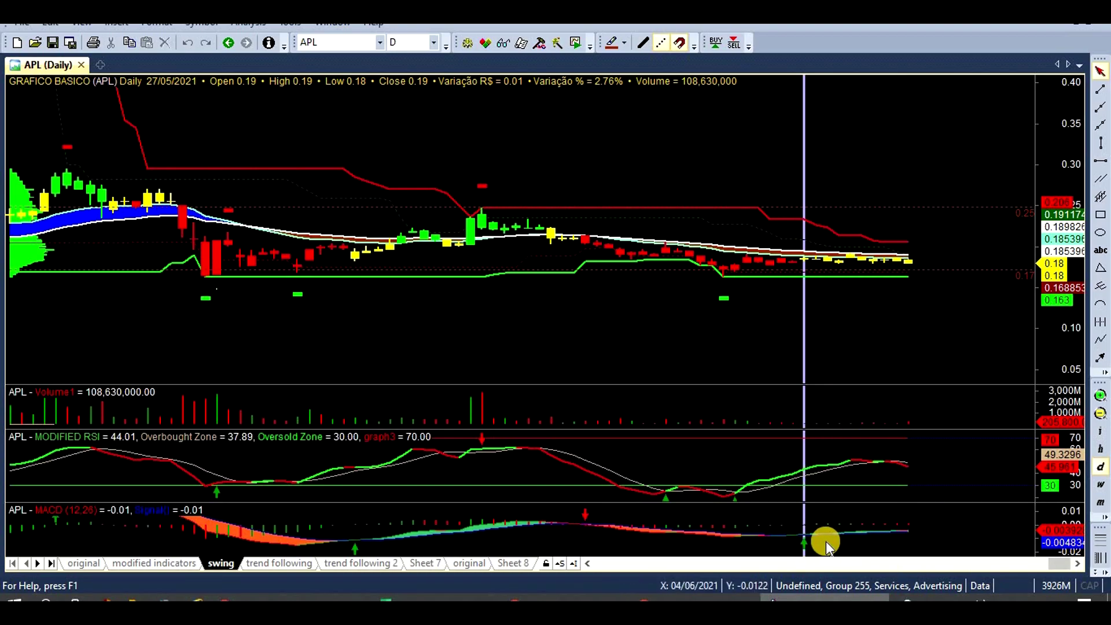
pyautogui.click(909, 530)
pyautogui.click(919, 539)
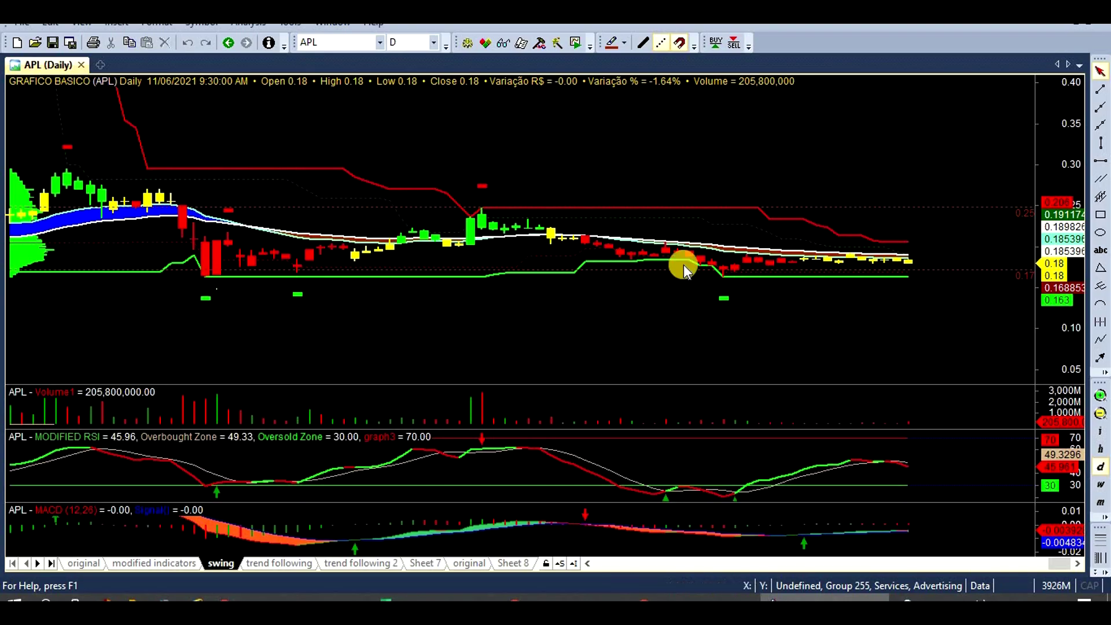
# - Switch to Excel's Sheet2 and highlight the BSC ticker, followed by the PHA and APL tickers, in the STOCK column
pyautogui.hotkey('alt', 'Tab')
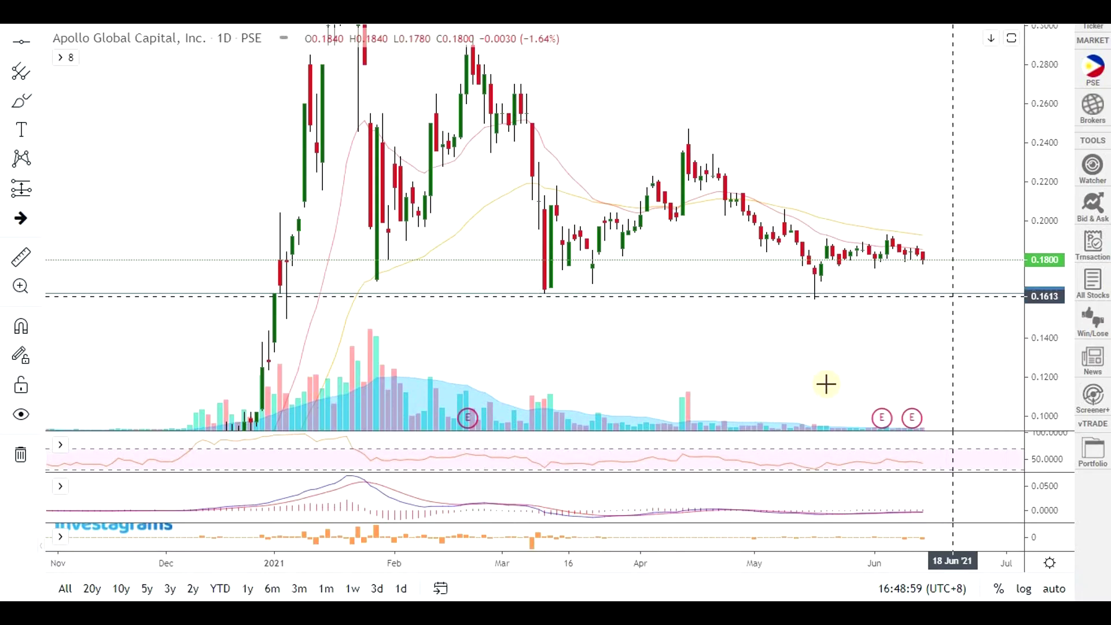
pyautogui.hotkey('alt', 'Tab')
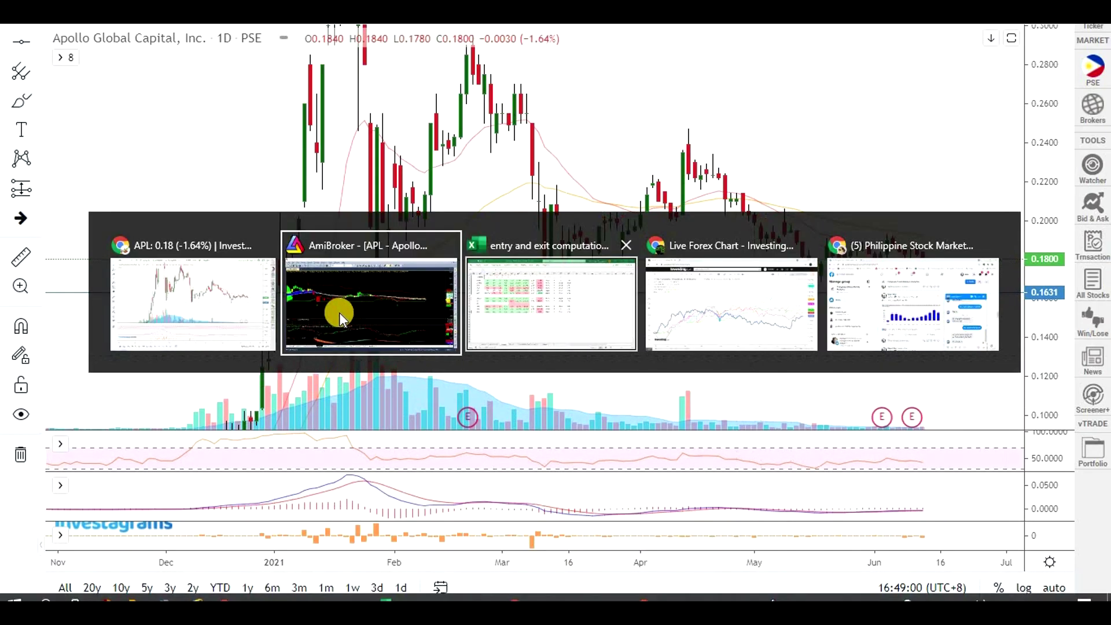
pyautogui.click(561, 310)
pyautogui.click(79, 221)
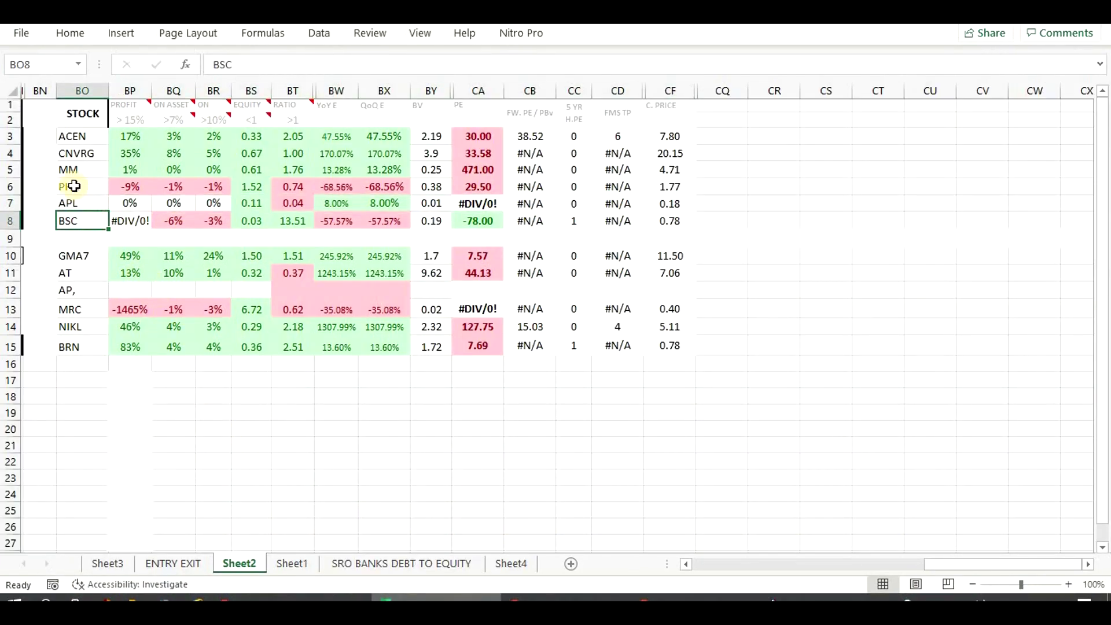
pyautogui.moveTo(73, 186); pyautogui.dragTo(74, 201)
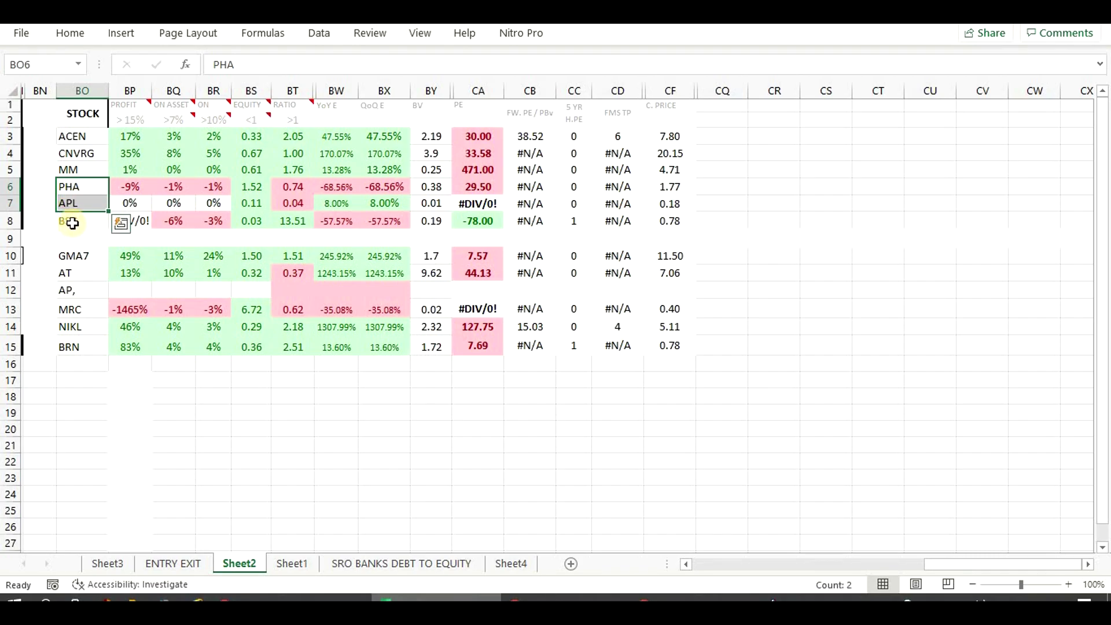
# - Highlight the PHA ticker and then the BSC ticker in Sheet2's STOCK column
pyautogui.click(76, 185)
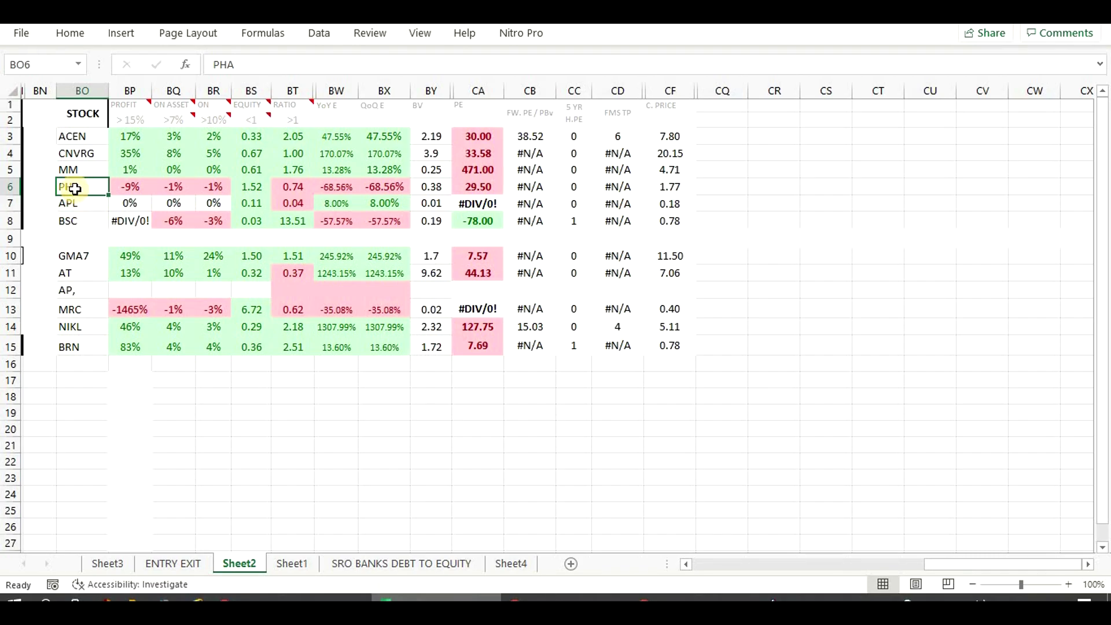
pyautogui.moveTo(72, 202); pyautogui.dragTo(83, 229)
pyautogui.click(78, 223)
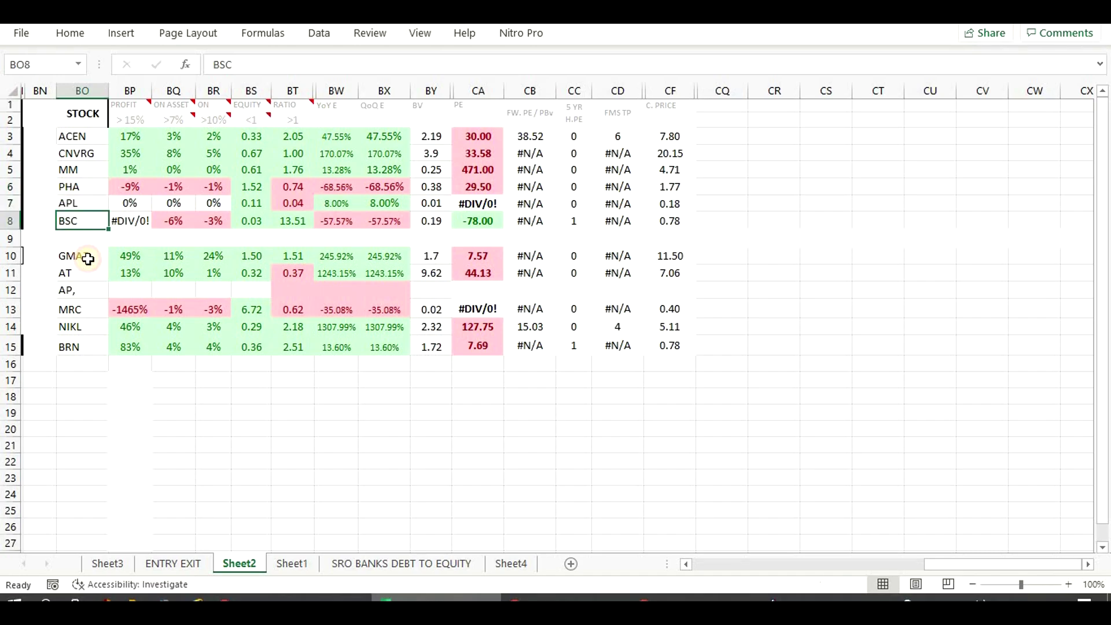
# - Switch to the Investagrams chart and load the daily Basic Energy Corporation (BSC) chart, focused on its 2021 candles
pyautogui.hotkey('alt', 'Tab')
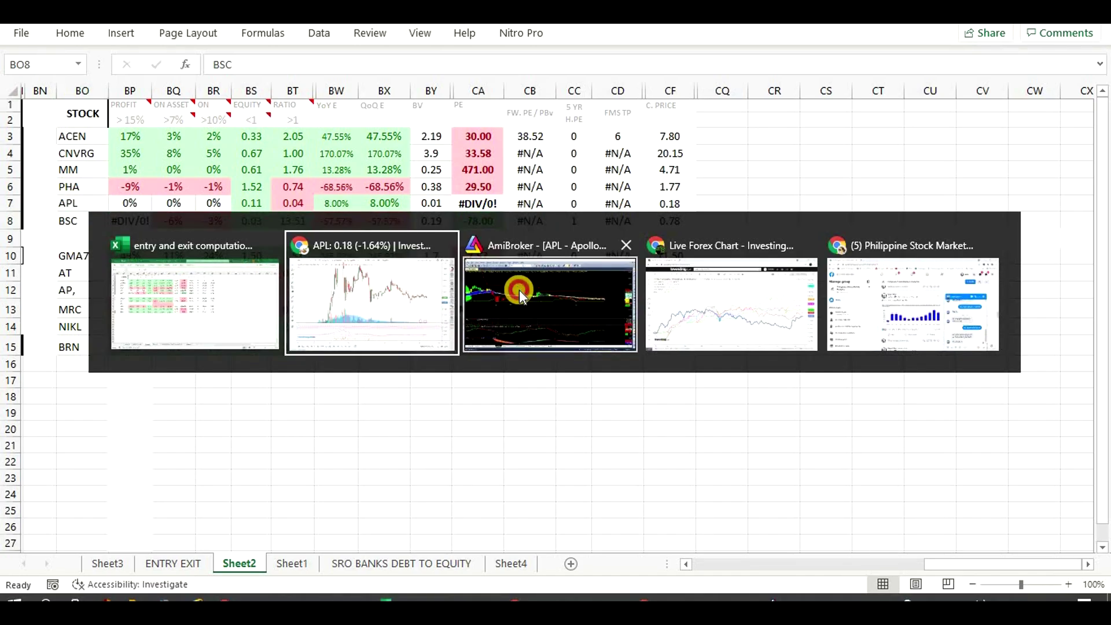
pyautogui.click(477, 296)
pyautogui.hotkey('alt', 'Tab')
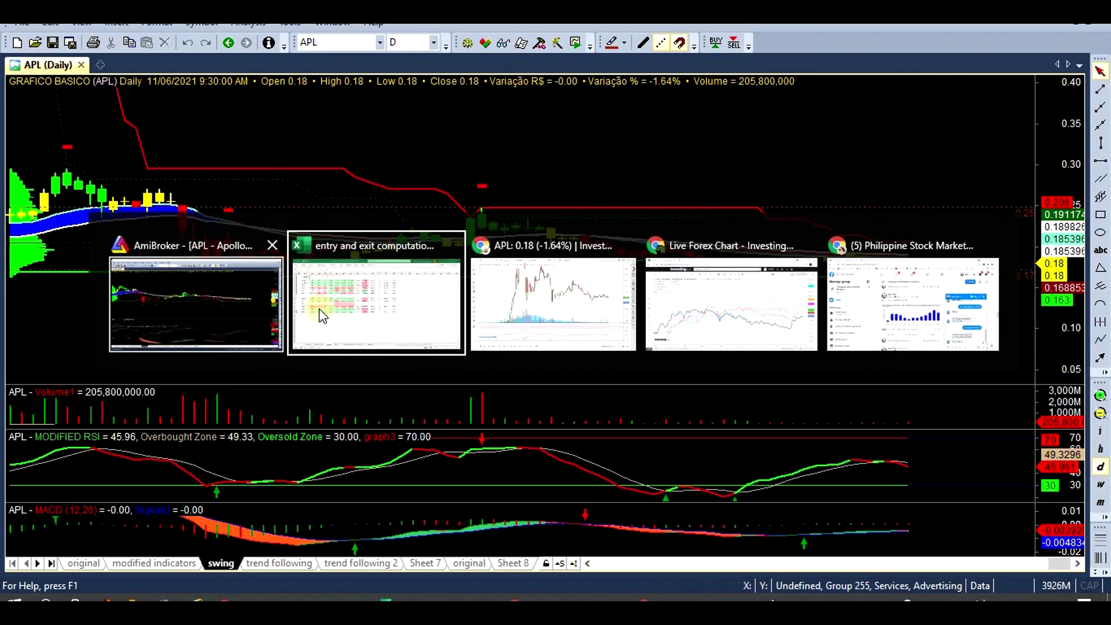
pyautogui.click(553, 301)
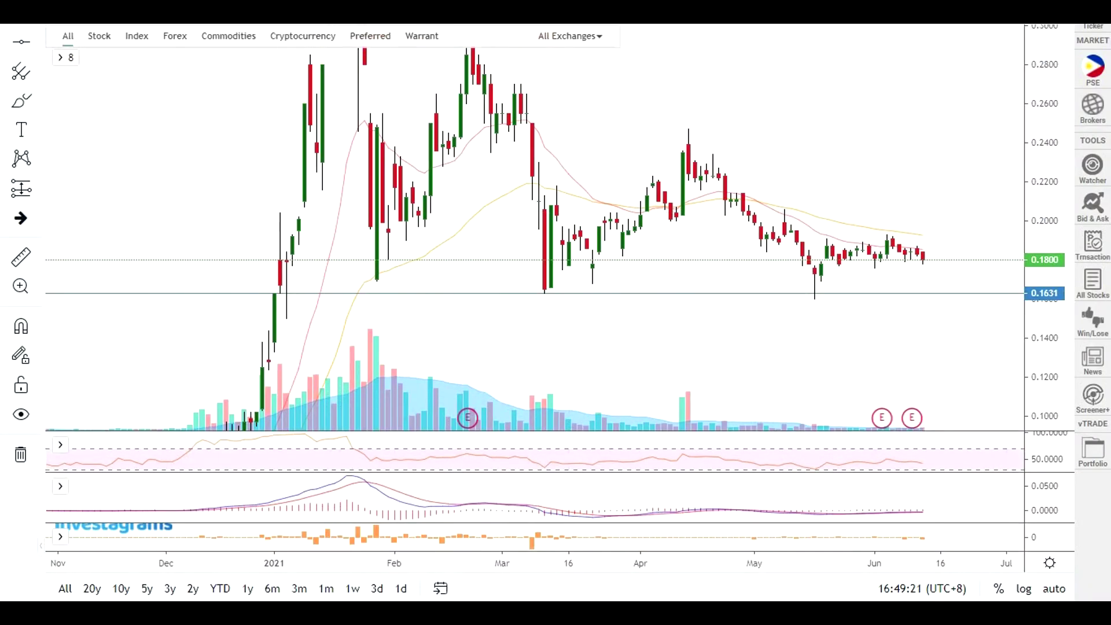
pyautogui.press('Return')
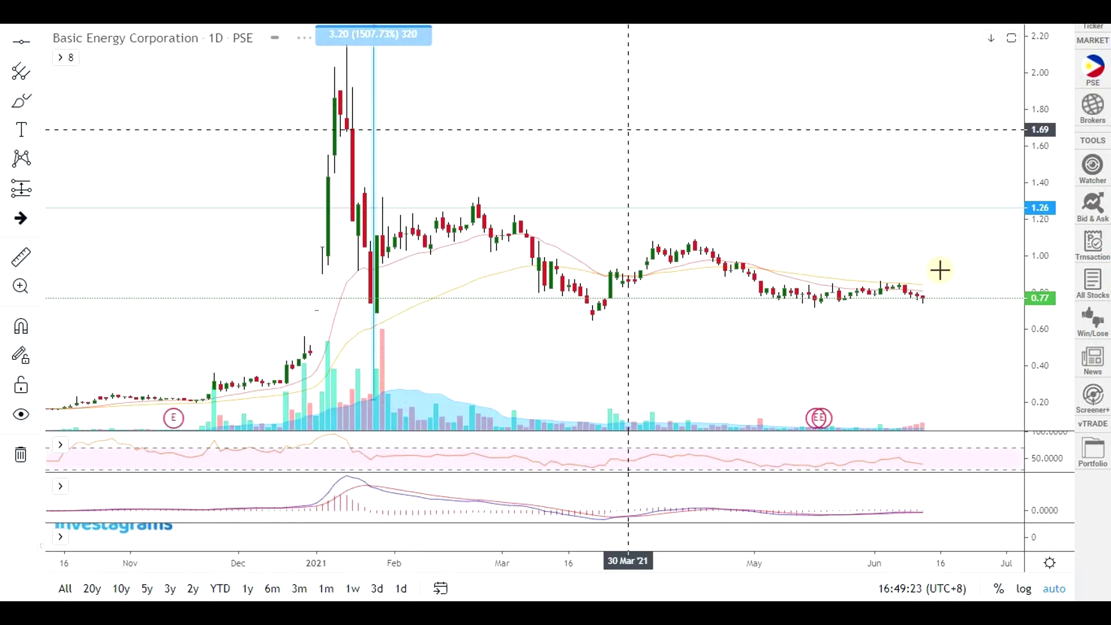
pyautogui.scroll(-3, 940, 270)
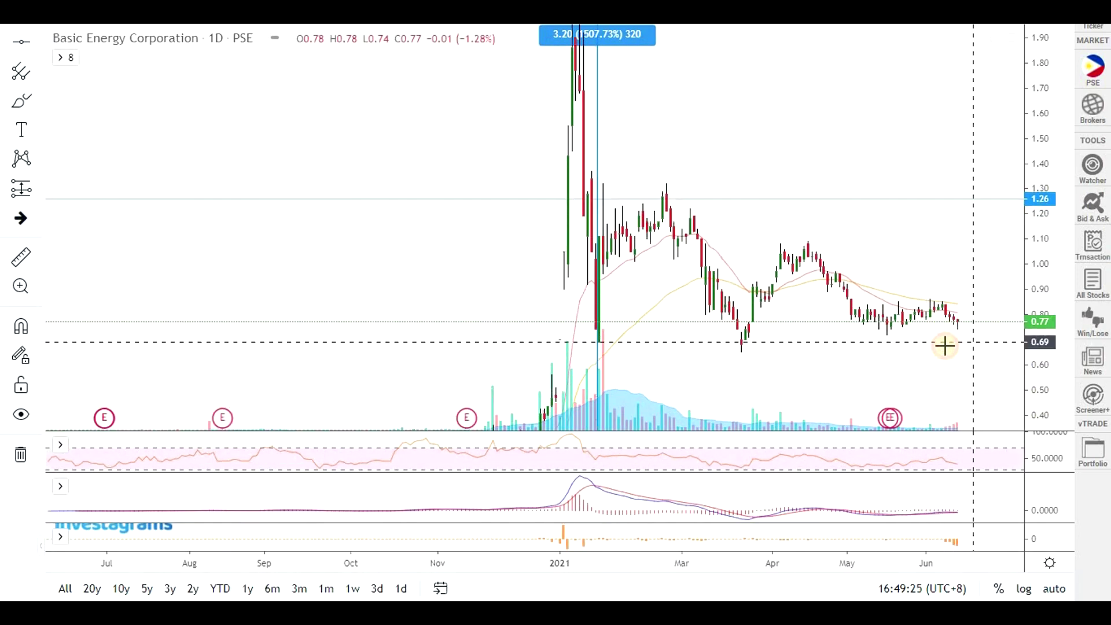
pyautogui.scroll(2, 945, 346)
# - Return to Excel's Sheet2 and highlight PHA's and APL's profit, asset and equity return figures, followed by BSC's RATIO value
pyautogui.hotkey('alt', 'Tab')
pyautogui.click(490, 297)
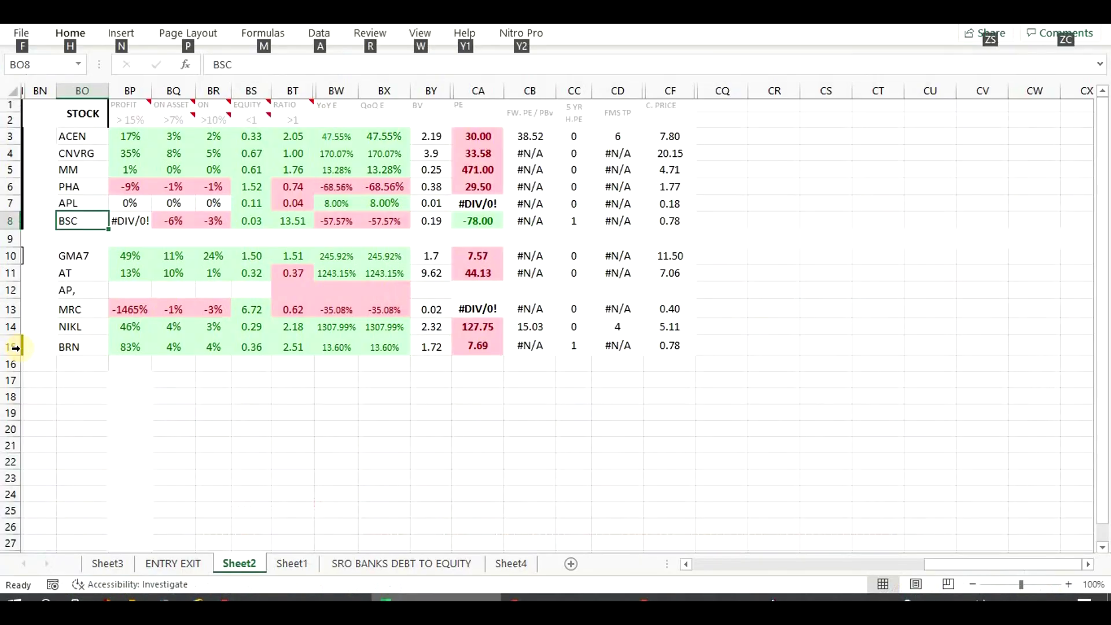
pyautogui.click(185, 395)
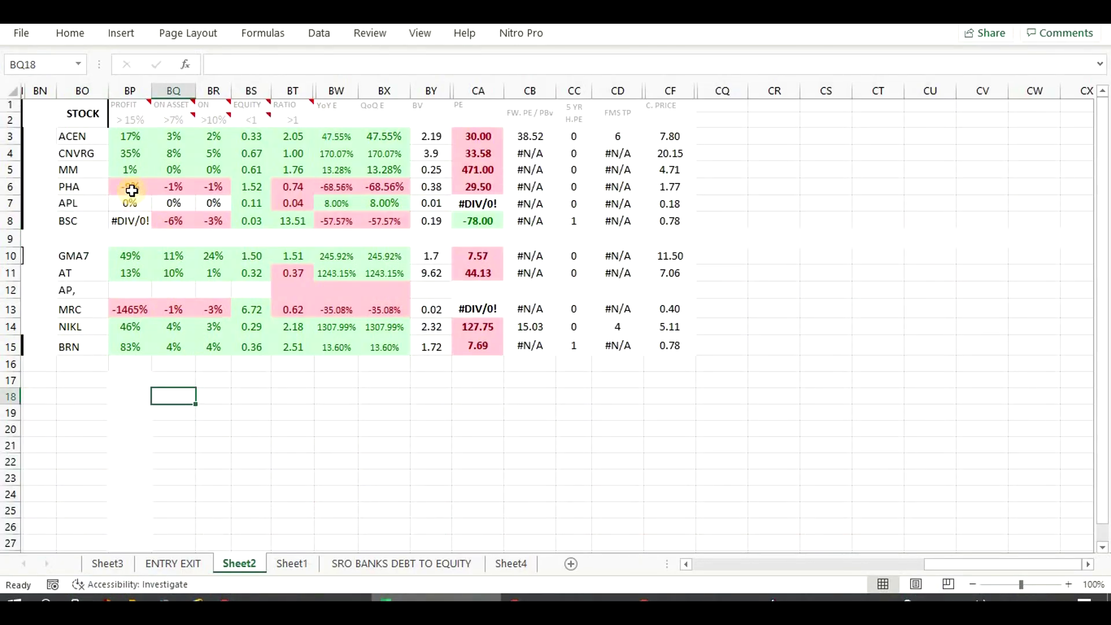
pyautogui.moveTo(133, 187); pyautogui.dragTo(224, 203)
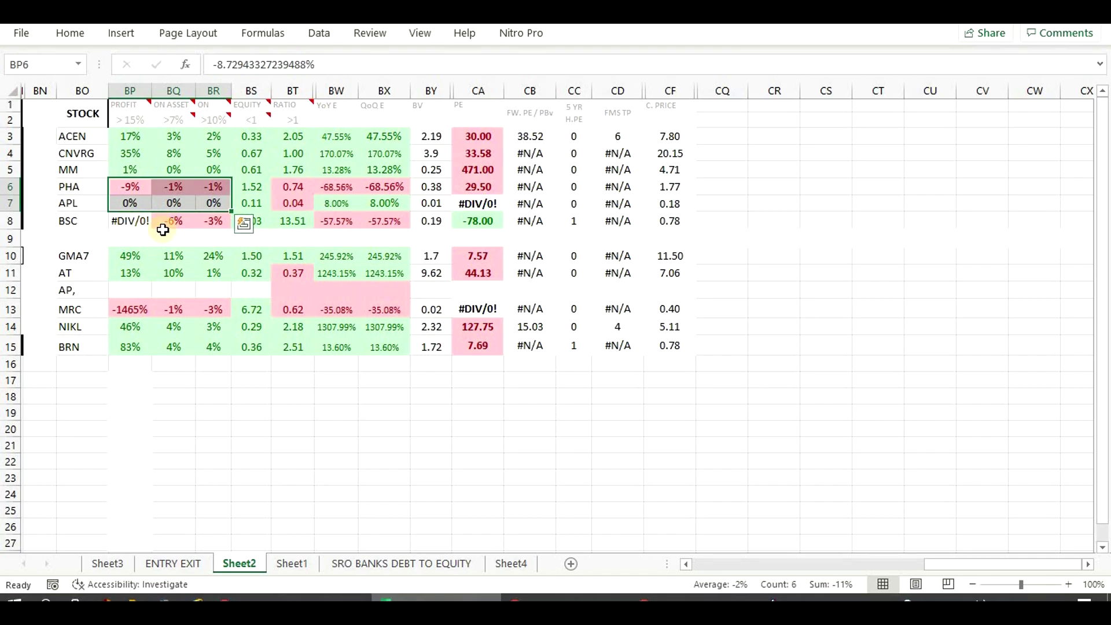
pyautogui.click(262, 223)
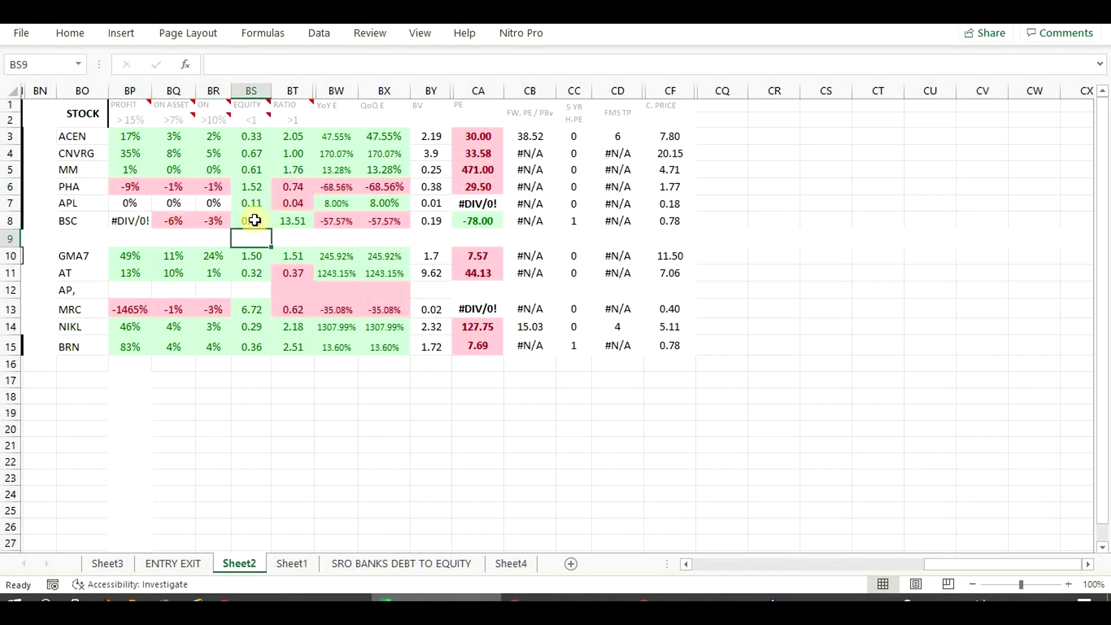
pyautogui.click(292, 222)
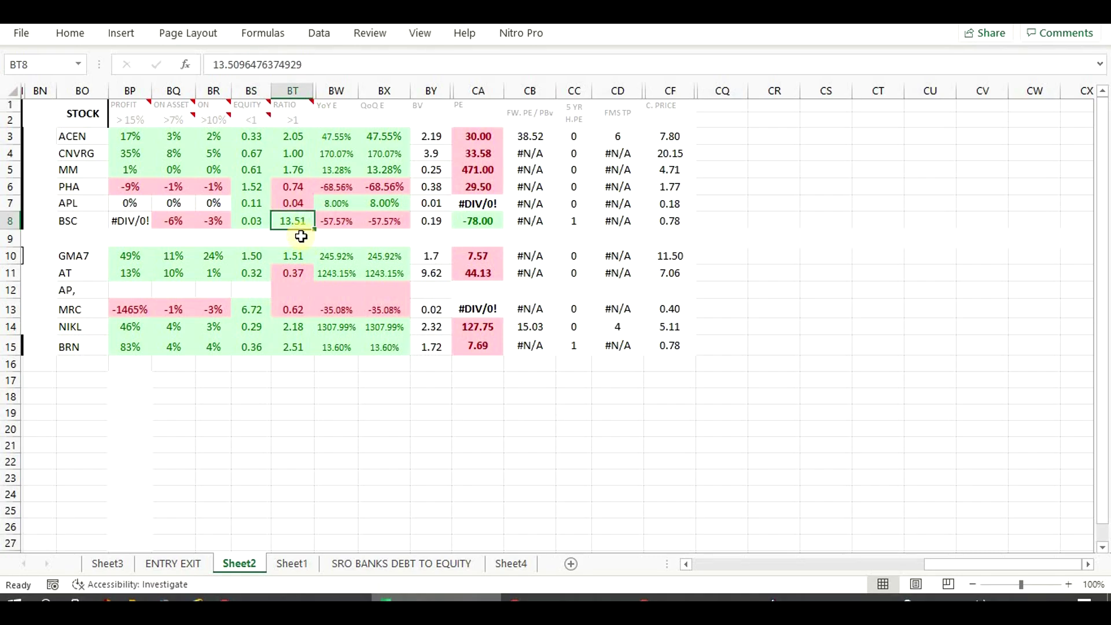
# - Compare the EQUITY values of PHA and APL with BSC's row, ending on BSC's YoY E figure
pyautogui.moveTo(69, 190); pyautogui.dragTo(70, 203)
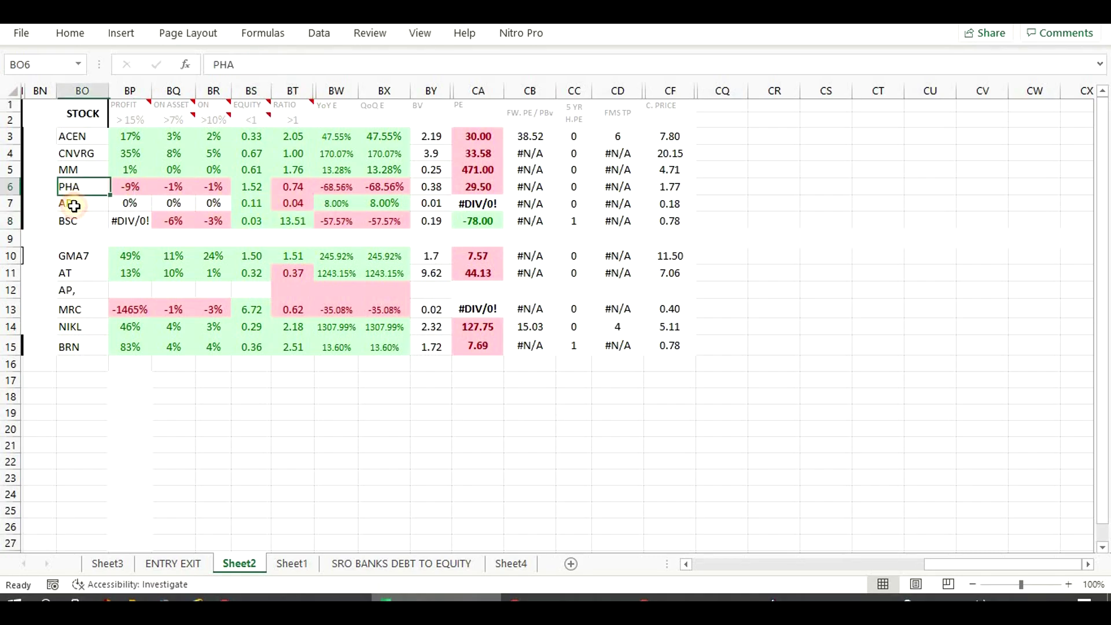
pyautogui.click(191, 236)
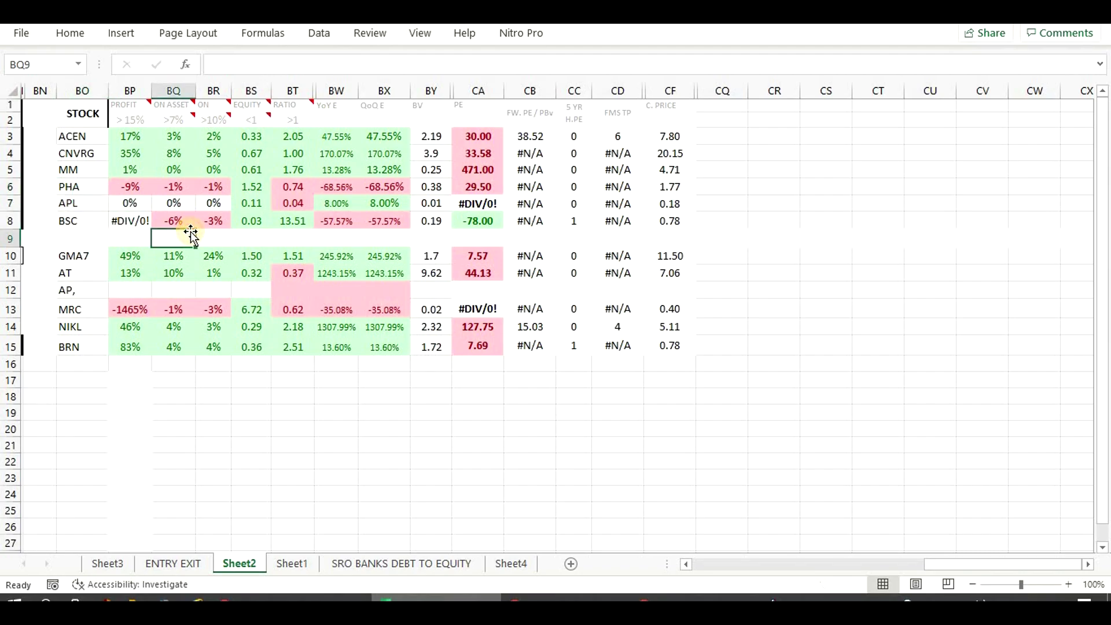
pyautogui.click(266, 241)
pyautogui.moveTo(259, 183); pyautogui.dragTo(250, 204)
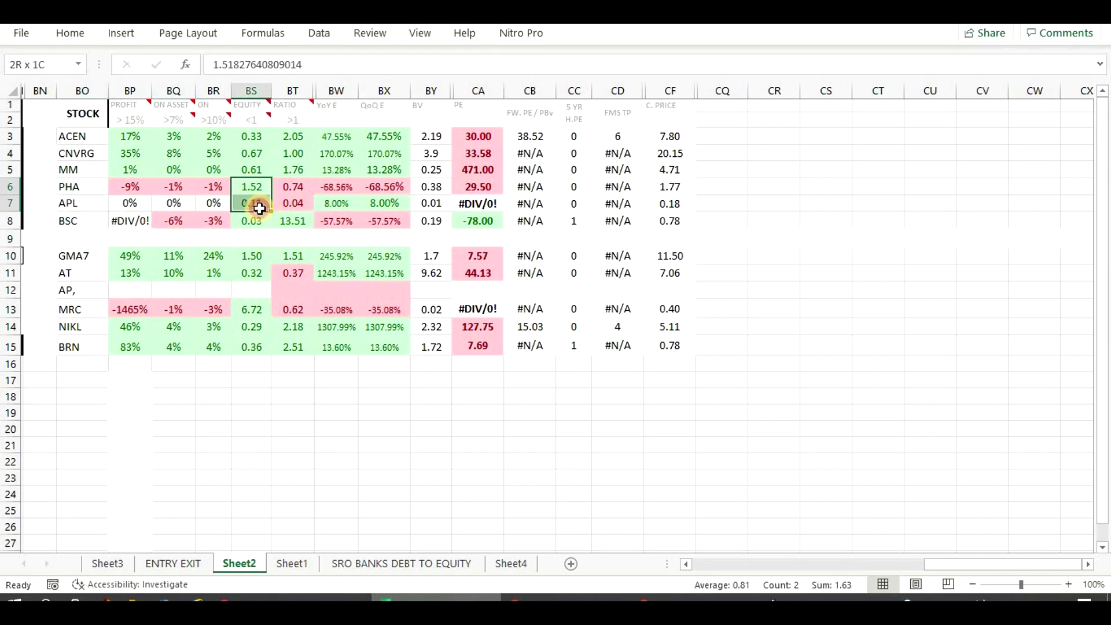
pyautogui.moveTo(95, 224); pyautogui.dragTo(267, 223)
pyautogui.click(318, 227)
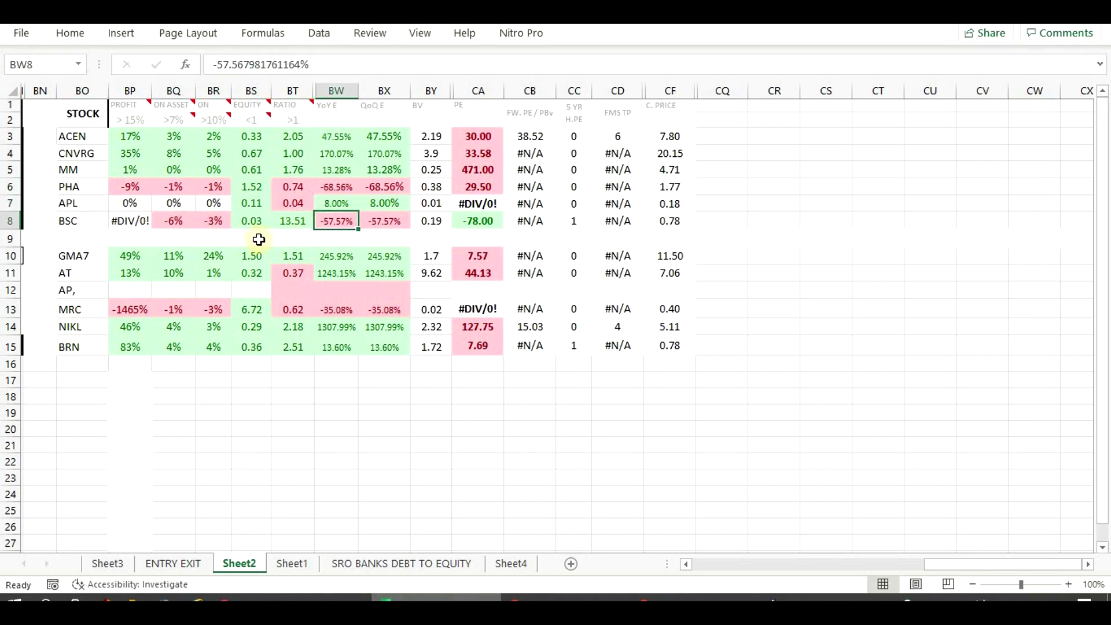
# - Review BSC's RATIO, YoY E, QoQ E, BV and C. PRICE values, then highlight the full PHA, APL and BSC rows
pyautogui.click(258, 240)
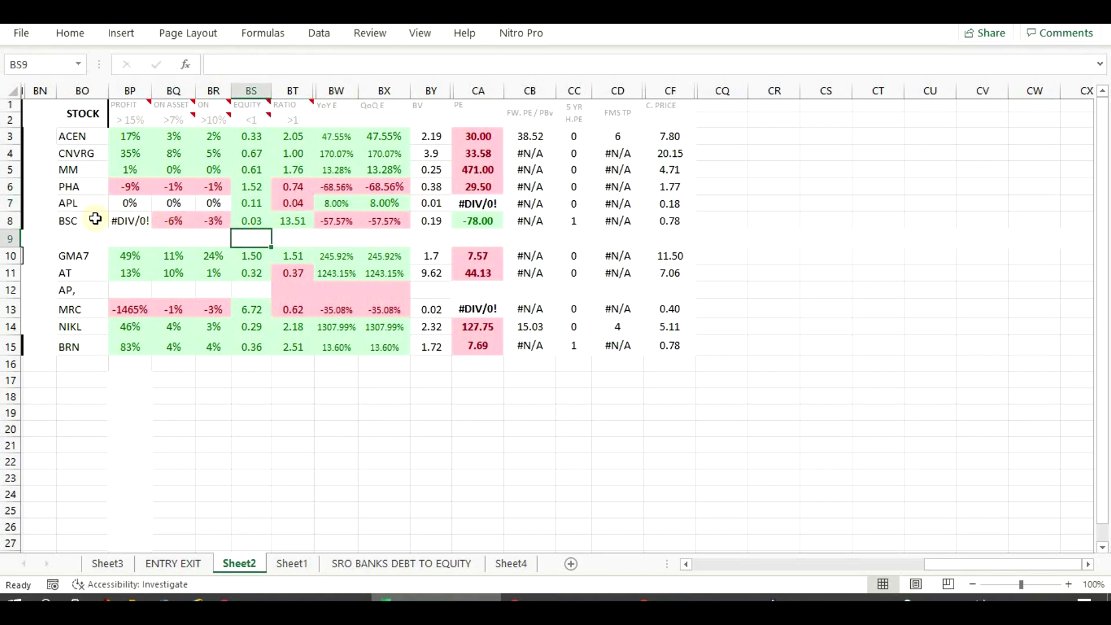
pyautogui.click(290, 221)
pyautogui.click(346, 236)
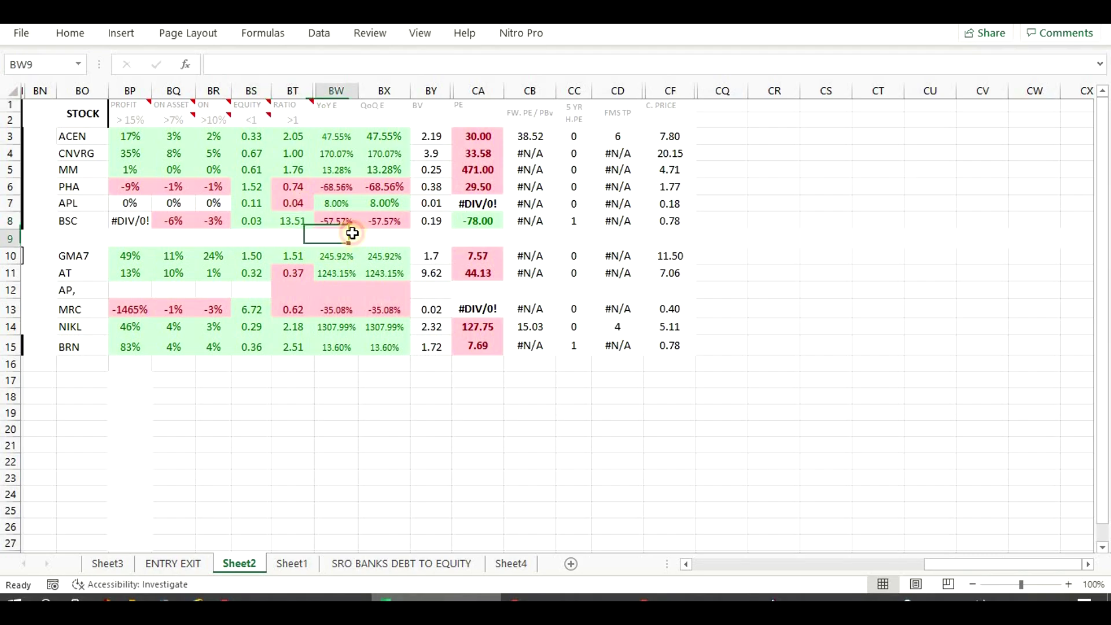
pyautogui.moveTo(339, 220); pyautogui.dragTo(405, 221)
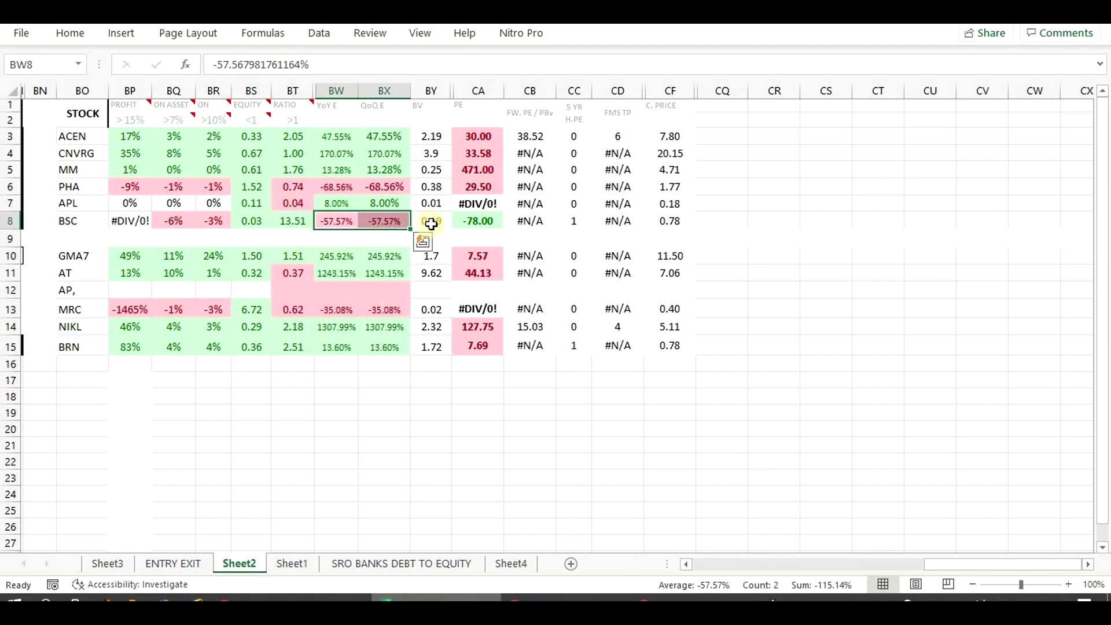
pyautogui.click(431, 223)
pyautogui.click(684, 224)
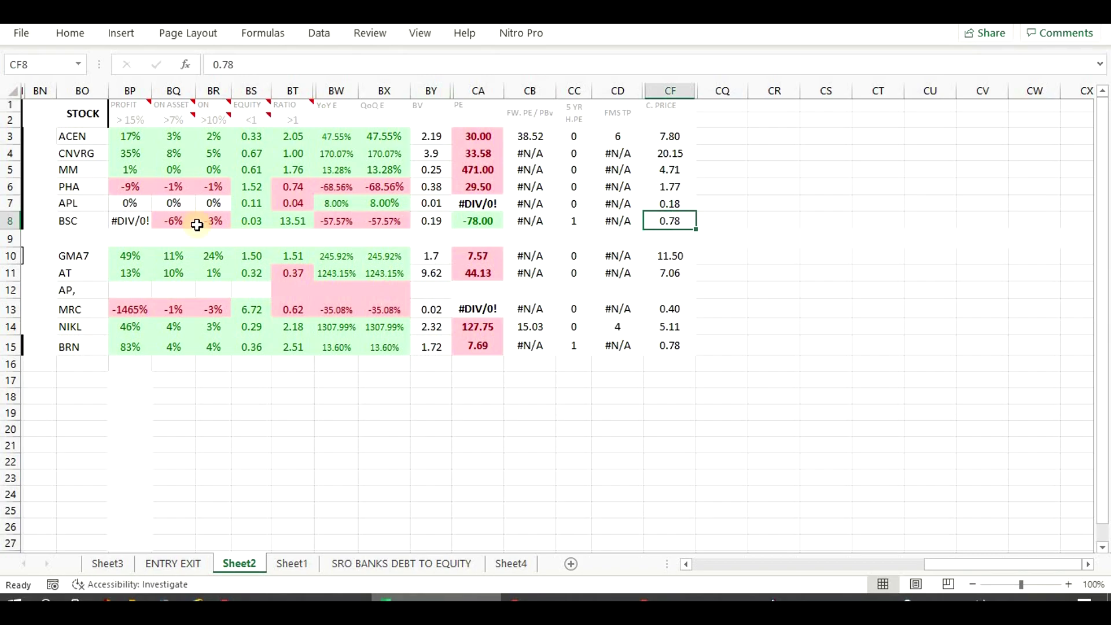
pyautogui.moveTo(70, 187); pyautogui.dragTo(672, 222)
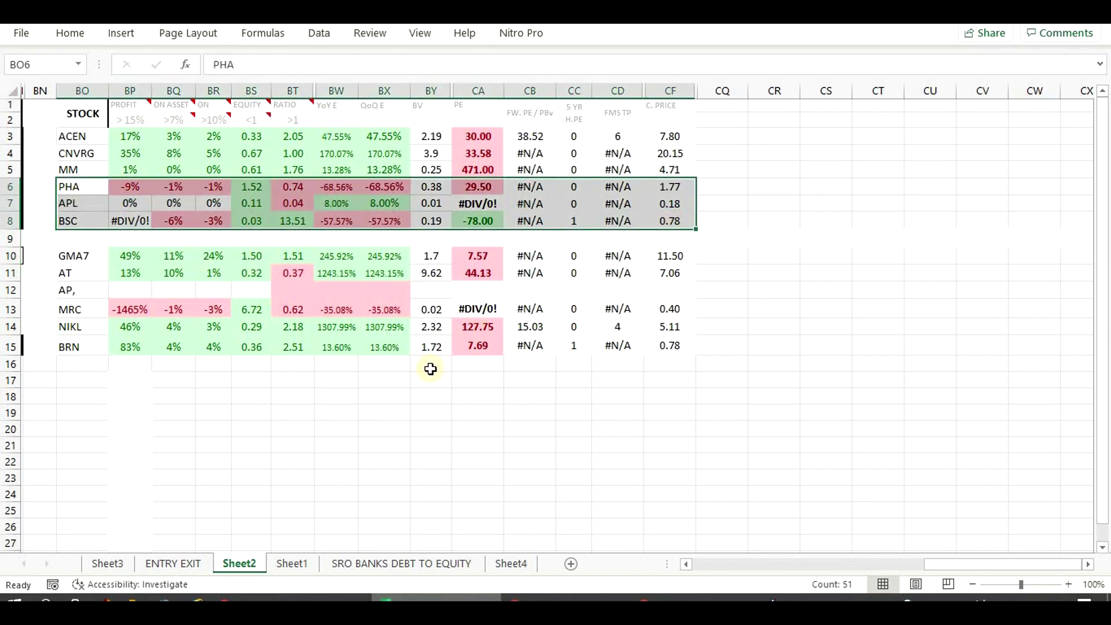
# - Switch back to the Investagrams BSC chart and examine the May and June 2021 candles against the moving averages
pyautogui.hotkey('alt', 'Tab')
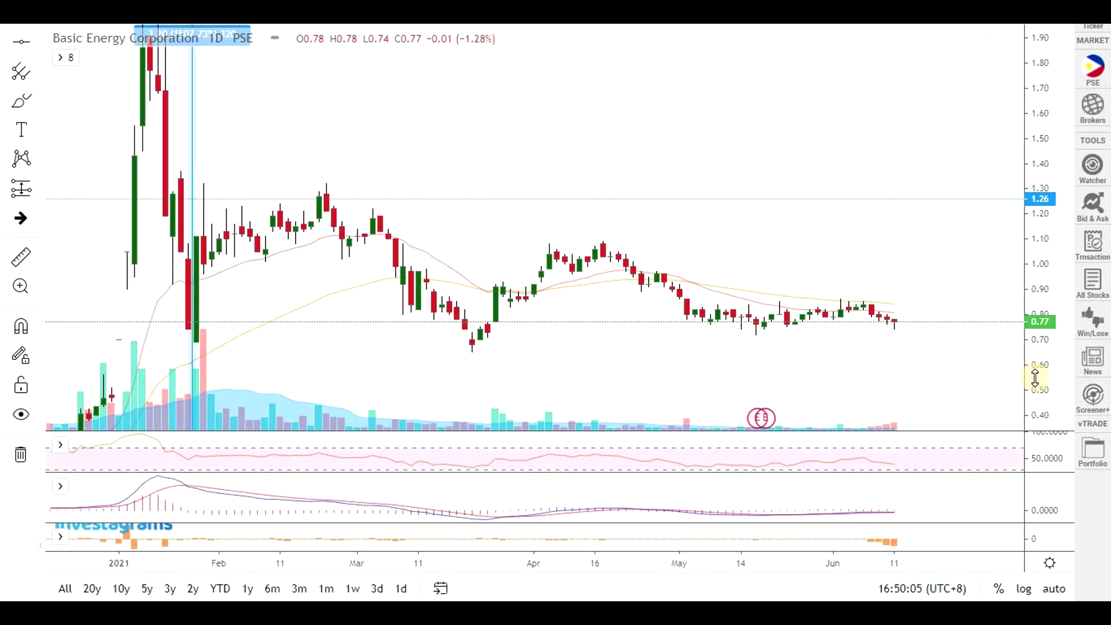
pyautogui.moveTo(1035, 377); pyautogui.dragTo(1012, 320)
pyautogui.scroll(3, 942, 413)
pyautogui.moveTo(944, 395); pyautogui.dragTo(951, 368)
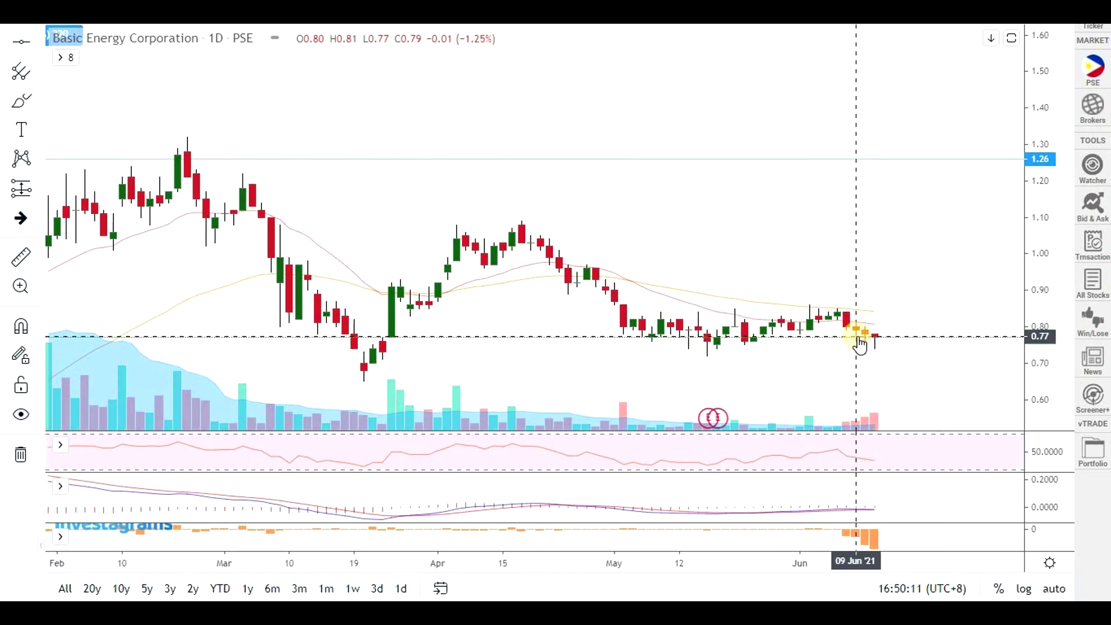
pyautogui.moveTo(845, 344); pyautogui.dragTo(1001, 350)
pyautogui.scroll(3, 926, 356)
pyautogui.scroll(2, 917, 360)
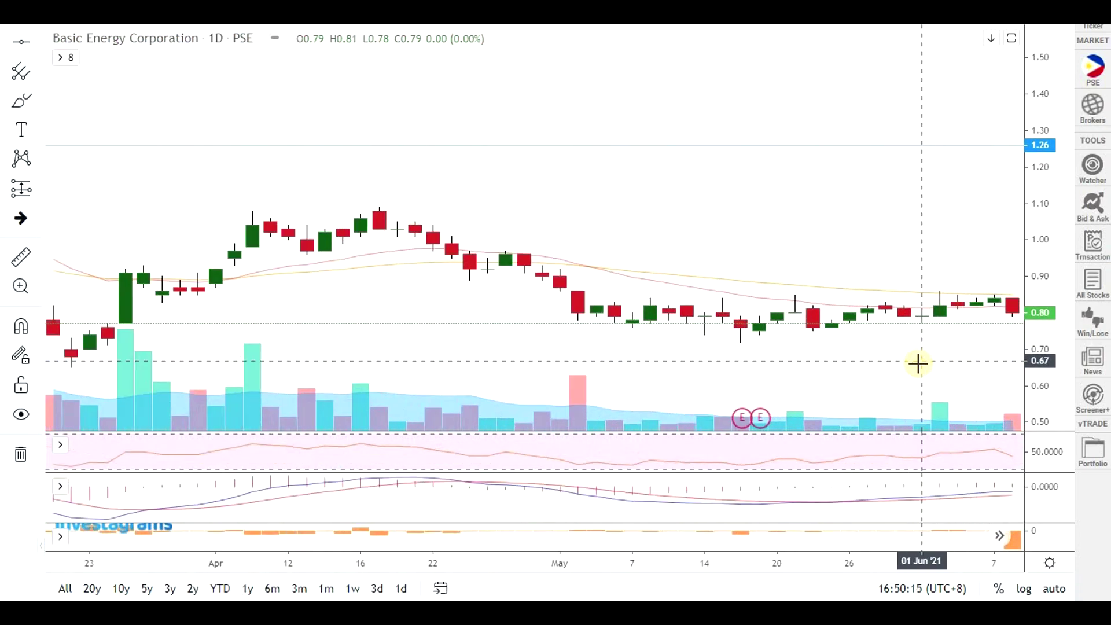
# - Inspect BSC's 02 Jun '21 candle and volume, then compare the 11 Jun '21 volume with the decline since April
pyautogui.moveTo(923, 364); pyautogui.dragTo(926, 364)
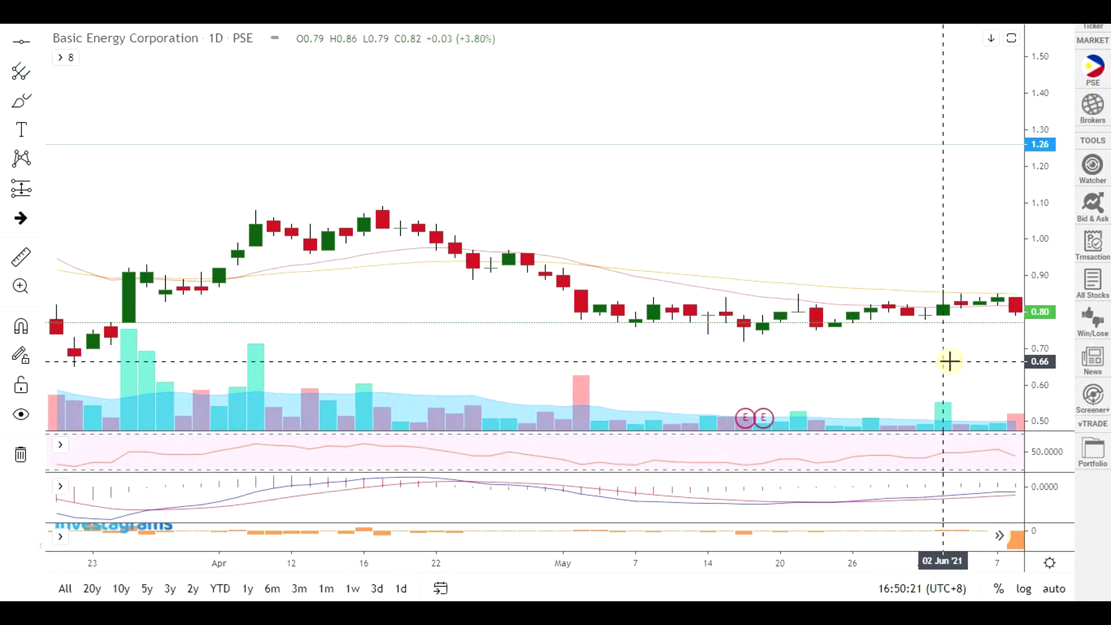
pyautogui.scroll(2, 949, 362)
pyautogui.scroll(-2, 950, 362)
pyautogui.scroll(2, 950, 361)
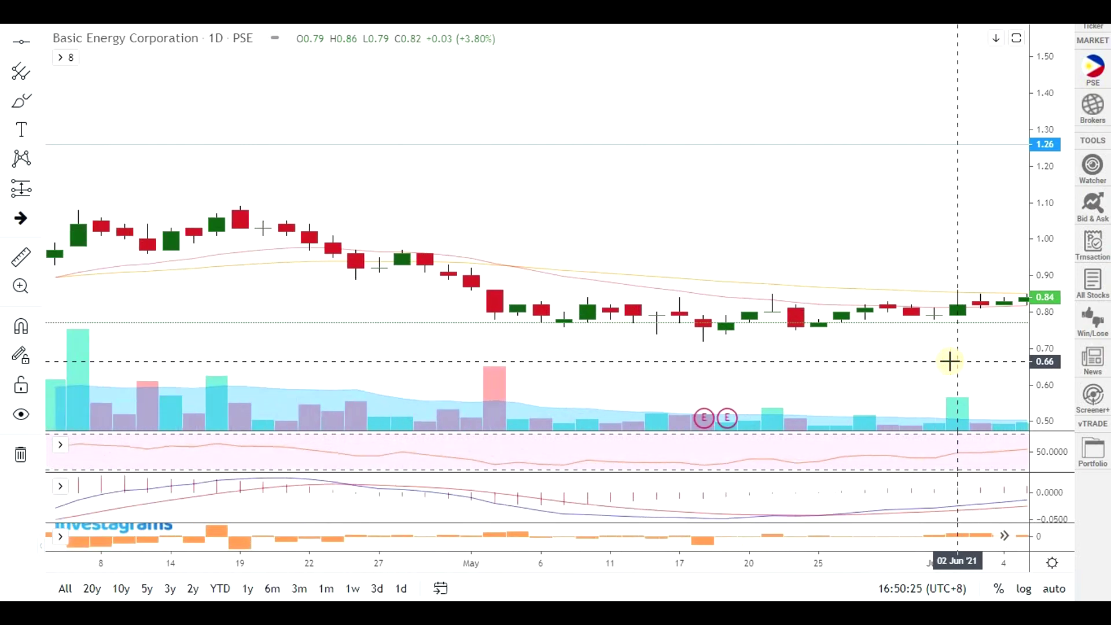
pyautogui.scroll(-3, 950, 362)
pyautogui.moveTo(926, 218)
pyautogui.mouseDown()
pyautogui.moveTo(901, 216)
pyautogui.moveTo(967, 218)
pyautogui.moveTo(922, 211)
pyautogui.mouseUp()
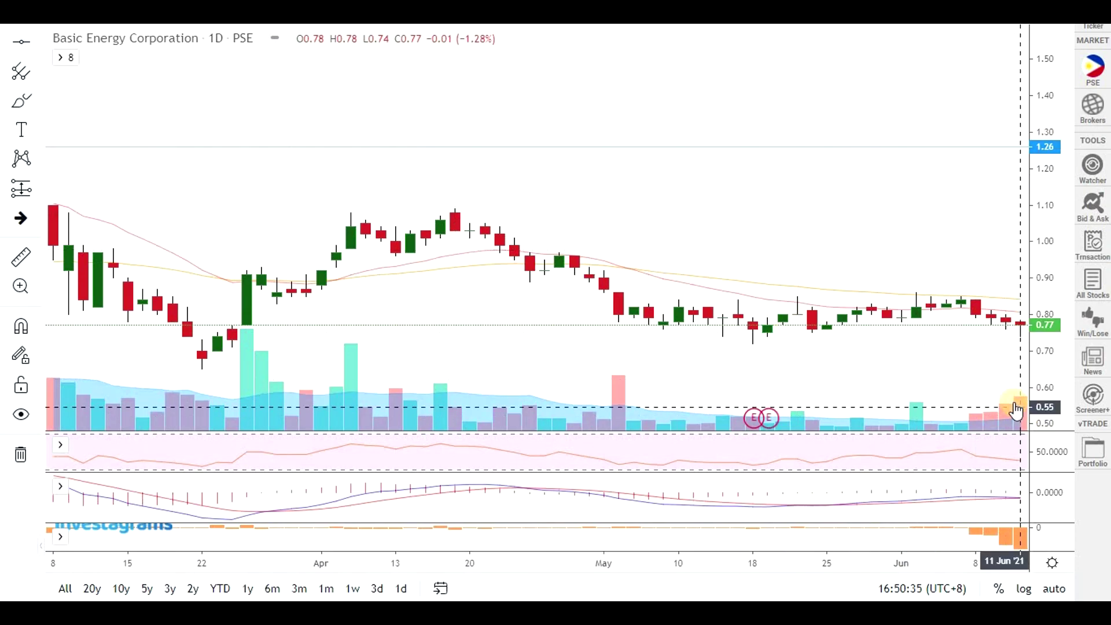
pyautogui.scroll(-2, 557, 251)
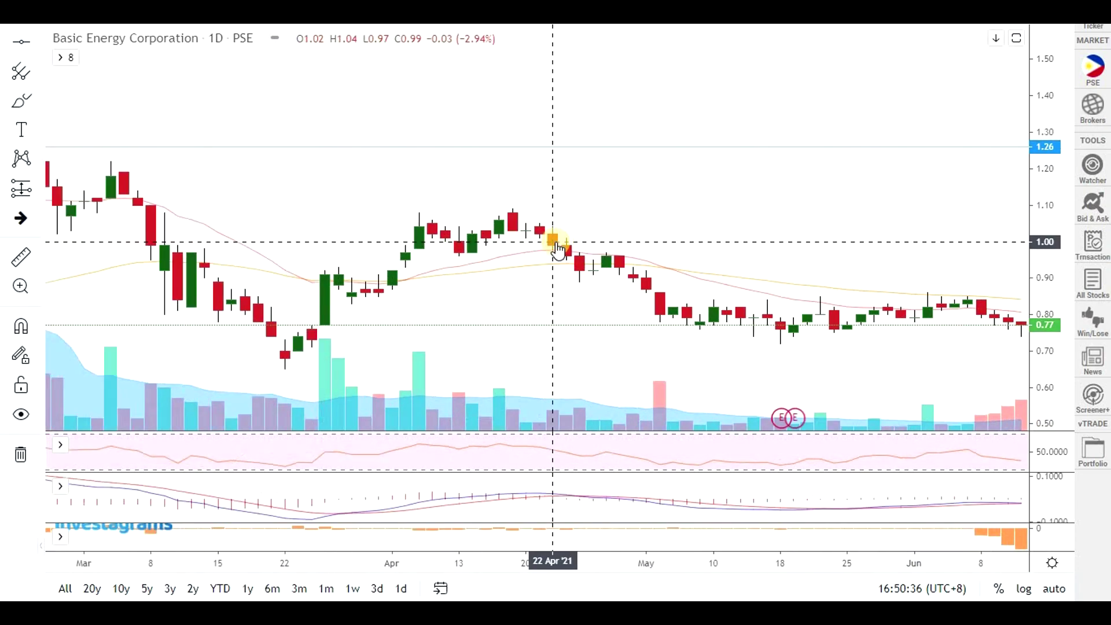
# - Draw a horizontal support line at about 0.74 on the BSC chart and lower it to about 0.72
pyautogui.click(21, 42)
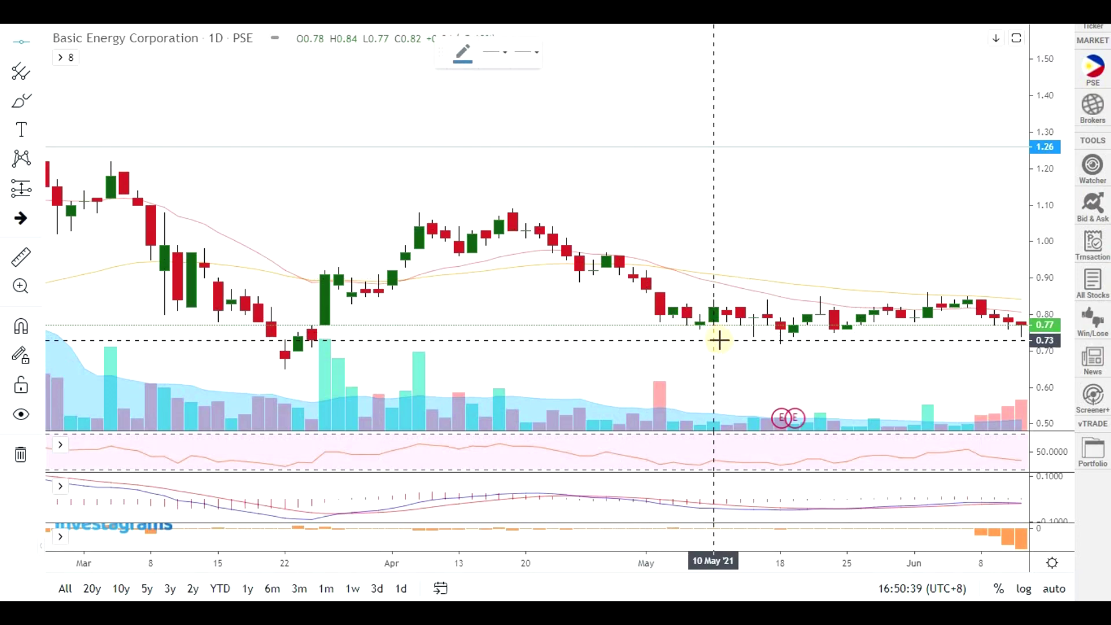
pyautogui.click(725, 365)
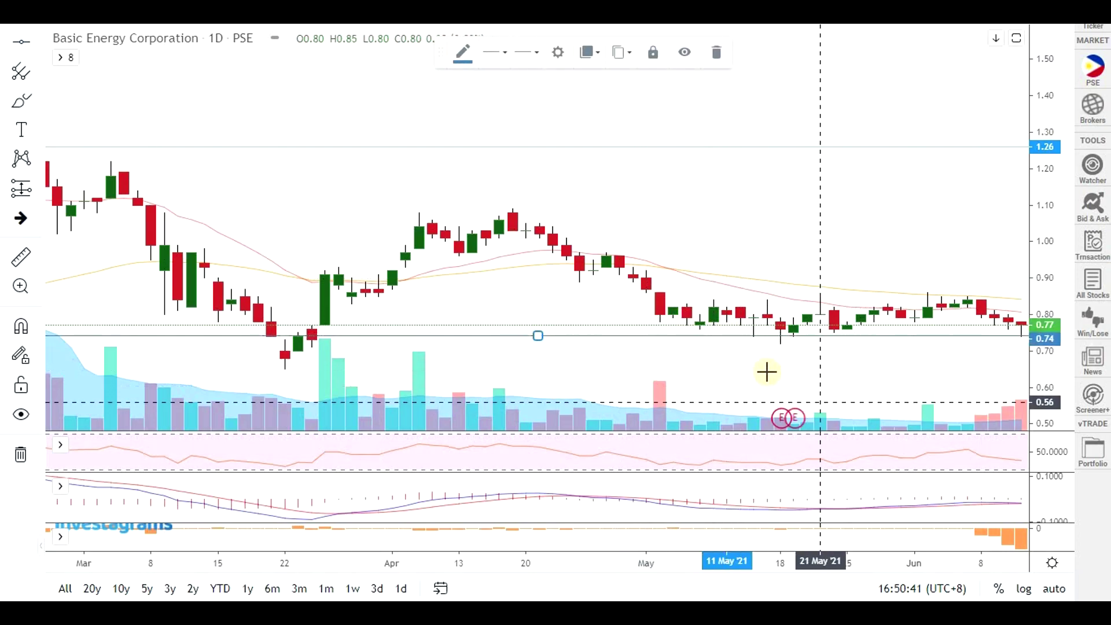
pyautogui.scroll(-3, 550, 367)
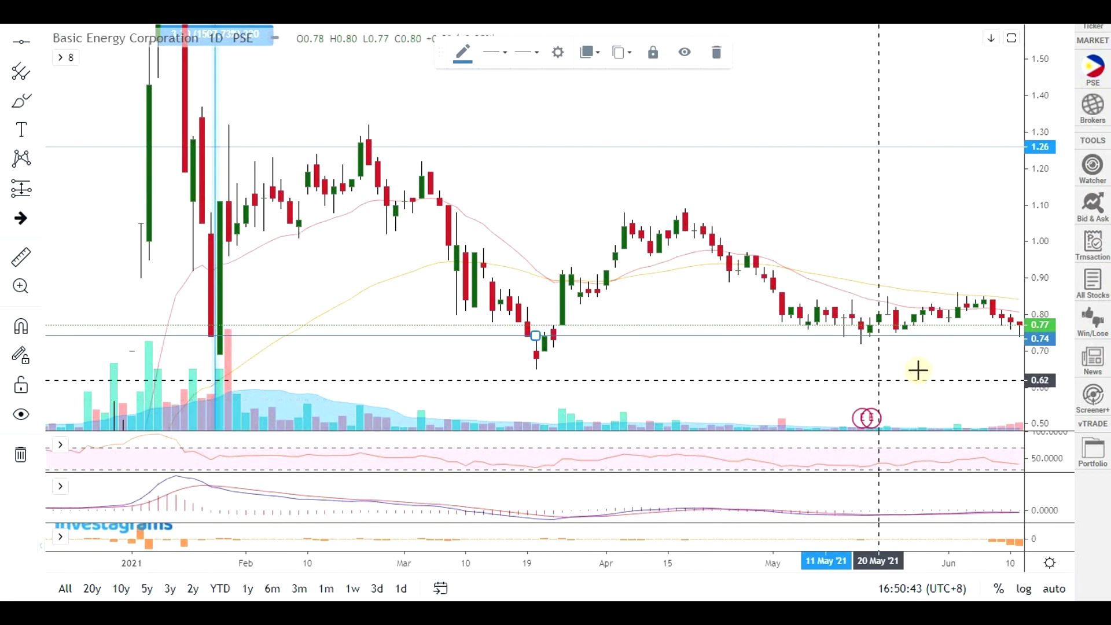
pyautogui.moveTo(821, 362)
pyautogui.mouseDown()
pyautogui.moveTo(662, 314)
pyautogui.moveTo(673, 290)
pyautogui.mouseUp()
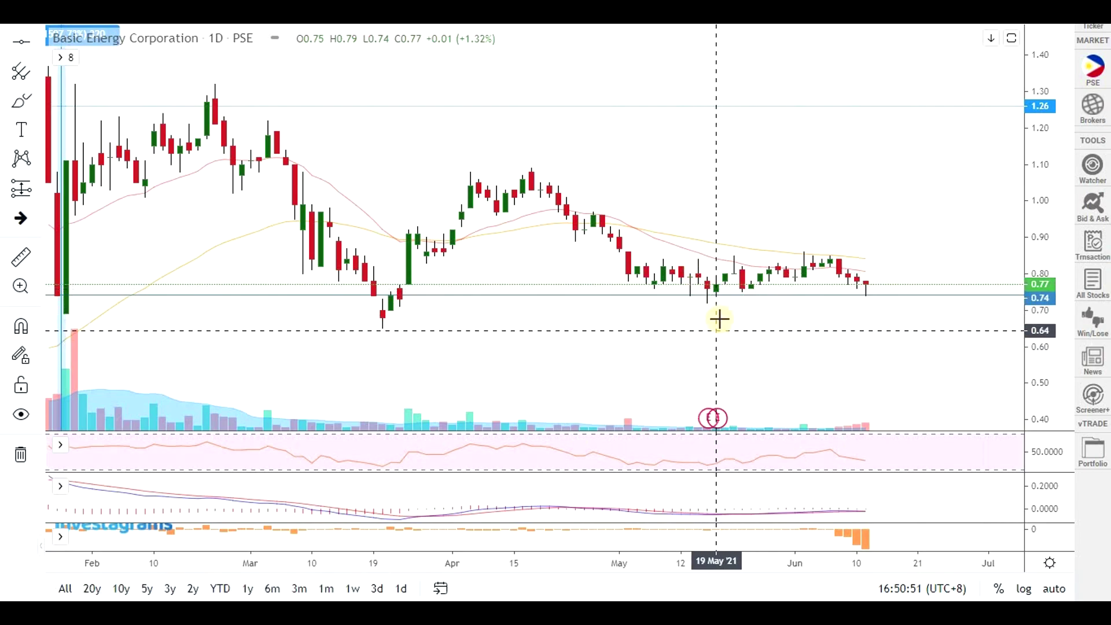
pyautogui.scroll(2, 797, 349)
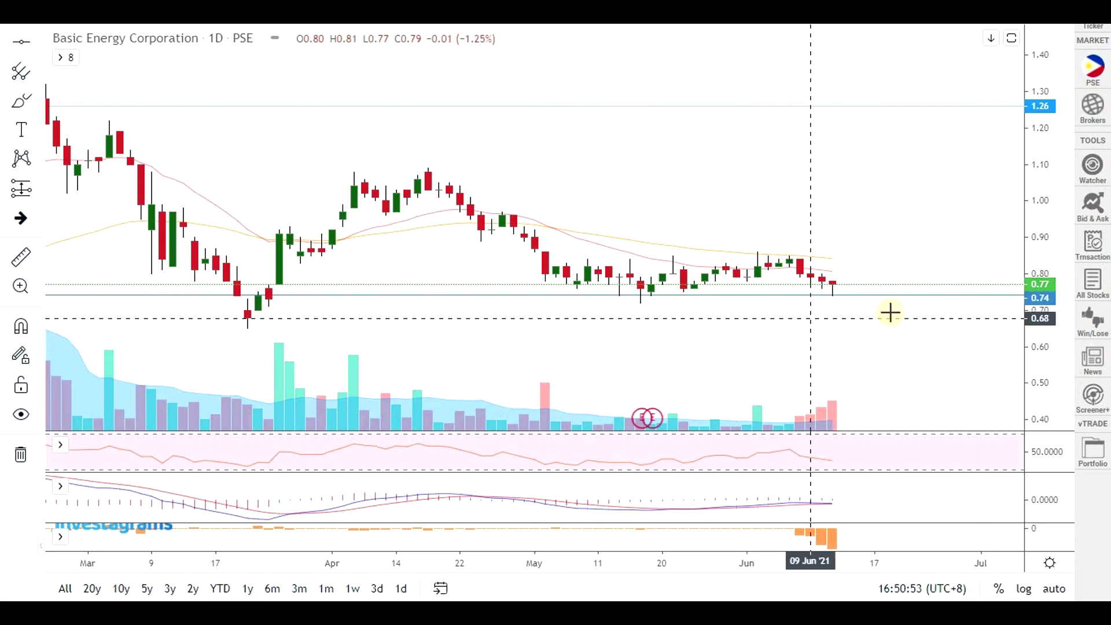
pyautogui.moveTo(802, 297); pyautogui.dragTo(807, 303)
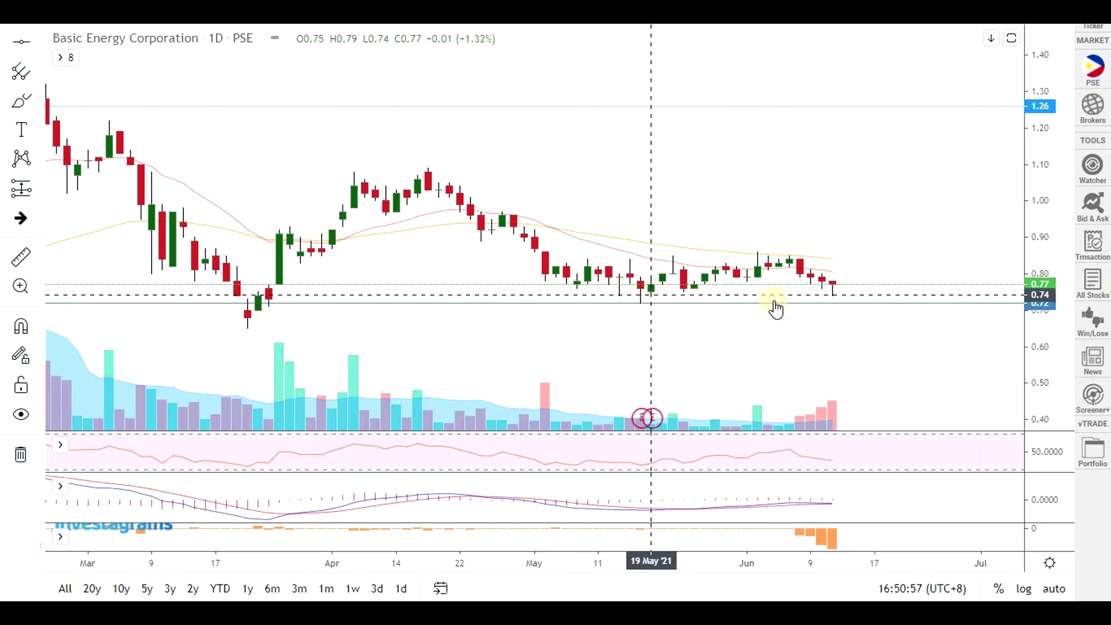